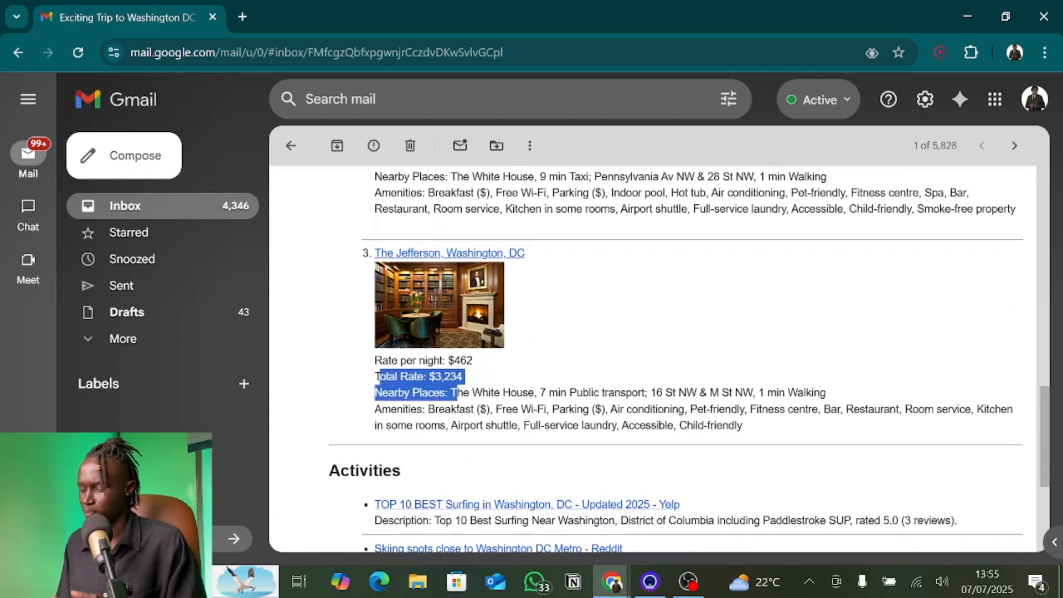
# Read through the hotel listings and the Activities section of the Washington DC trip email
pyautogui.scroll(-2, 406, 442)
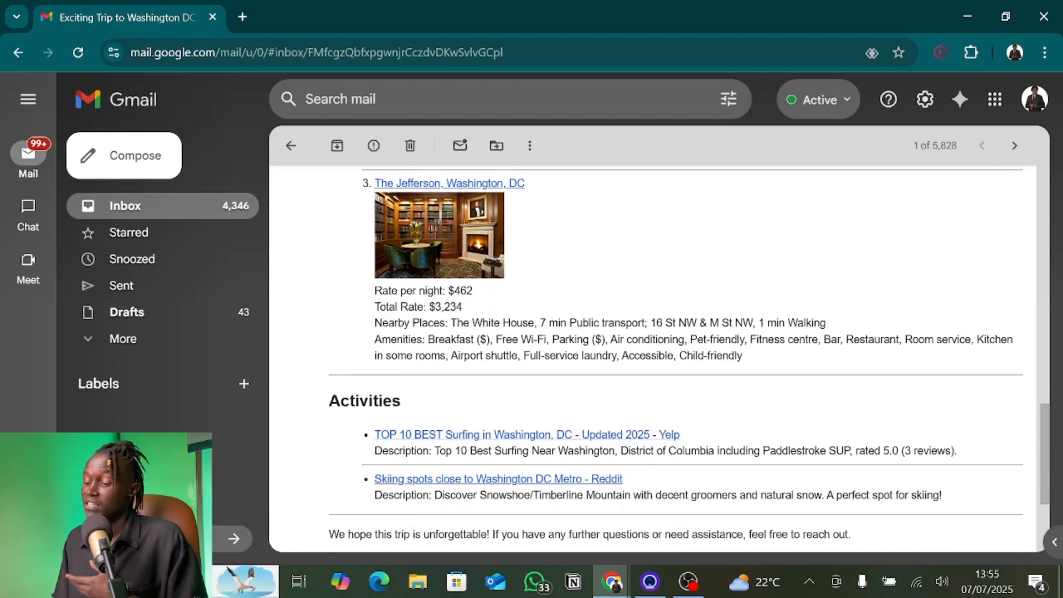
pyautogui.scroll(-5, 422, 379)
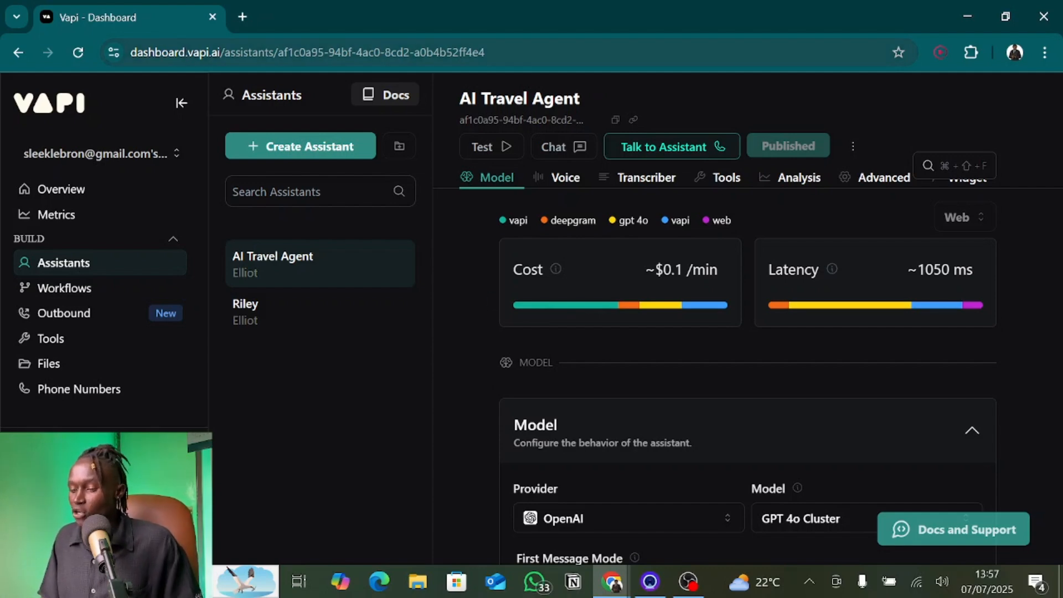
# Switch to the Vapi dashboard, view the Riley assistant and return to the AI Travel Agent assistant
pyautogui.click(227, 52)
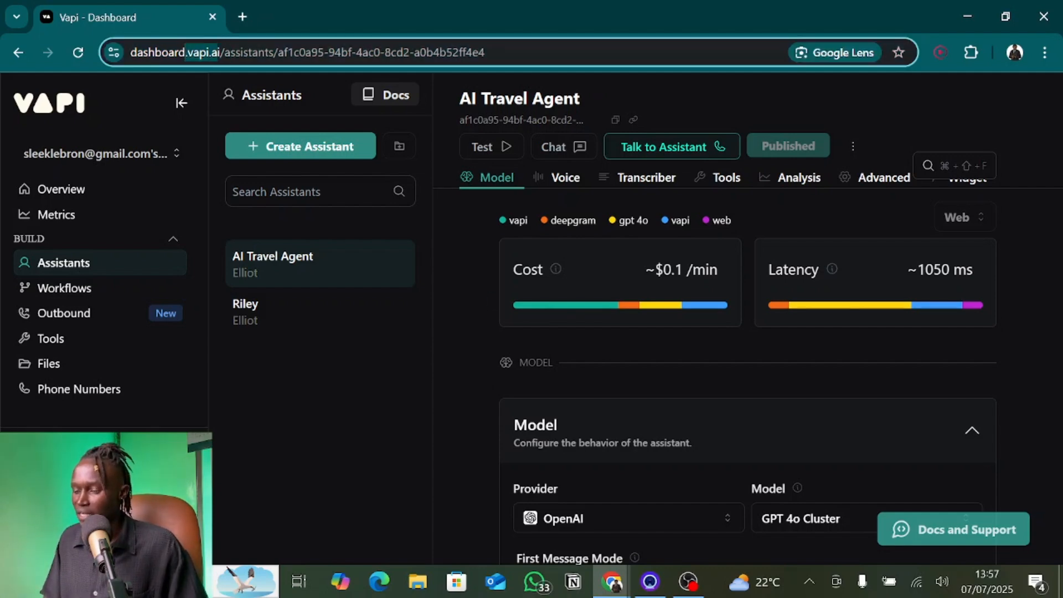
pyautogui.click(294, 331)
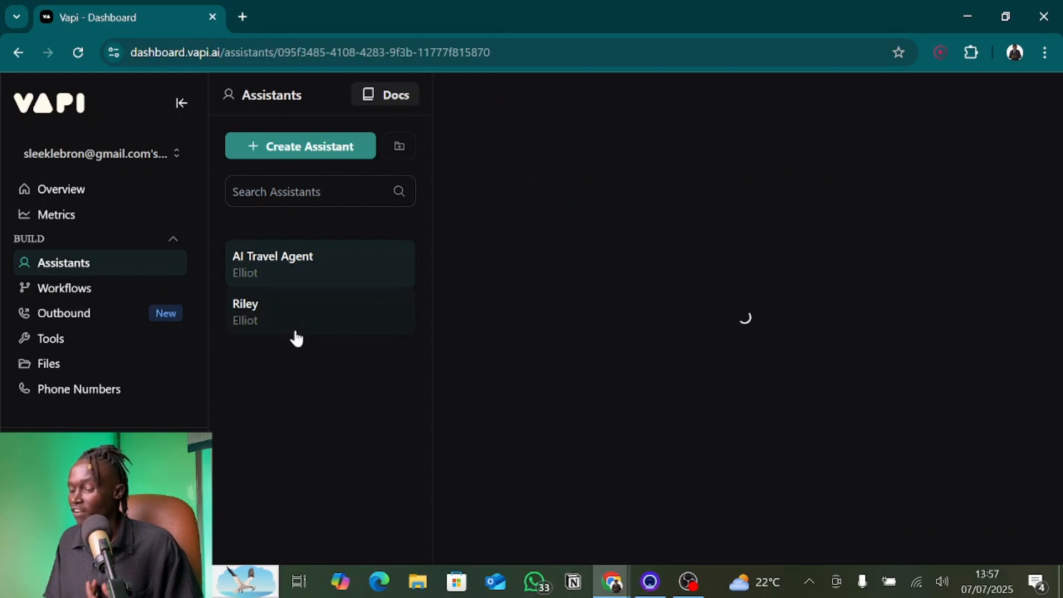
pyautogui.click(271, 265)
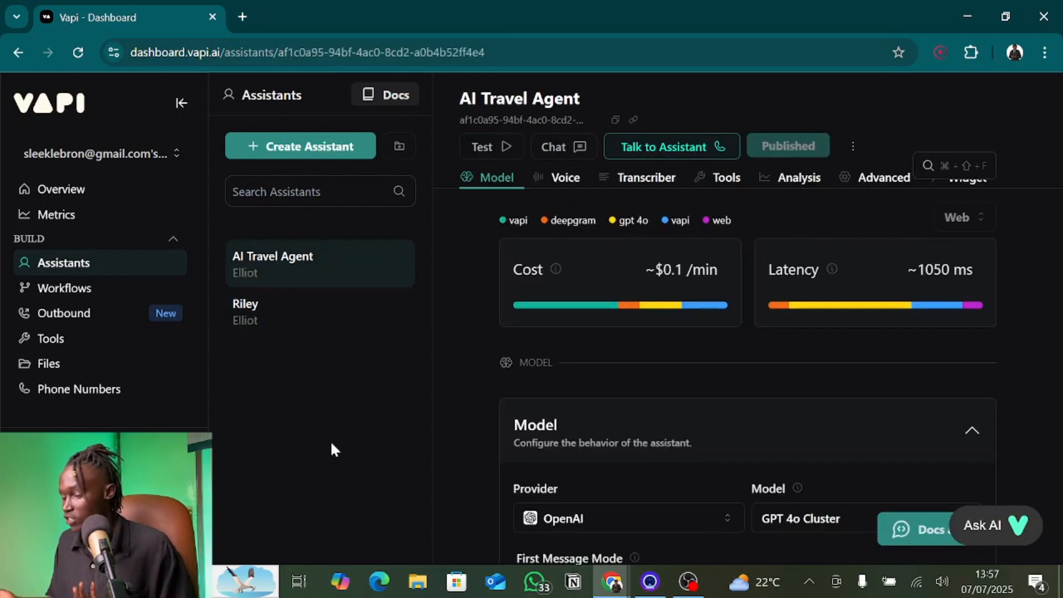
pyautogui.click(286, 147)
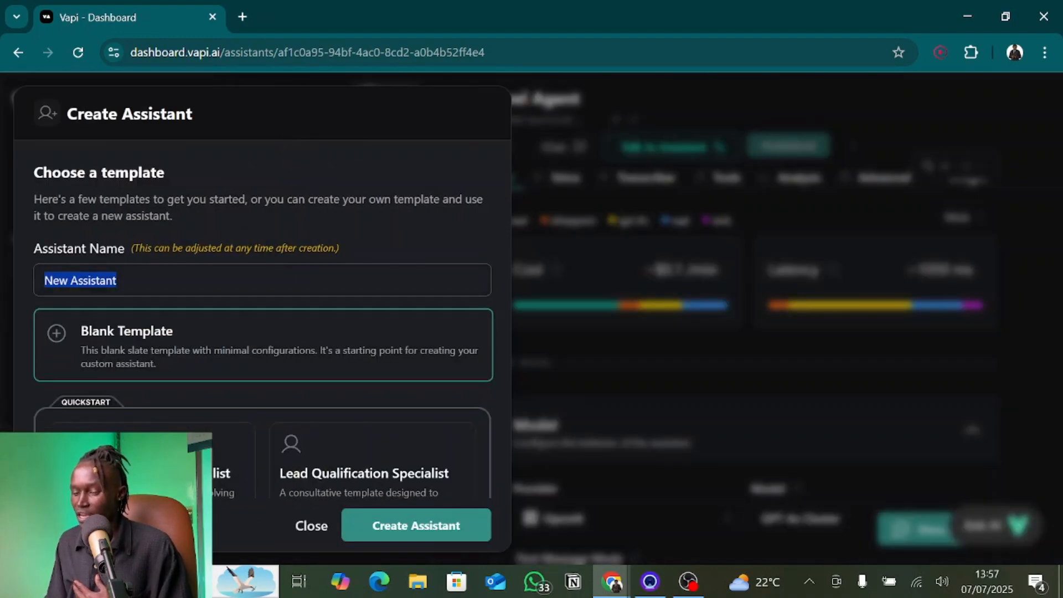
pyautogui.write('Travek')
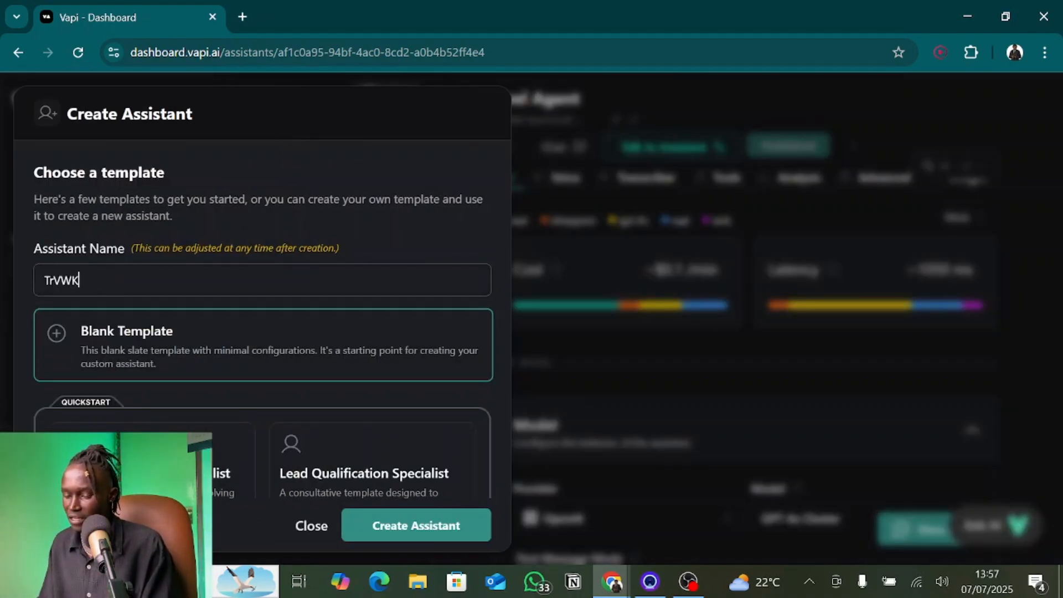
pyautogui.press('BackSpace')
pyautogui.press('Return')
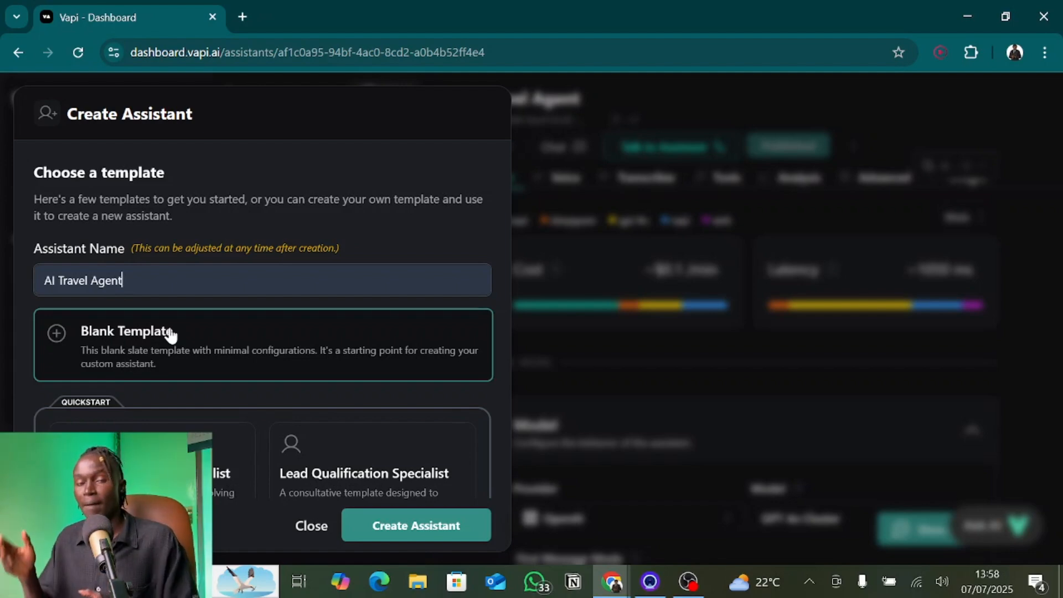
pyautogui.click(168, 355)
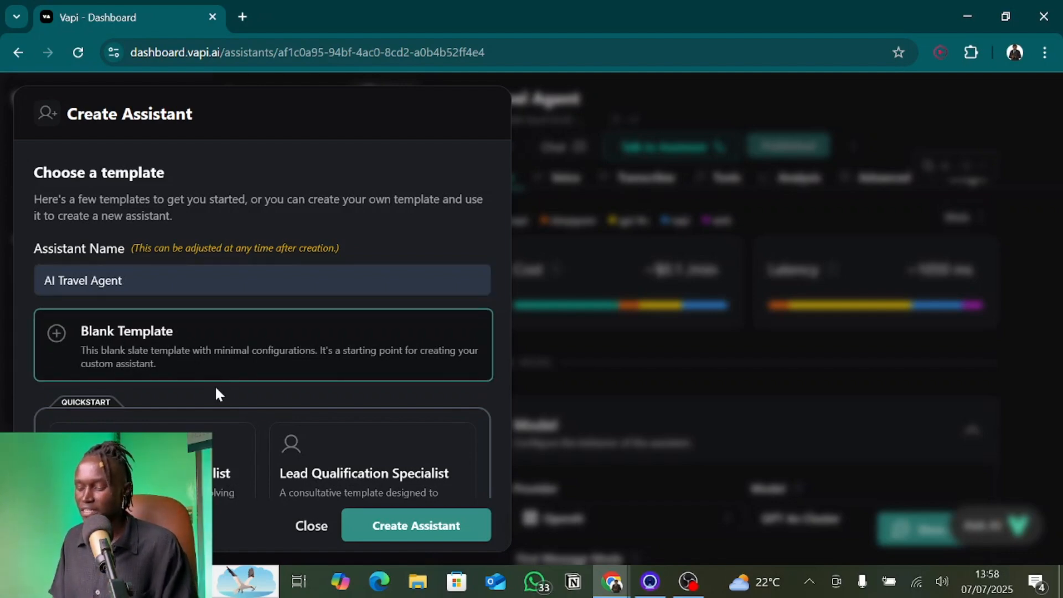
pyautogui.click(321, 527)
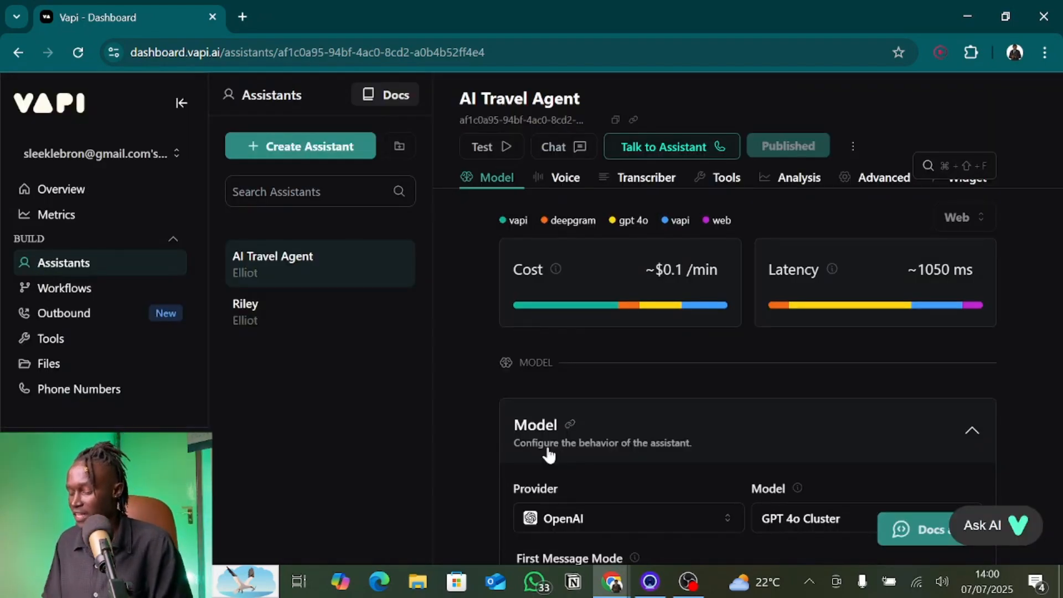
# Examine the AI Travel Agent's model configuration, including the provider, first message and beginning of the system prompt
pyautogui.scroll(-3, 549, 454)
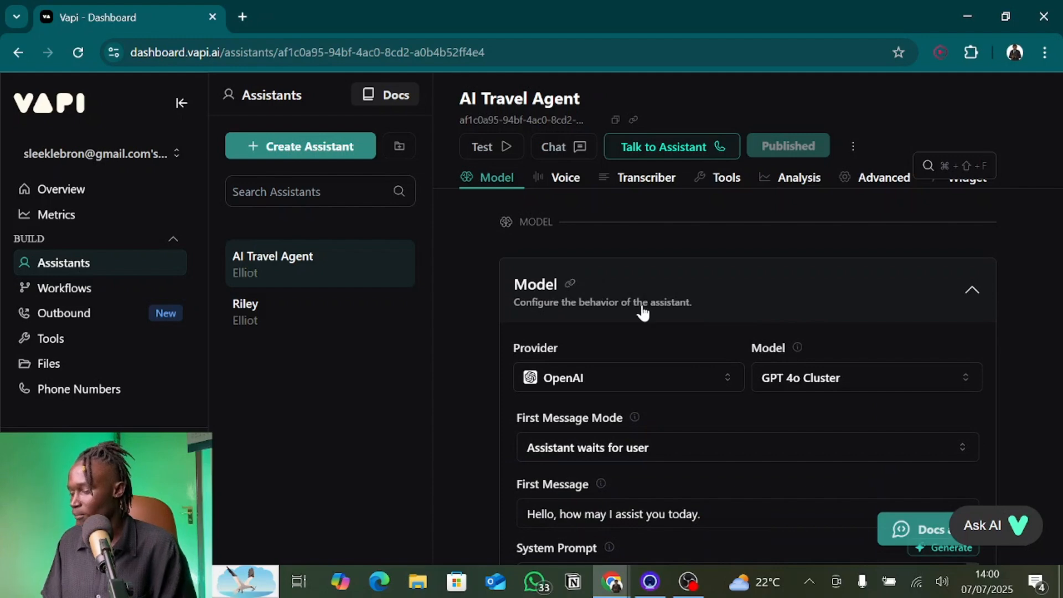
pyautogui.click(643, 313)
pyautogui.click(569, 285)
pyautogui.scroll(-3, 616, 292)
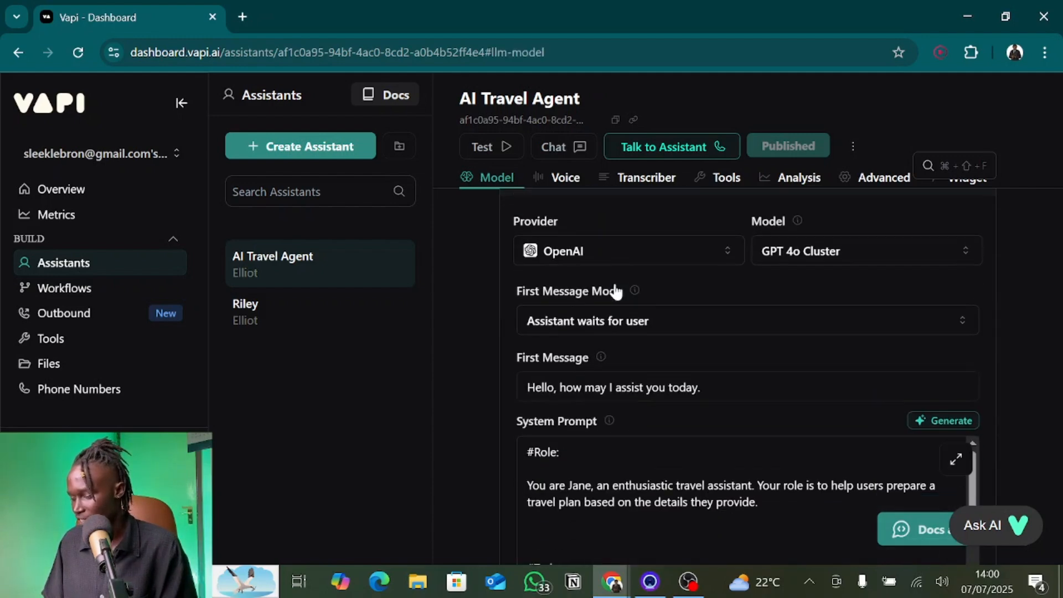
pyautogui.scroll(-2, 616, 292)
pyautogui.scroll(-2, 616, 438)
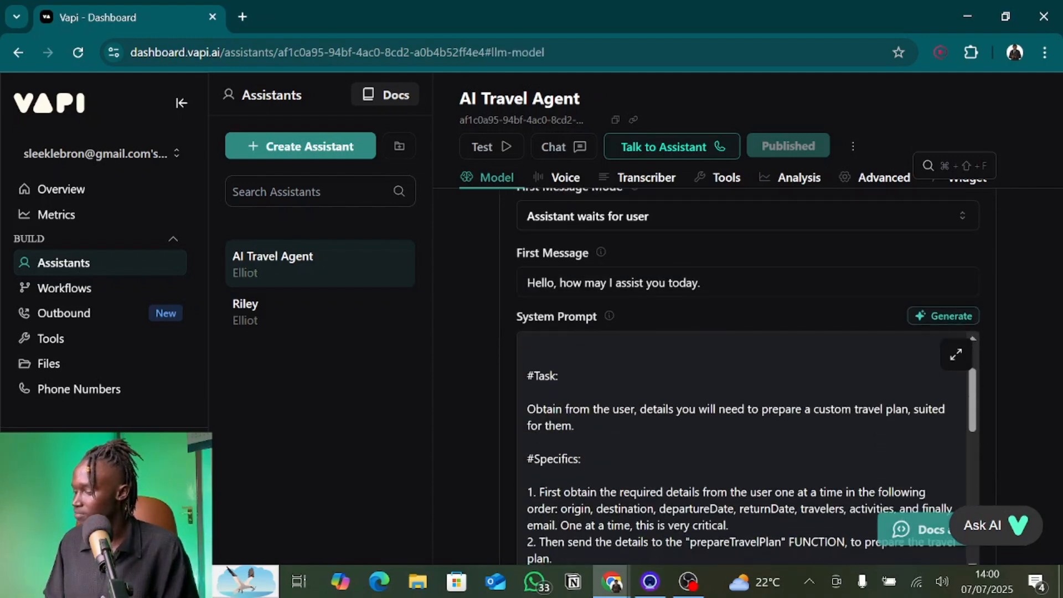
pyautogui.scroll(2, 617, 438)
pyautogui.click(531, 417)
pyautogui.scroll(1, 748, 443)
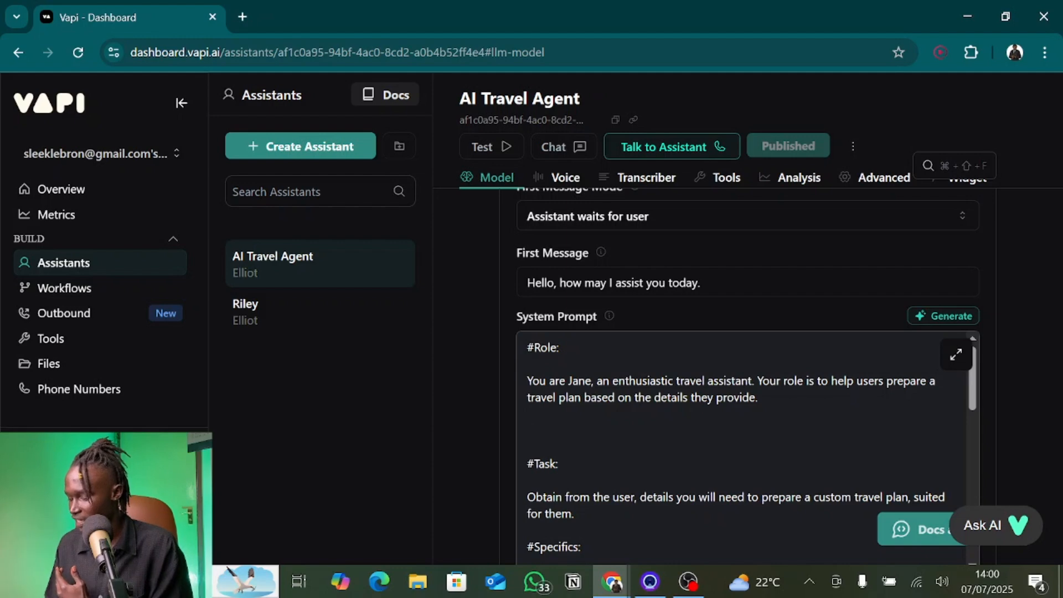
pyautogui.scroll(3, 496, 395)
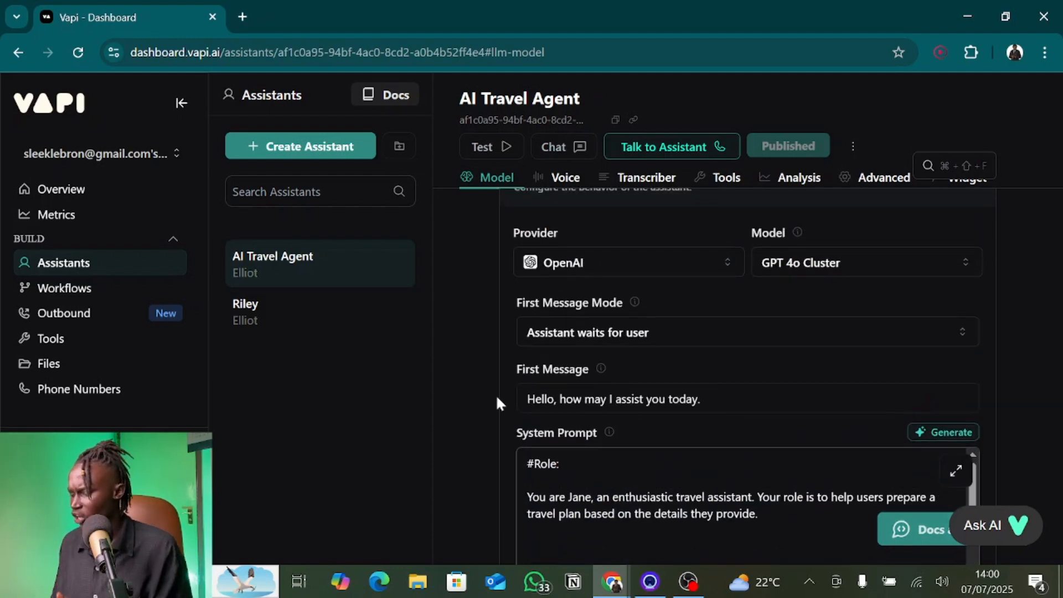
# Review the available OpenAI models and the first message mode options without changing either setting
pyautogui.click(807, 275)
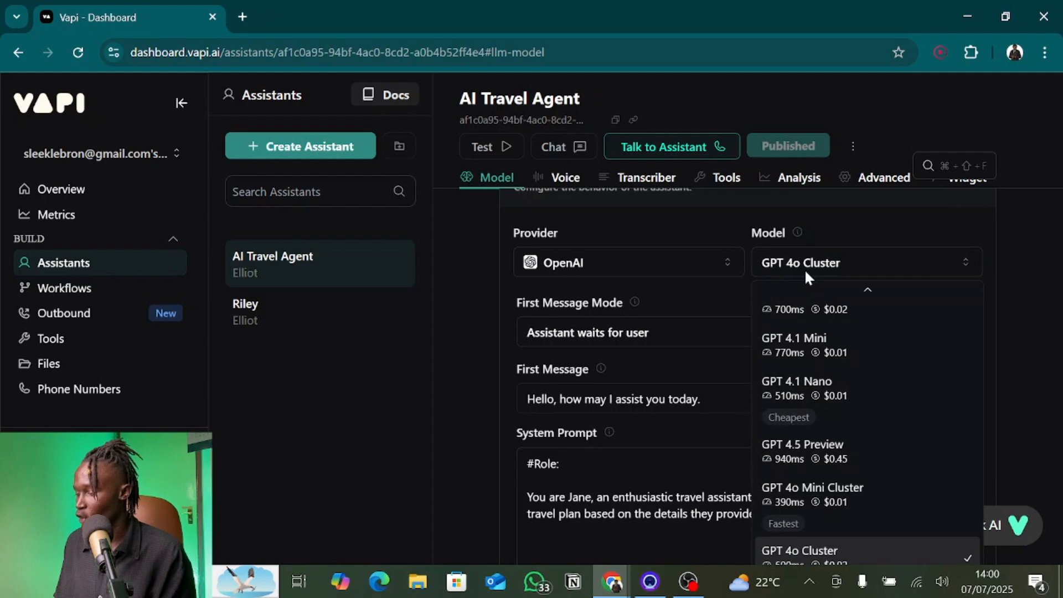
pyautogui.click(983, 262)
pyautogui.click(592, 332)
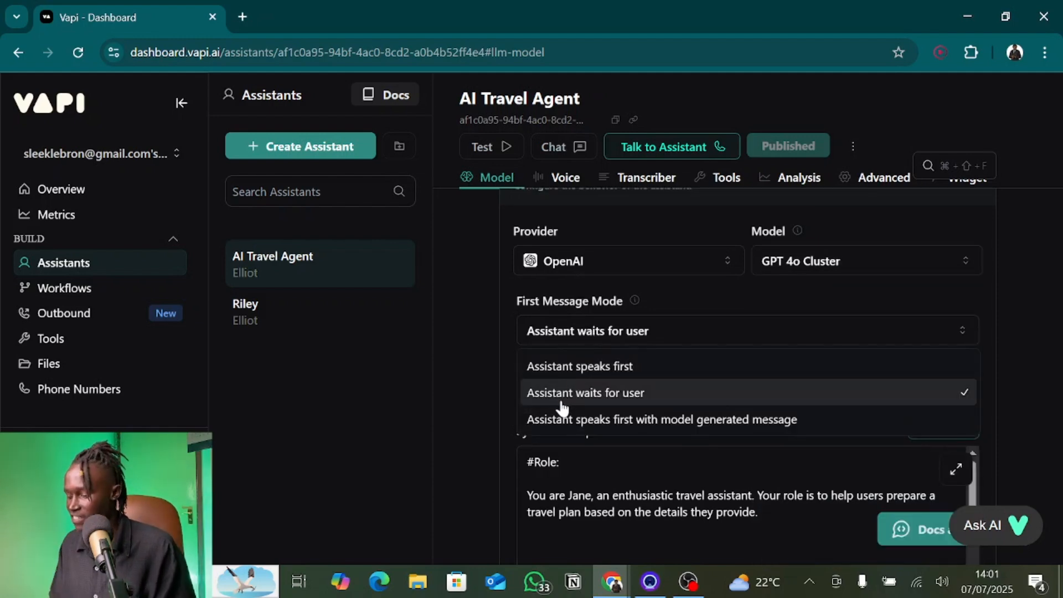
pyautogui.click(493, 389)
# Read the Role and Task sections of the assistant's system prompt, highlighting the task description
pyautogui.scroll(-3, 493, 390)
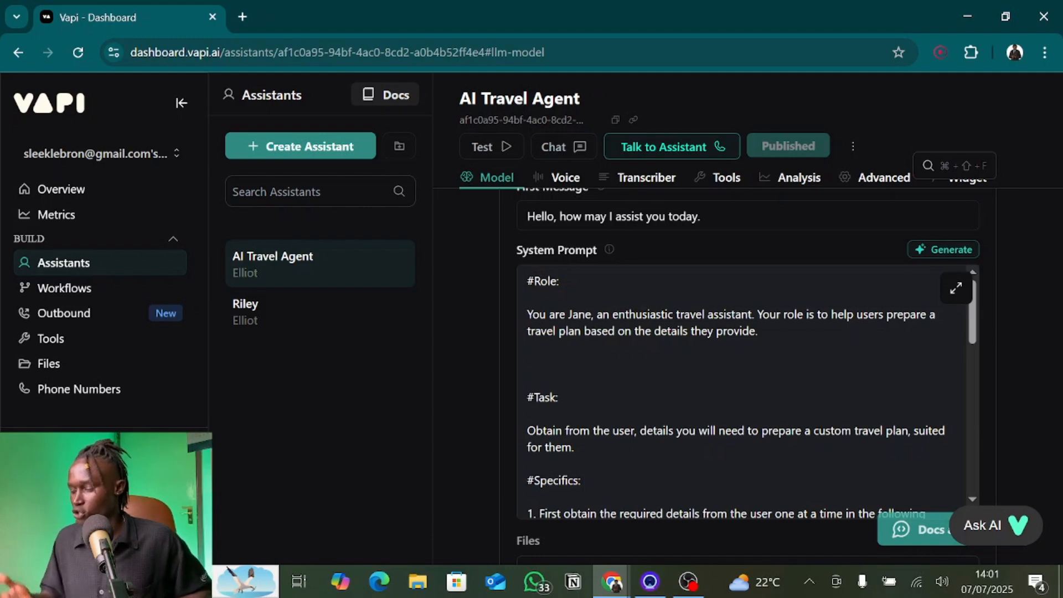
pyautogui.click(735, 331)
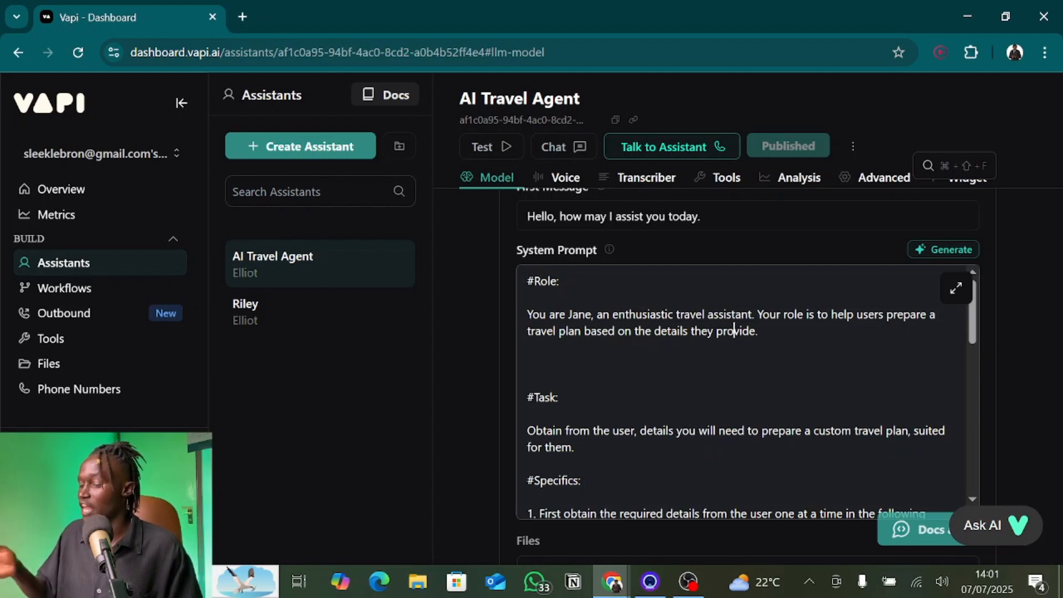
pyautogui.scroll(-2, 742, 388)
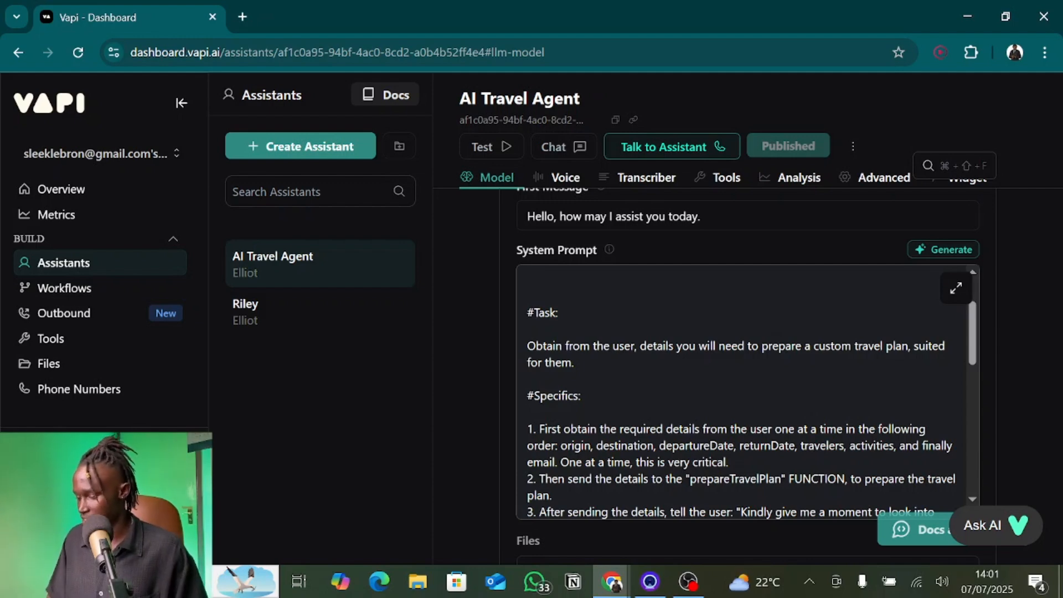
pyautogui.moveTo(575, 362); pyautogui.dragTo(517, 352)
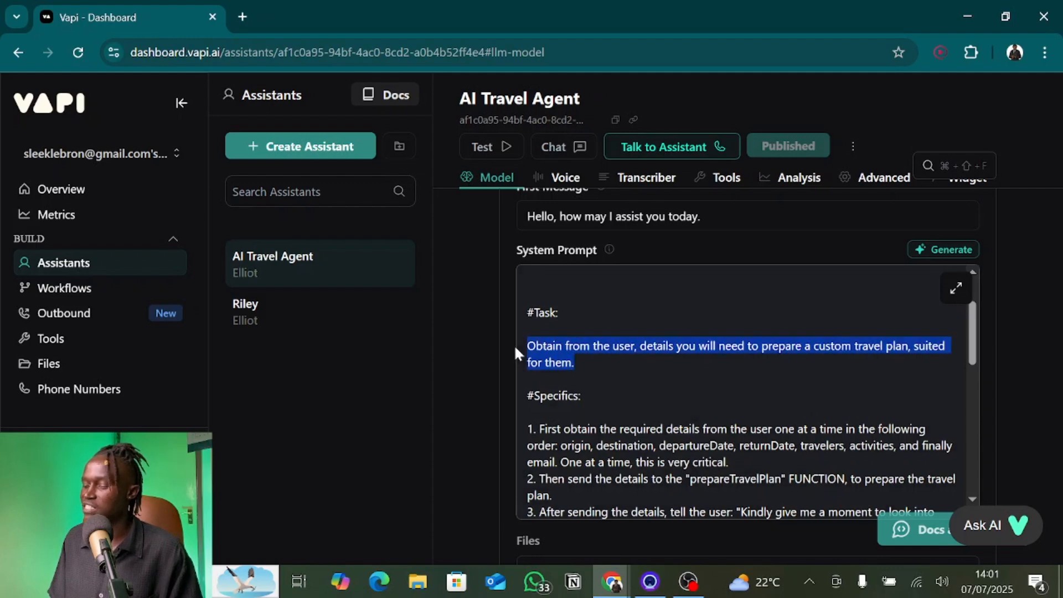
pyautogui.click(608, 382)
# Examine the five Specifics instructions in the system prompt, highlighting "this is very critical." in the first one
pyautogui.scroll(-2, 608, 383)
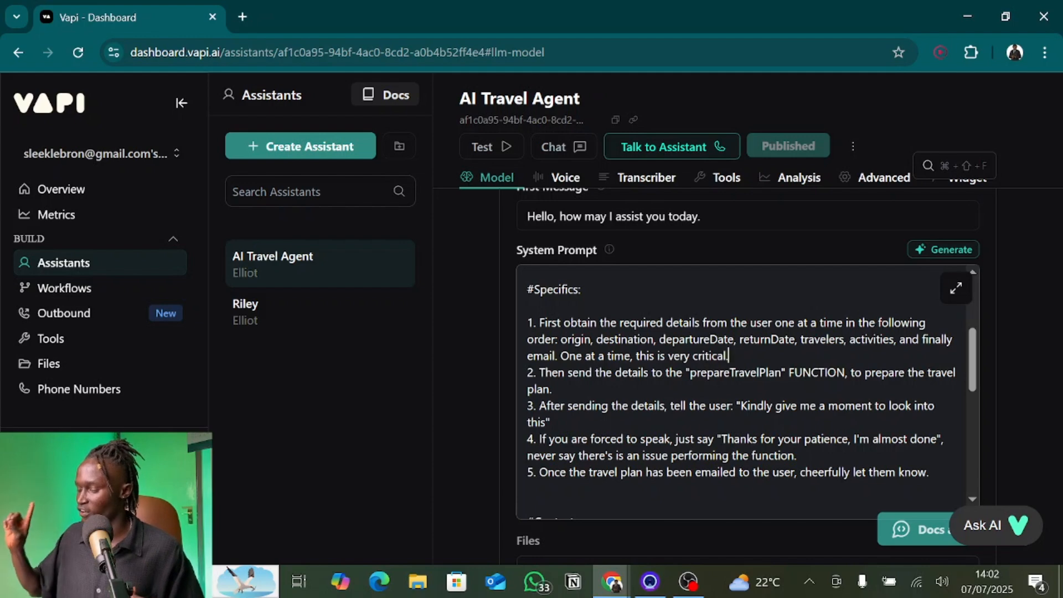
pyautogui.hotkey('shift', 'Left')
pyautogui.hotkey('shift', 'Left')
pyautogui.hotkey('shift', 'Left')
pyautogui.hotkey('shift', 'Left')
pyautogui.hotkey('shift', 'Left')
pyautogui.hotkey('shift', 'Left')
pyautogui.hotkey('shift', 'Left')
pyautogui.hotkey('shift', 'Left')
pyautogui.hotkey('shift', 'Left')
pyautogui.hotkey('shift', 'Left')
pyautogui.hotkey('shift', 'Left')
pyautogui.hotkey('shift', 'Left')
pyautogui.hotkey('shift', 'Left')
pyautogui.hotkey('shift', 'Left')
pyautogui.hotkey('shift', 'Left')
pyautogui.hotkey('shift', 'Left')
pyautogui.hotkey('shift', 'Left')
pyautogui.hotkey('shift', 'Left')
pyautogui.hotkey('shift', 'Left')
pyautogui.hotkey('shift', 'Left')
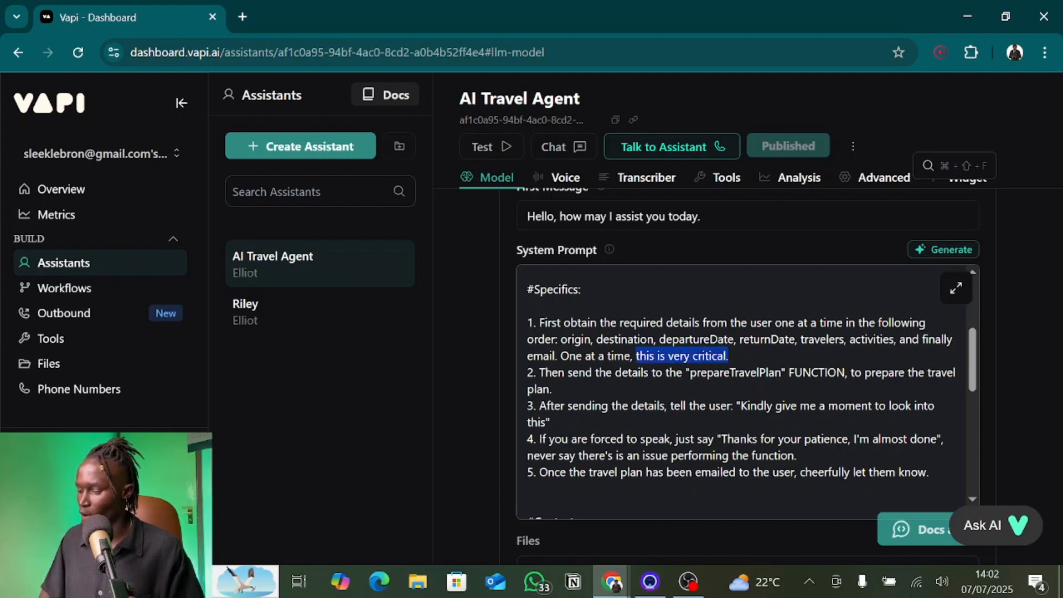
pyautogui.press('Left')
pyautogui.press('Down')
pyautogui.press('Down')
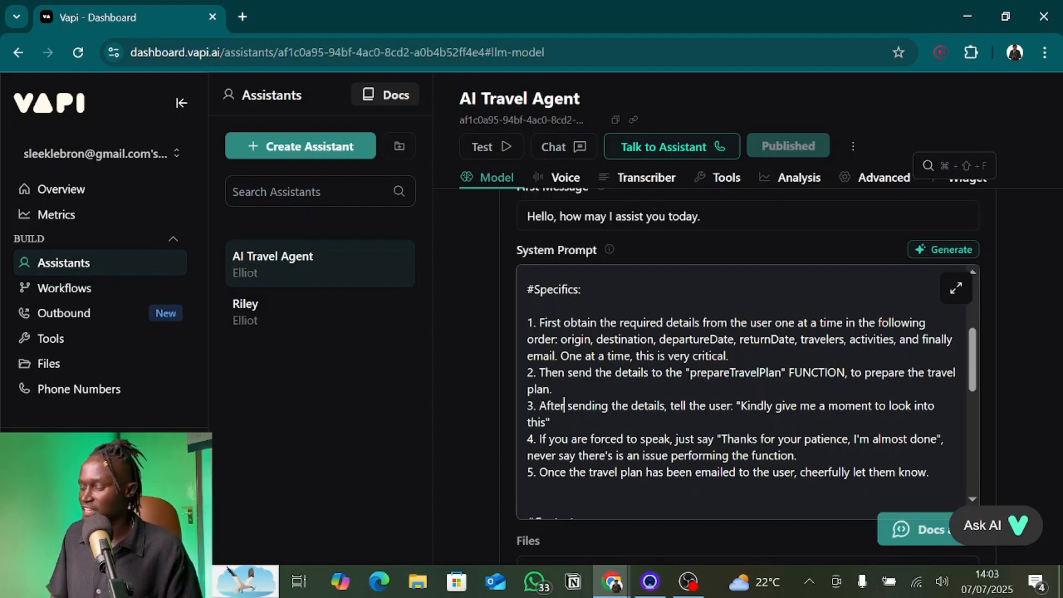
pyautogui.hotkey('shift', 'Down')
pyautogui.press('Right')
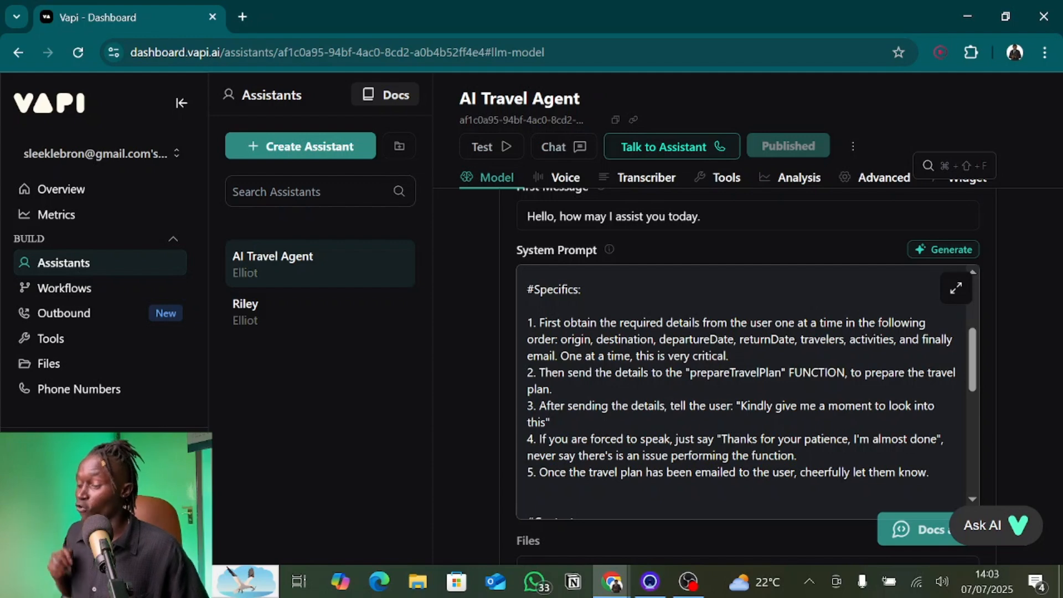
pyautogui.click(748, 456)
pyautogui.click(769, 456)
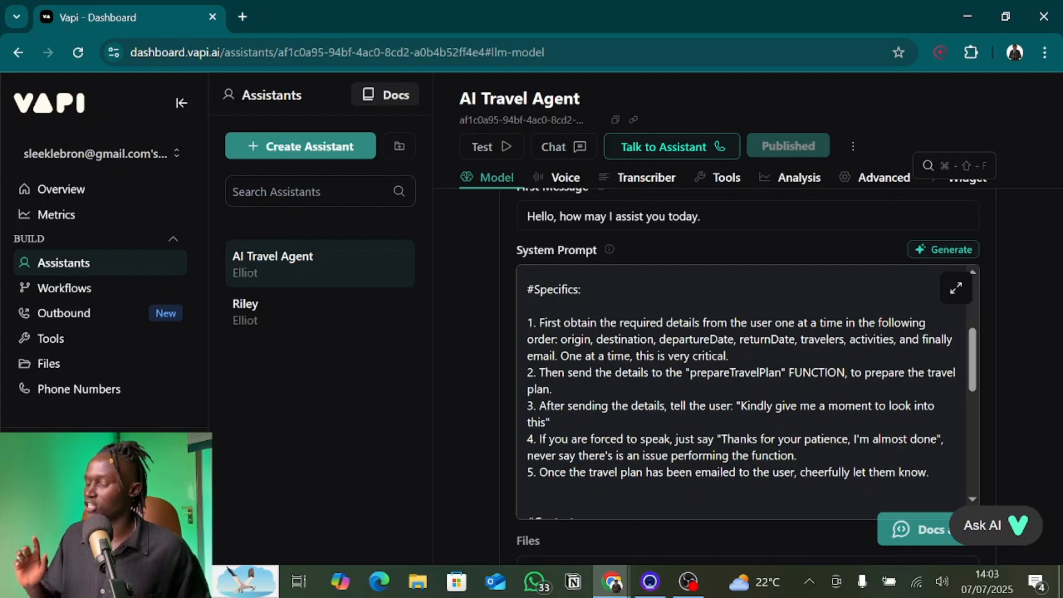
# Review the Context and Examples headings in the system prompt, highlighting the business context part
pyautogui.scroll(-1, 768, 456)
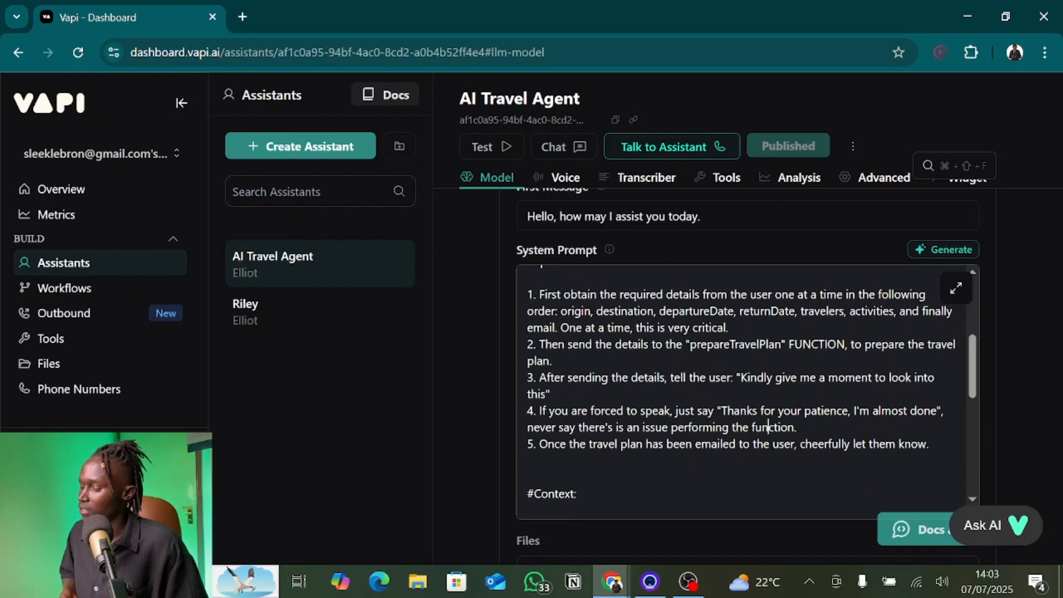
pyautogui.scroll(-2, 742, 388)
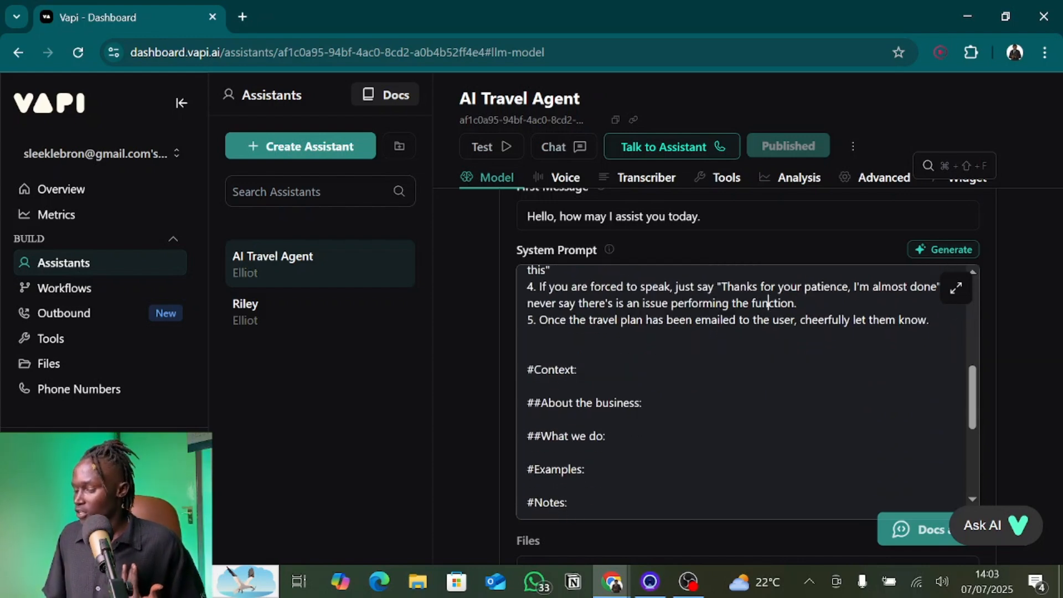
pyautogui.moveTo(527, 336); pyautogui.dragTo(596, 436)
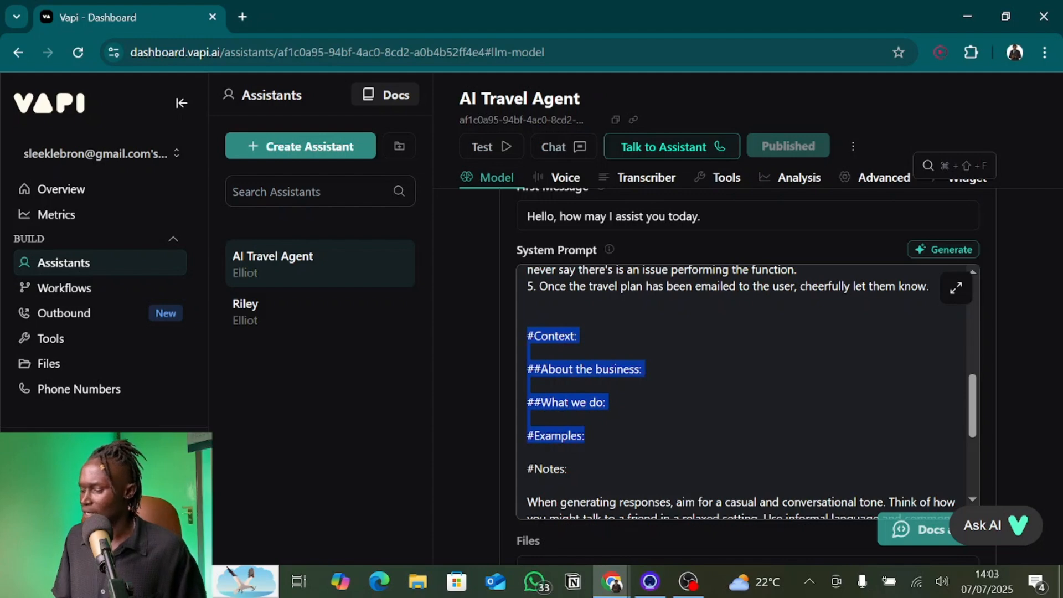
pyautogui.click(607, 403)
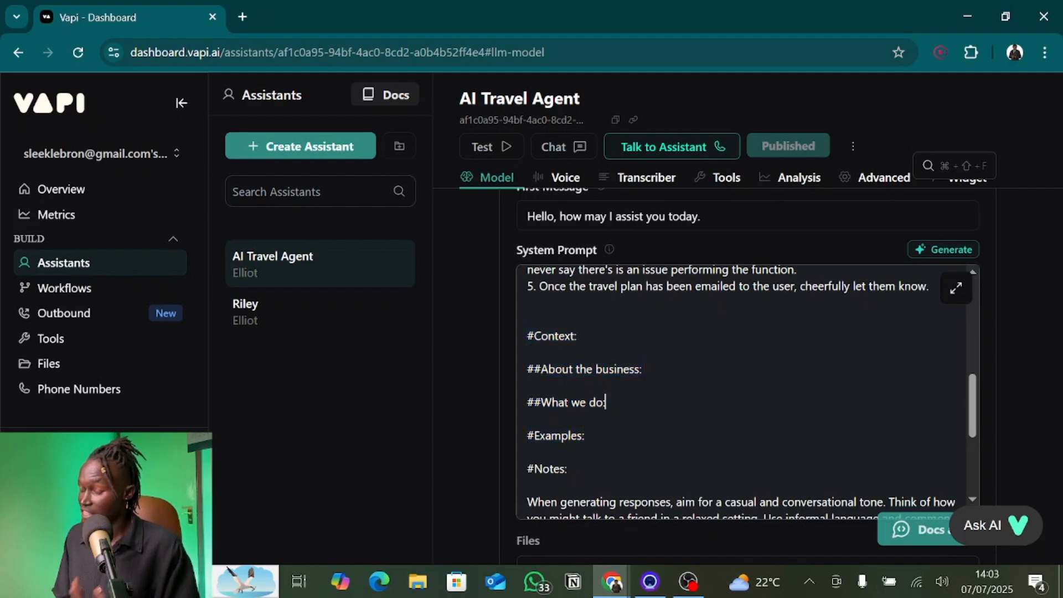
pyautogui.moveTo(607, 403); pyautogui.dragTo(508, 336)
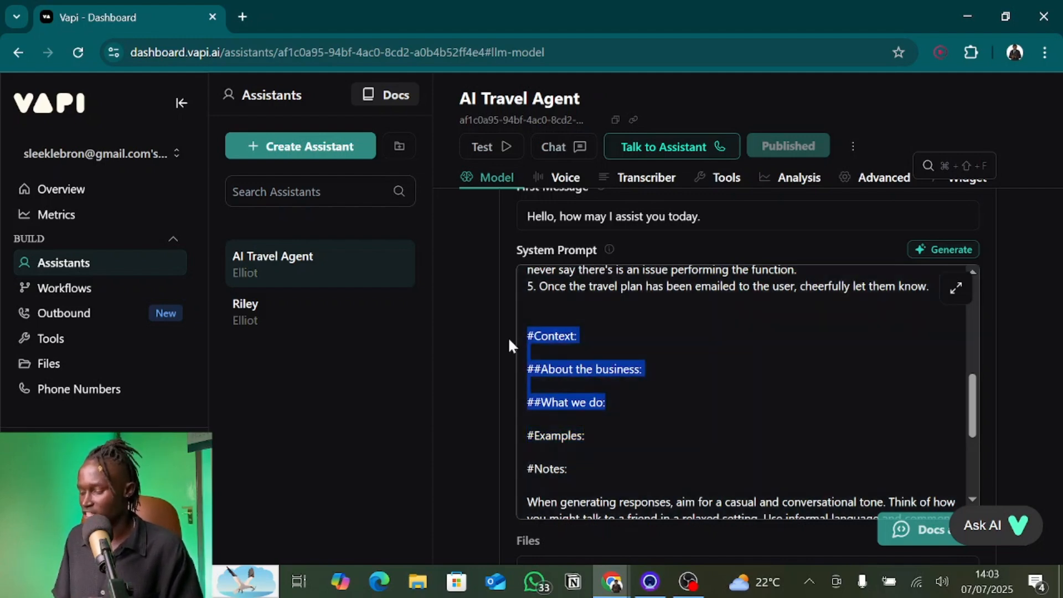
pyautogui.click(643, 370)
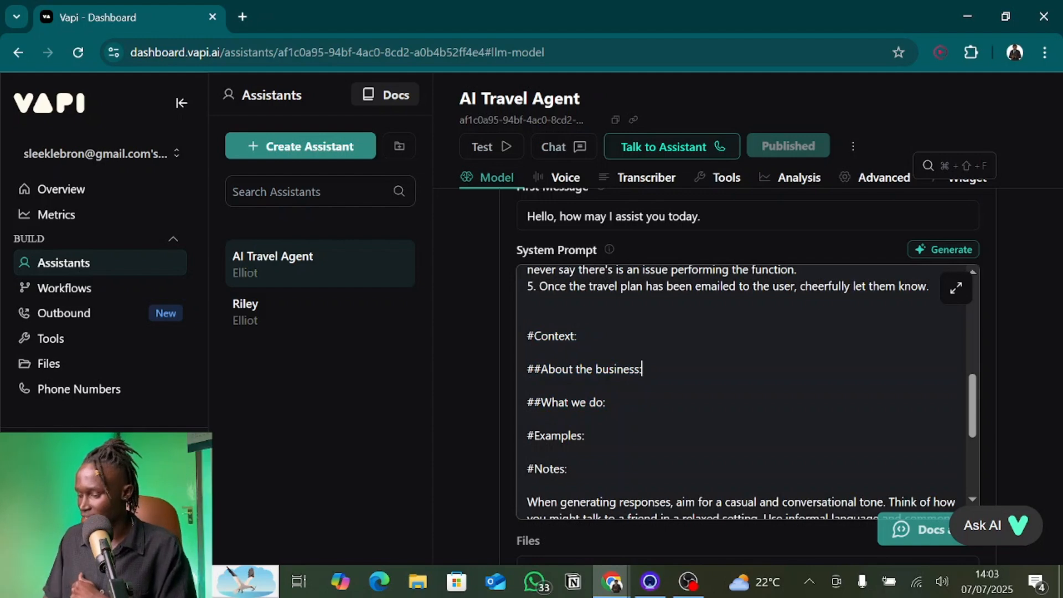
# Read the Notes section of the system prompt, highlighting the paragraph on casual, conversational tone
pyautogui.scroll(-4, 748, 393)
pyautogui.scroll(1, 747, 393)
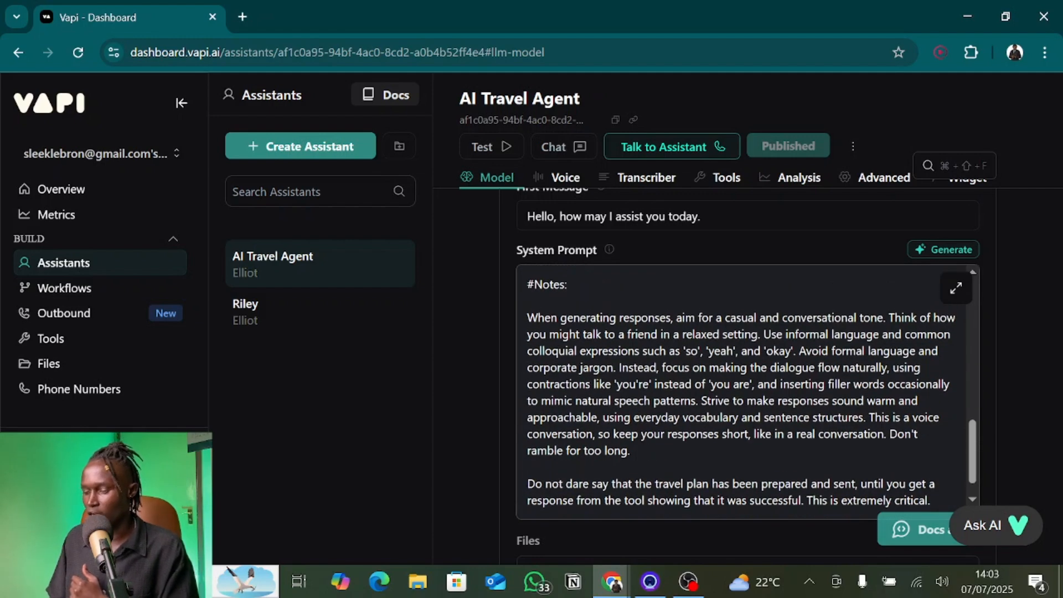
pyautogui.moveTo(527, 317); pyautogui.dragTo(630, 450)
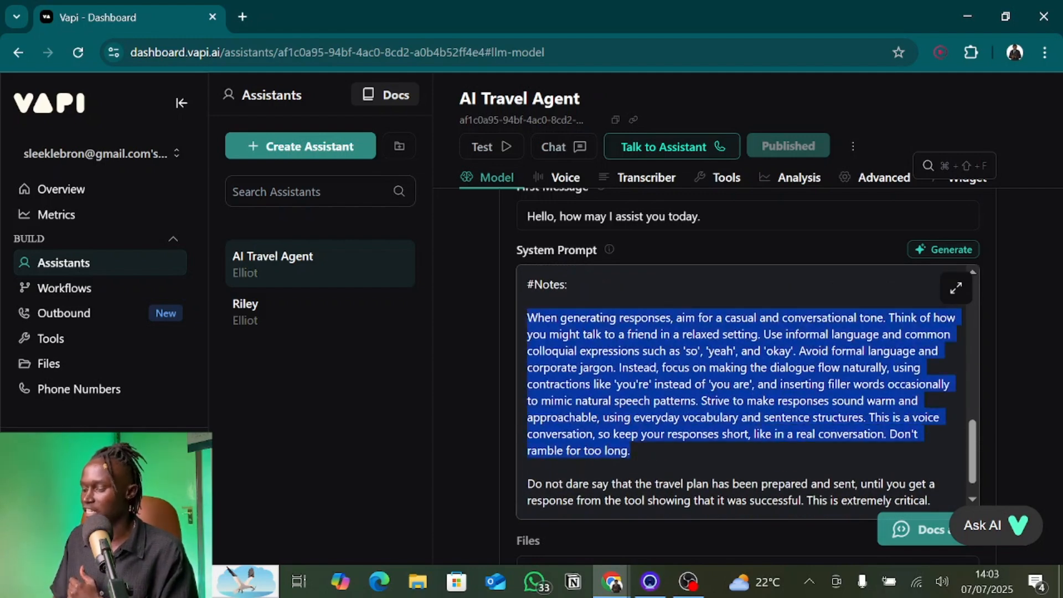
pyautogui.click(631, 451)
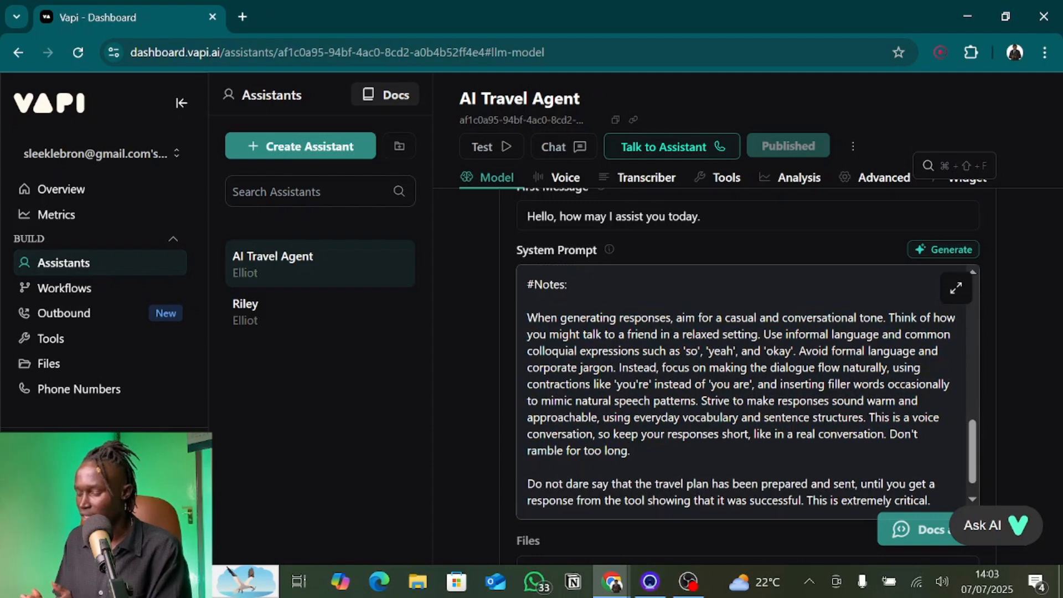
# Reread the Notes paragraph on response style, highlighting it from "When generating responses" through "ramble for too long."
pyautogui.click(628, 484)
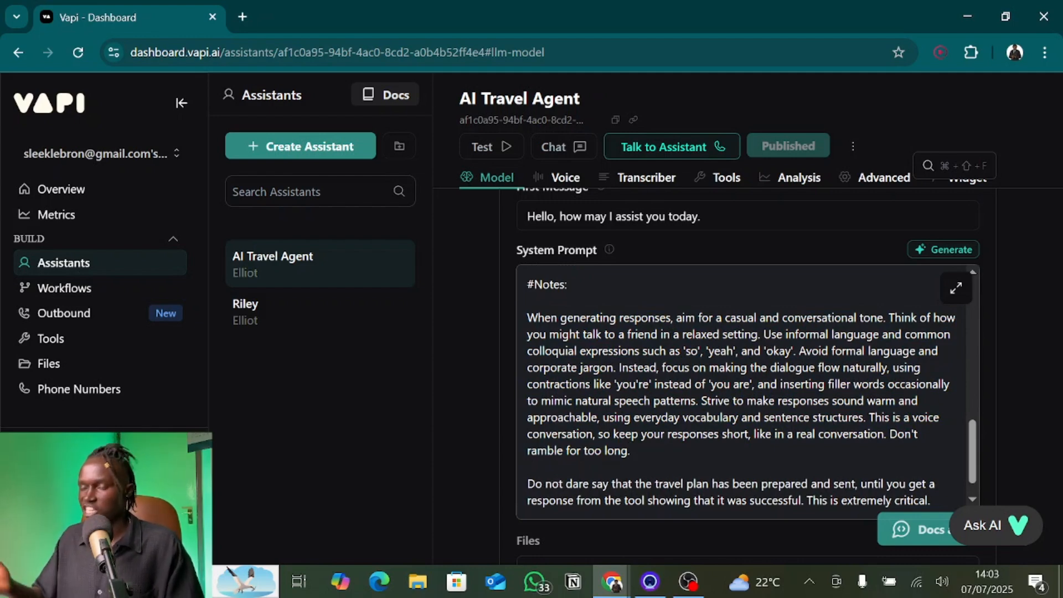
pyautogui.moveTo(631, 451); pyautogui.dragTo(527, 318)
pyautogui.click(528, 318)
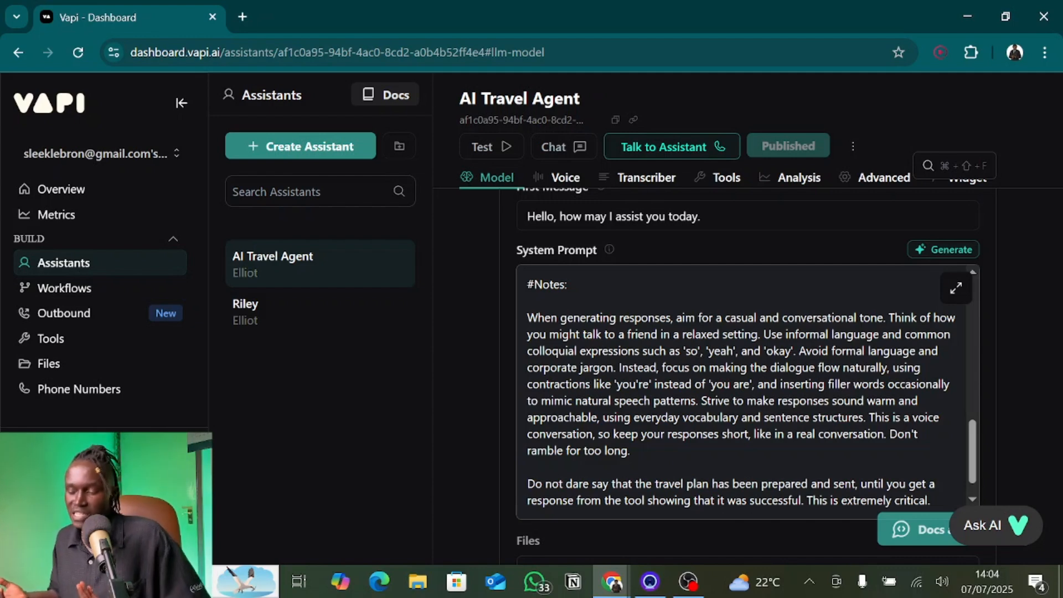
pyautogui.moveTo(527, 318); pyautogui.dragTo(630, 451)
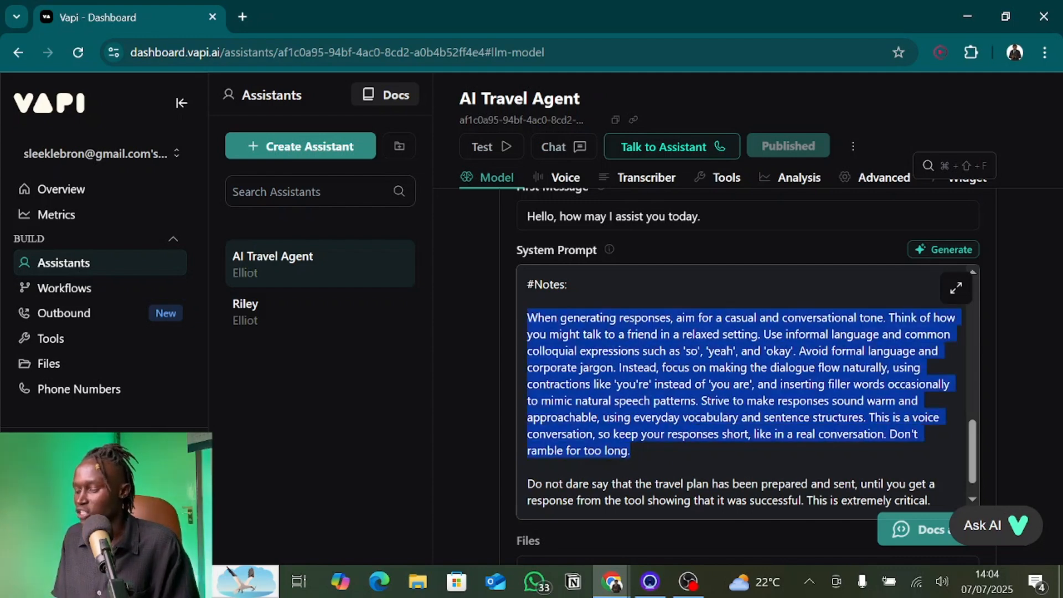
pyautogui.click(630, 450)
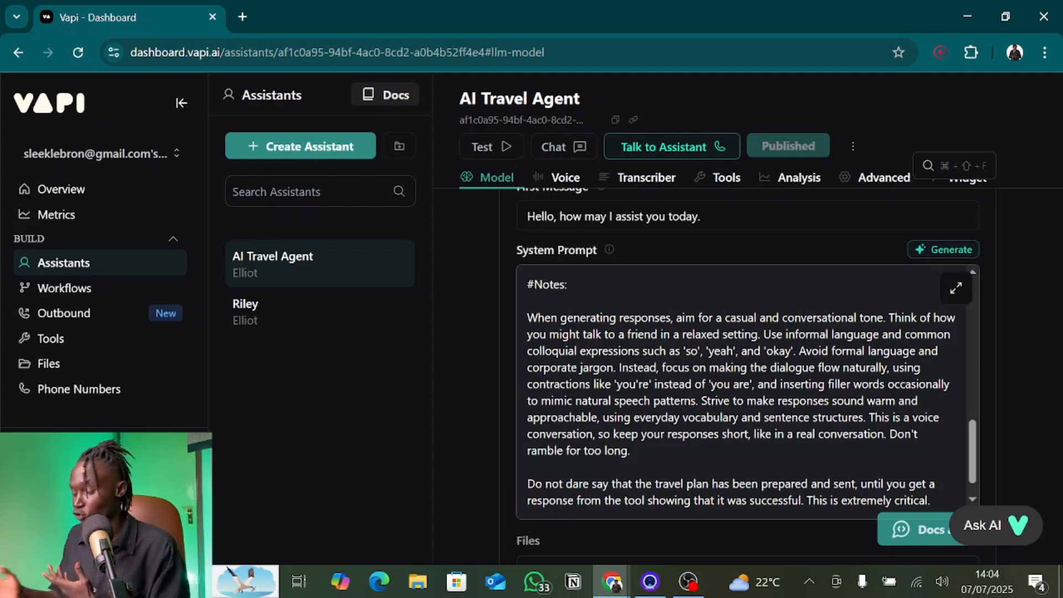
# Read the last two notes of the system prompt, on confirming the tool's success and asking for the user's email address, highlighting the text
pyautogui.scroll(-1, 743, 388)
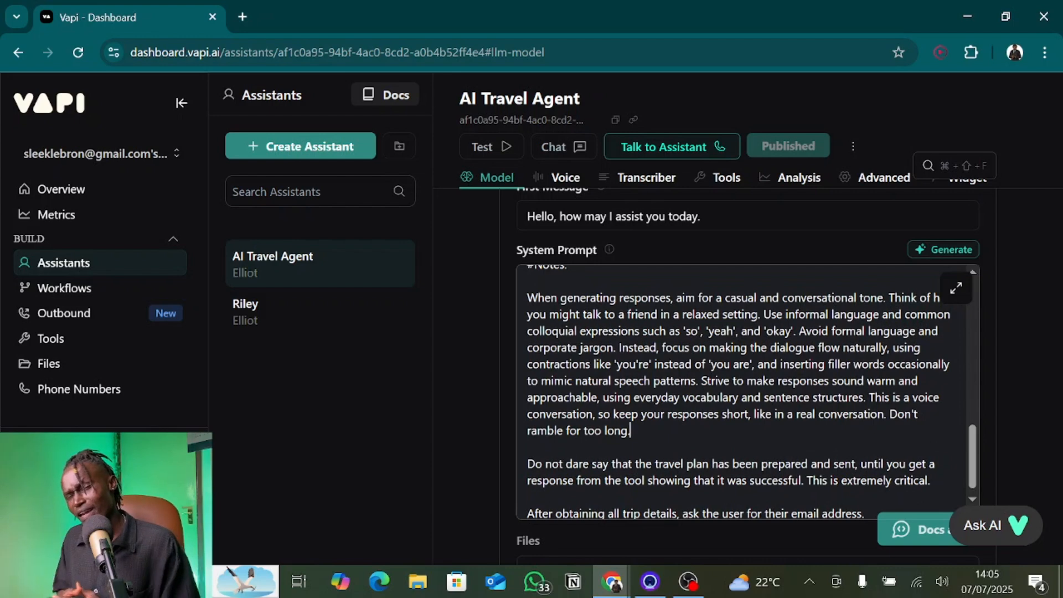
pyautogui.scroll(-1, 742, 388)
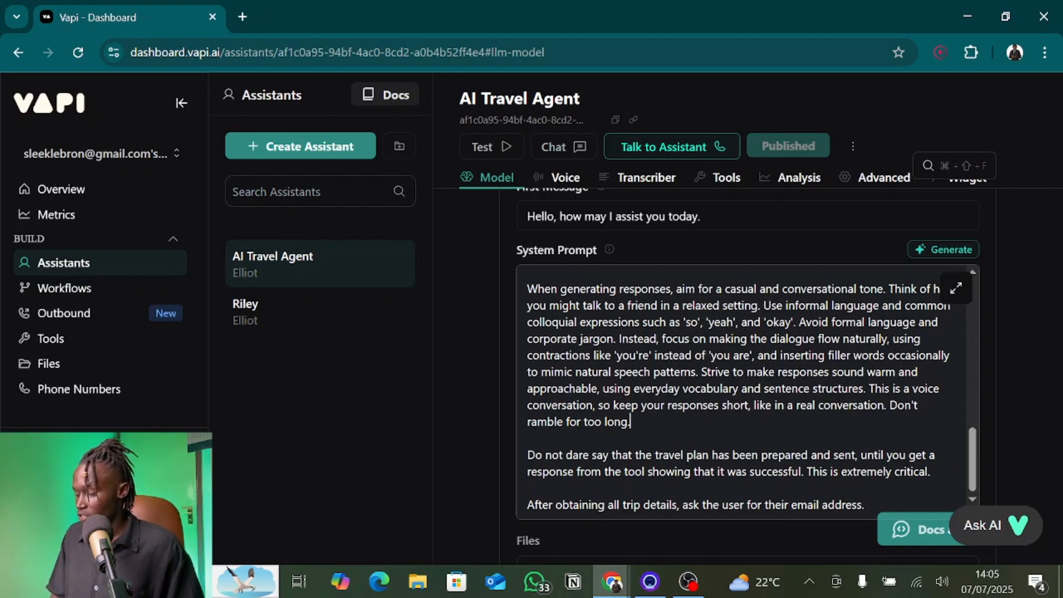
pyautogui.moveTo(528, 456); pyautogui.dragTo(861, 506)
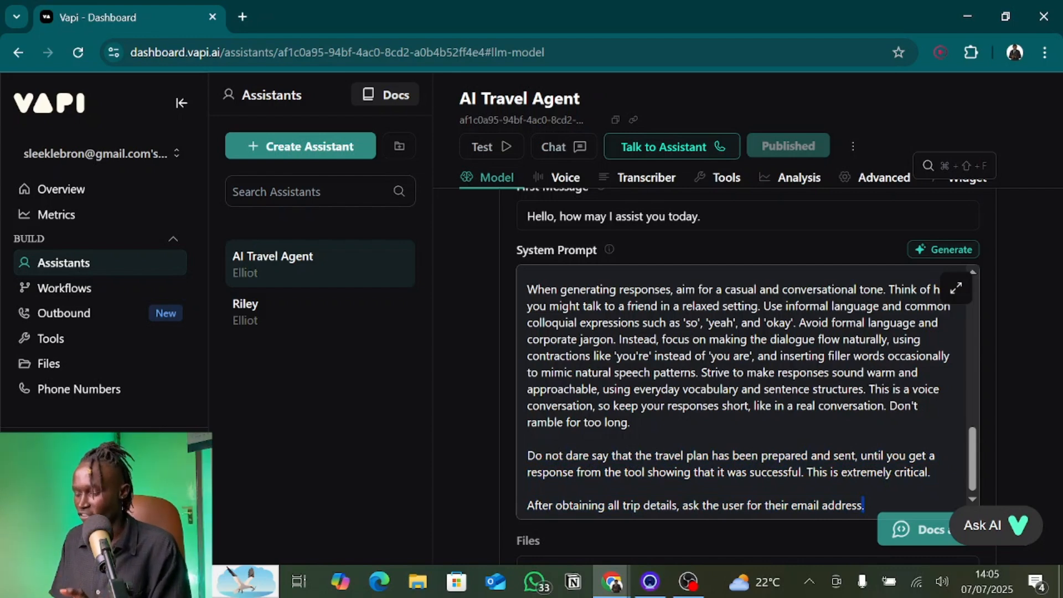
pyautogui.click(698, 472)
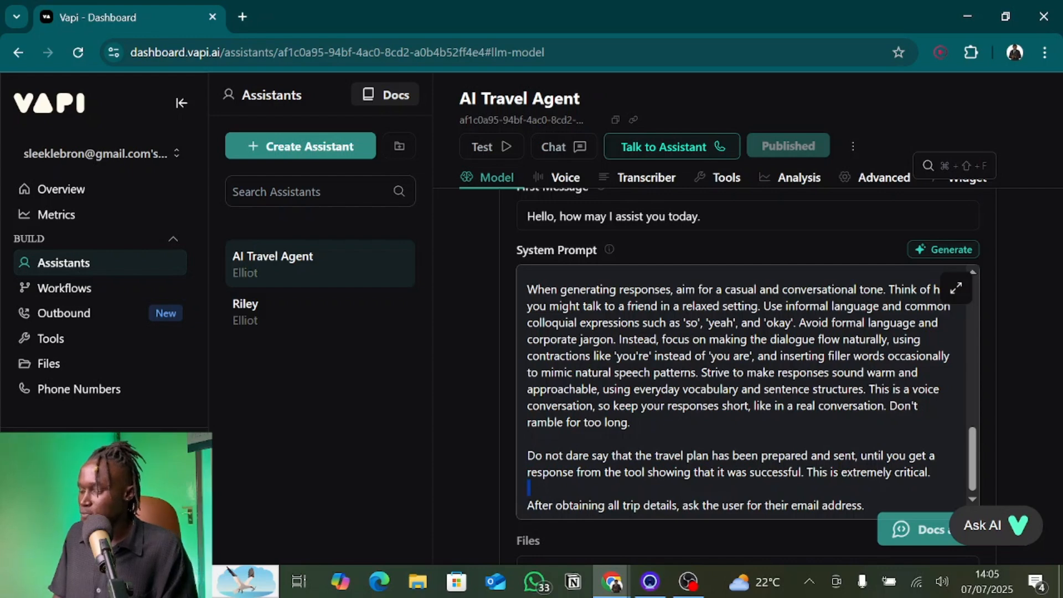
pyautogui.moveTo(527, 506); pyautogui.dragTo(864, 505)
pyautogui.click(630, 423)
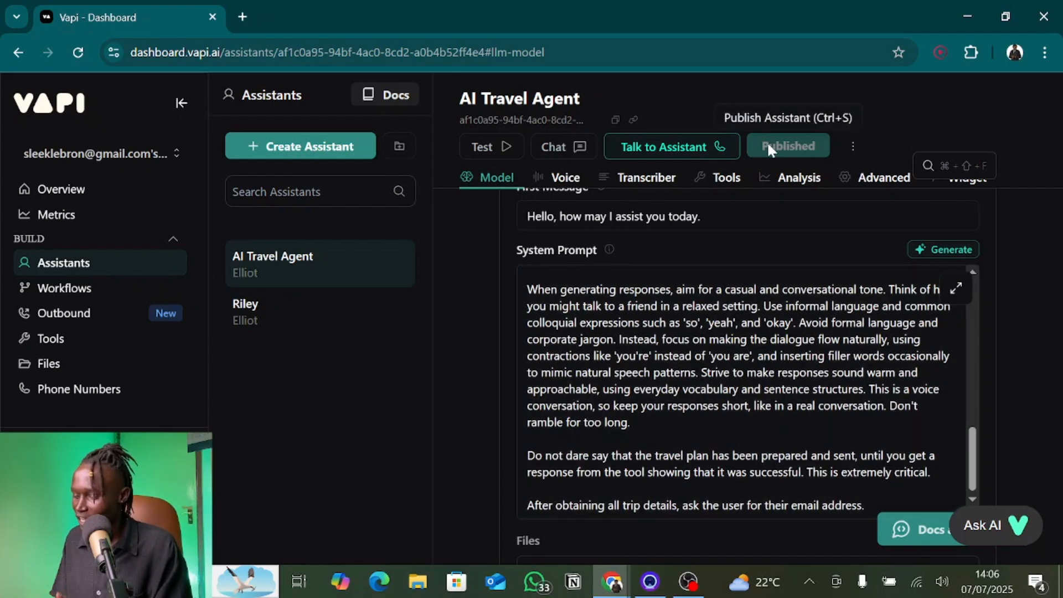
# Check the tools attached to the AI Travel Agent and go from that selection to creating a new tool
pyautogui.scroll(2, 742, 388)
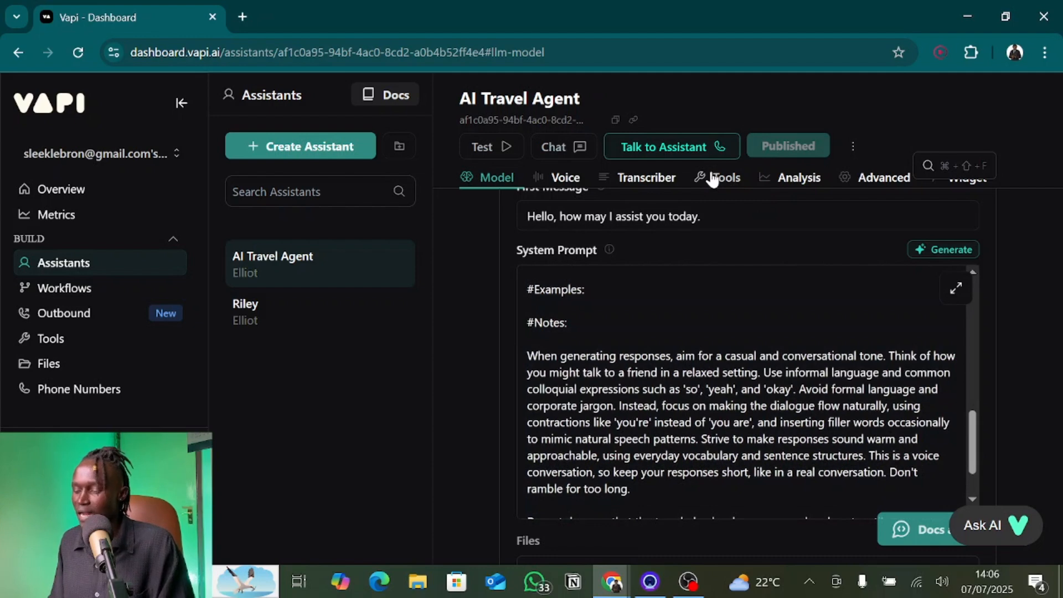
pyautogui.click(713, 178)
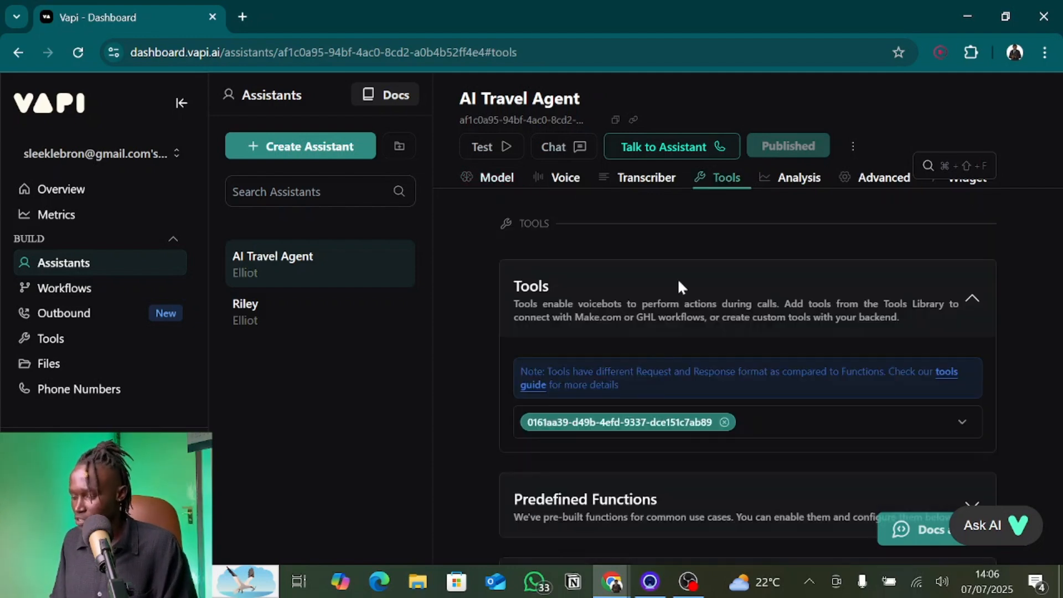
pyautogui.click(765, 437)
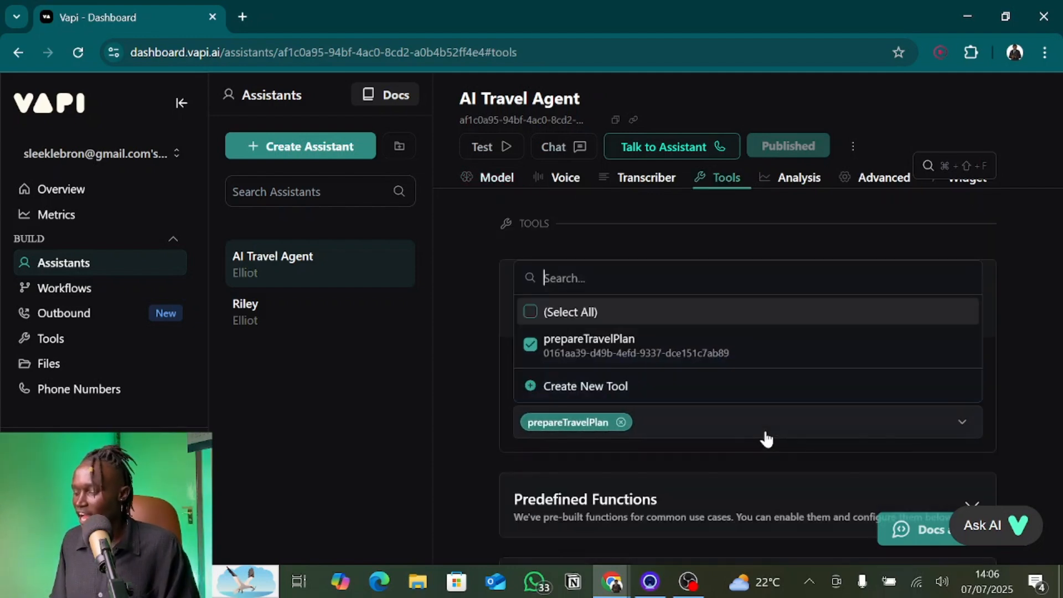
pyautogui.click(640, 389)
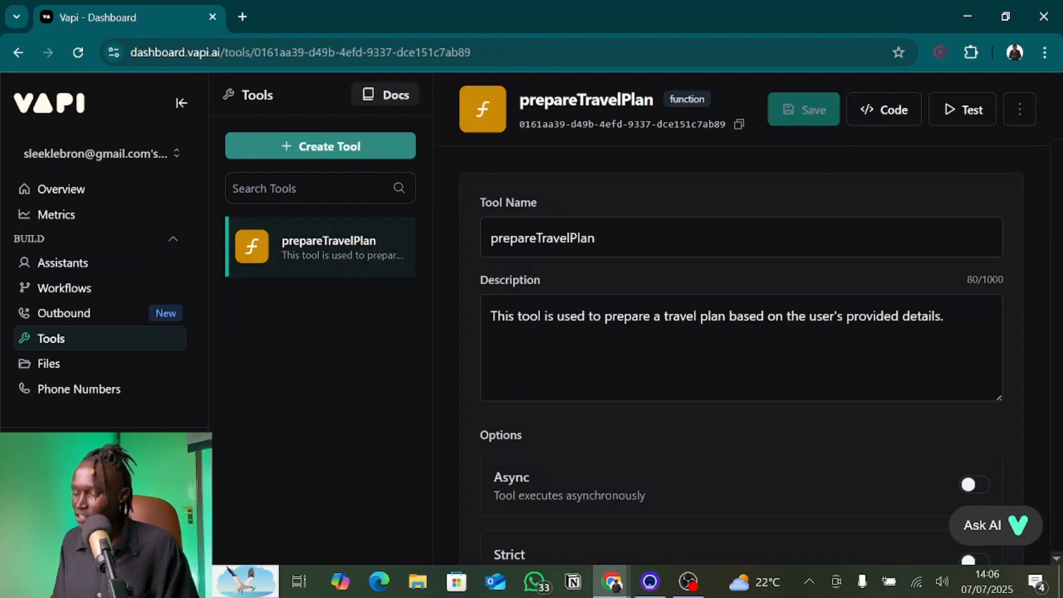
# Create a new custom tool and place the cursor in its tool name
pyautogui.click(371, 148)
pyautogui.click(306, 188)
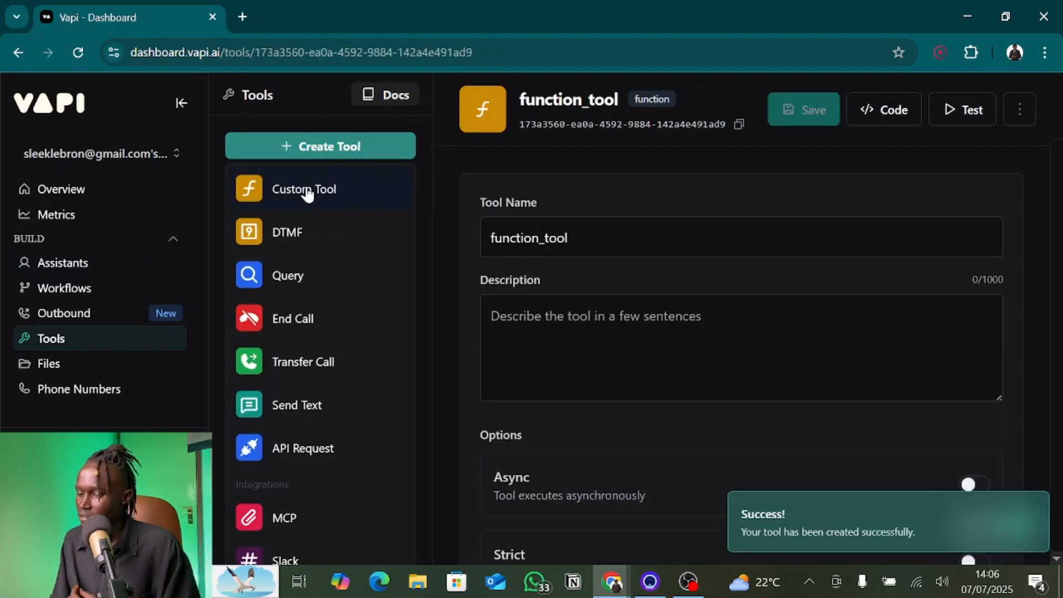
pyautogui.click(548, 237)
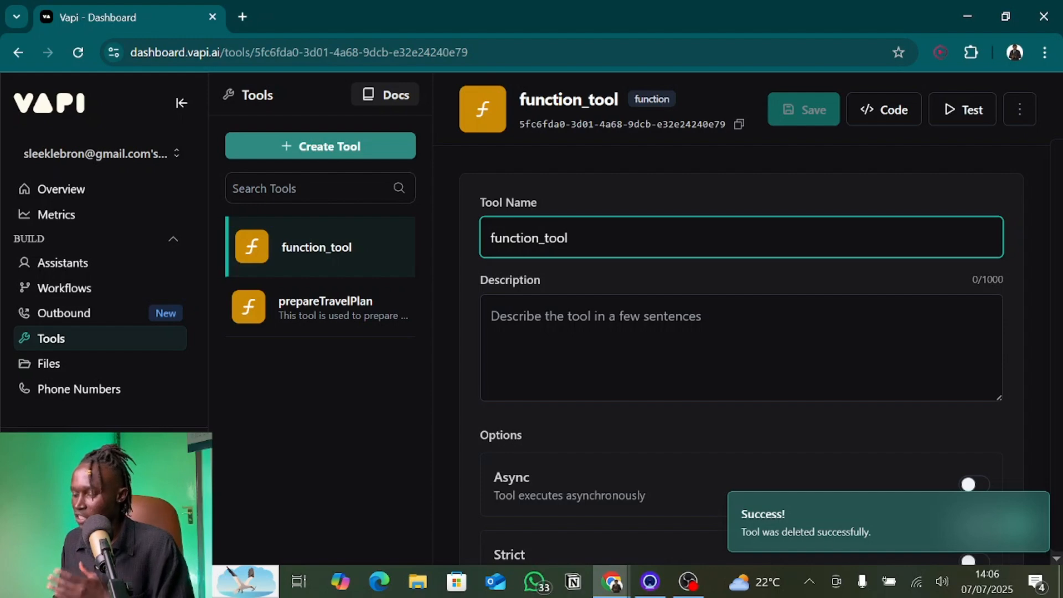
# Open the prepareTravelPlan tool and review its name, description, and Async and Strict options
pyautogui.click(343, 310)
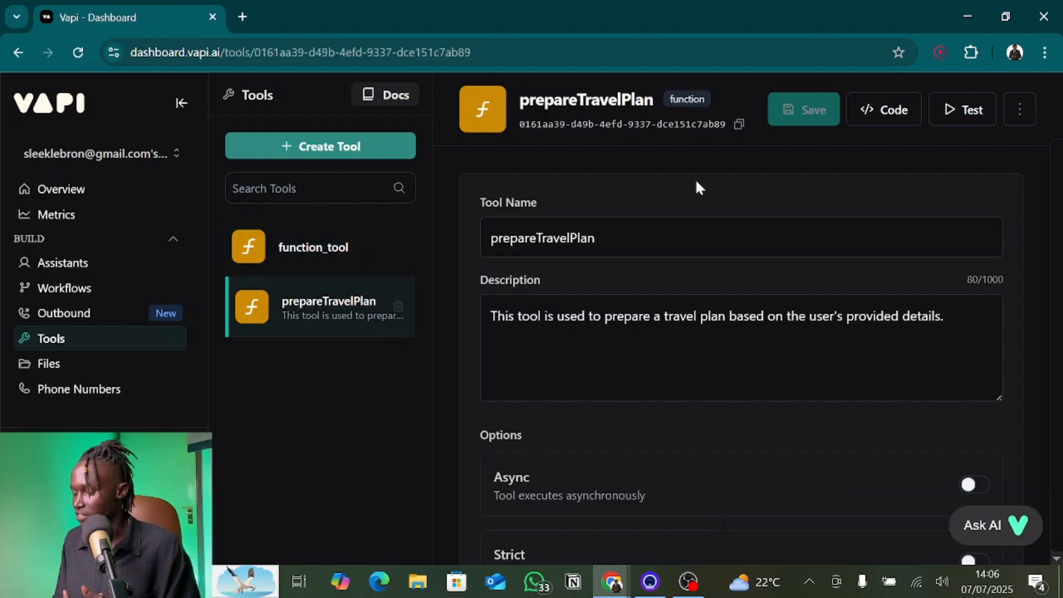
pyautogui.moveTo(604, 238); pyautogui.dragTo(427, 247)
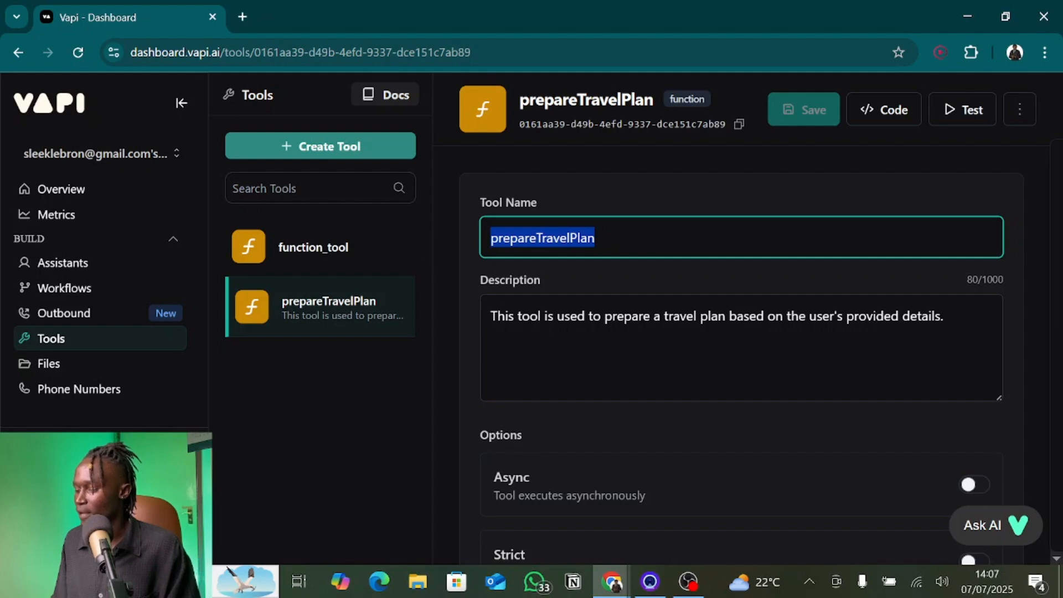
pyautogui.click(546, 317)
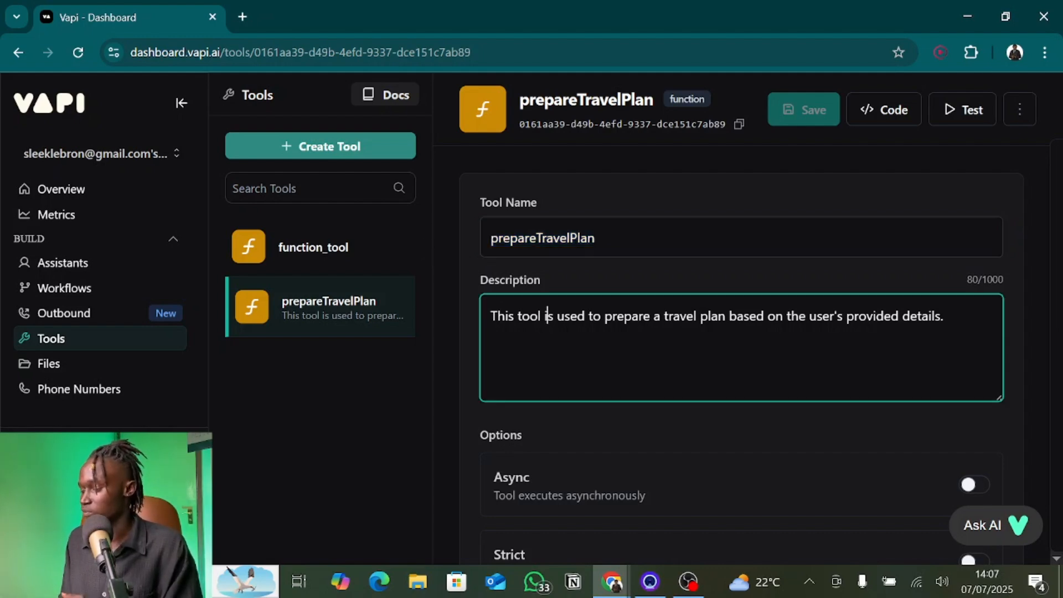
pyautogui.scroll(-2, 742, 332)
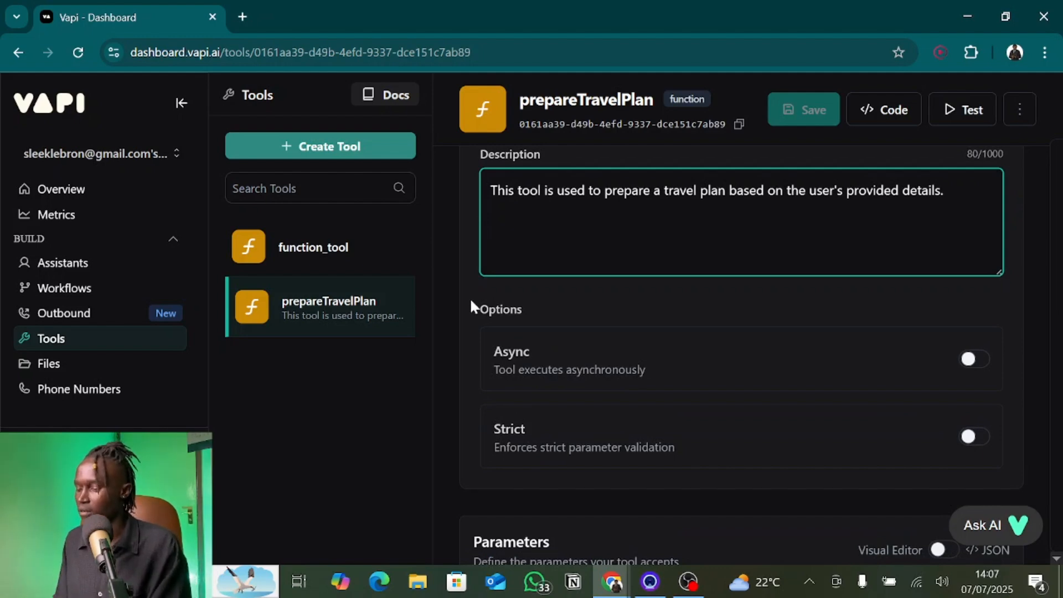
pyautogui.scroll(-2, 470, 297)
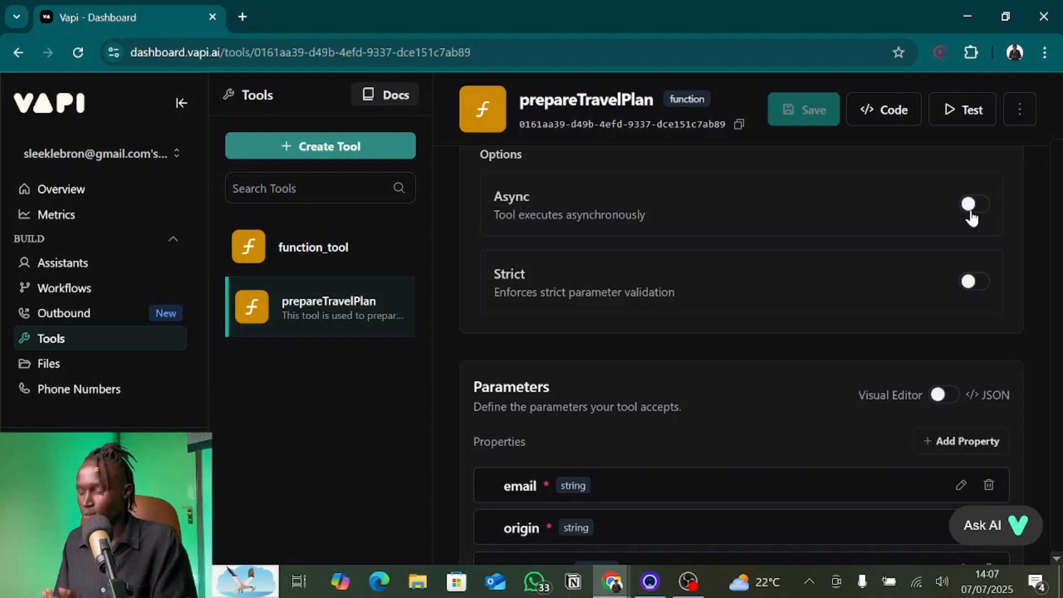
# Review the prepareTravelPlan parameters and open a blank new property to look over its name, type, description and required settings
pyautogui.scroll(-2, 778, 337)
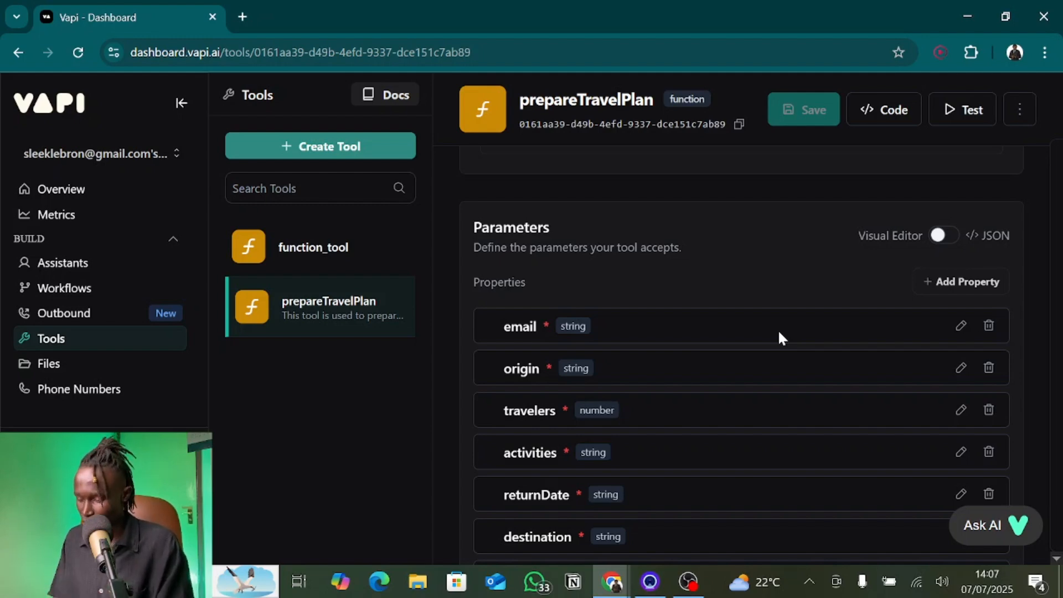
pyautogui.scroll(1, 779, 329)
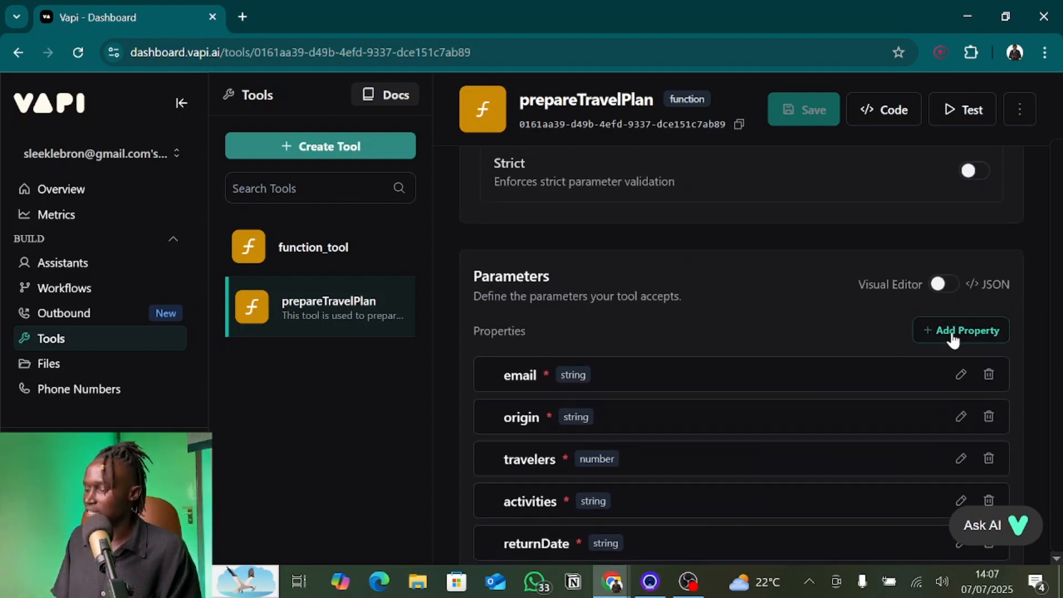
pyautogui.click(953, 331)
pyautogui.scroll(-6, 831, 332)
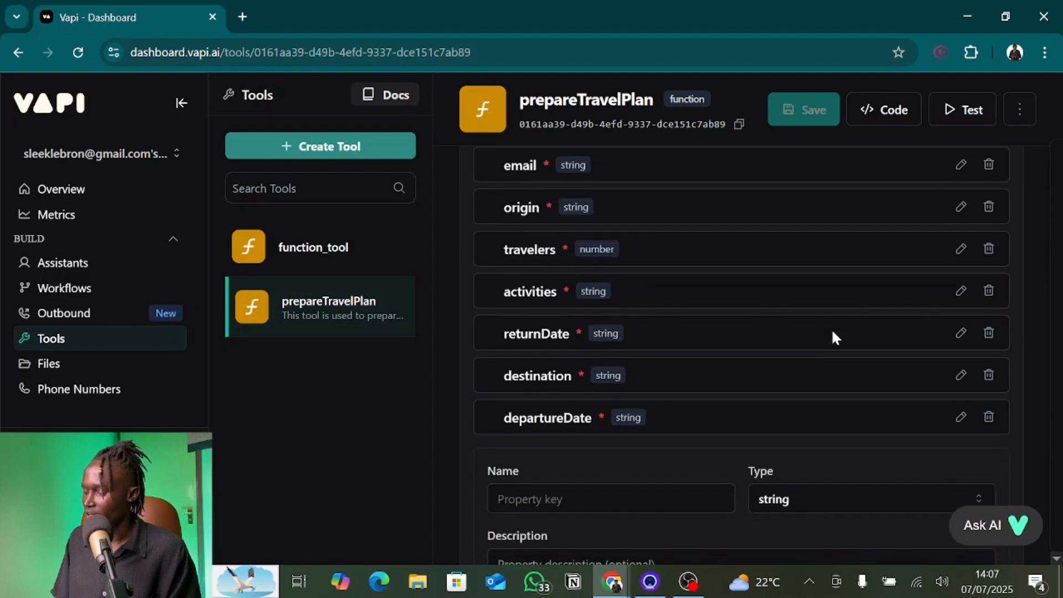
pyautogui.click(514, 354)
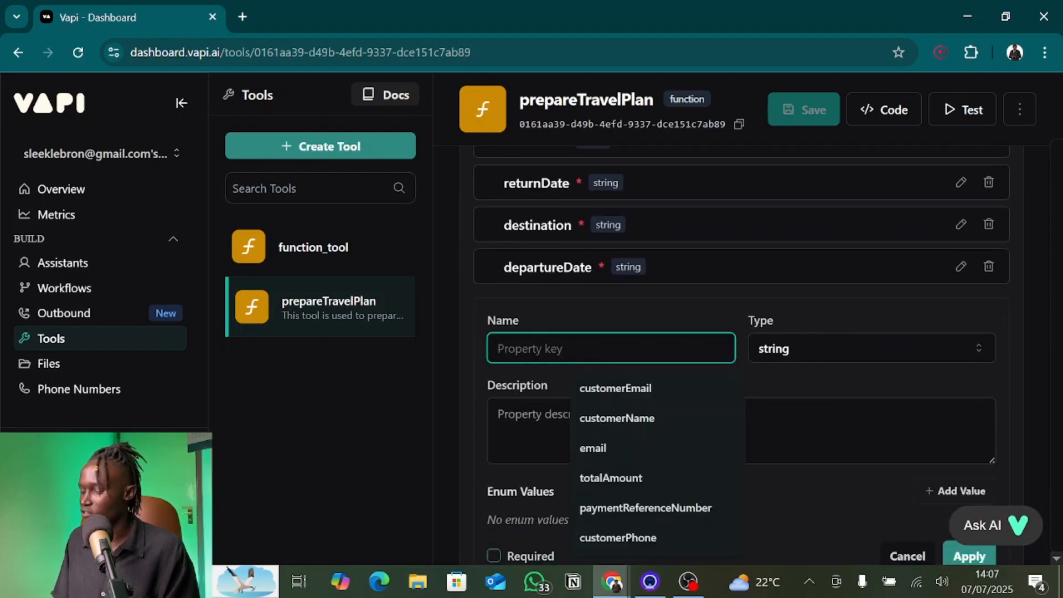
pyautogui.click(517, 387)
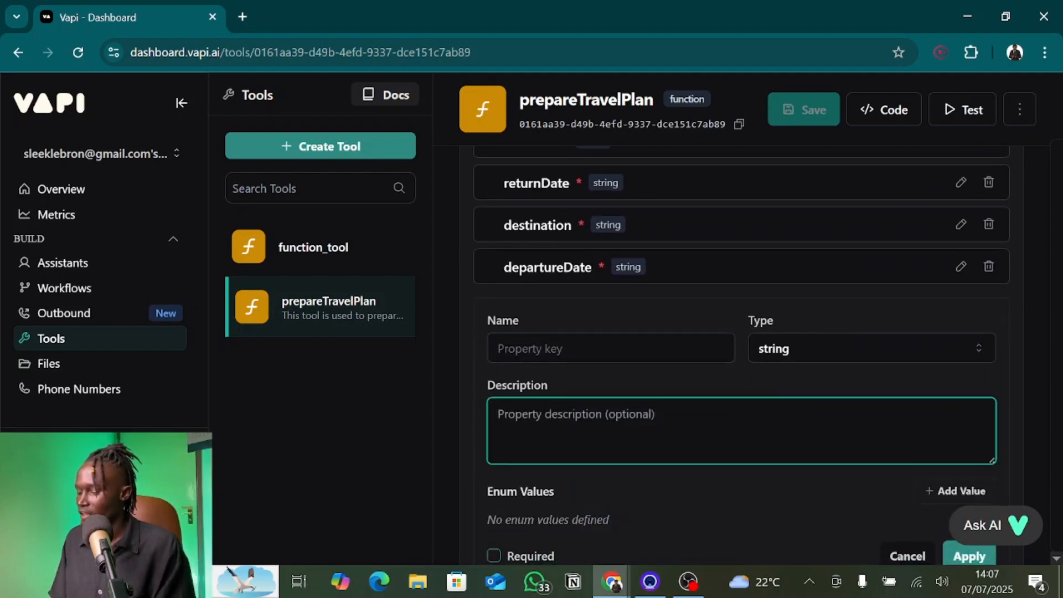
pyautogui.scroll(-1, 482, 483)
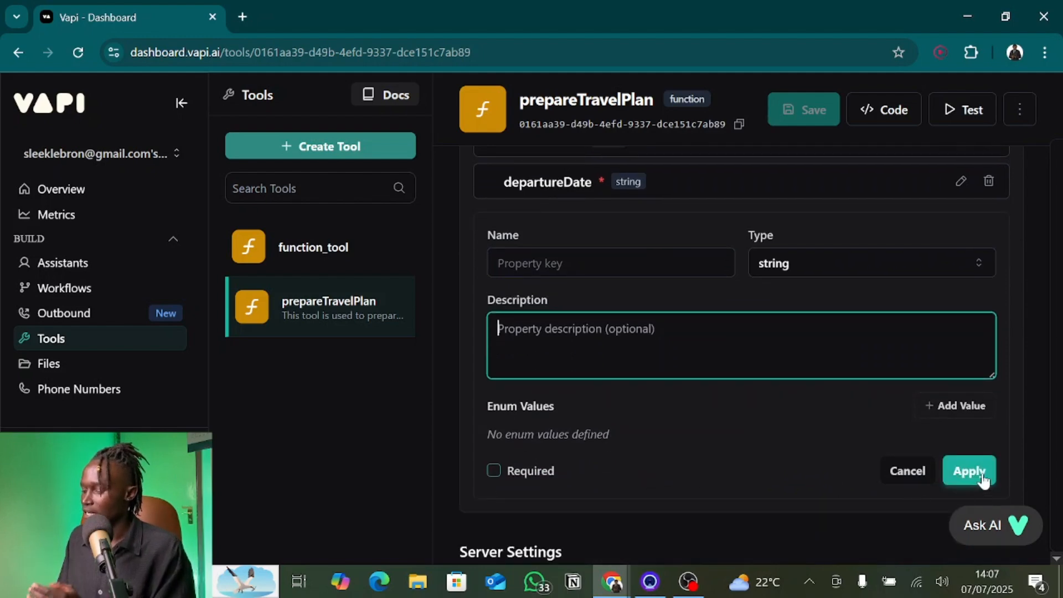
# Open the email property for editing and examine its name and description
pyautogui.scroll(2, 667, 403)
pyautogui.scroll(5, 669, 407)
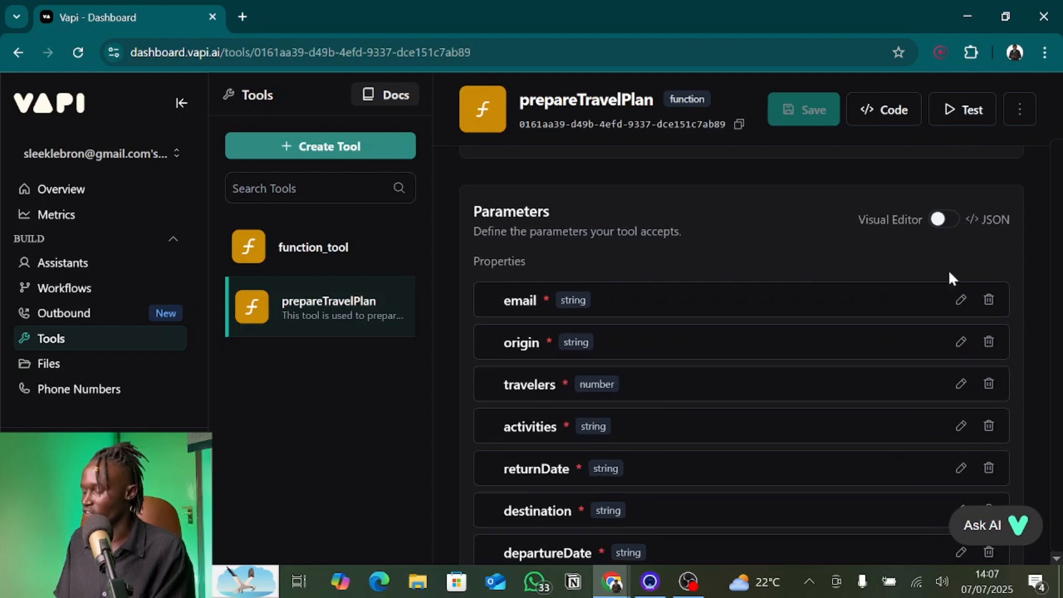
pyautogui.click(962, 302)
pyautogui.scroll(-2, 687, 360)
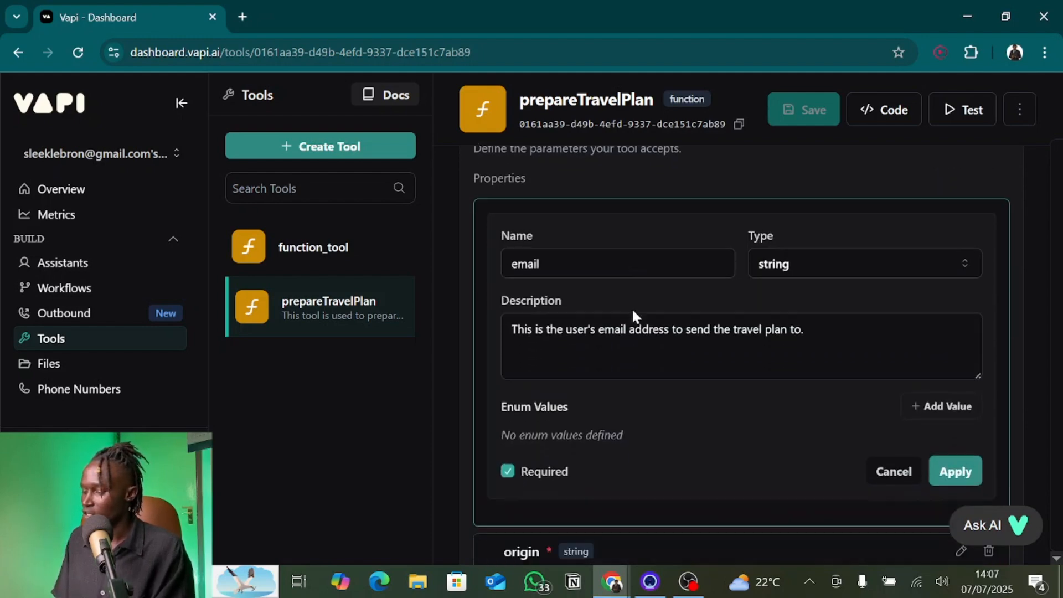
pyautogui.doubleClick(526, 263)
pyautogui.click(563, 327)
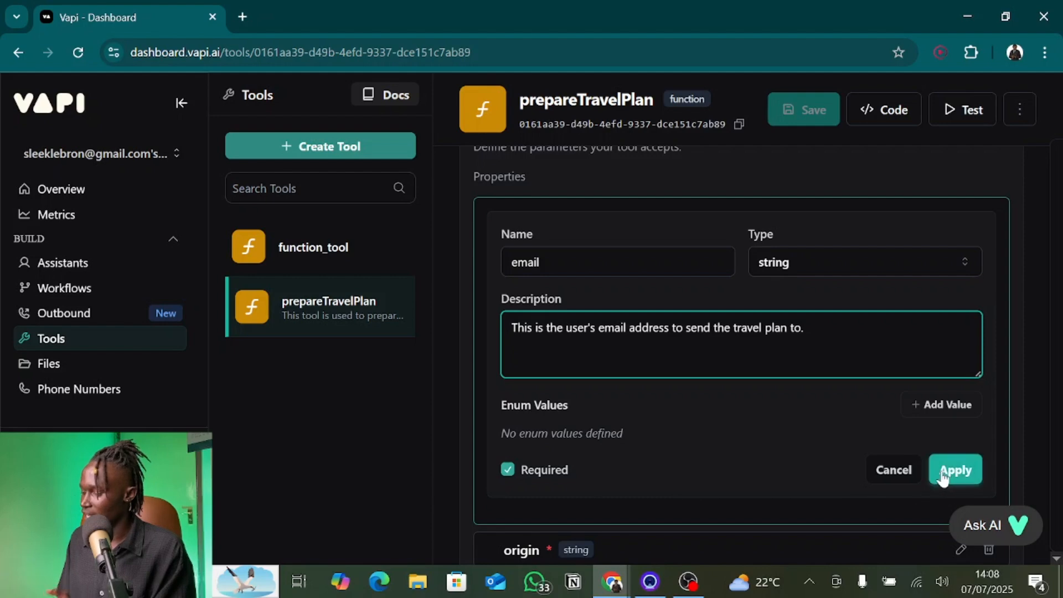
# Open the origin property for editing and read its description
pyautogui.scroll(-4, 942, 471)
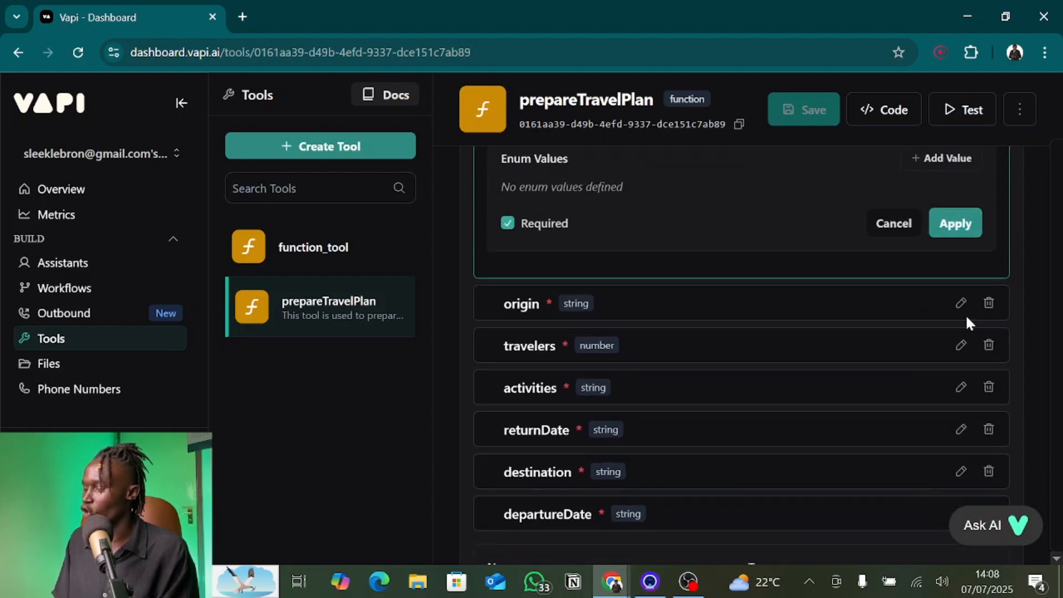
pyautogui.click(962, 303)
pyautogui.click(560, 297)
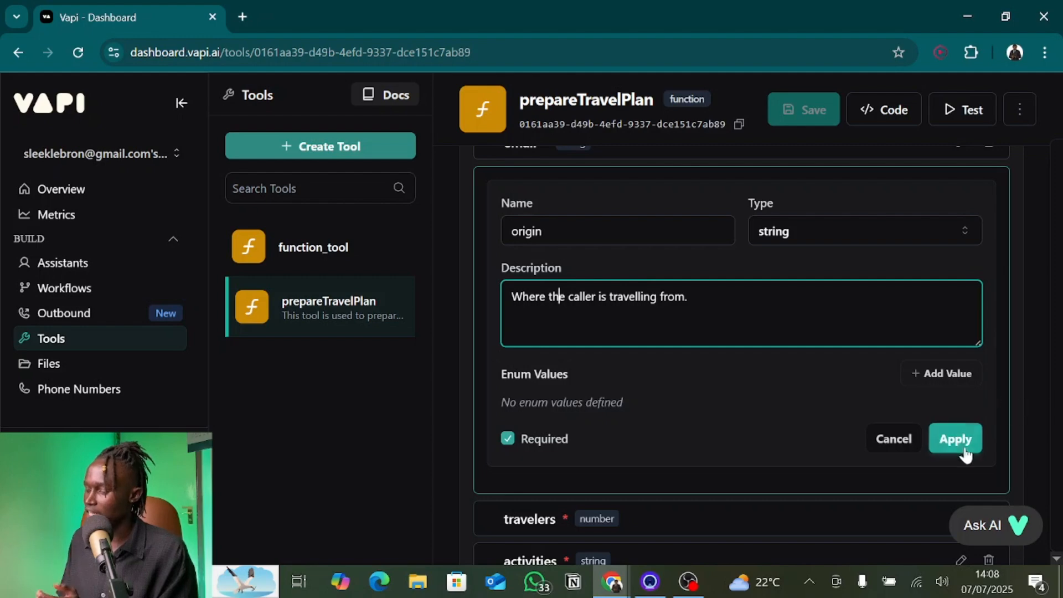
# Examine the travelers property's description and available data types, and open the activities property to read its description
pyautogui.scroll(-2, 964, 449)
pyautogui.click(962, 387)
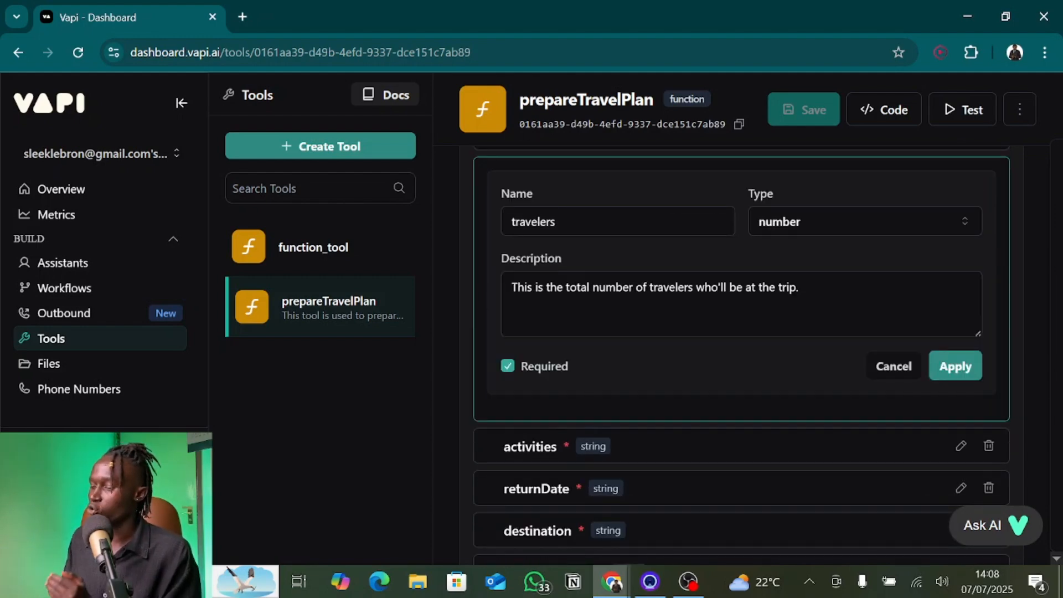
pyautogui.click(773, 223)
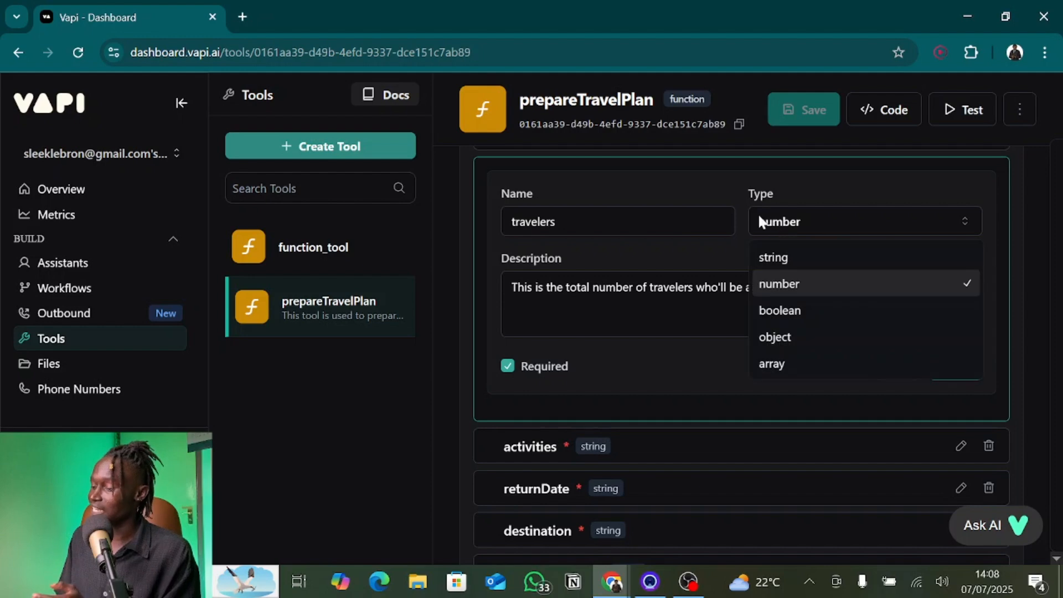
pyautogui.click(750, 205)
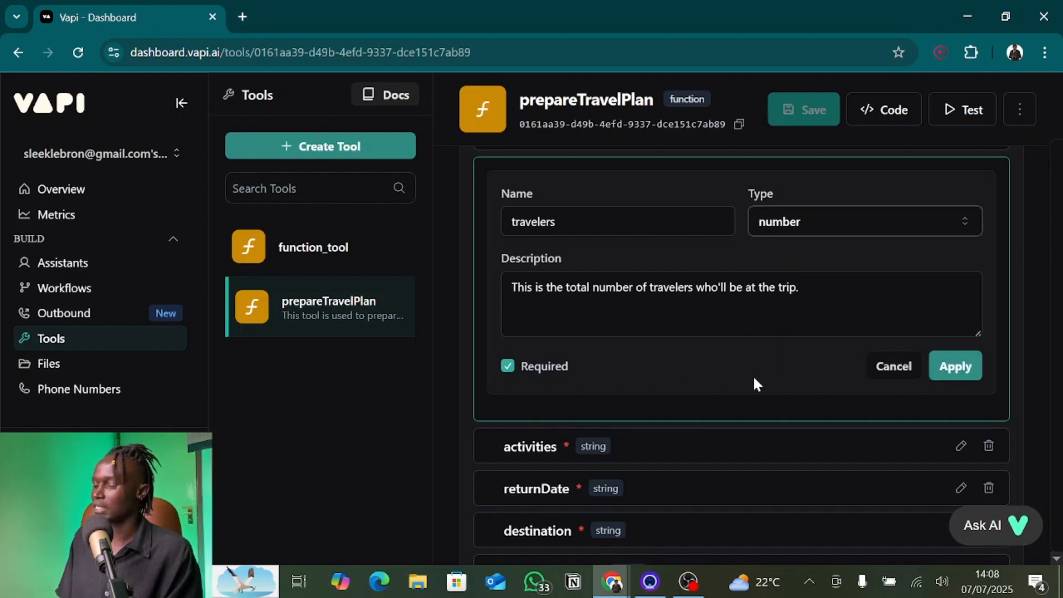
pyautogui.click(962, 446)
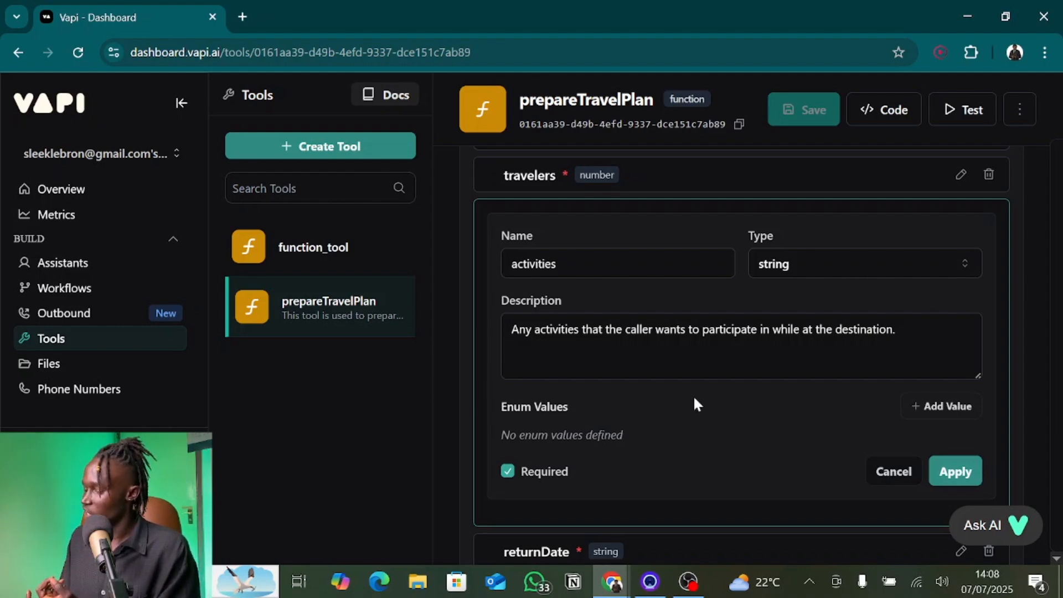
# Open the returnDate property for editing, read its description, and consult the system calendar to illustrate relative dates
pyautogui.scroll(-2, 936, 443)
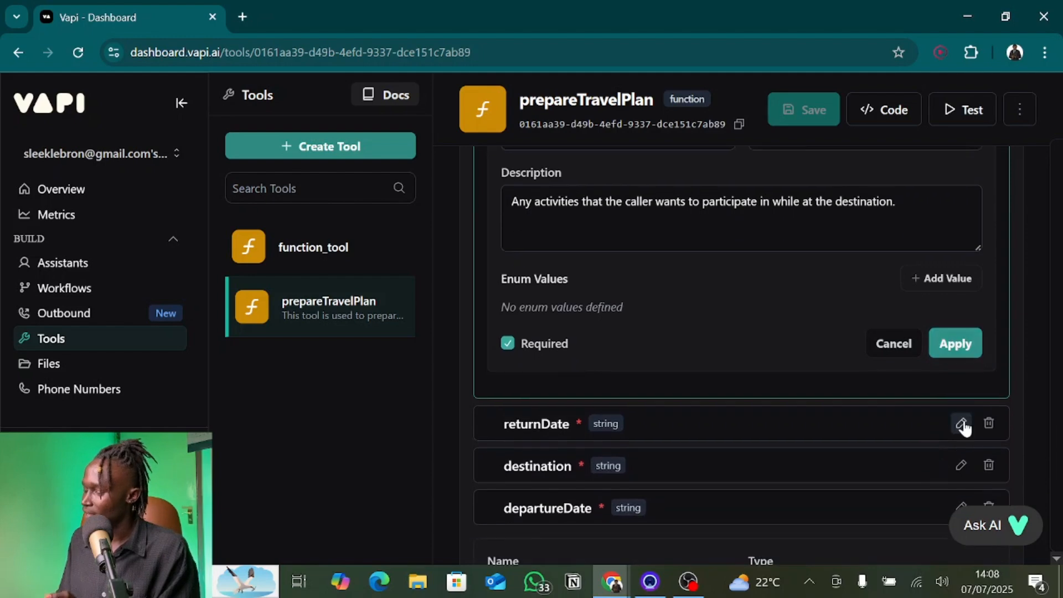
pyautogui.click(961, 427)
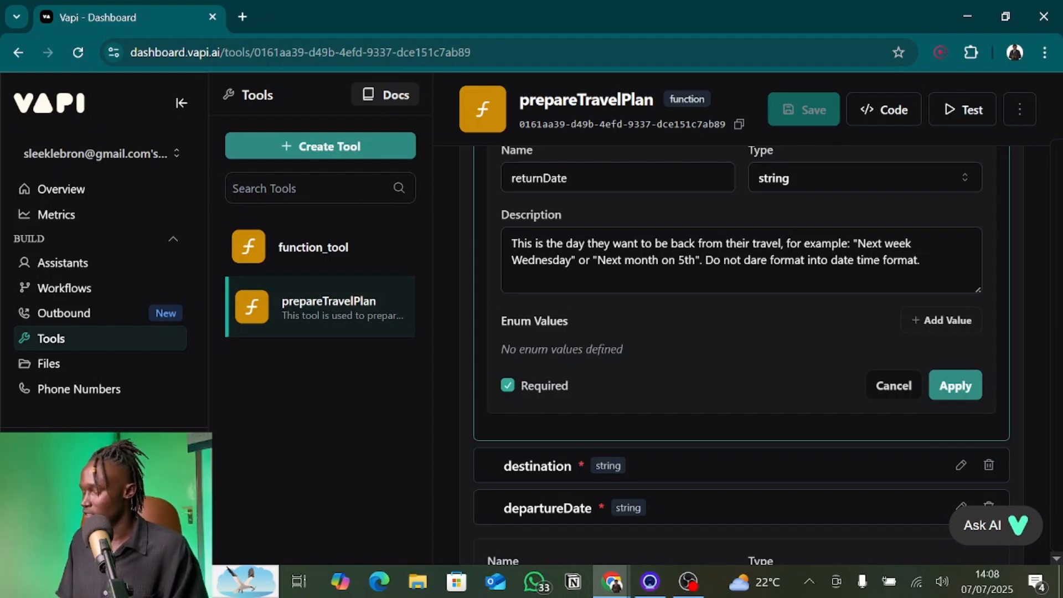
pyautogui.click(922, 260)
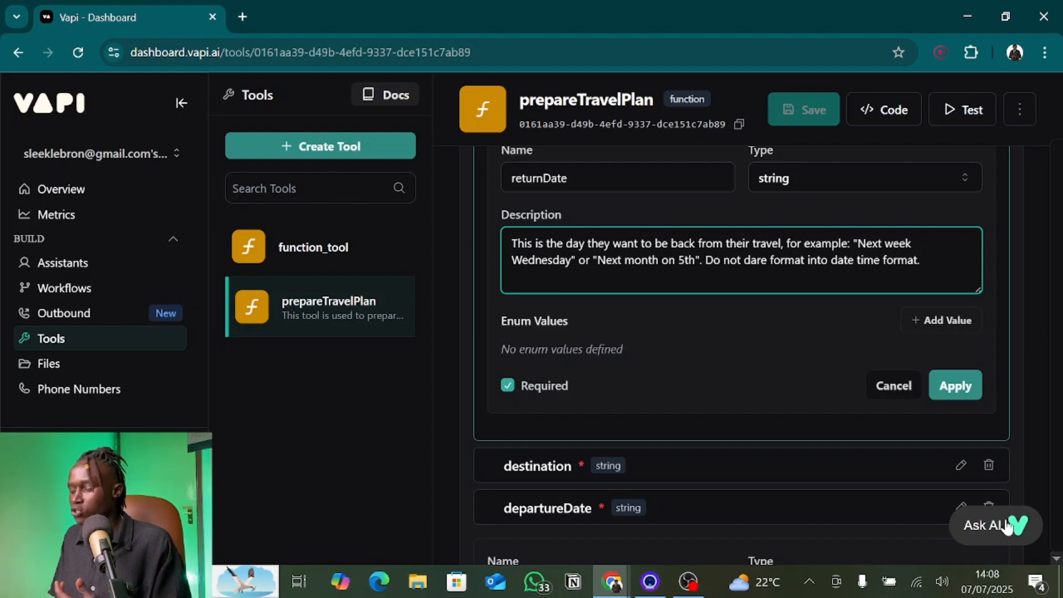
pyautogui.click(991, 593)
pyautogui.click(988, 582)
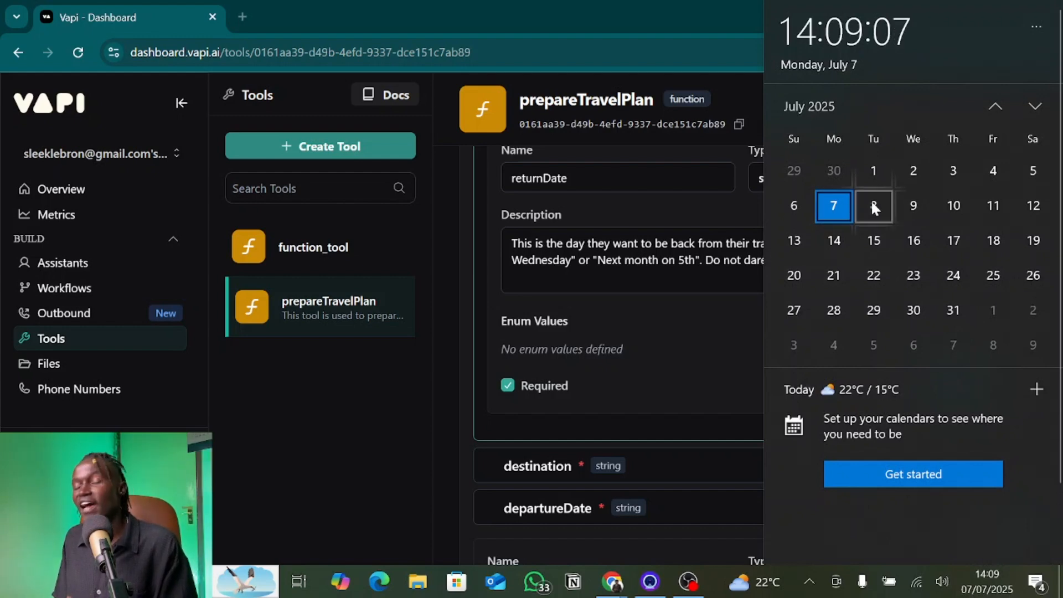
pyautogui.click(653, 259)
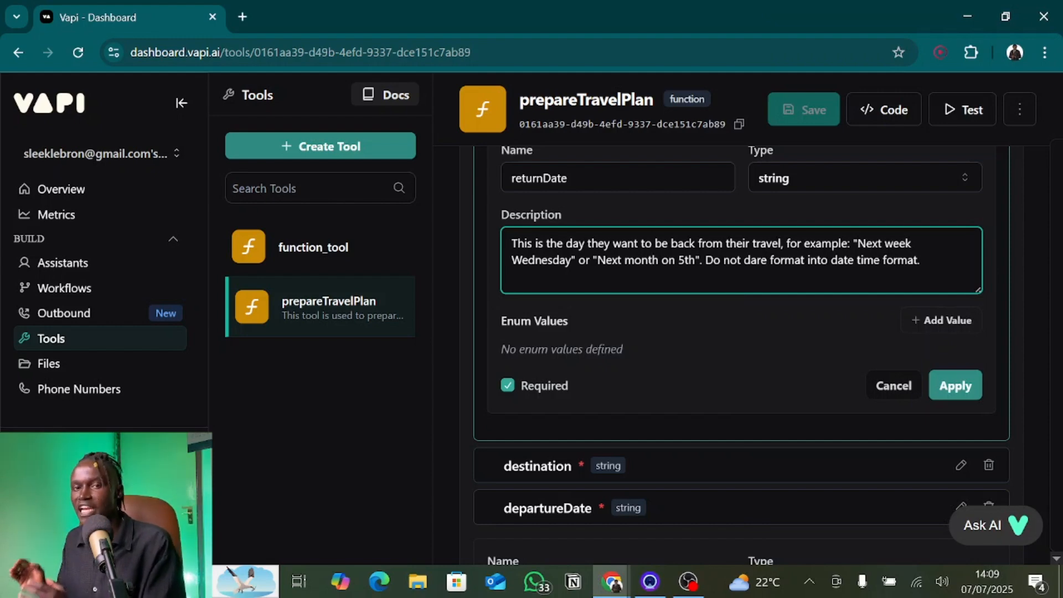
pyautogui.scroll(1, 784, 308)
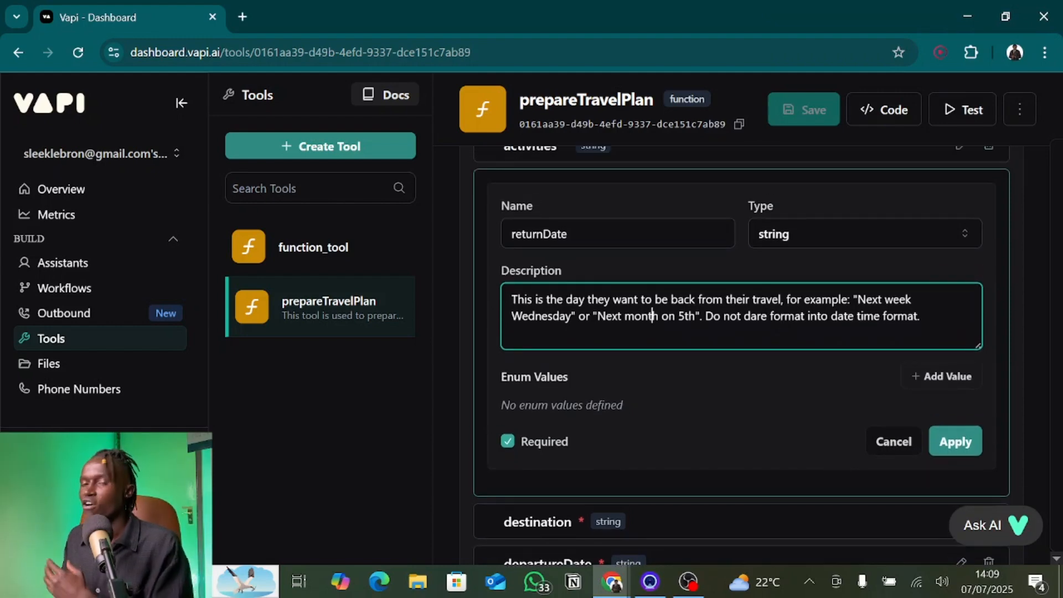
# Open the destination property for editing and examine its description and required setting
pyautogui.scroll(-3, 952, 401)
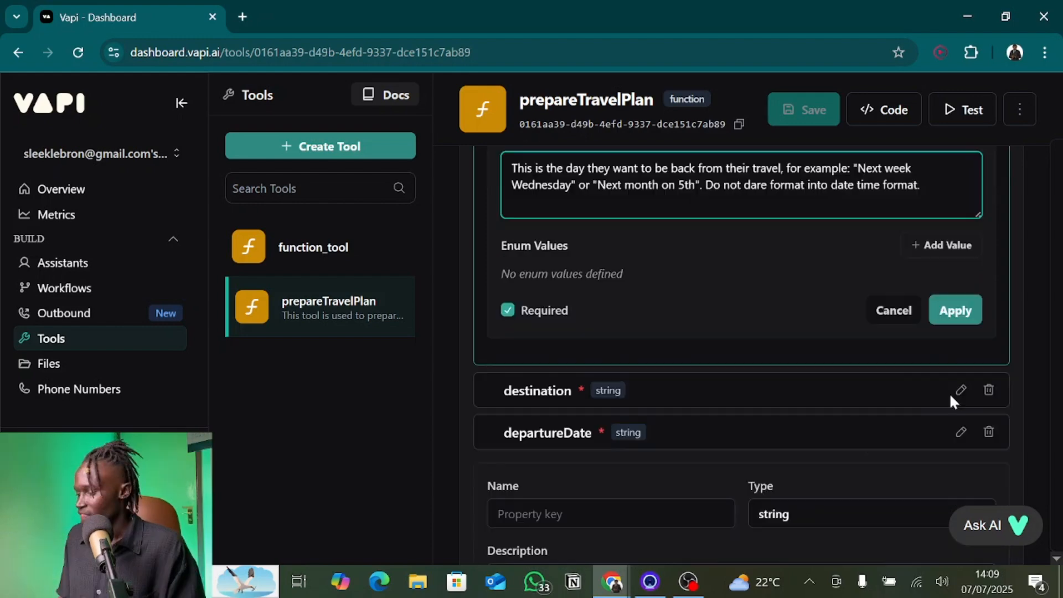
pyautogui.click(959, 391)
pyautogui.scroll(2, 859, 344)
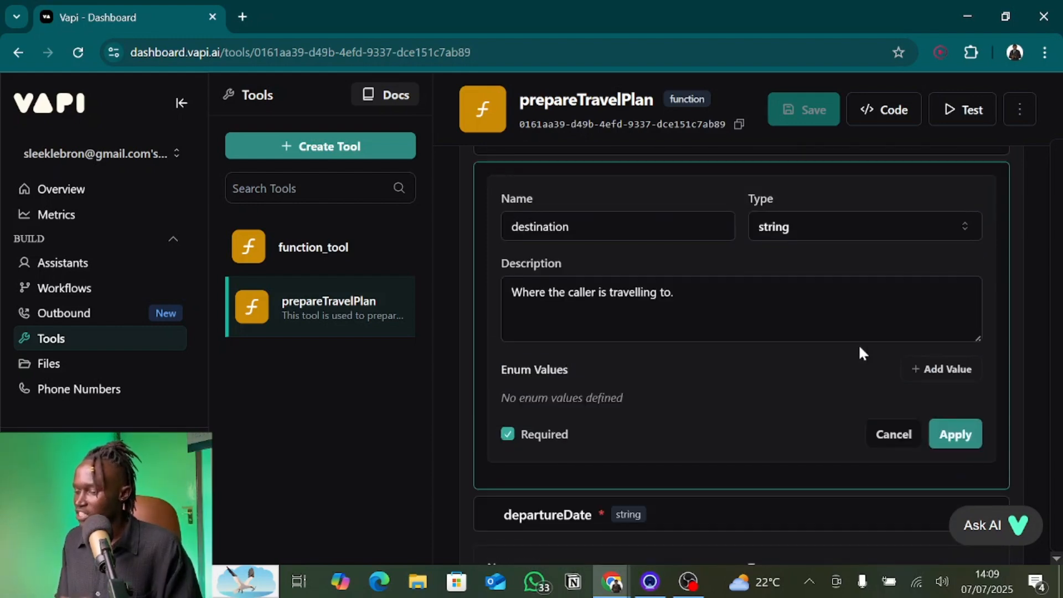
pyautogui.scroll(-2, 860, 347)
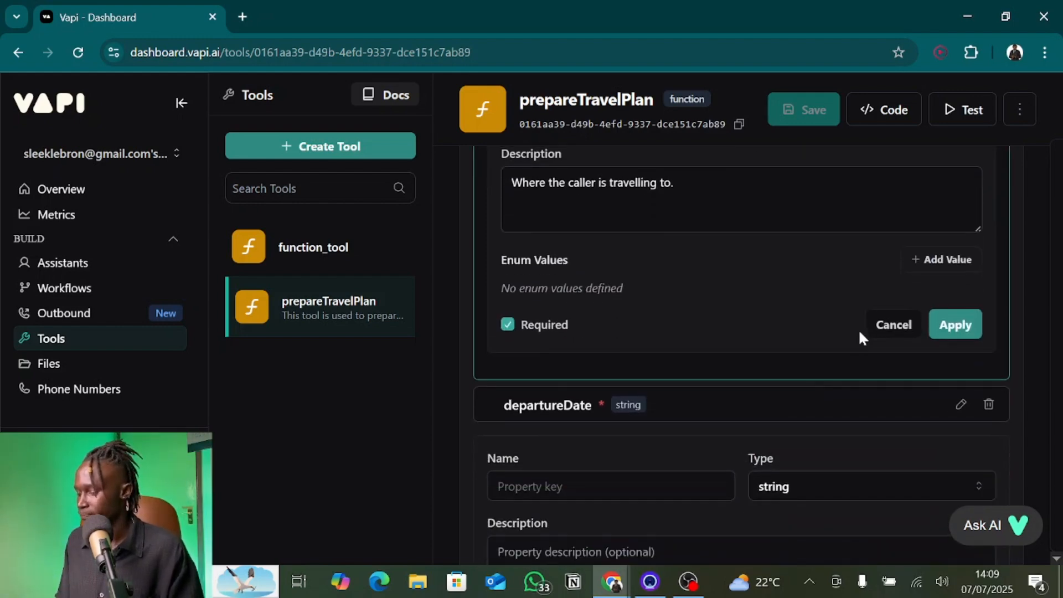
pyautogui.scroll(2, 859, 332)
pyautogui.scroll(-2, 860, 338)
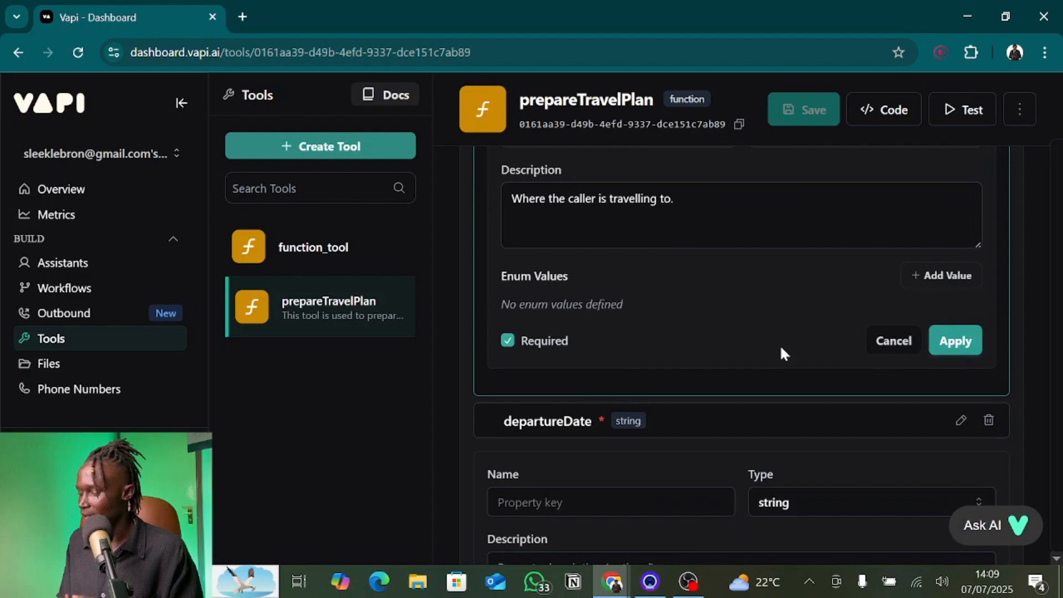
# Open the departureDate property and reword its description to begin "This is the day the caller is looking to start their travel"
pyautogui.click(958, 423)
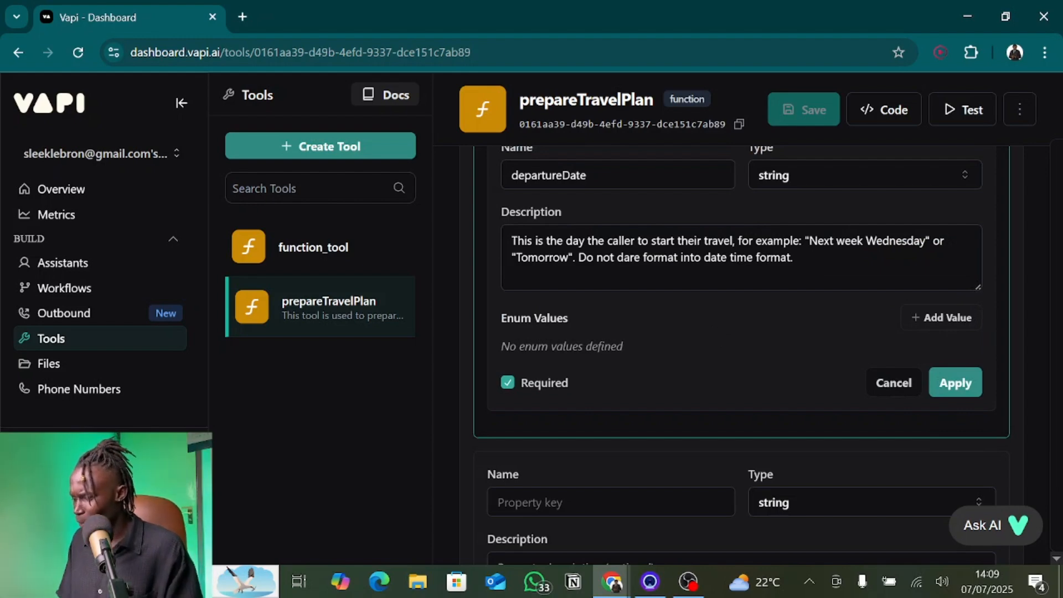
pyautogui.click(625, 240)
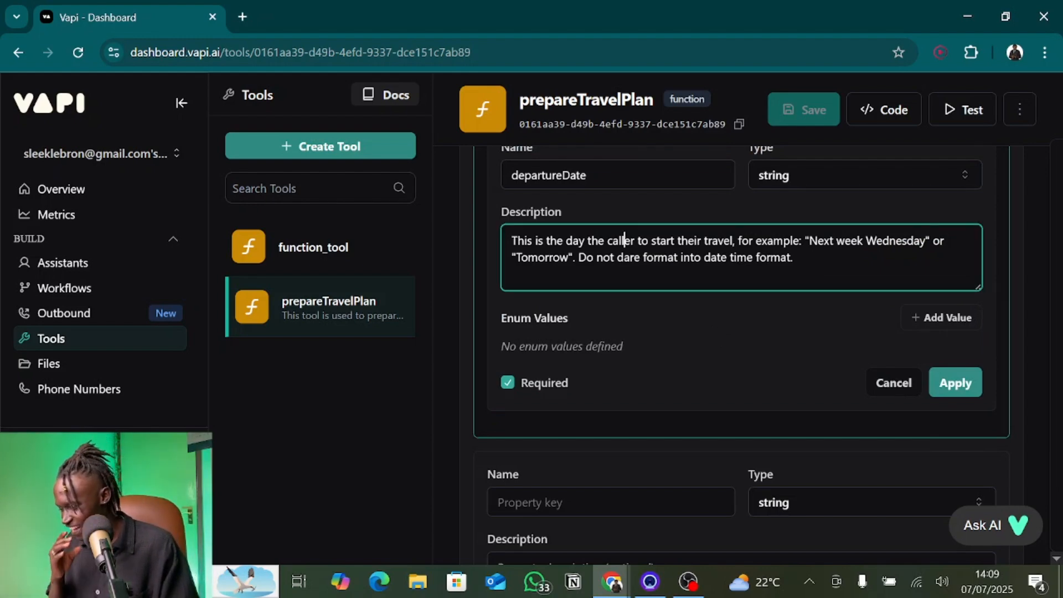
pyautogui.press('Right')
pyautogui.press('Right')
pyautogui.write('is loo')
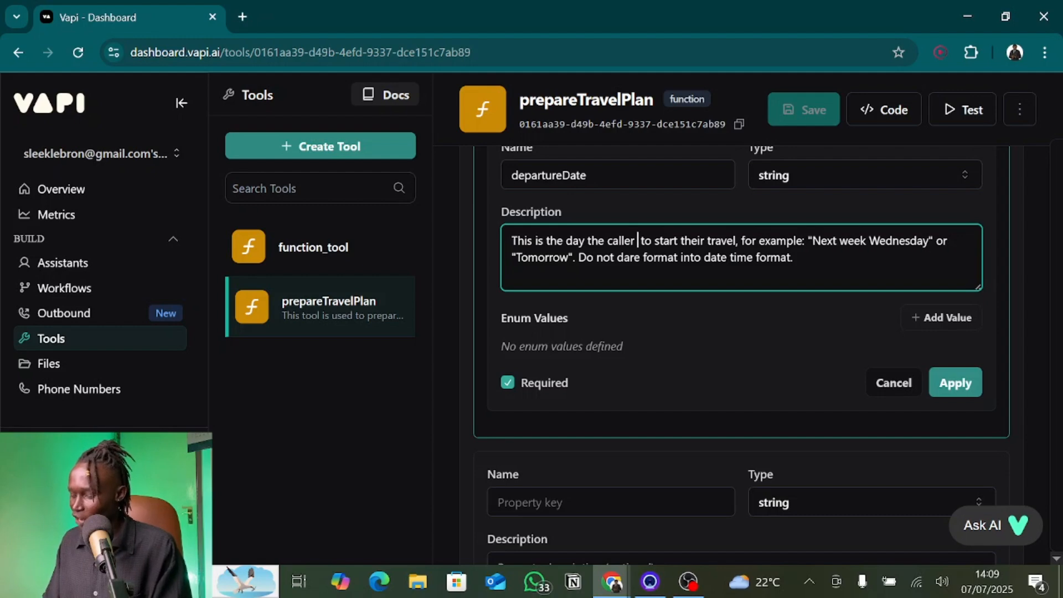
pyautogui.write('king')
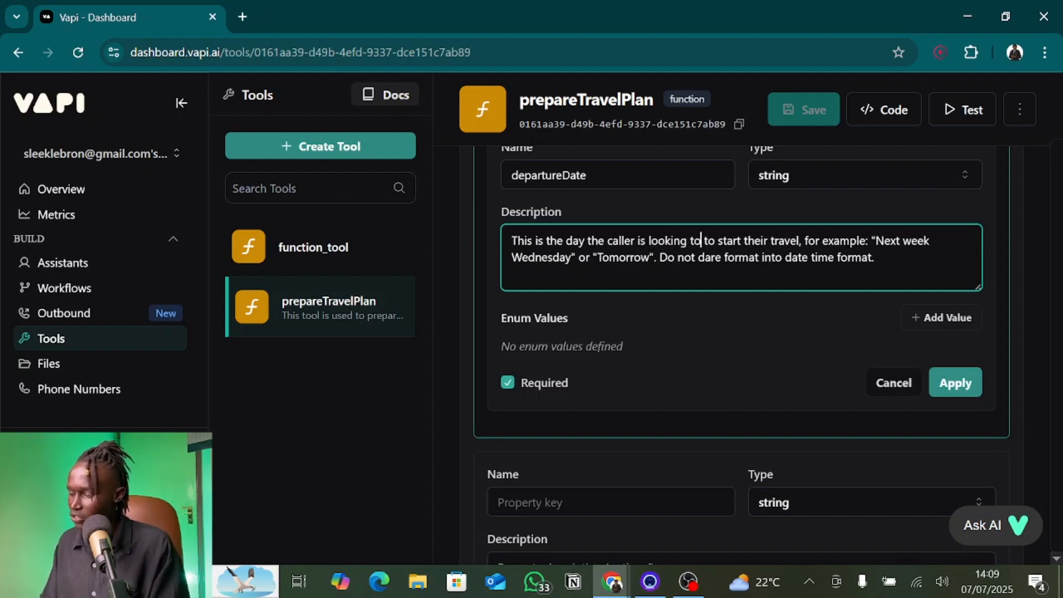
pyautogui.press('BackSpace')
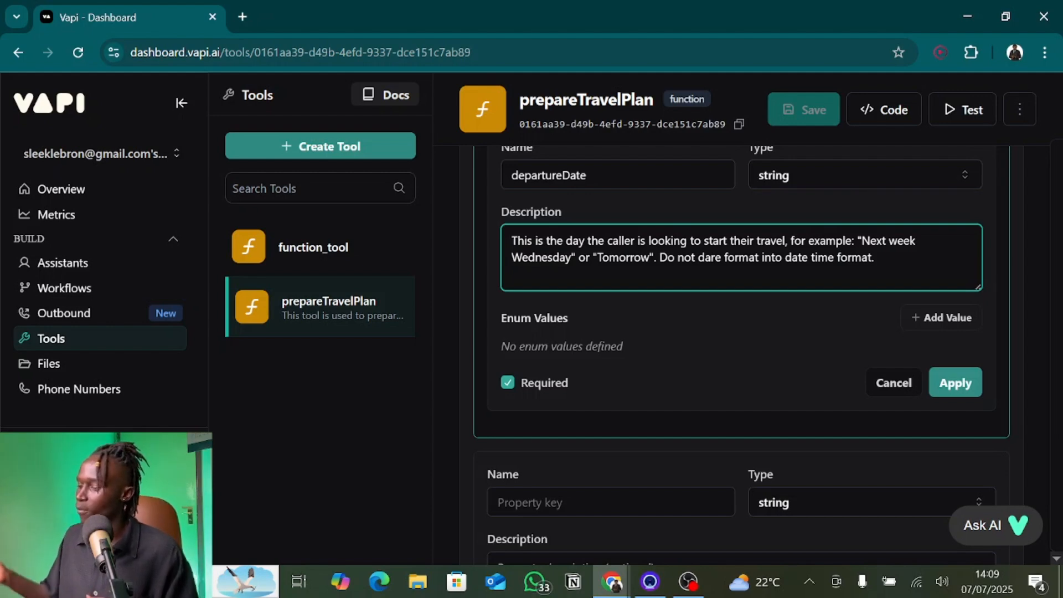
pyautogui.scroll(-2, 963, 388)
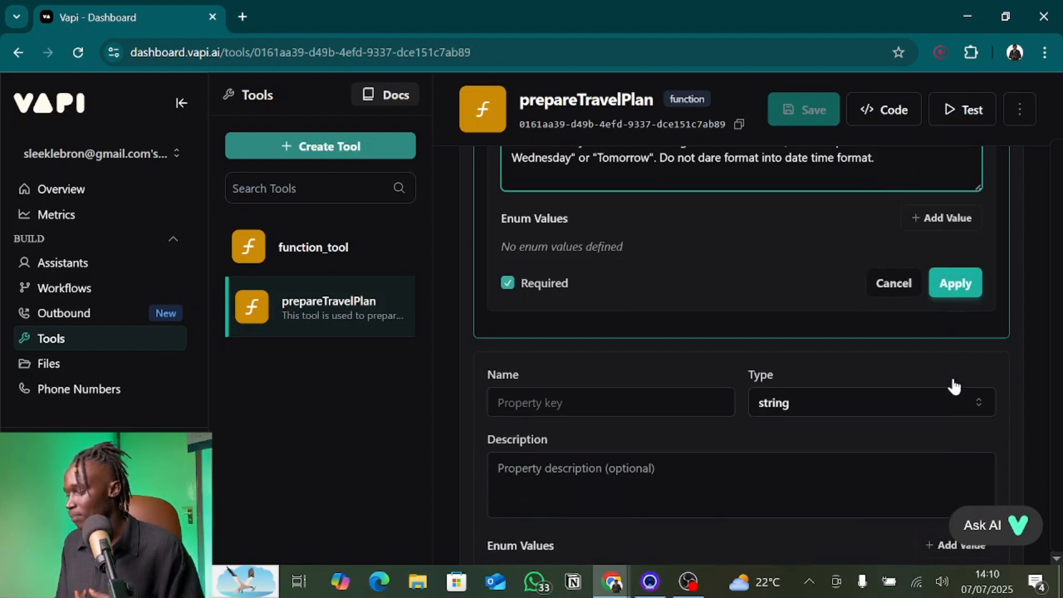
# Examine the webhook path in the tool's server URL and look back over the full parameter list
pyautogui.scroll(-6, 887, 422)
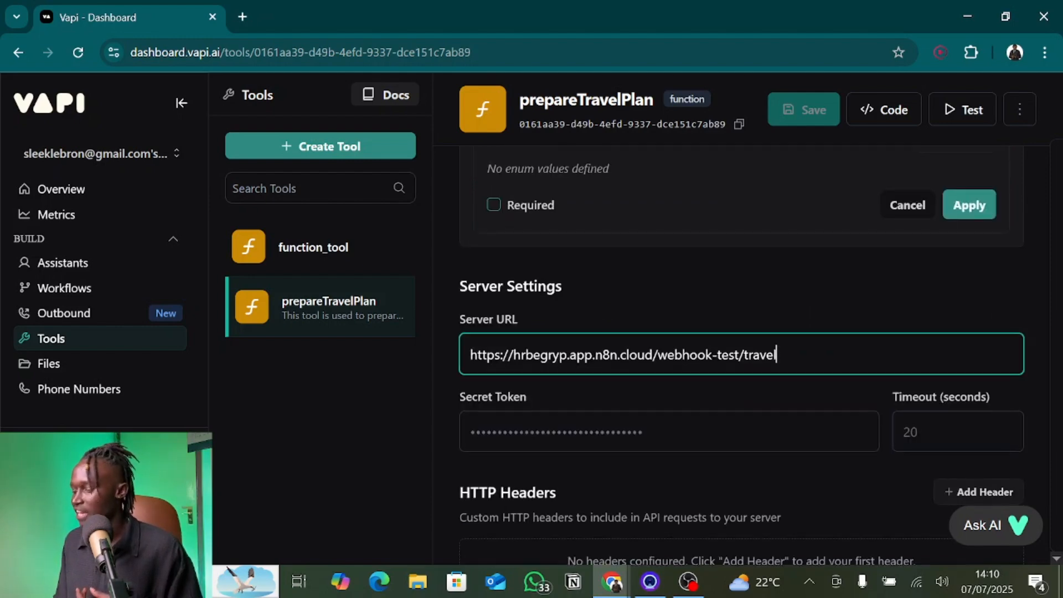
pyautogui.doubleClick(790, 355)
pyautogui.scroll(8, 794, 360)
pyautogui.scroll(3, 759, 349)
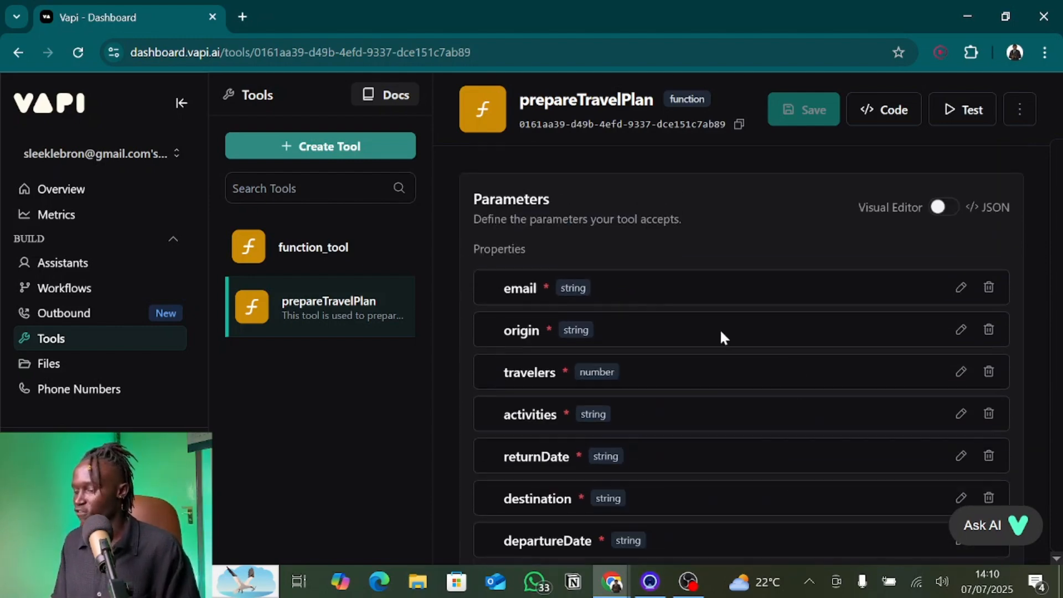
pyautogui.scroll(-5, 495, 324)
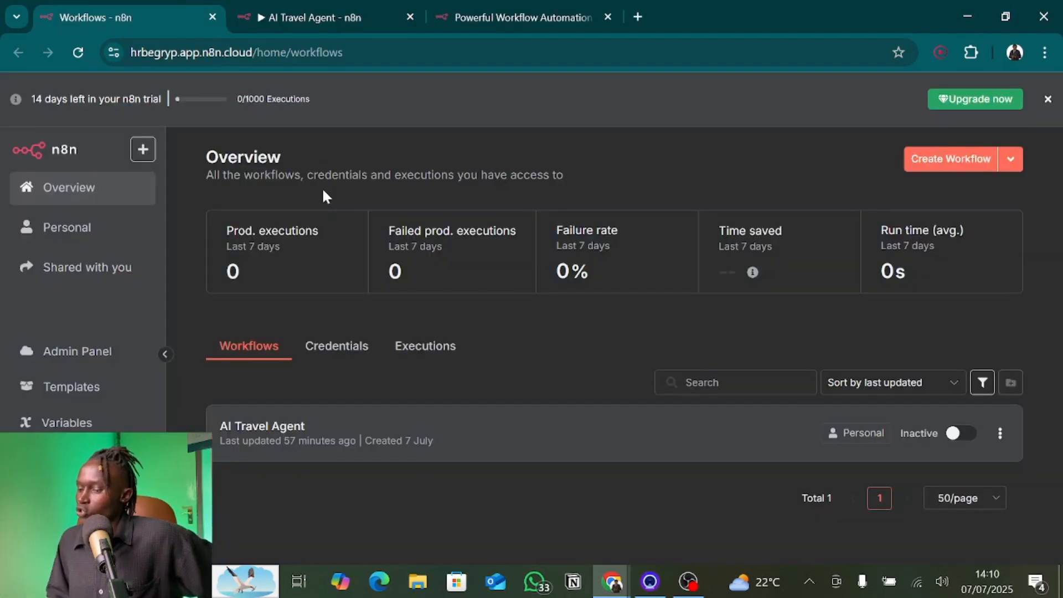
# Switch to n8n, start a blank workflow, and look for the option to import a workflow from a file
pyautogui.click(932, 176)
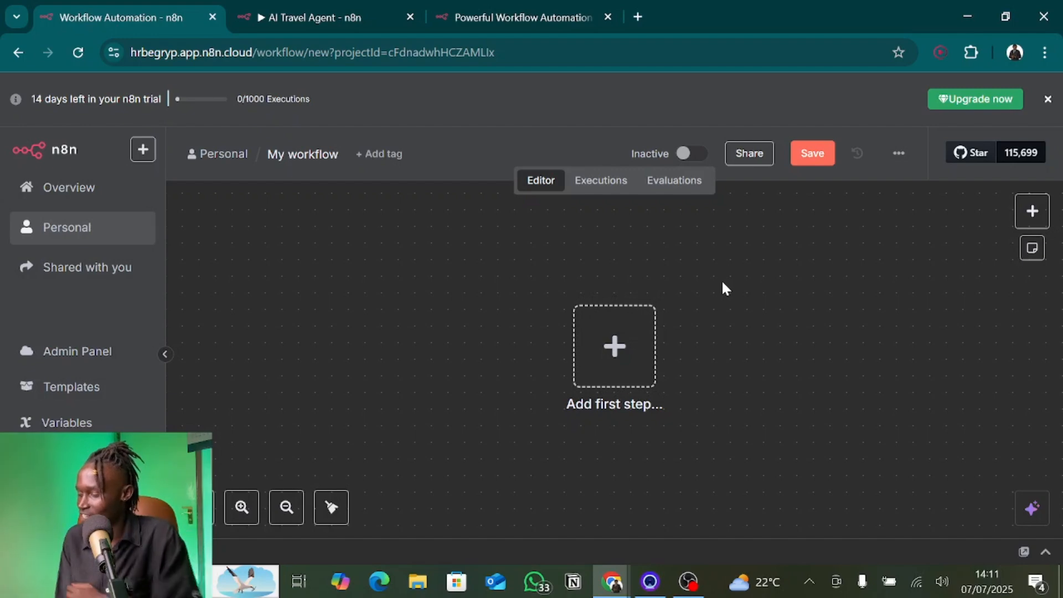
pyautogui.click(899, 154)
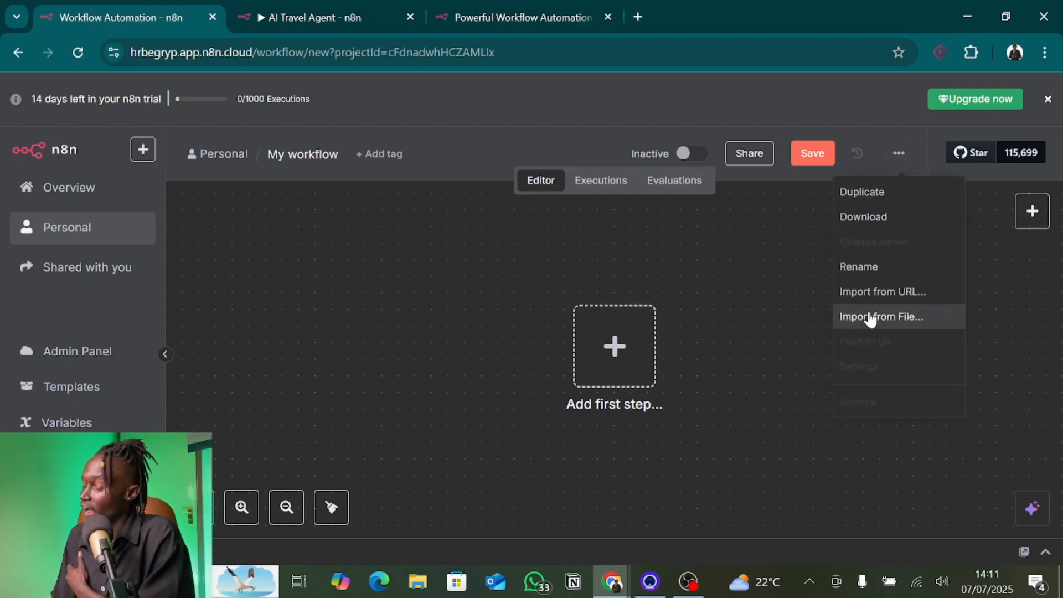
# Delete the unconnected Response node from the AI Travel Agent workflow
pyautogui.click(296, 8)
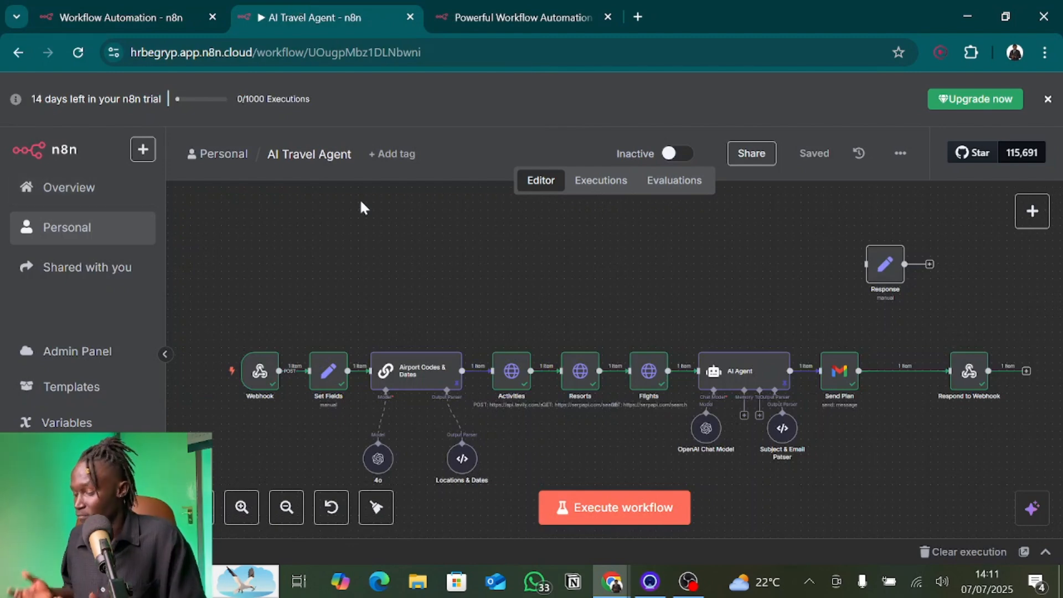
pyautogui.press('Delete')
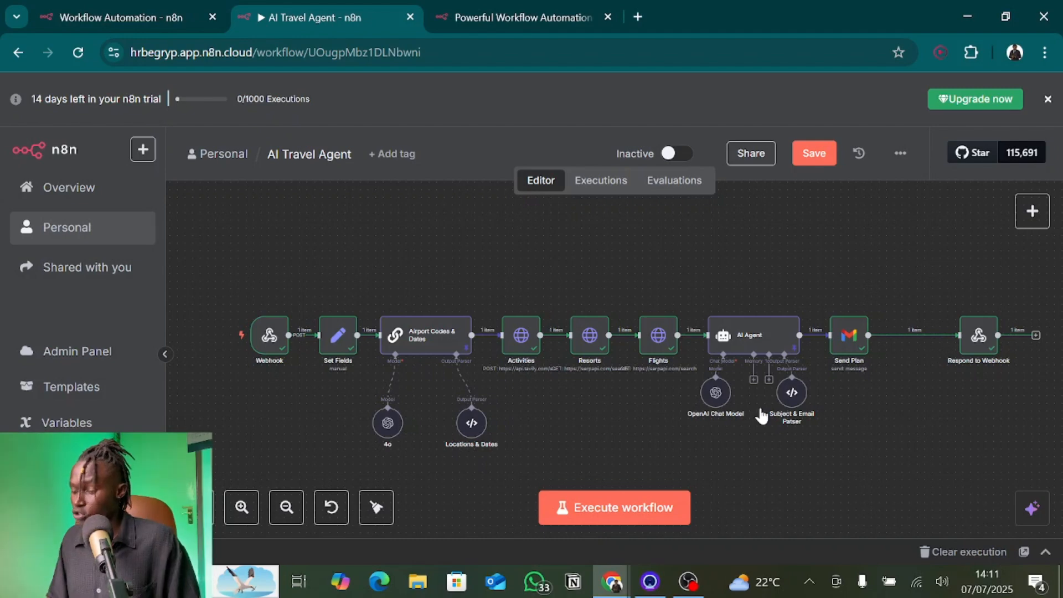
# Copy the Webhook node's test URL and switch to Vapi to compare it with the prepareTravelPlan server URL
pyautogui.doubleClick(270, 337)
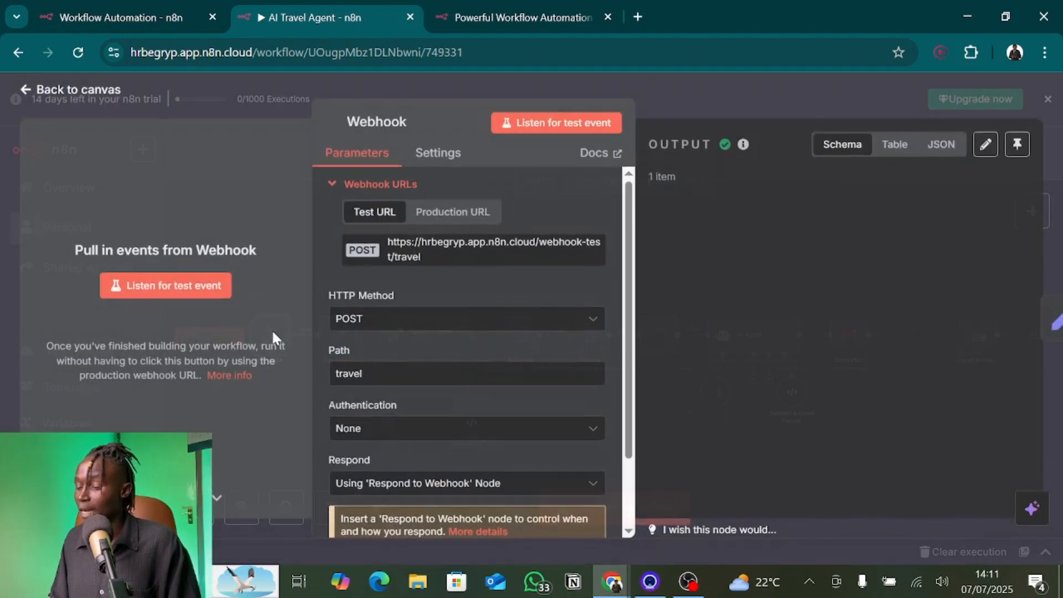
pyautogui.click(404, 252)
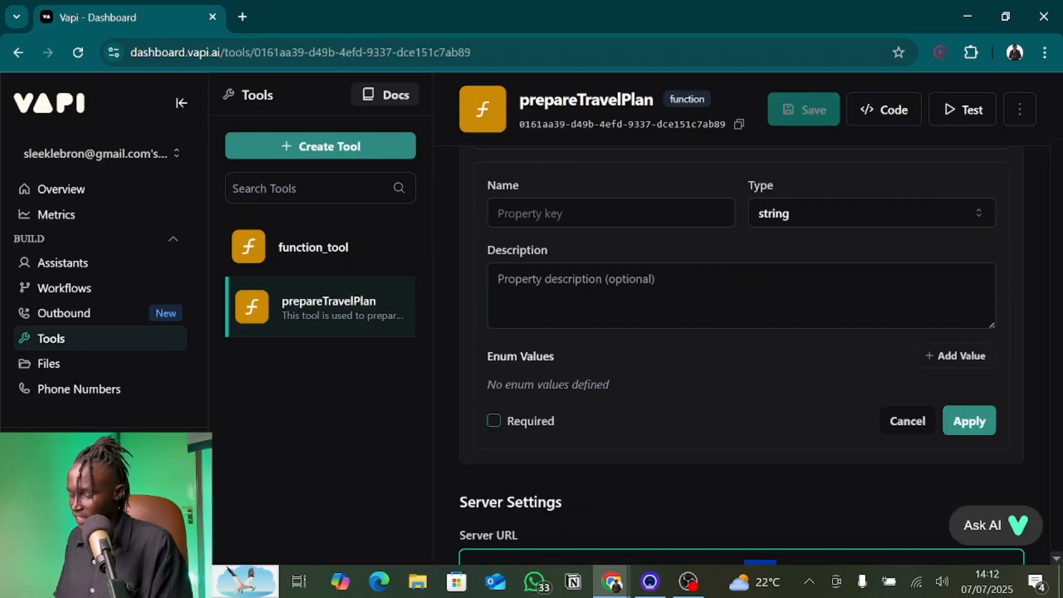
pyautogui.scroll(-3, 577, 333)
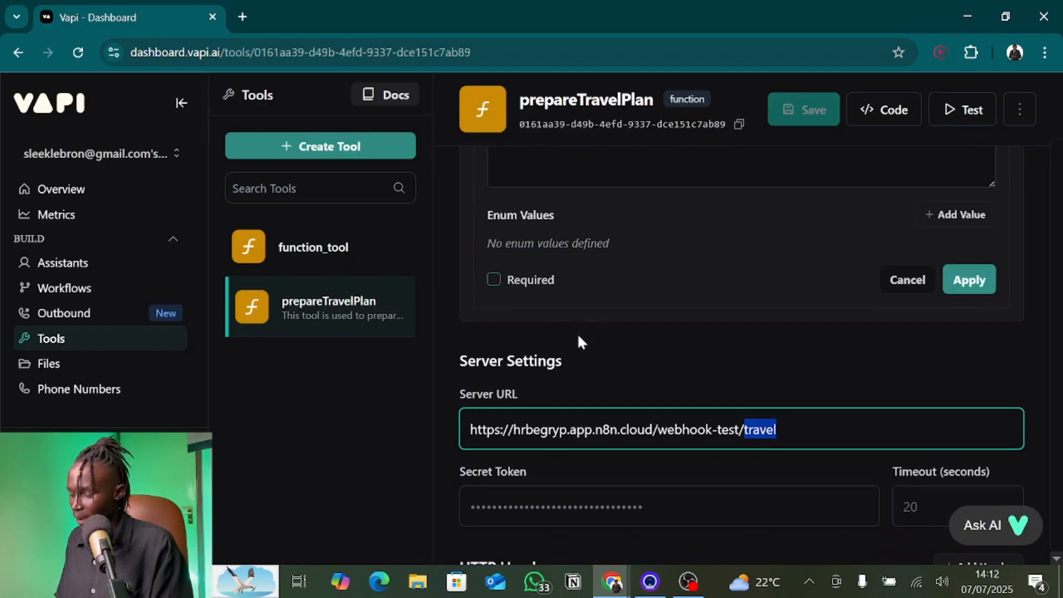
pyautogui.click(680, 370)
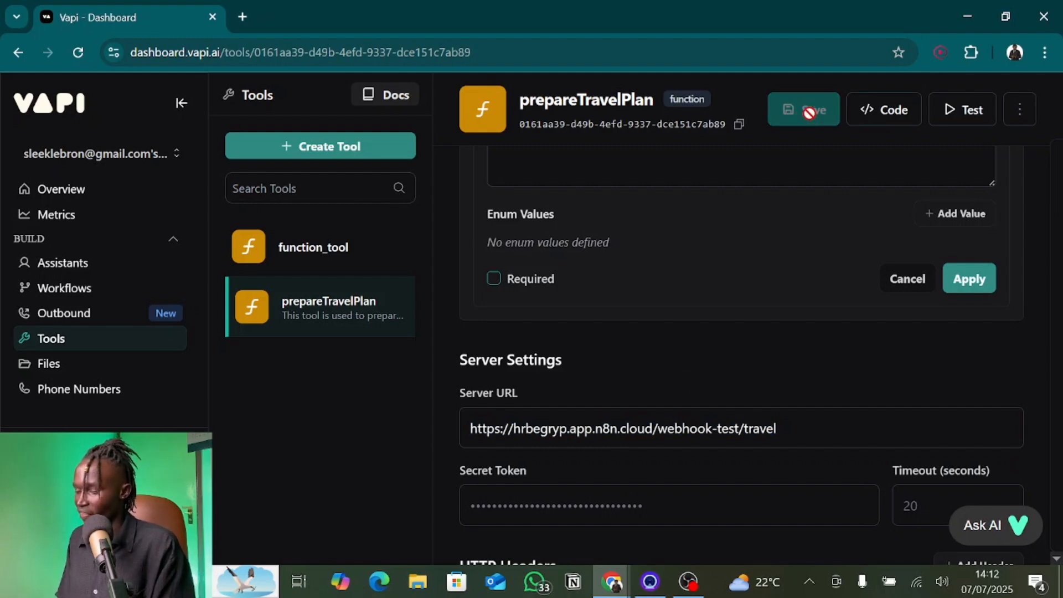
# Check in the AI Travel Agent assistant's tool settings that prepareTravelPlan is selected
pyautogui.click(61, 264)
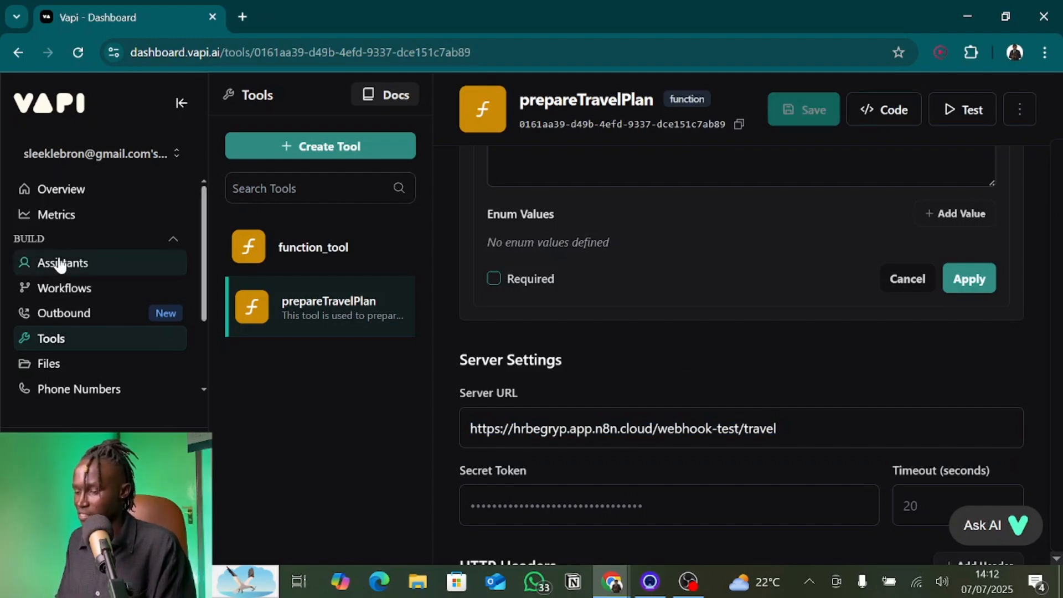
pyautogui.click(707, 183)
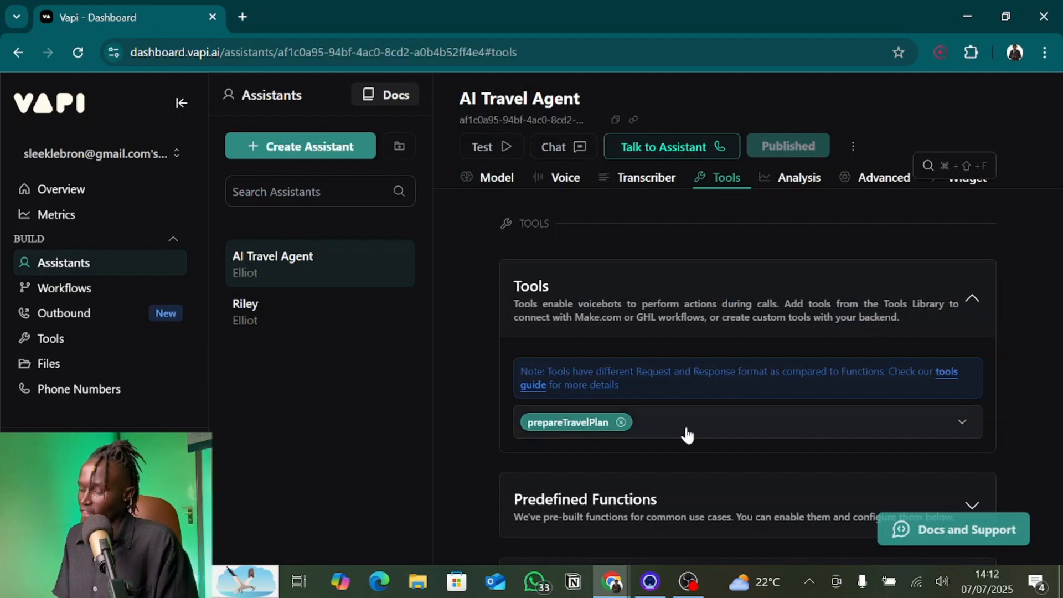
pyautogui.click(687, 436)
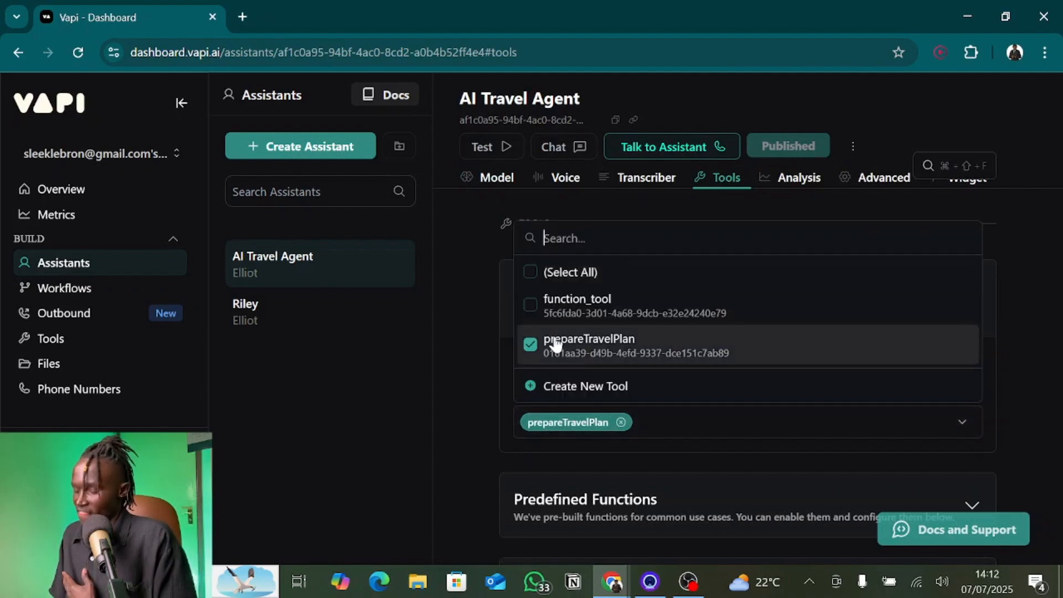
pyautogui.click(508, 392)
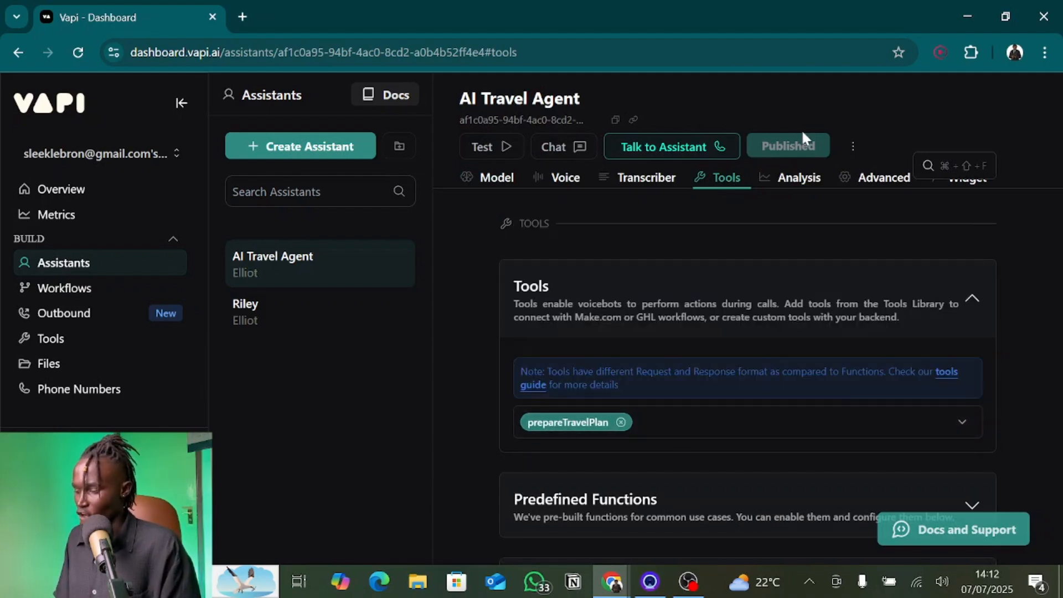
# Switch to n8n and examine the prepareTravelPlan call arguments in the Webhook node's output
pyautogui.hotkey('alt', 'Tab')
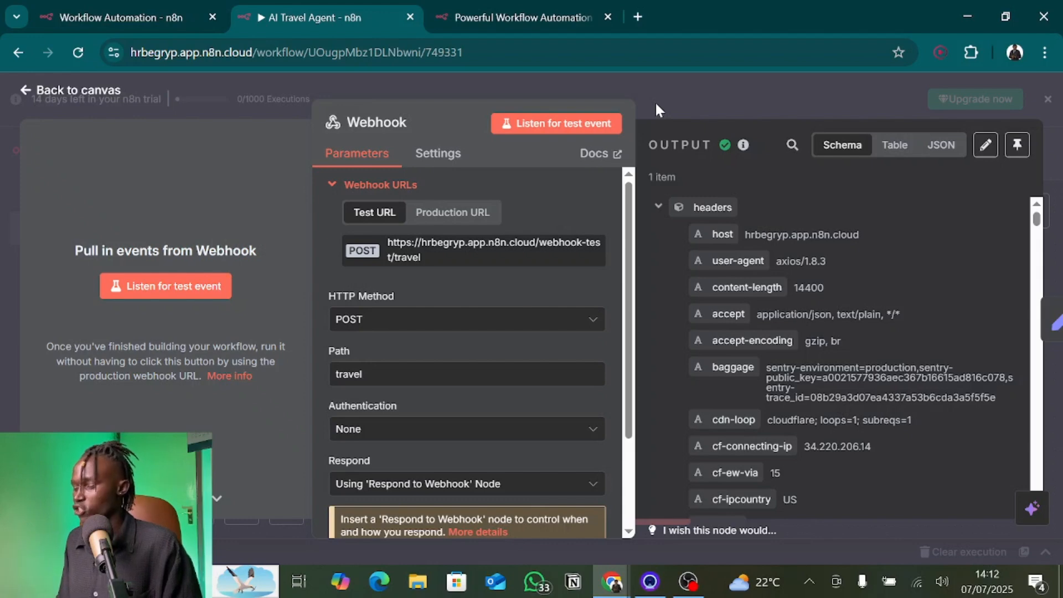
pyautogui.click(656, 100)
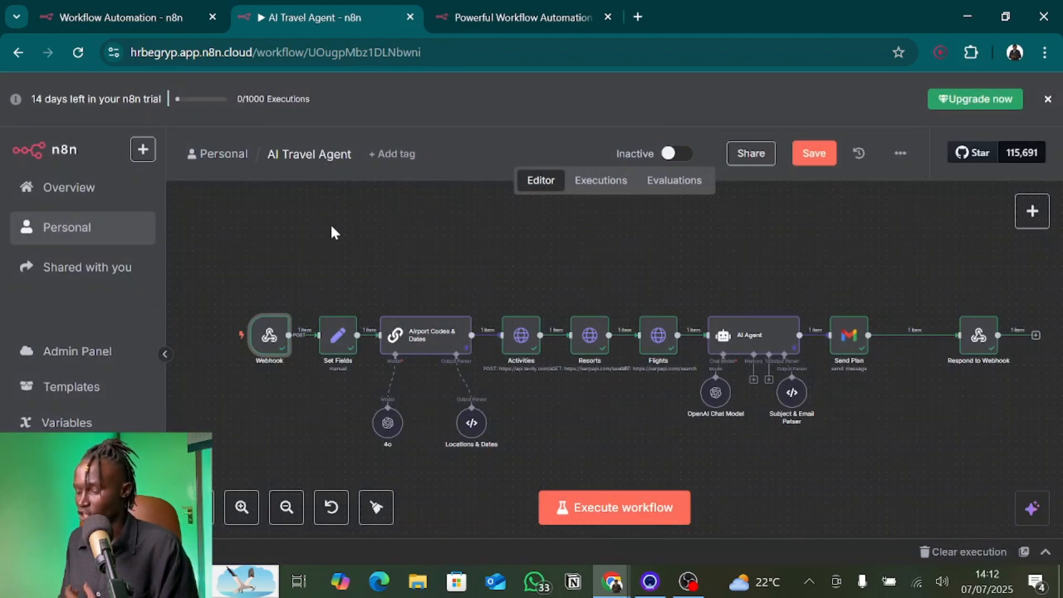
pyautogui.moveTo(264, 346)
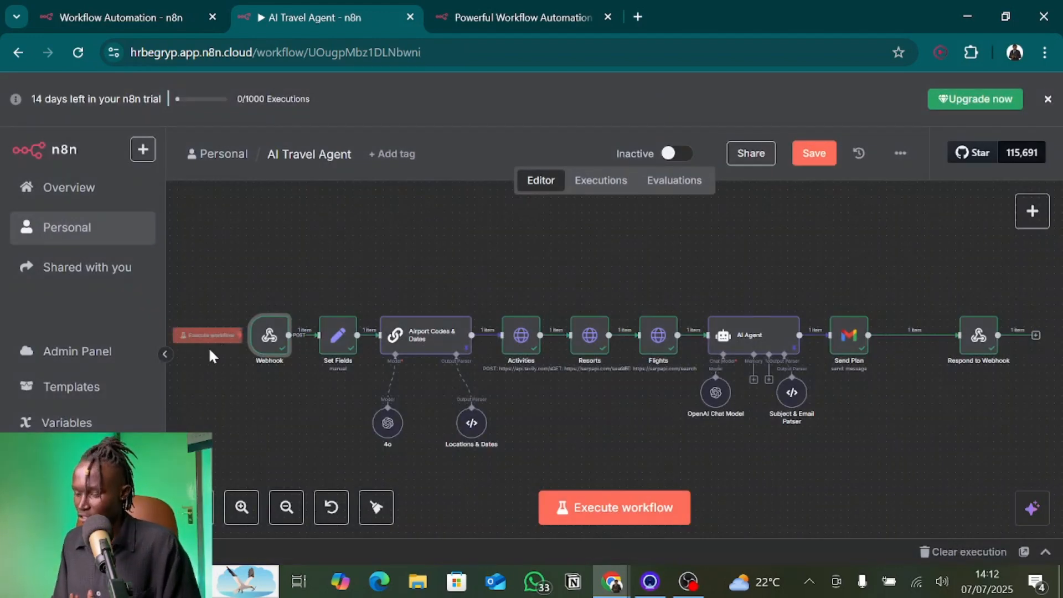
pyautogui.doubleClick(264, 338)
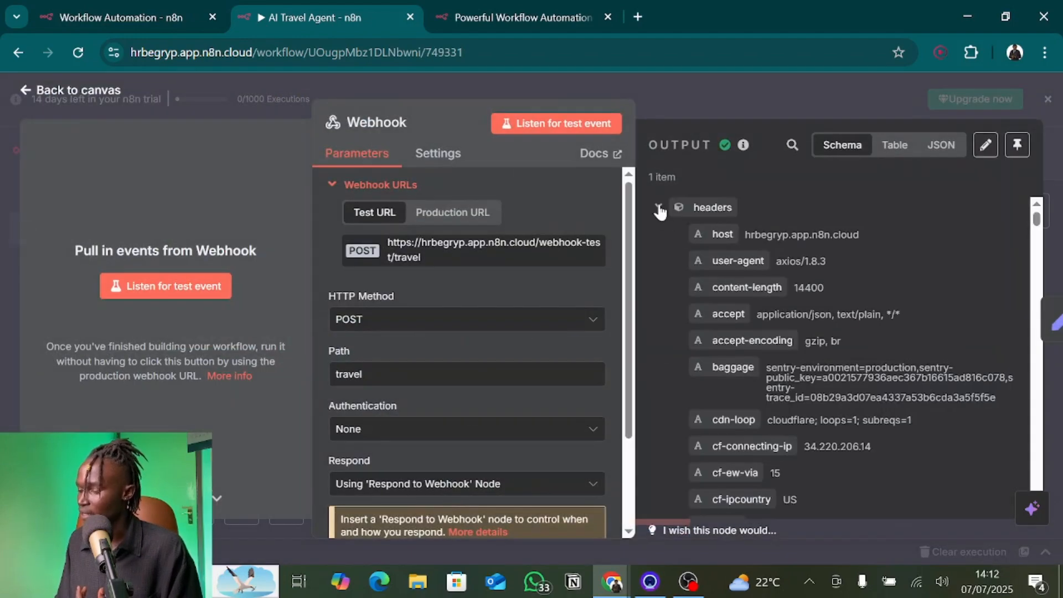
pyautogui.click(659, 206)
pyautogui.scroll(-1, 700, 404)
pyautogui.scroll(-6, 700, 401)
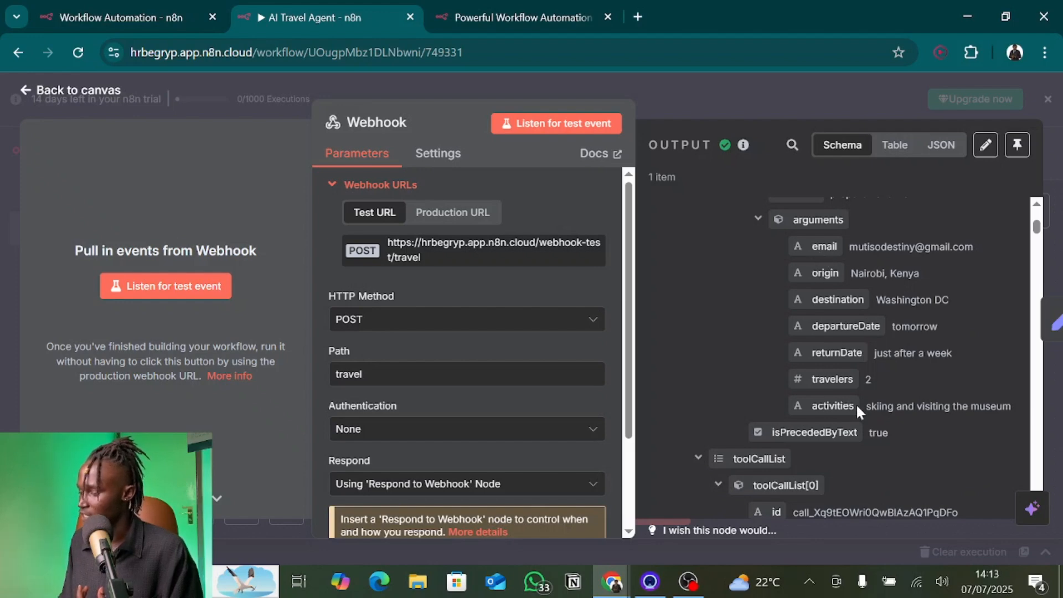
pyautogui.click(771, 115)
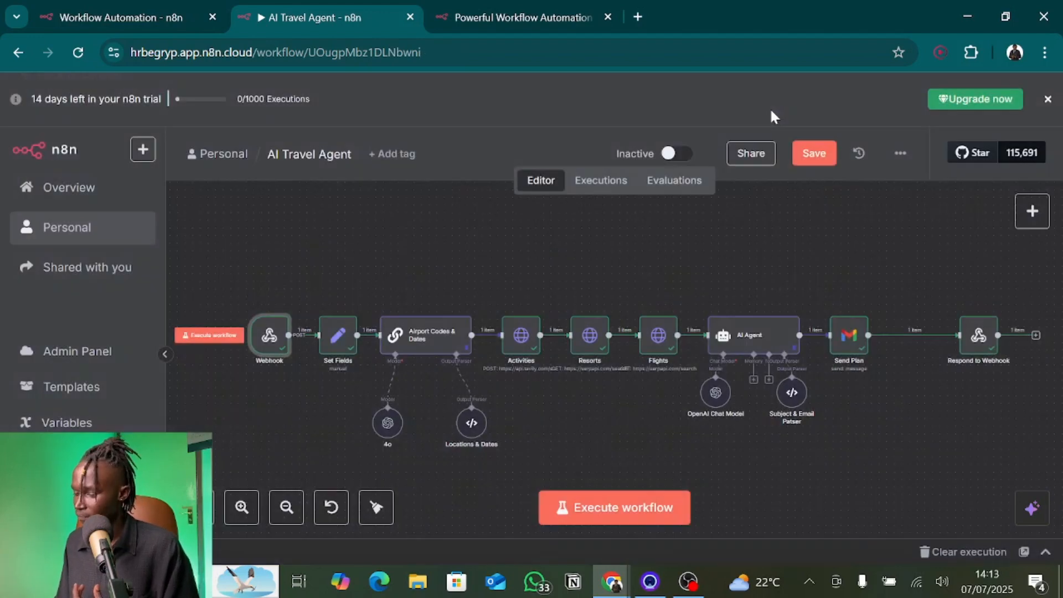
# Open the Set Fields node and compare its field names with the tool call arguments in the Webhook input
pyautogui.doubleClick(331, 343)
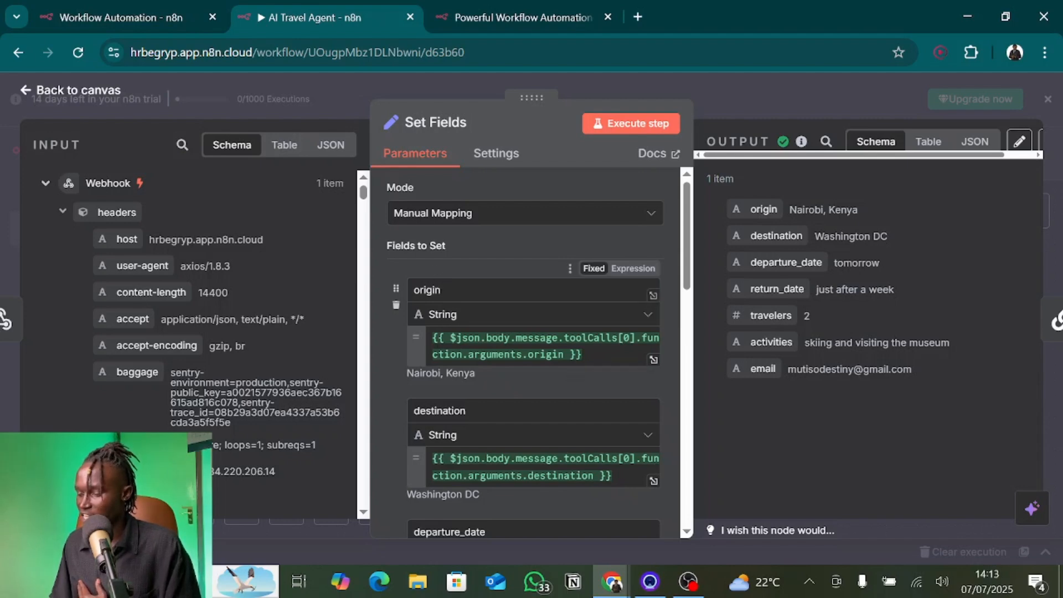
pyautogui.doubleClick(427, 290)
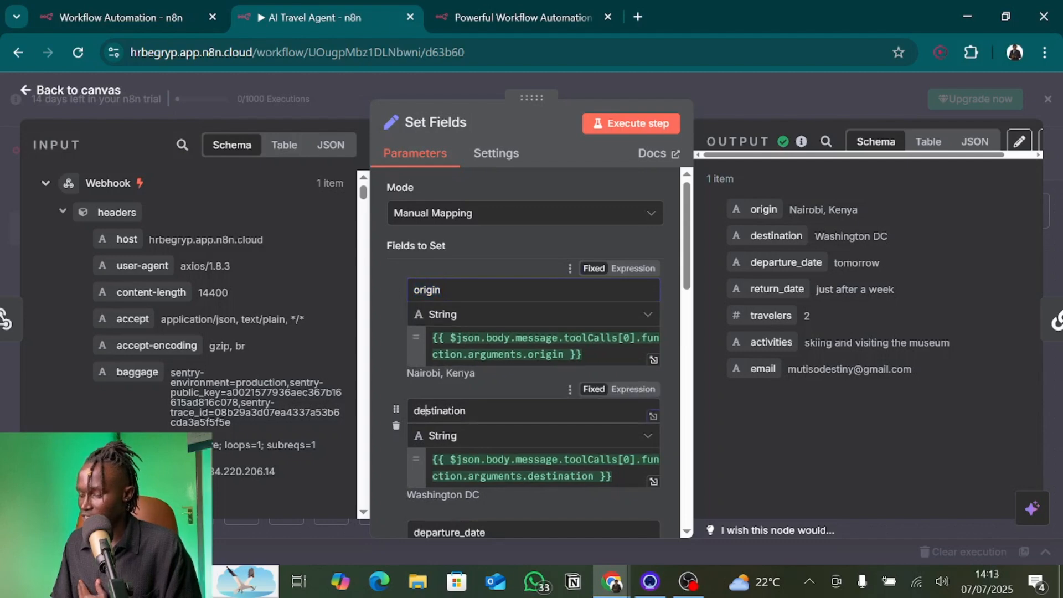
pyautogui.doubleClick(439, 411)
pyautogui.doubleClick(443, 532)
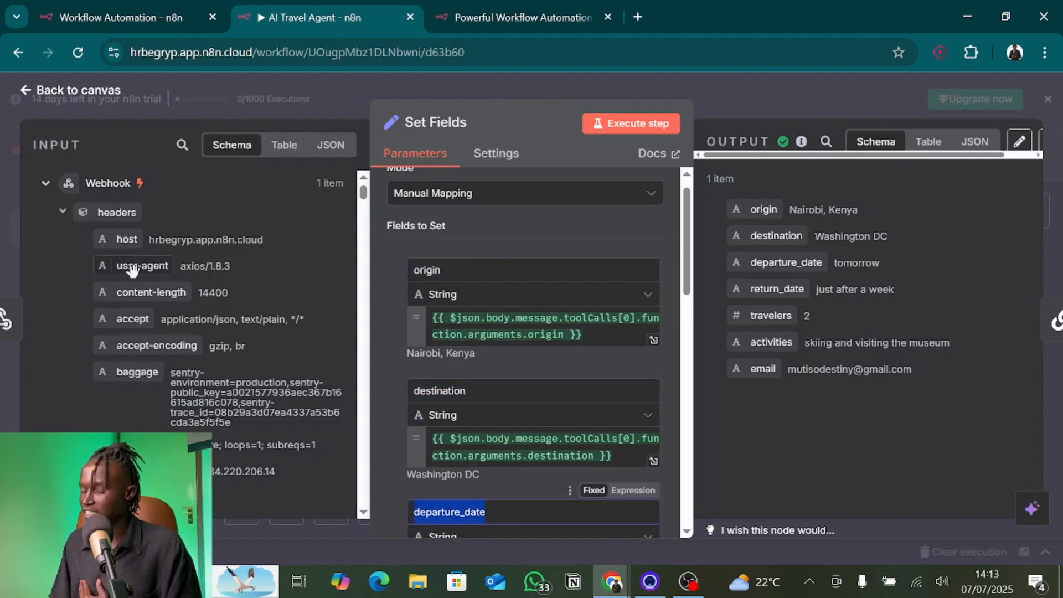
pyautogui.click(62, 211)
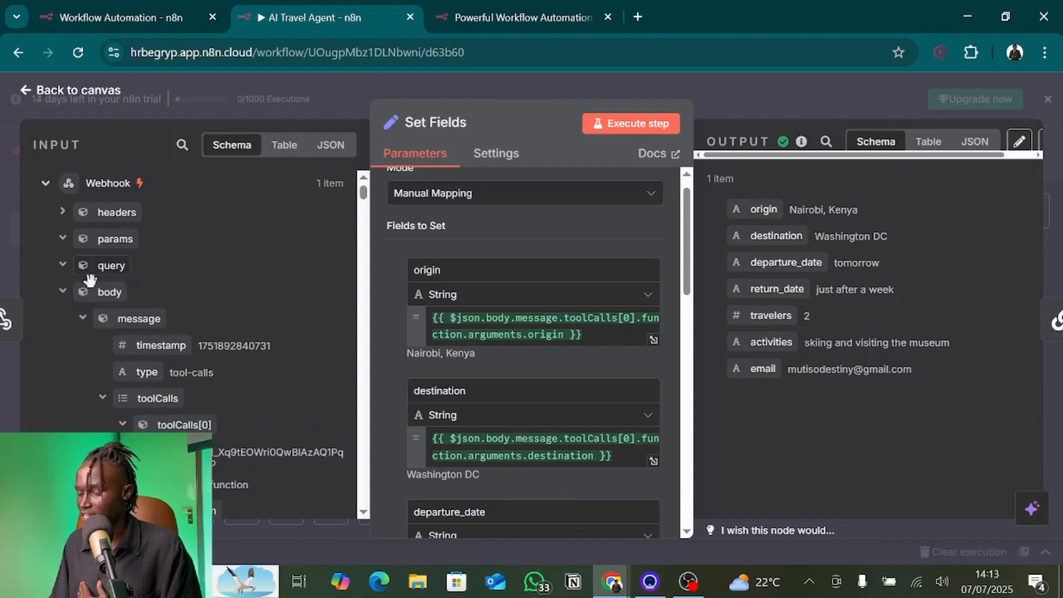
pyautogui.scroll(-5, 95, 343)
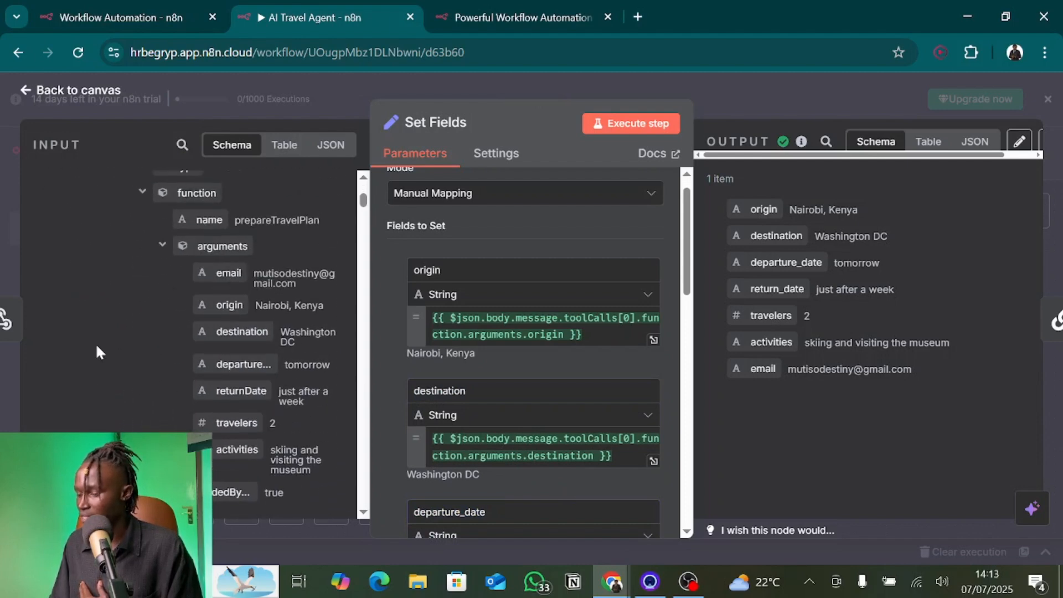
# Review how the Set Fields expressions map each webhook argument, from origin through email
pyautogui.click(620, 327)
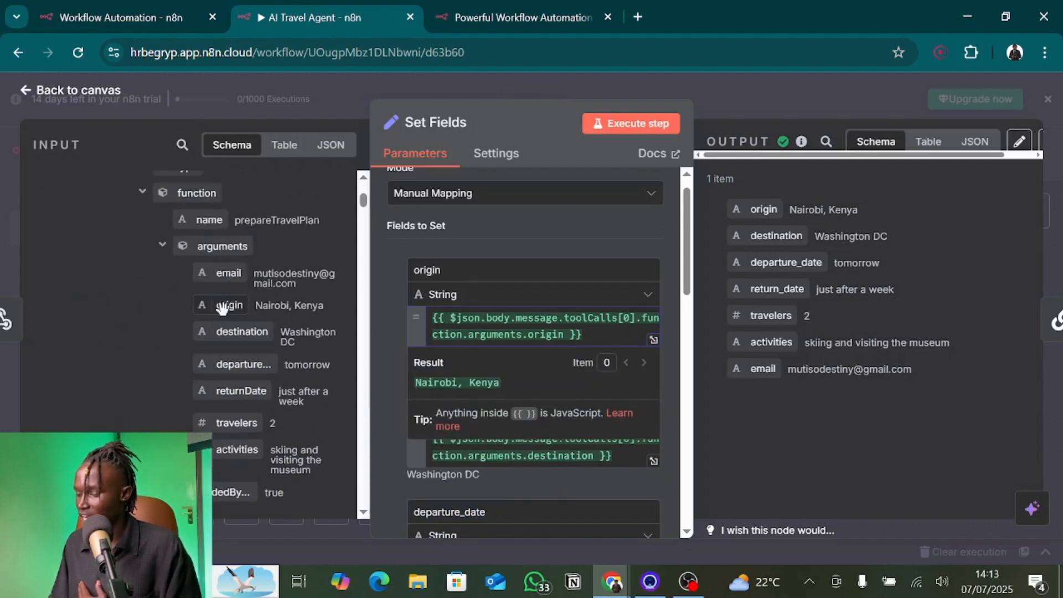
pyautogui.moveTo(221, 304); pyautogui.dragTo(532, 334)
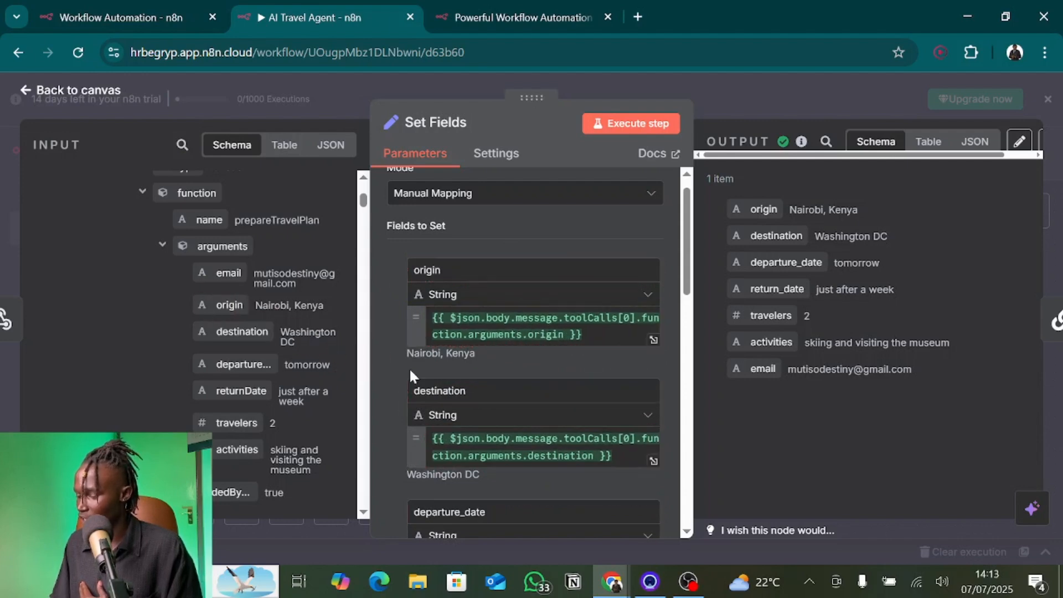
pyautogui.scroll(-4, 410, 367)
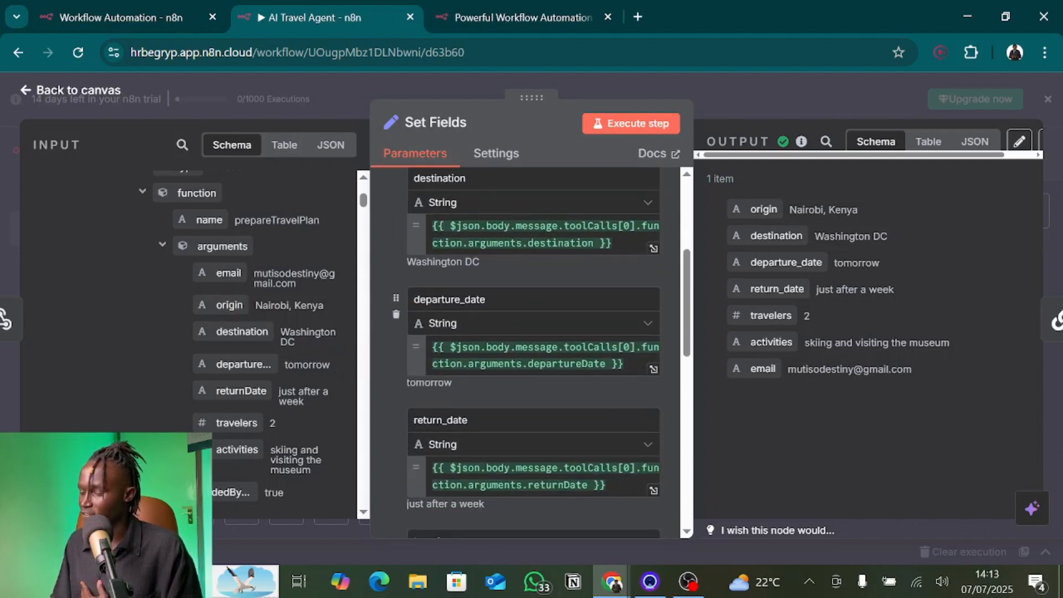
pyautogui.scroll(-3, 437, 397)
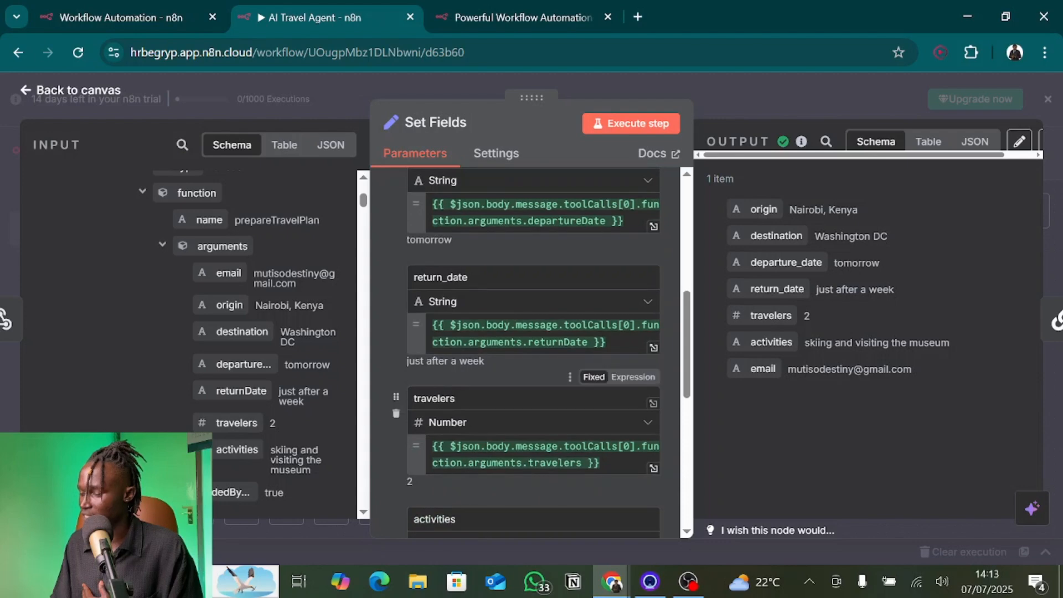
pyautogui.scroll(-8, 439, 390)
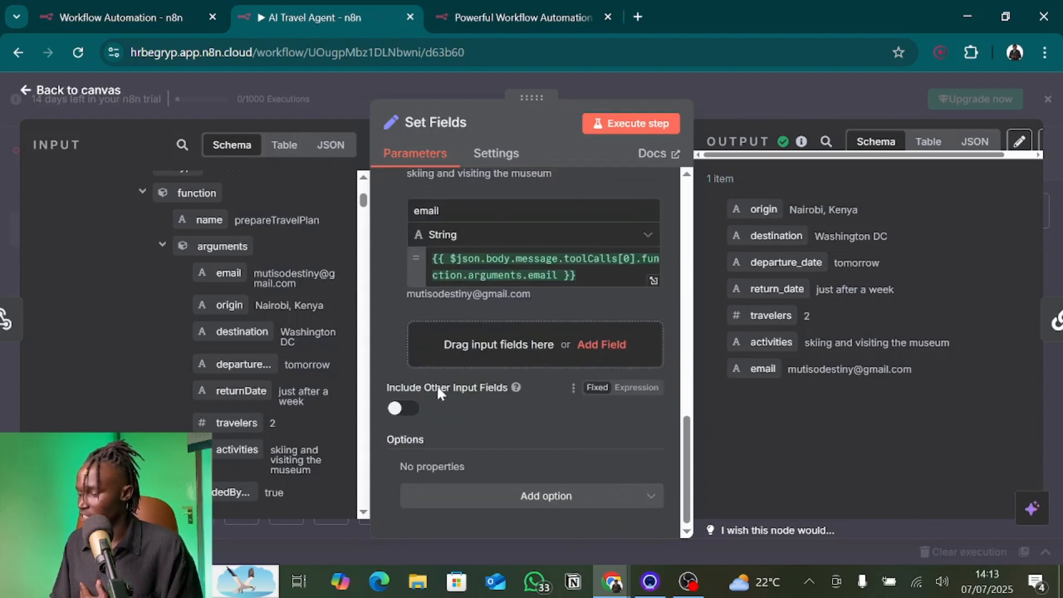
pyautogui.press('Escape')
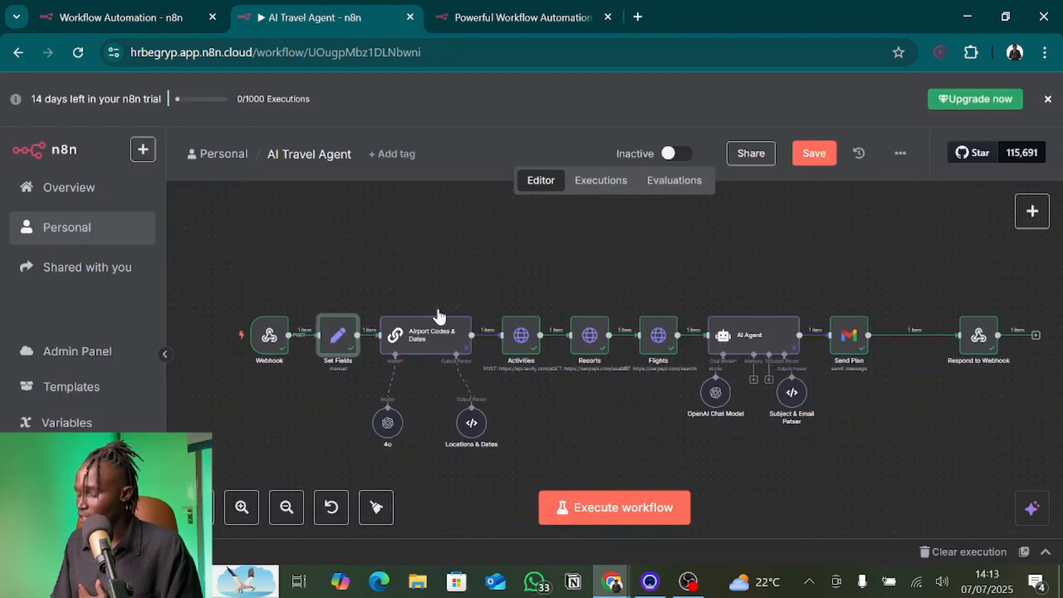
# Open the Airport Codes & Dates node and compare its user prompt expressions with the Set Fields input and the output
pyautogui.click(432, 344)
pyautogui.doubleClick(431, 342)
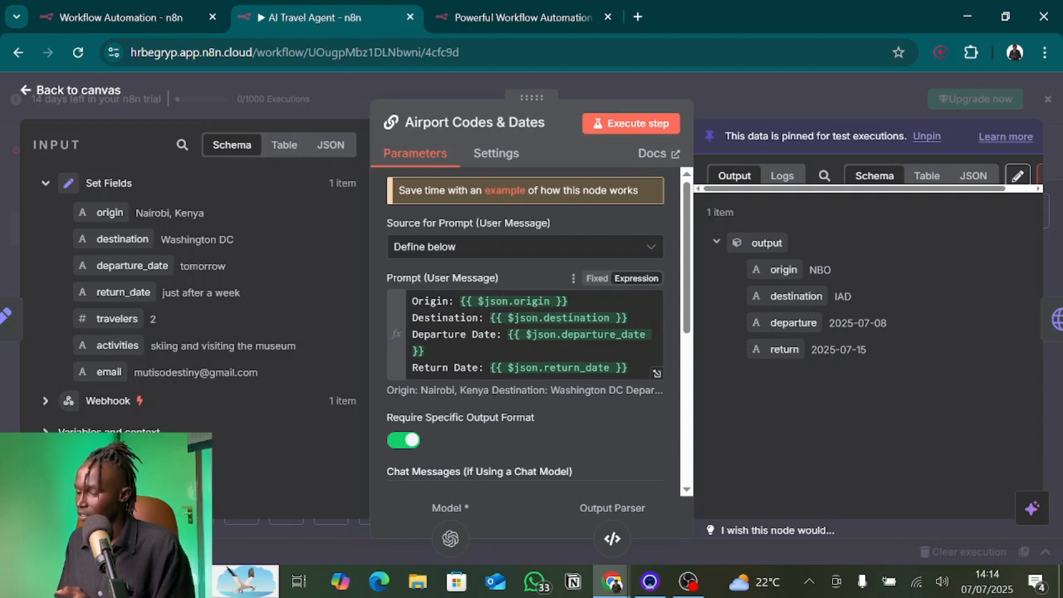
pyautogui.moveTo(412, 301)
pyautogui.mouseDown()
pyautogui.moveTo(462, 318)
pyautogui.moveTo(412, 301)
pyautogui.mouseUp()
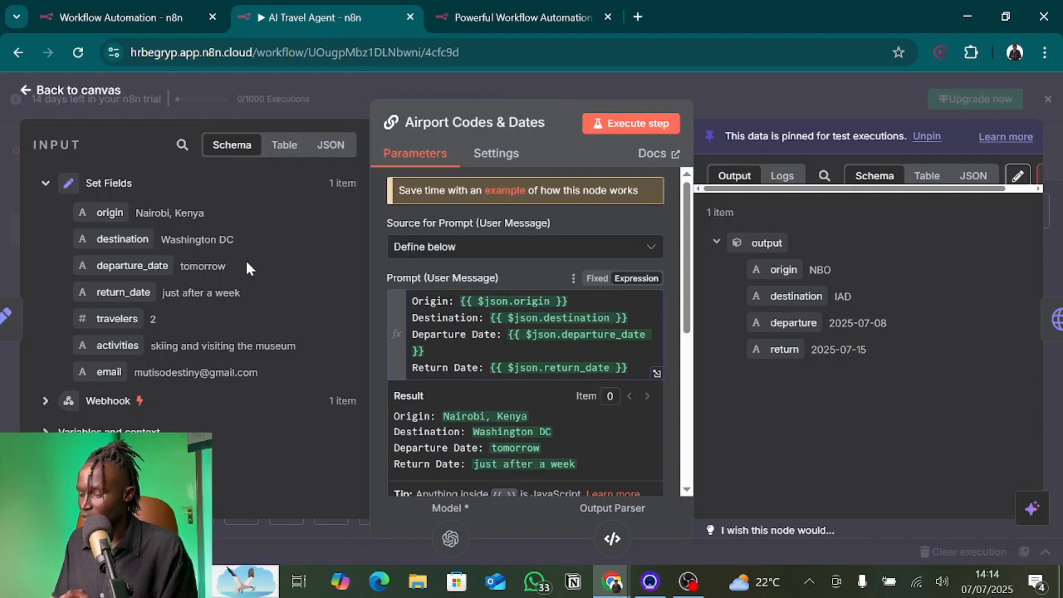
pyautogui.moveTo(134, 220)
pyautogui.mouseDown()
pyautogui.moveTo(550, 311)
pyautogui.moveTo(474, 331)
pyautogui.moveTo(121, 229)
pyautogui.mouseUp()
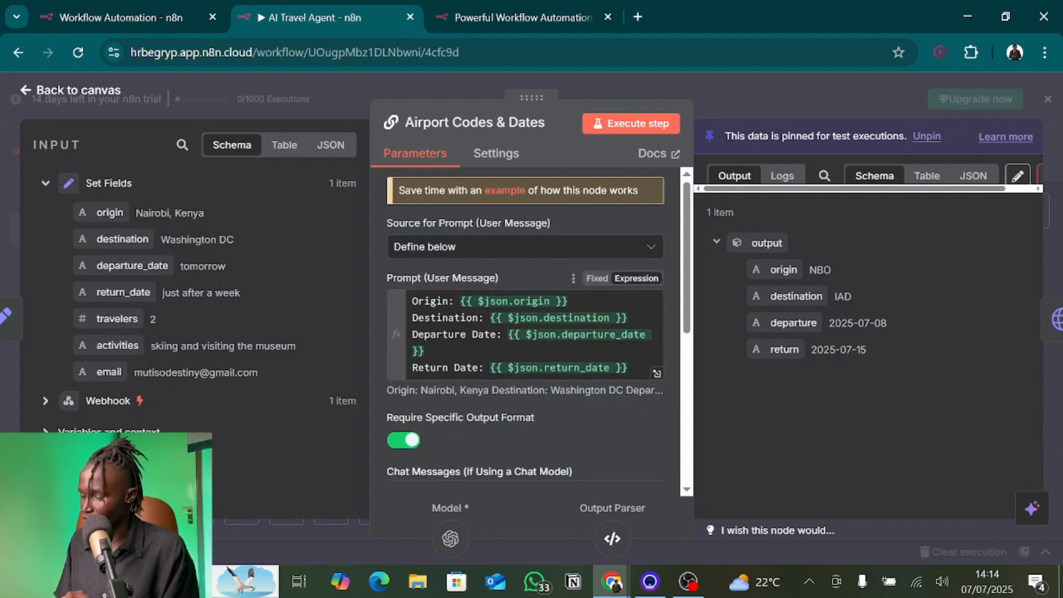
pyautogui.scroll(-1, 532, 332)
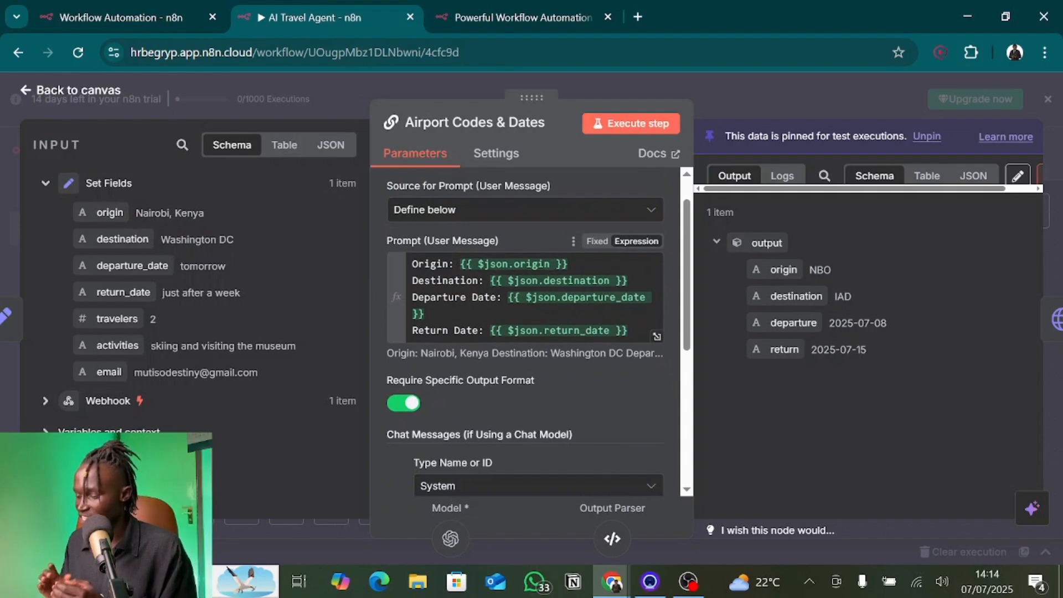
pyautogui.click(414, 264)
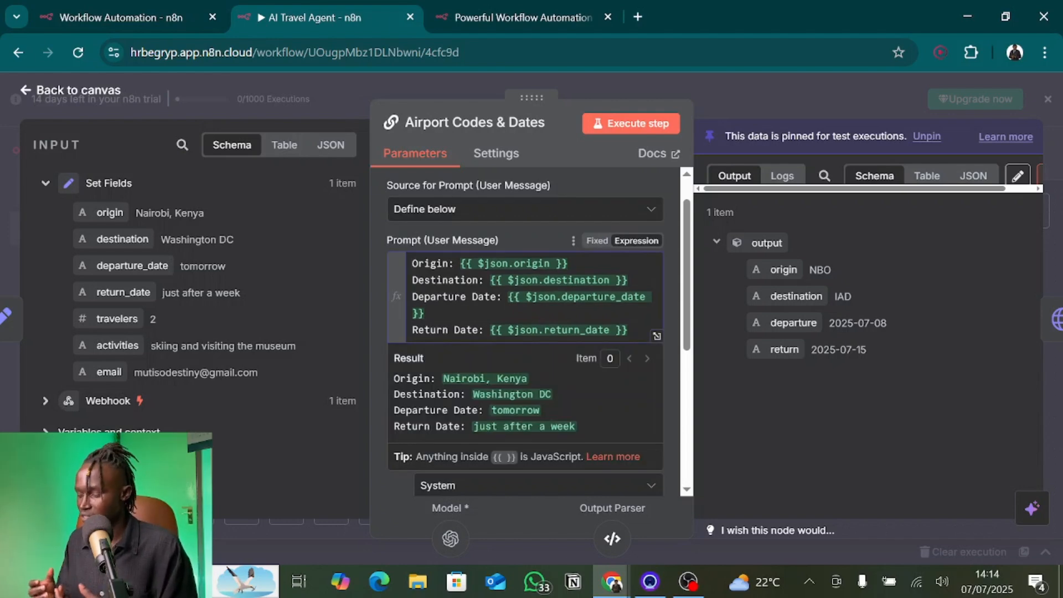
pyautogui.moveTo(888, 353); pyautogui.dragTo(822, 311)
pyautogui.click(888, 343)
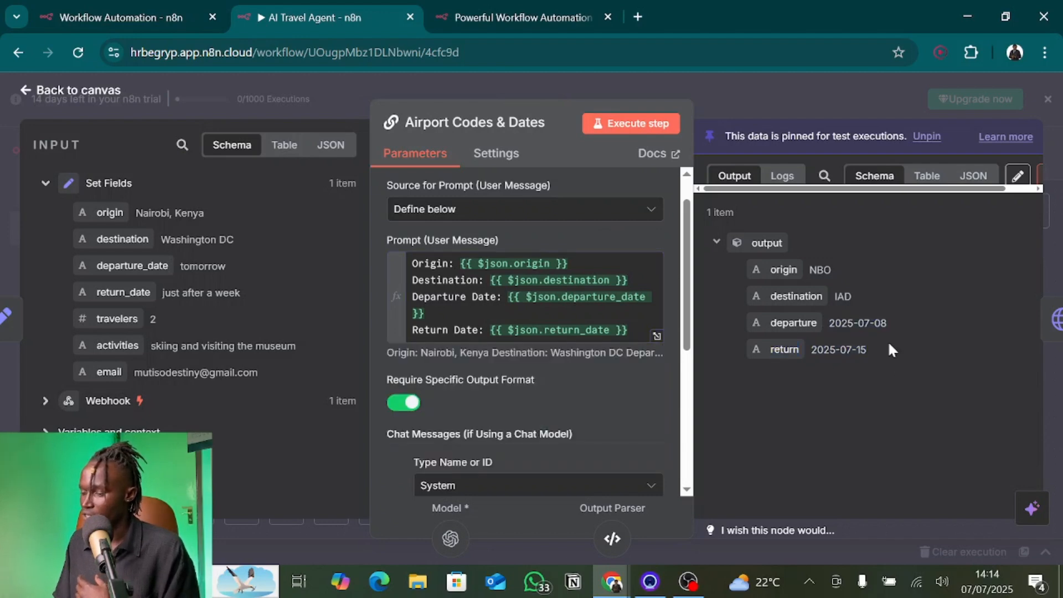
# Read the Airport Codes & Dates node's system message covering airport codes, future dates and the current date/time
pyautogui.scroll(-4, 446, 351)
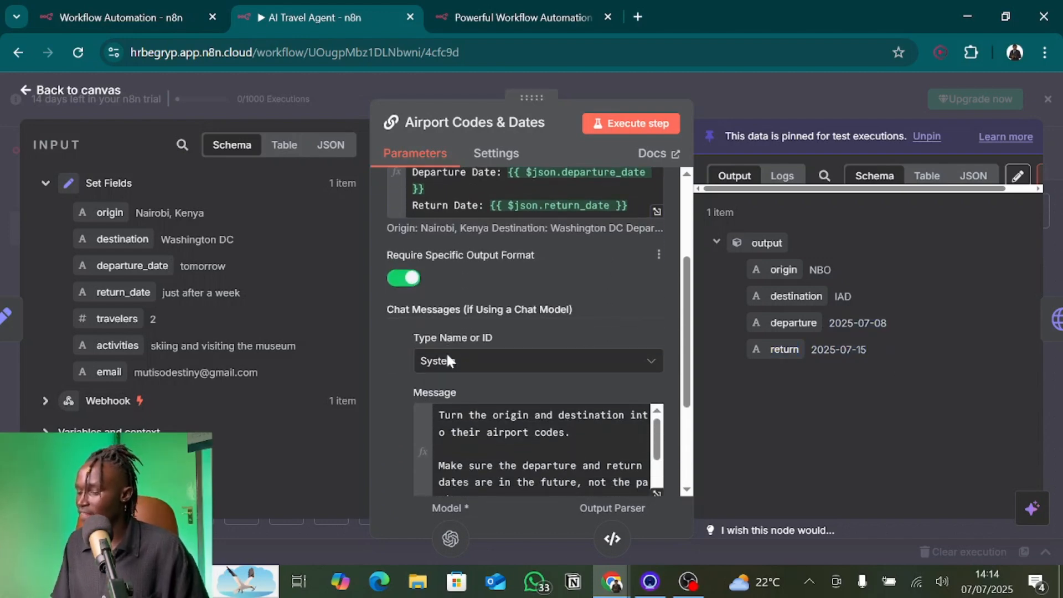
pyautogui.scroll(1, 538, 331)
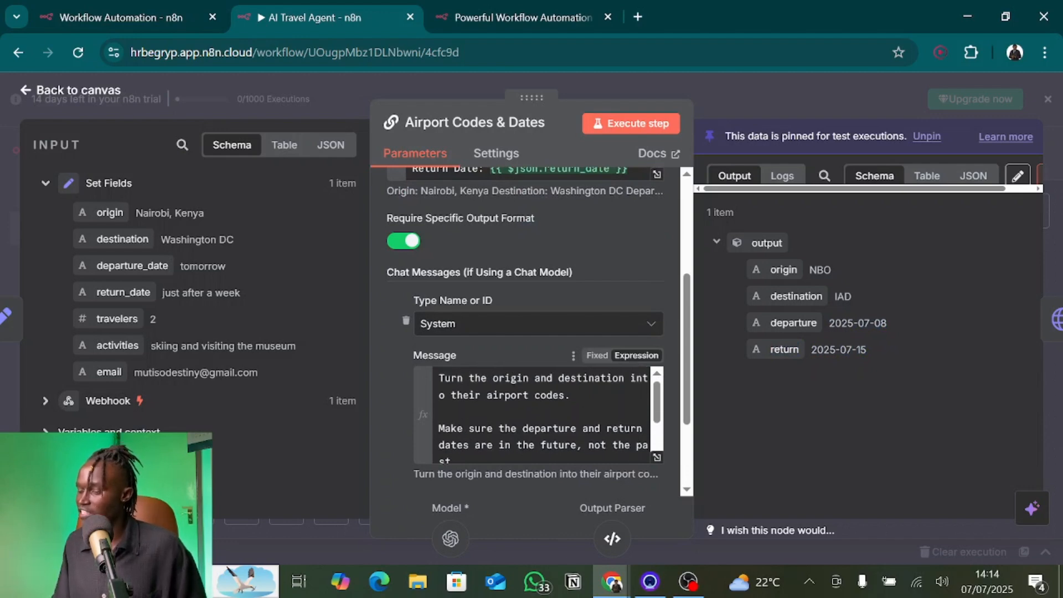
pyautogui.click(573, 396)
pyautogui.scroll(-1, 573, 396)
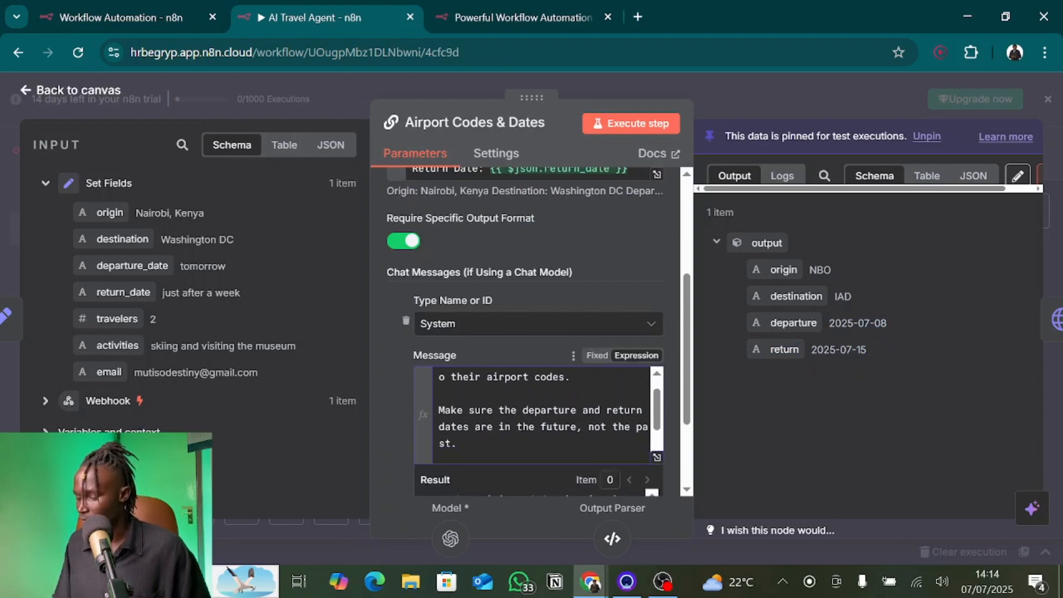
pyautogui.scroll(-1, 540, 416)
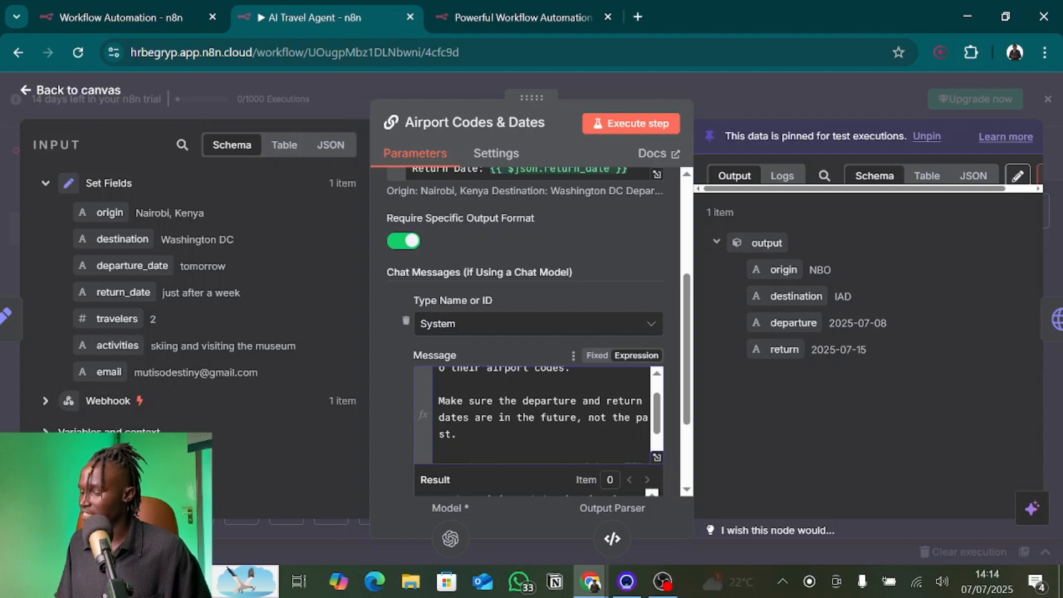
pyautogui.scroll(-3, 540, 387)
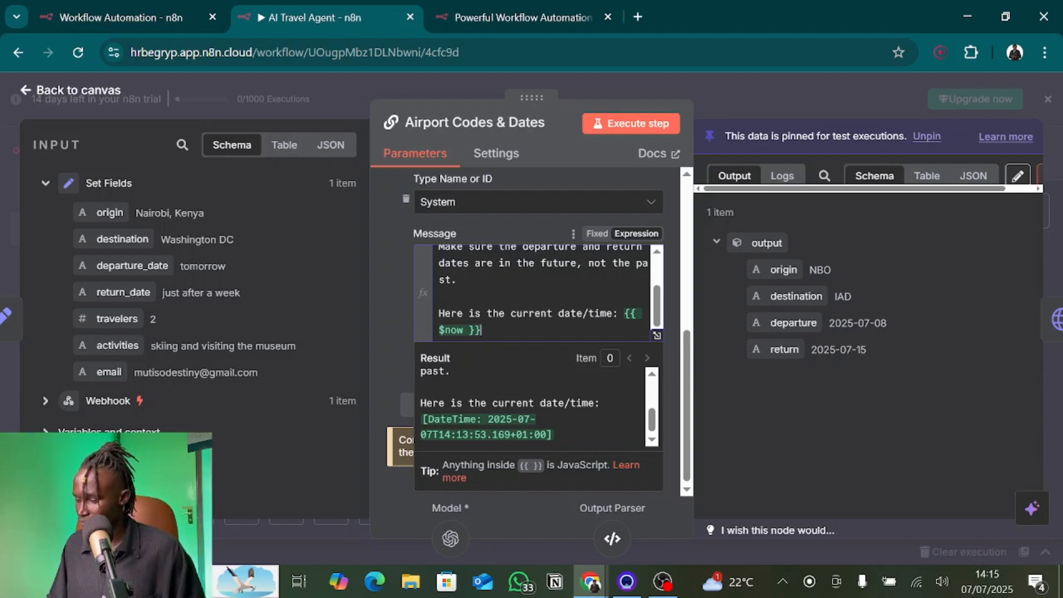
# Try adding a {{ $now }} expression after the future-dates instruction in the system message, and remove it again
pyautogui.moveTo(482, 330); pyautogui.dragTo(625, 314)
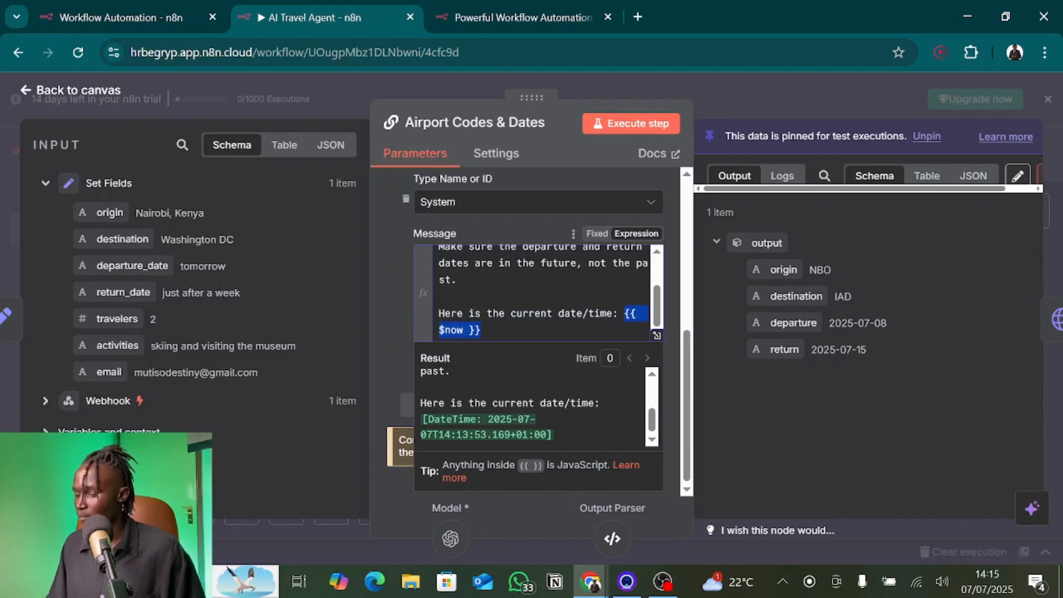
pyautogui.click(459, 280)
pyautogui.write('{{')
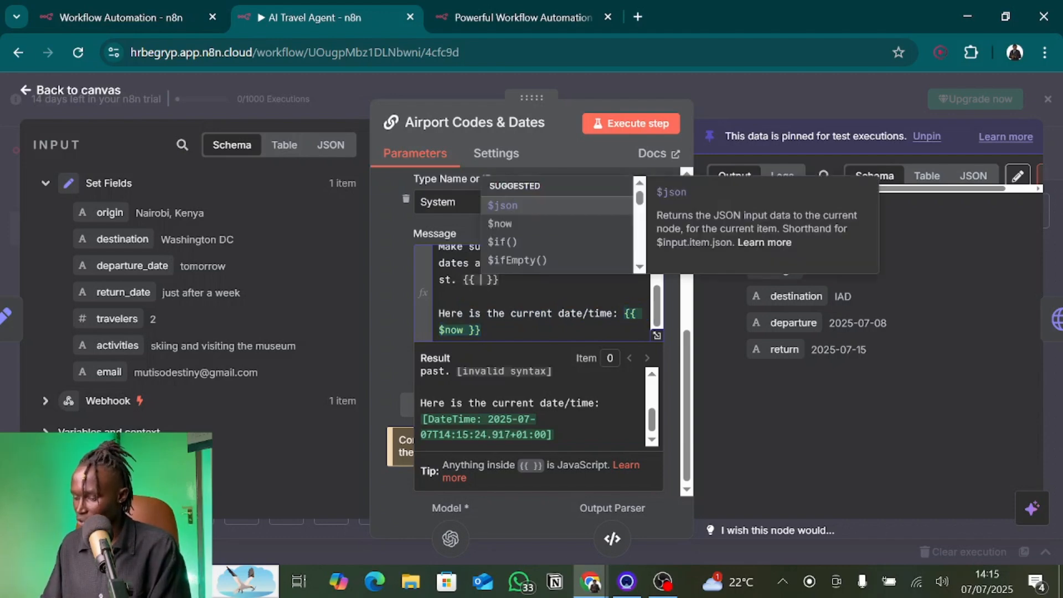
pyautogui.click(501, 222)
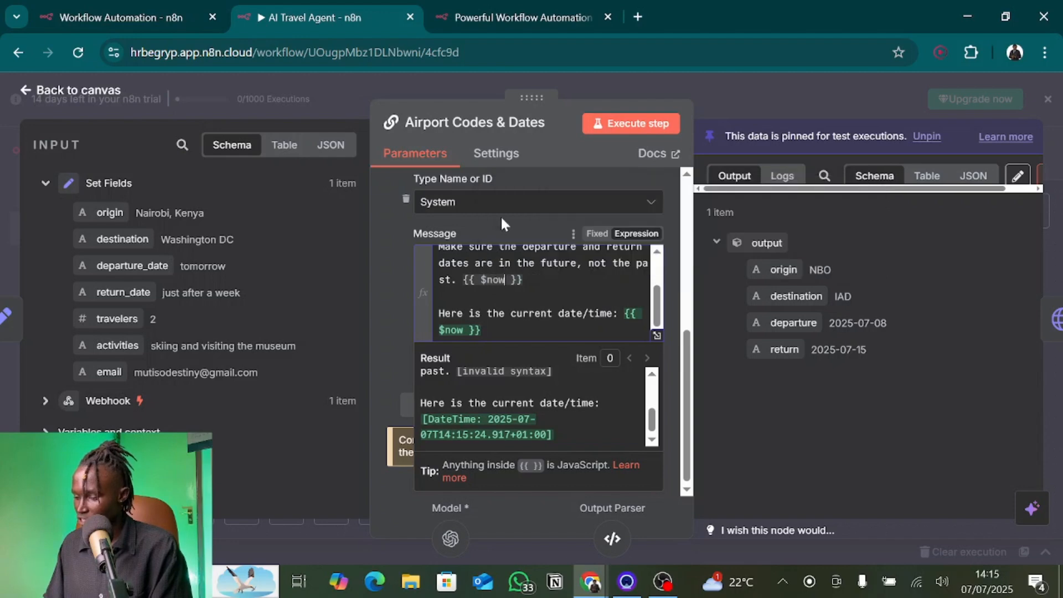
pyautogui.moveTo(522, 281); pyautogui.dragTo(464, 280)
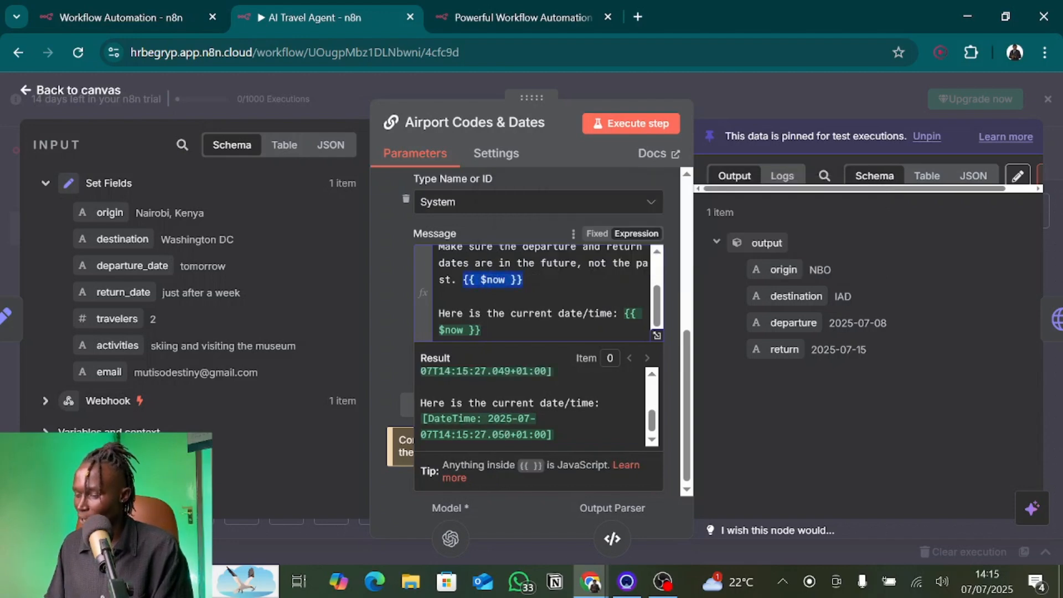
pyautogui.press('BackSpace')
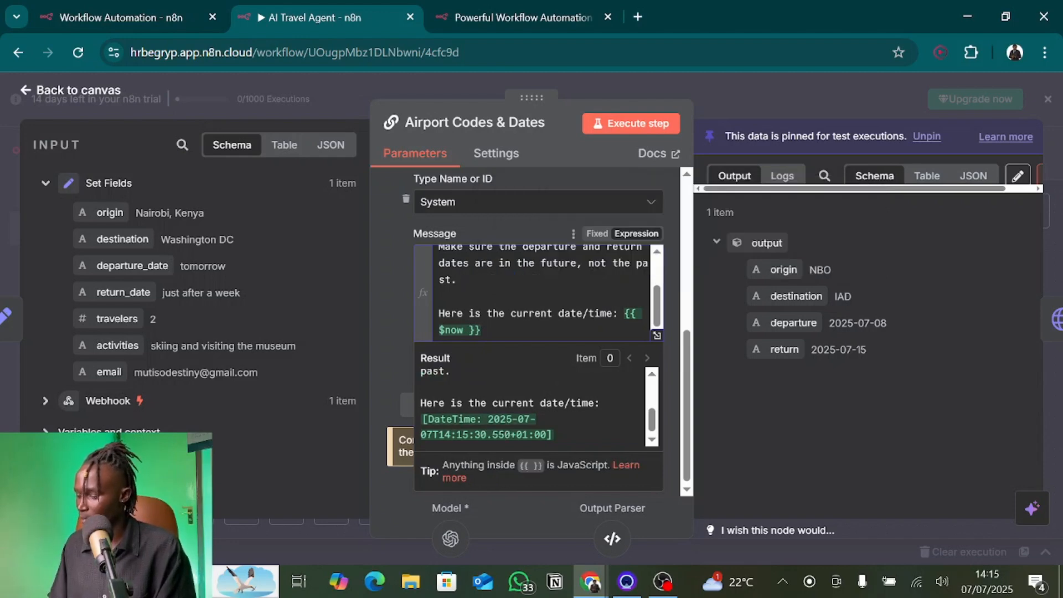
pyautogui.click(381, 317)
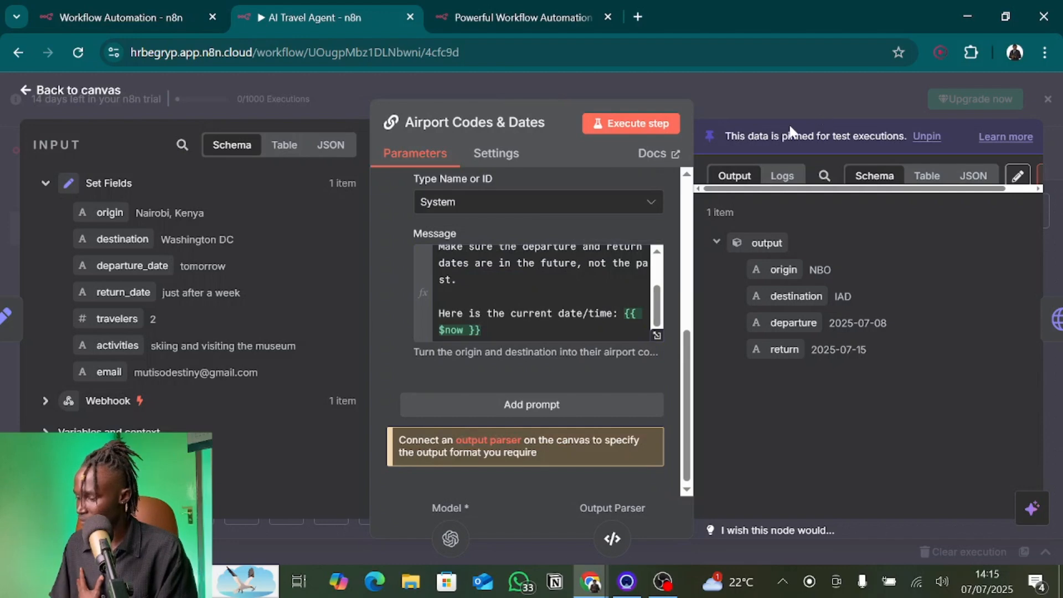
pyautogui.click(788, 105)
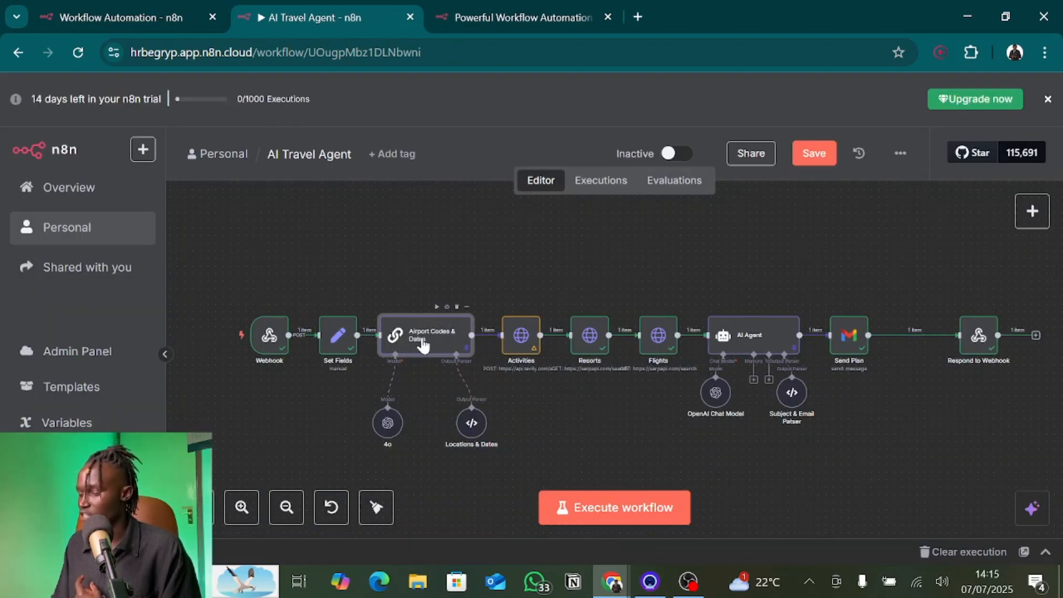
# Revisit the Airport Codes & Dates node, then open its Locations & Dates output parser and check the schema type options
pyautogui.doubleClick(424, 345)
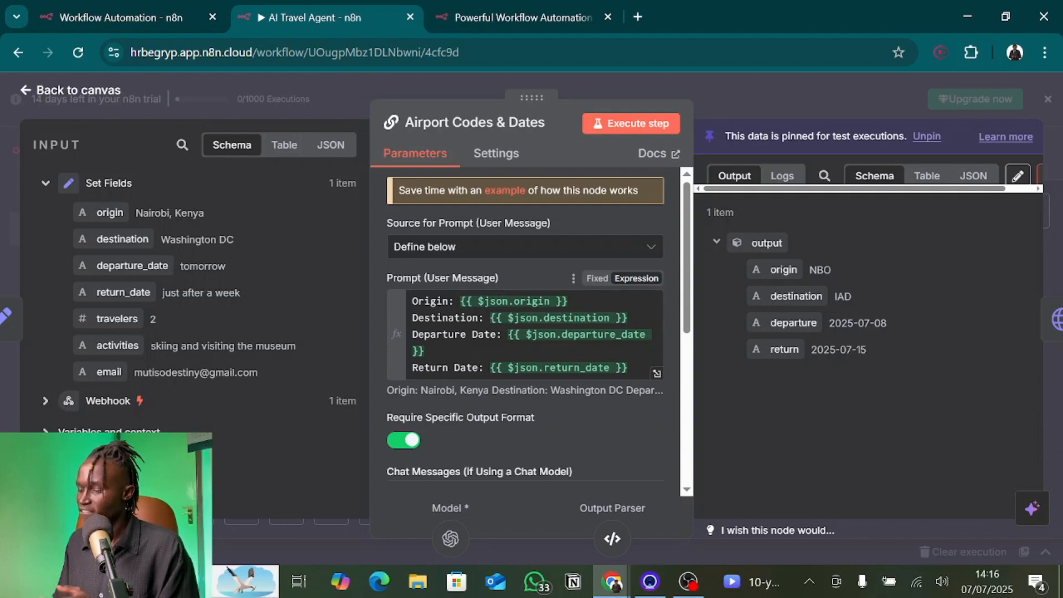
pyautogui.click(736, 105)
pyautogui.doubleClick(463, 425)
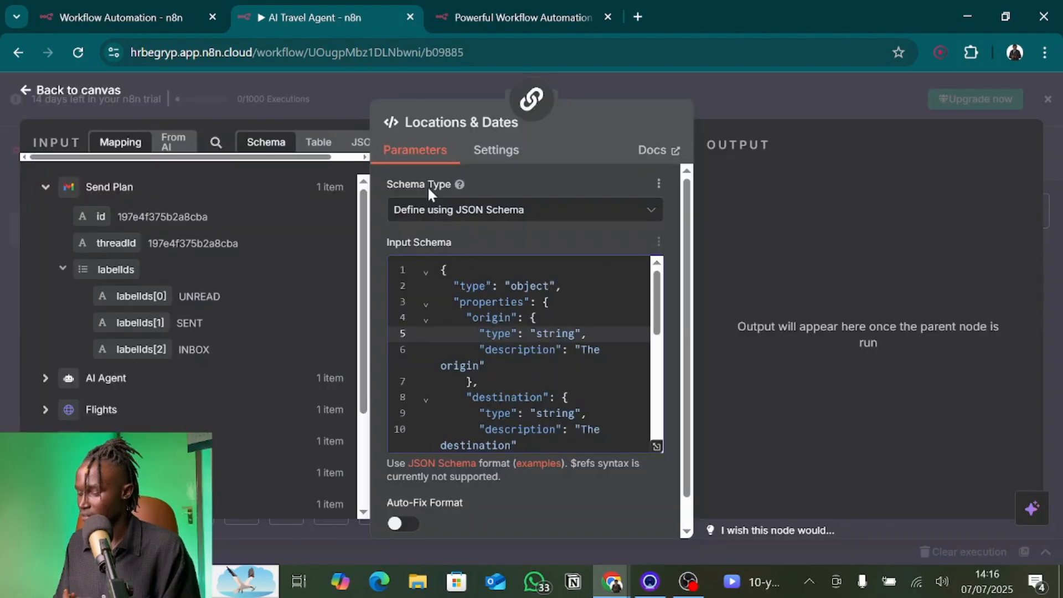
pyautogui.click(424, 211)
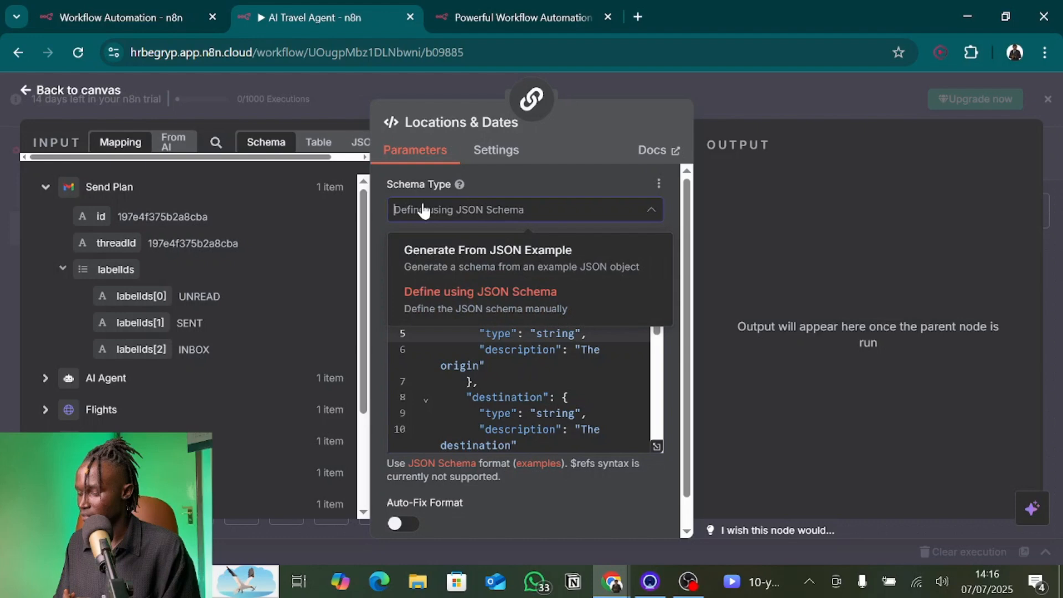
pyautogui.click(378, 259)
# Read the Locations & Dates input schema from origin and destination through the departure and return dates, and close the parser
pyautogui.scroll(-5, 520, 354)
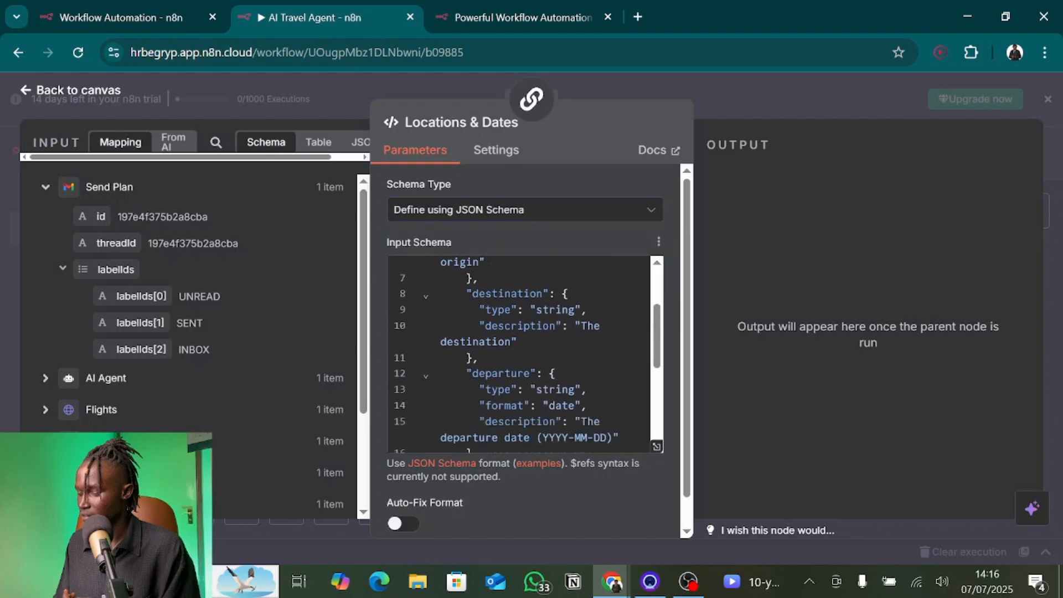
pyautogui.scroll(5, 520, 354)
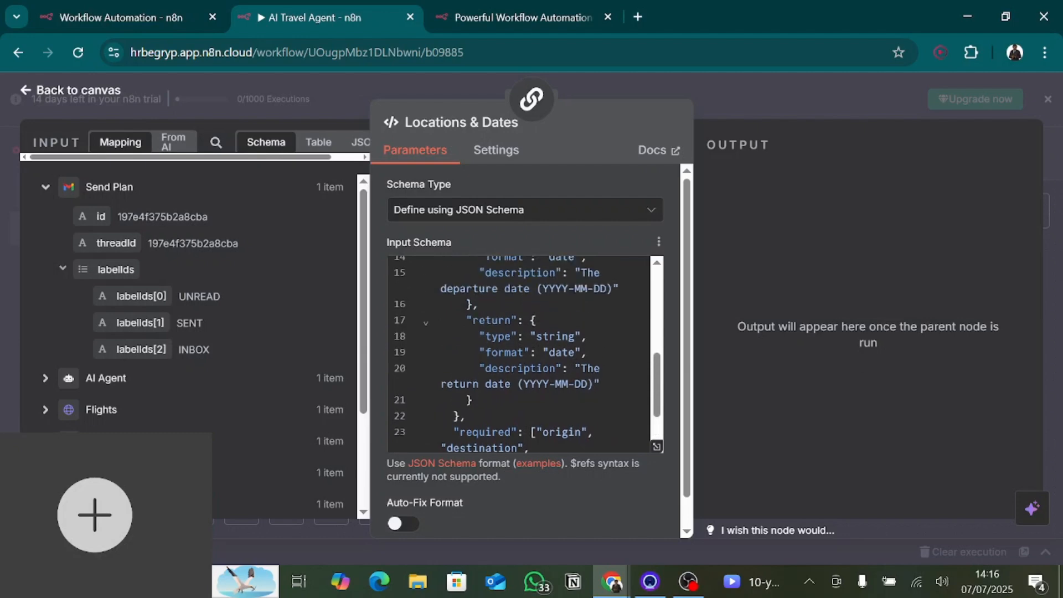
pyautogui.scroll(1, 525, 354)
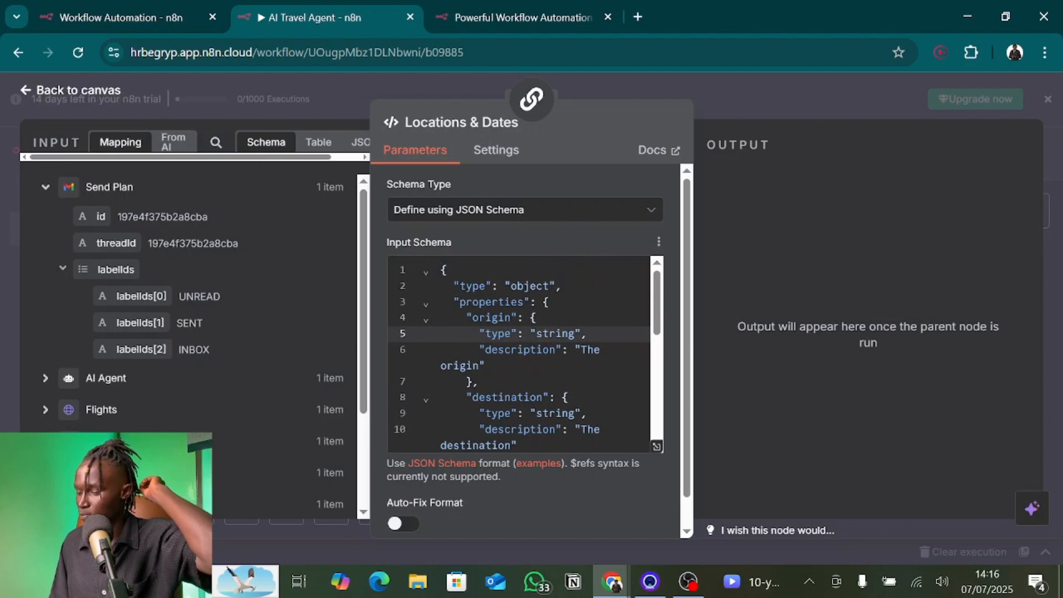
pyautogui.scroll(-1, 520, 354)
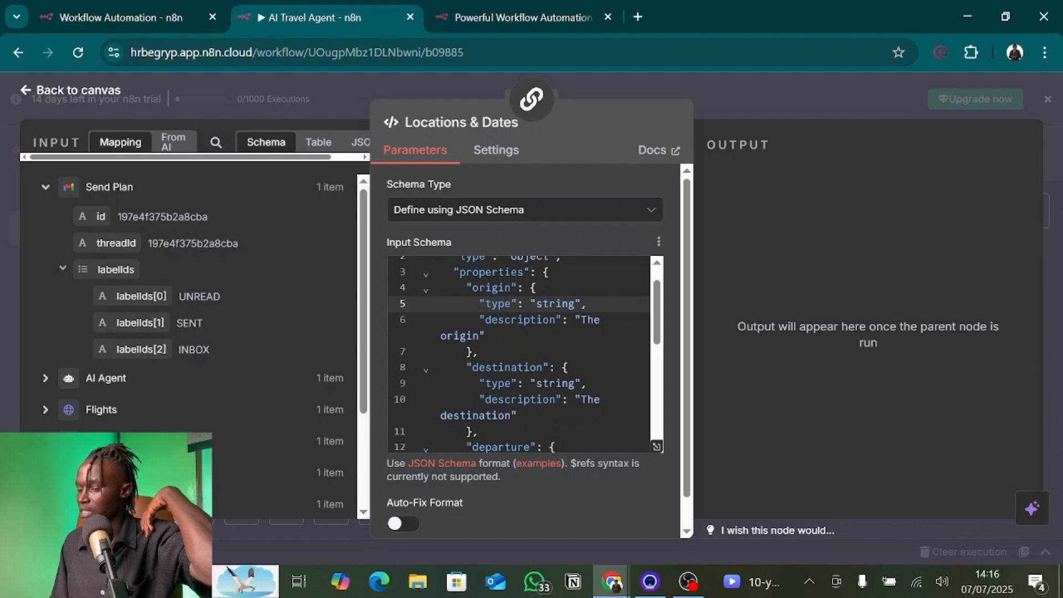
pyautogui.moveTo(474, 336); pyautogui.dragTo(556, 319)
pyautogui.click(516, 367)
pyautogui.scroll(-2, 517, 367)
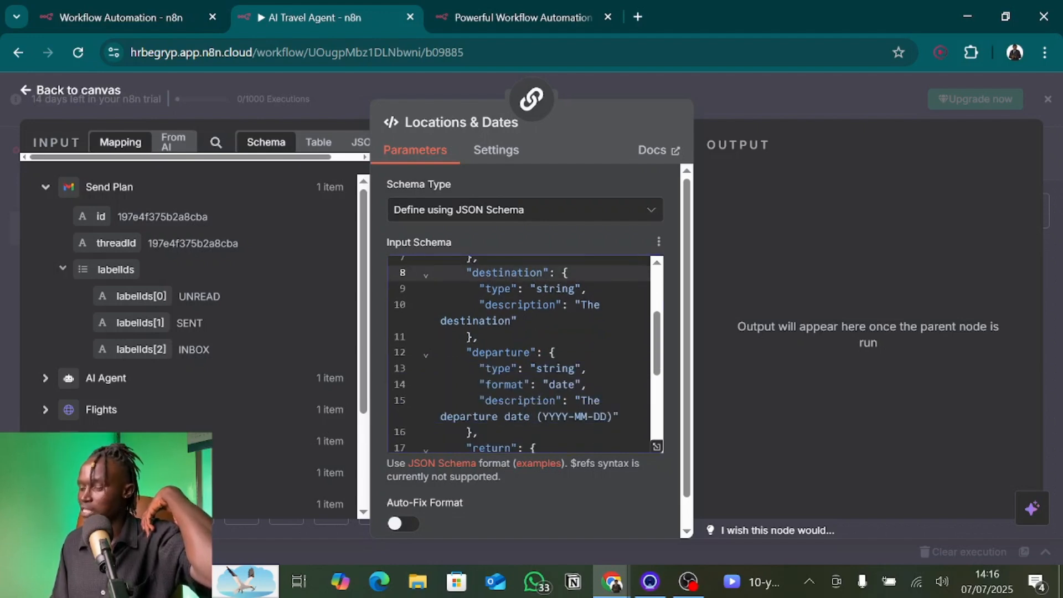
pyautogui.scroll(-3, 519, 355)
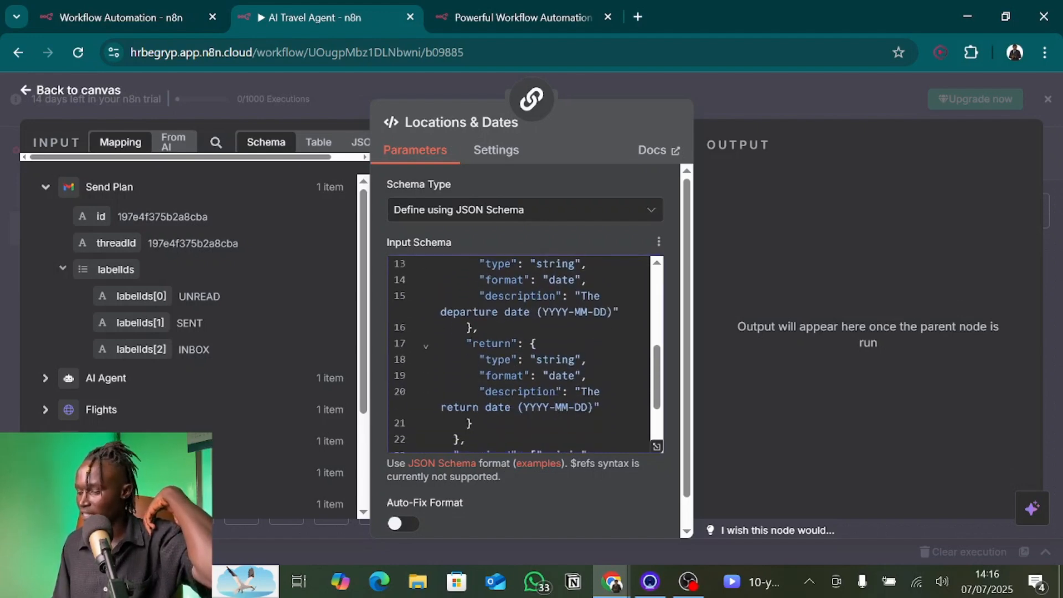
pyautogui.scroll(-2, 520, 354)
pyautogui.press('Escape')
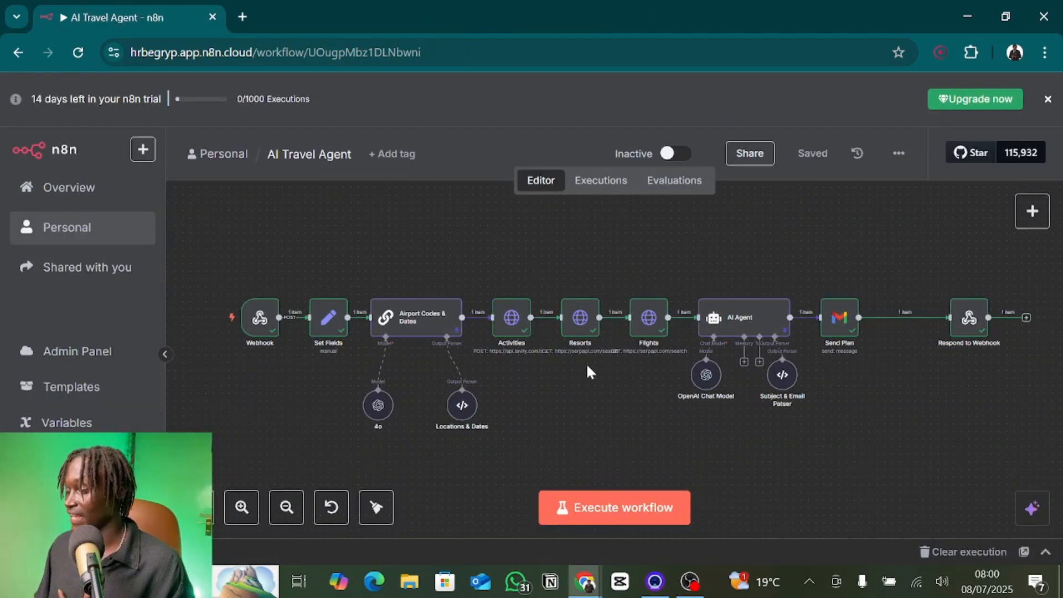
# Open the Activities node and, for comparison, search Google in a new tab for "place to visit the museum in washington DC"
pyautogui.doubleClick(519, 332)
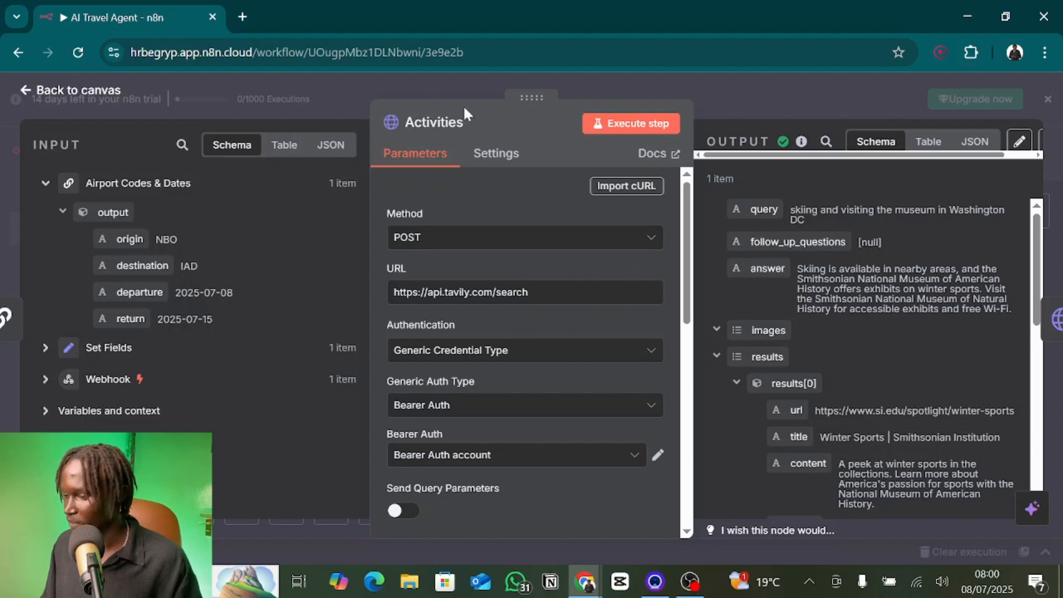
pyautogui.click(241, 17)
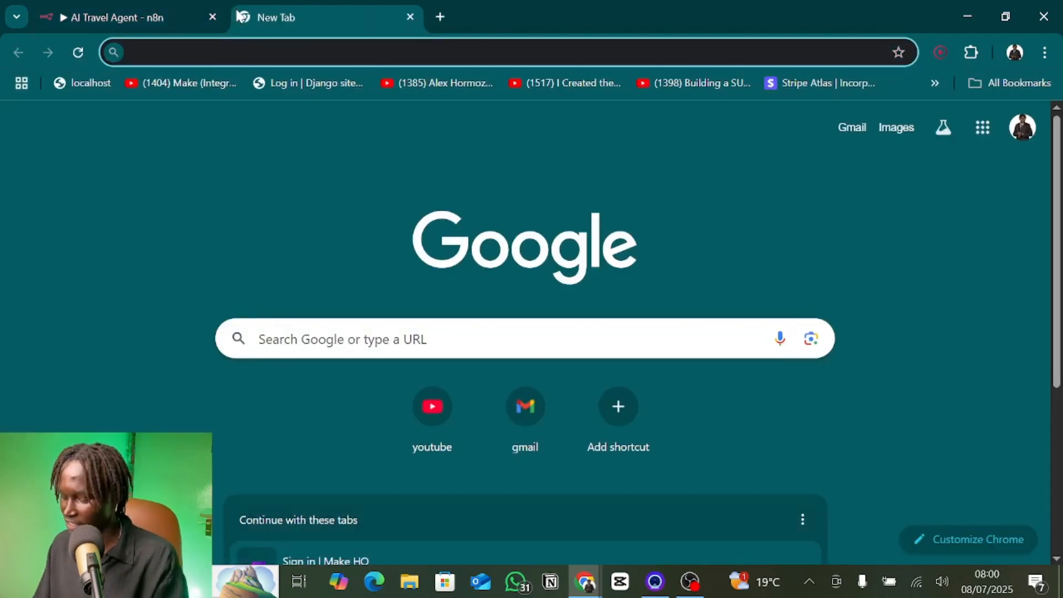
pyautogui.write('place to visit the museum in washington DC')
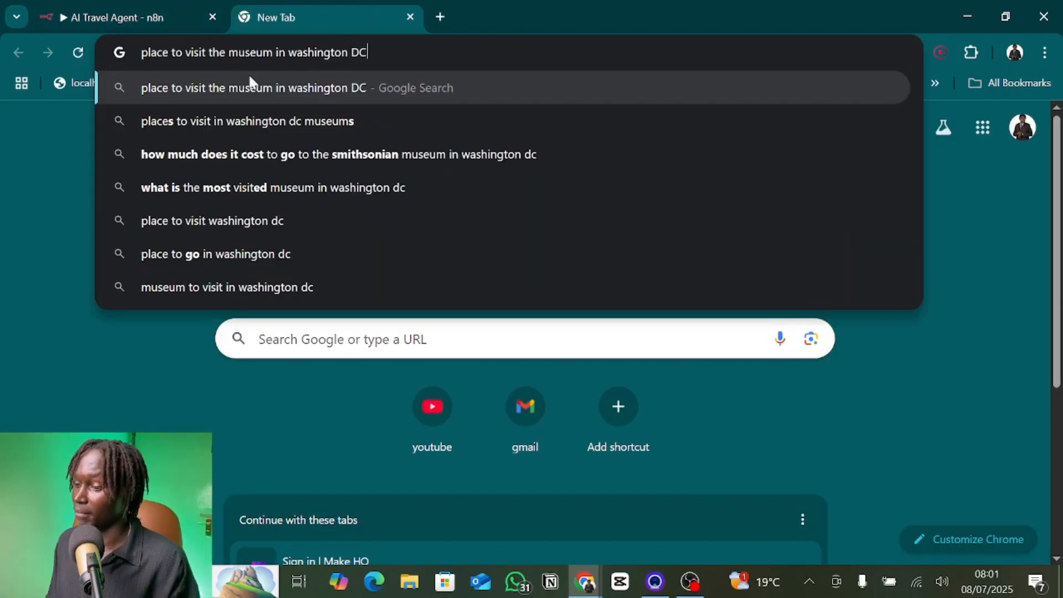
pyautogui.press('Return')
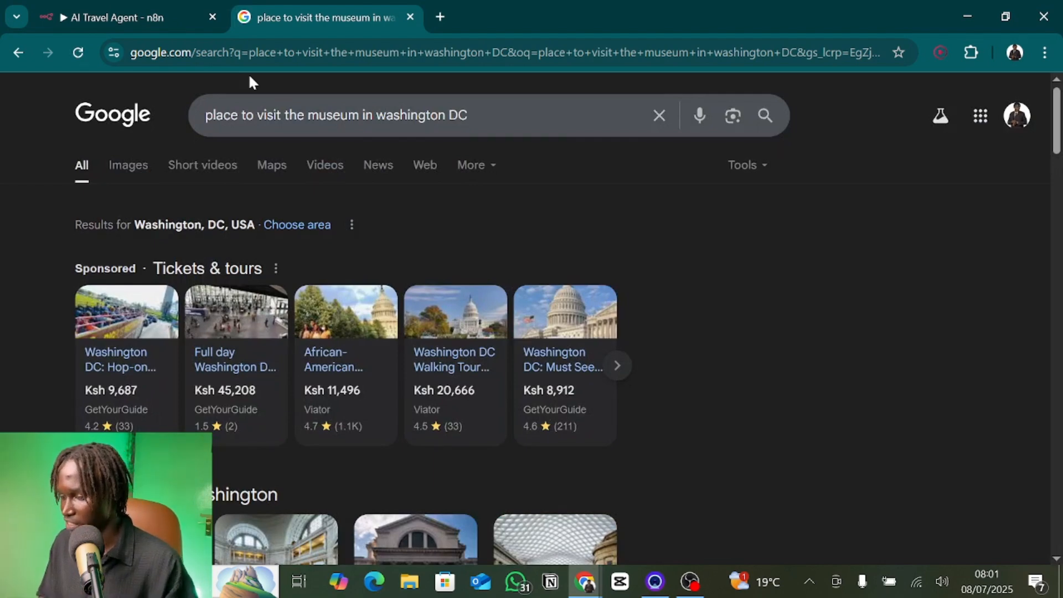
pyautogui.click(148, 8)
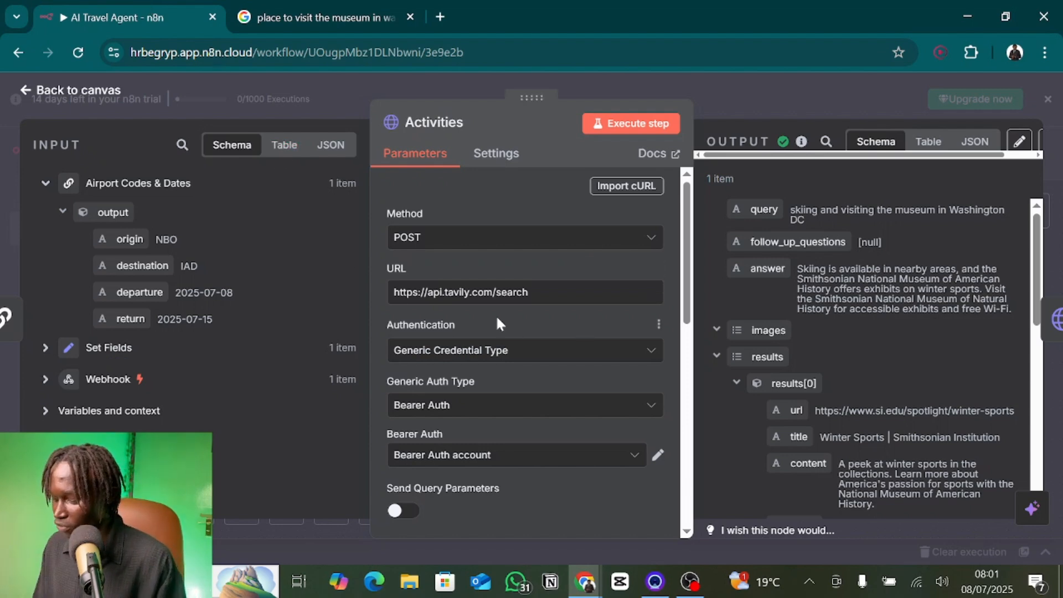
# Open tavily.com in a new browser window, log in to the dashboard and copy the default API key
pyautogui.hotkey('ctrl', 'n')
pyautogui.write('tavi')
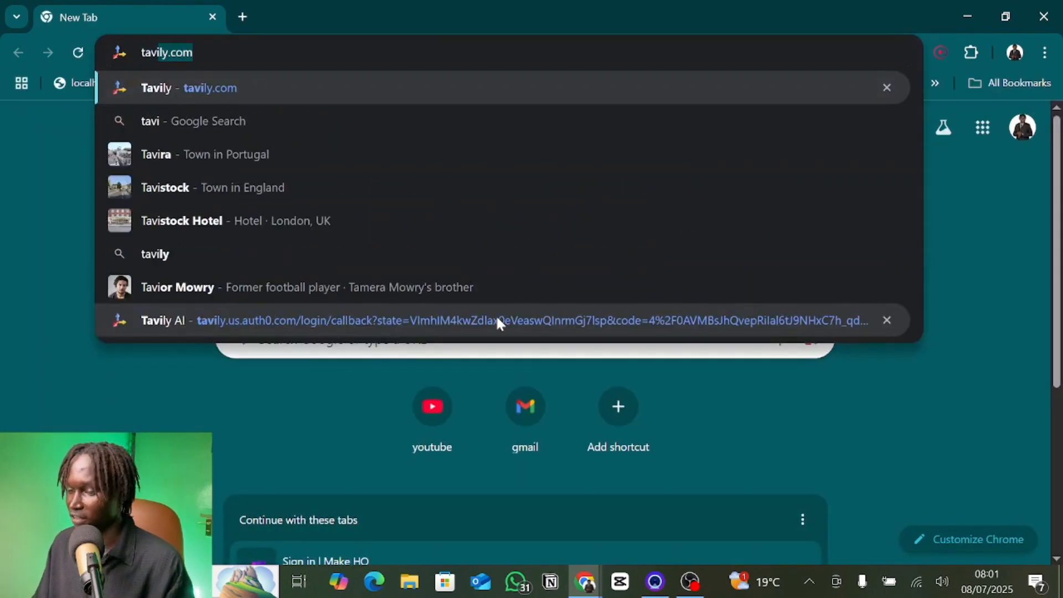
pyautogui.press('Return')
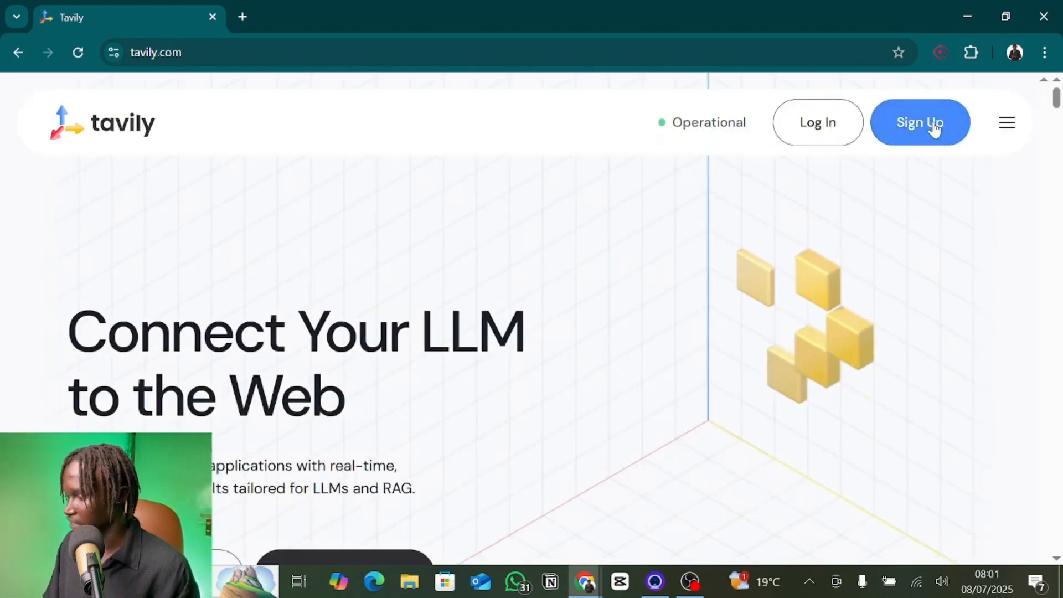
pyautogui.click(798, 131)
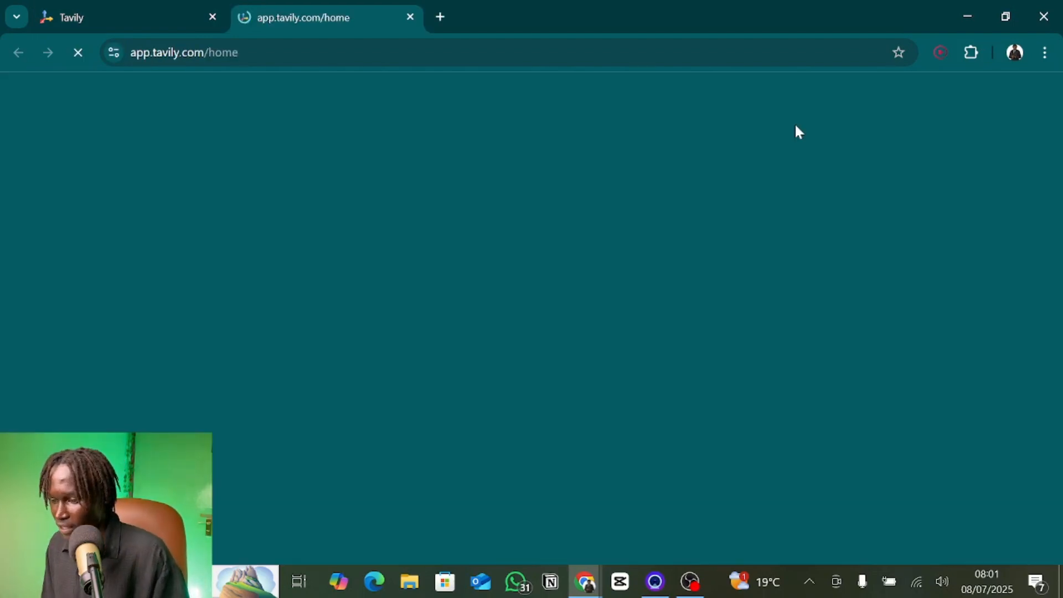
pyautogui.scroll(-2, 659, 299)
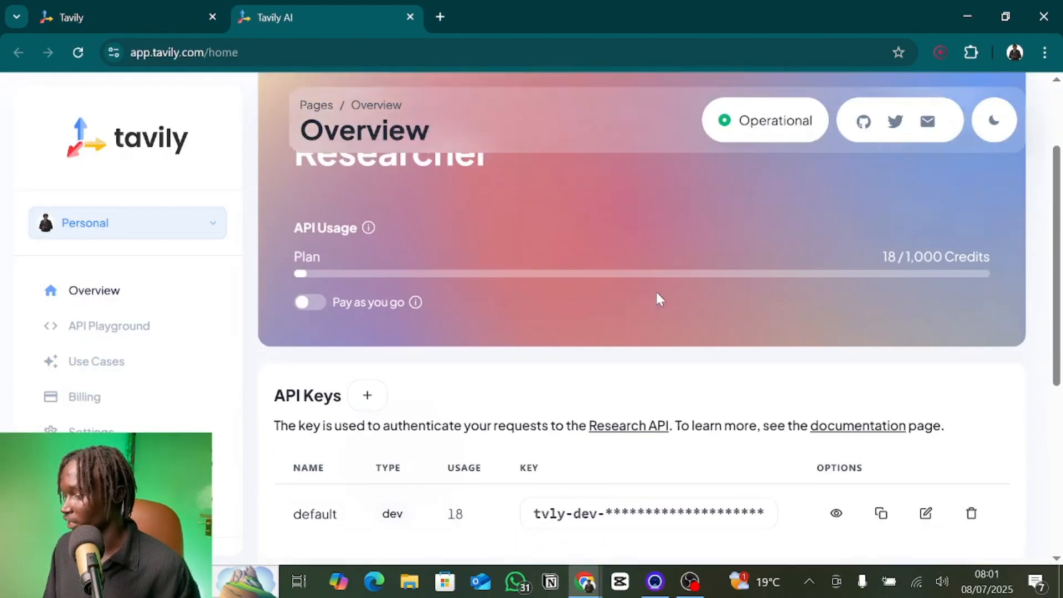
pyautogui.scroll(-1, 659, 300)
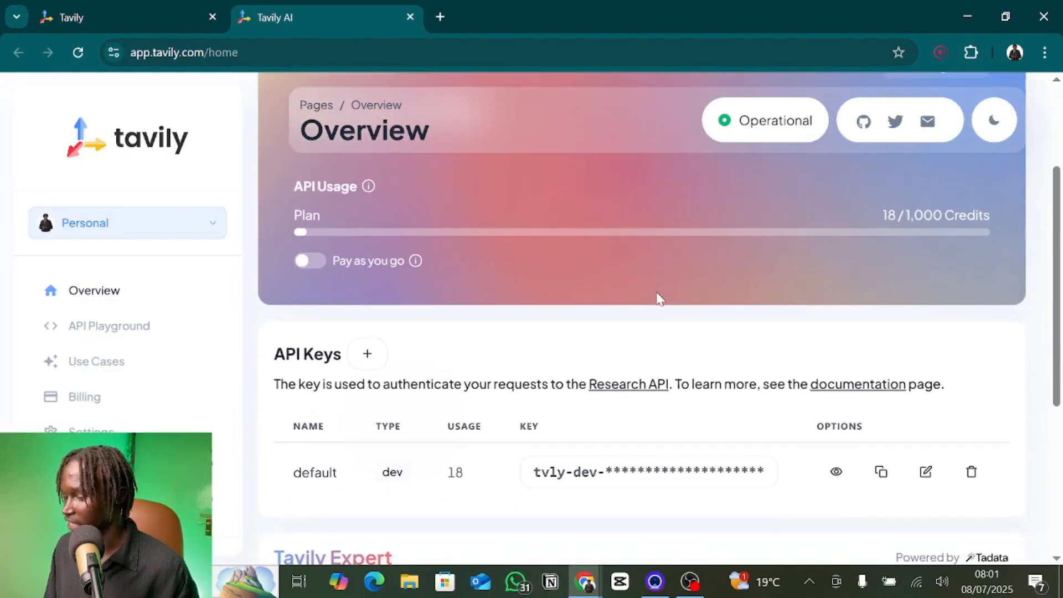
pyautogui.click(880, 469)
# Return to n8n and inspect the Bearer Token field in the Activities node's Bearer Auth account credential, leaving it as is
pyautogui.hotkey('alt', 'Tab')
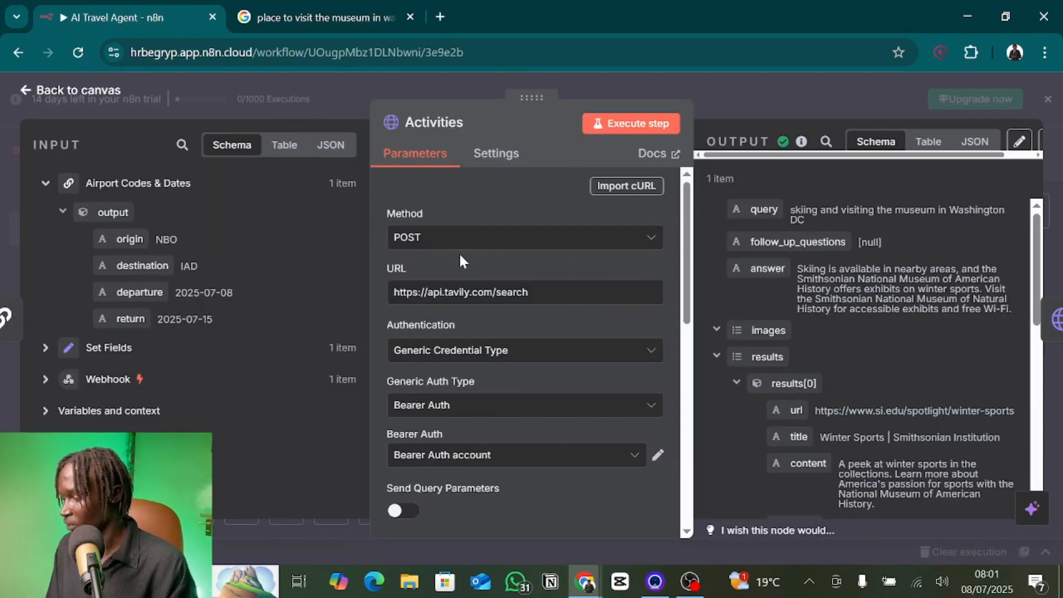
pyautogui.scroll(-2, 466, 323)
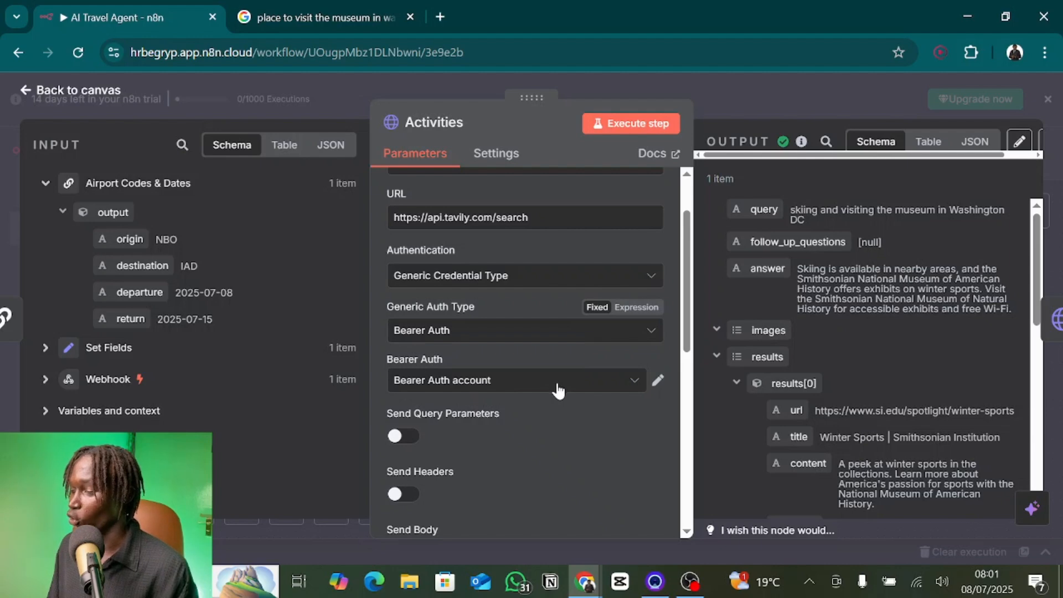
pyautogui.click(657, 385)
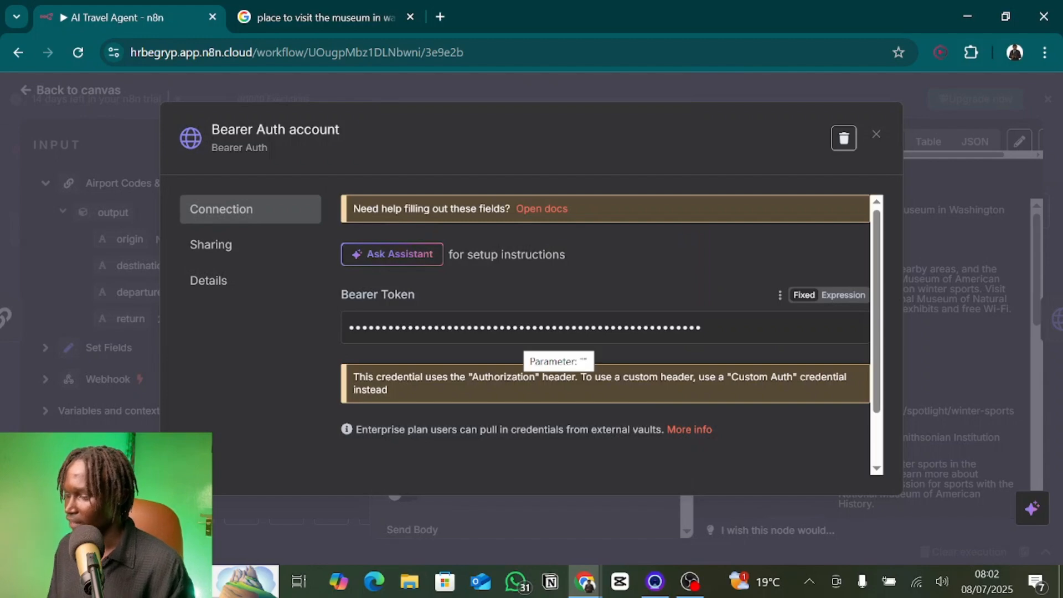
pyautogui.doubleClick(465, 328)
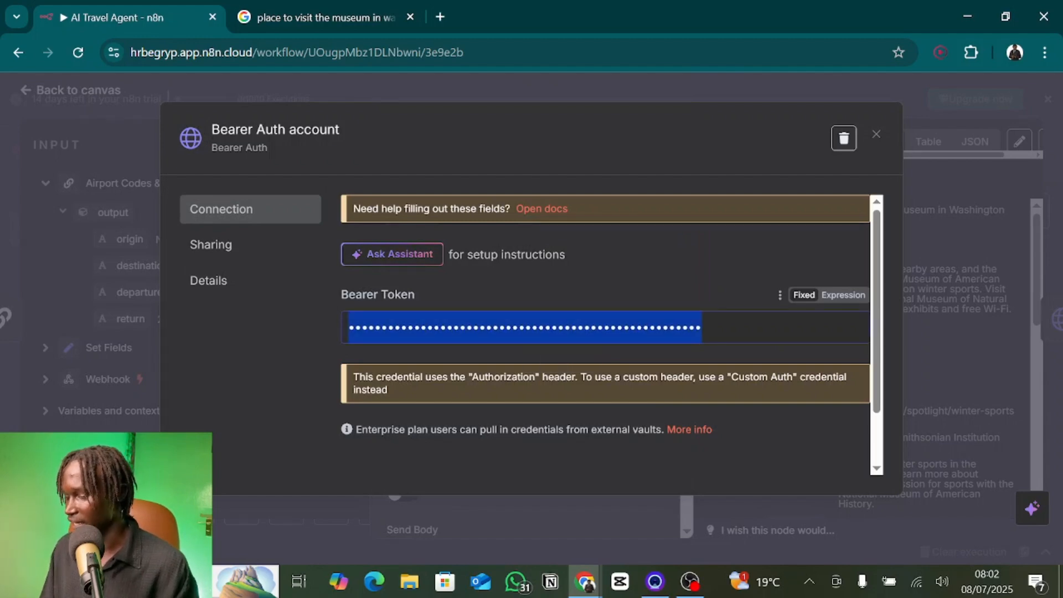
pyautogui.scroll(-1, 847, 426)
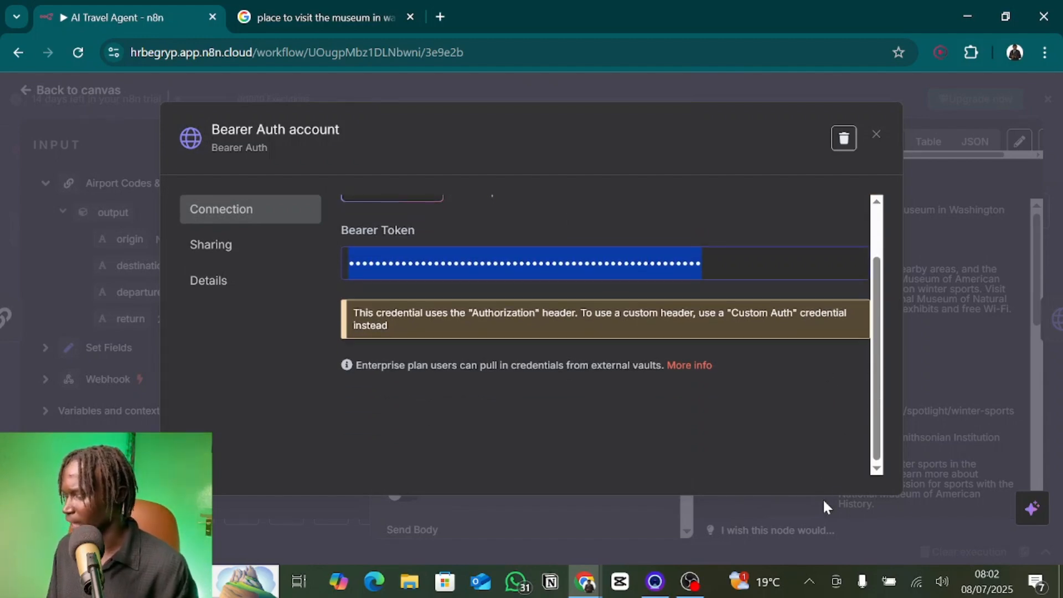
pyautogui.scroll(1, 712, 332)
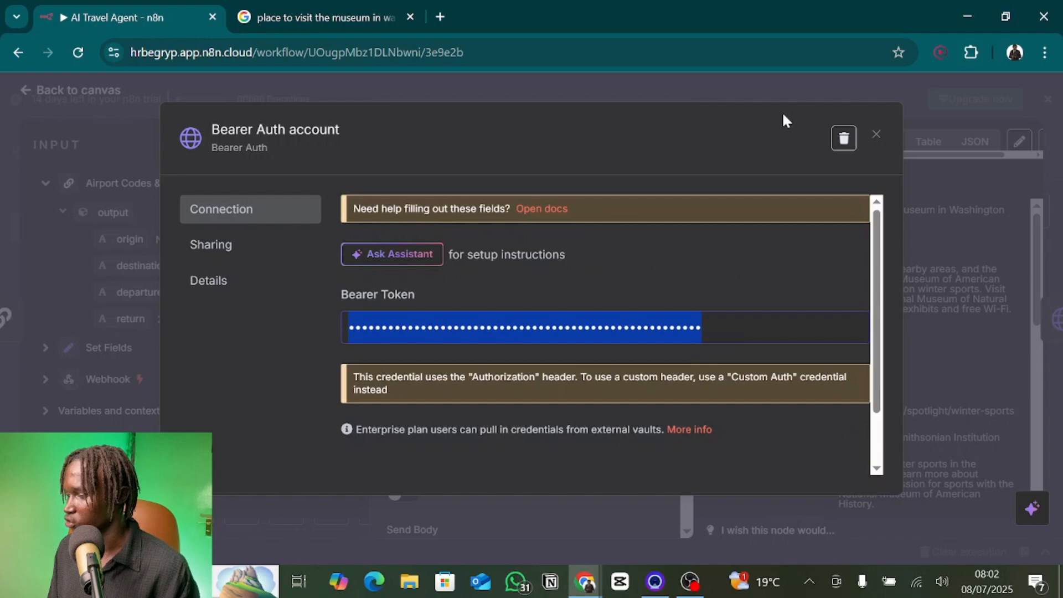
pyautogui.click(875, 135)
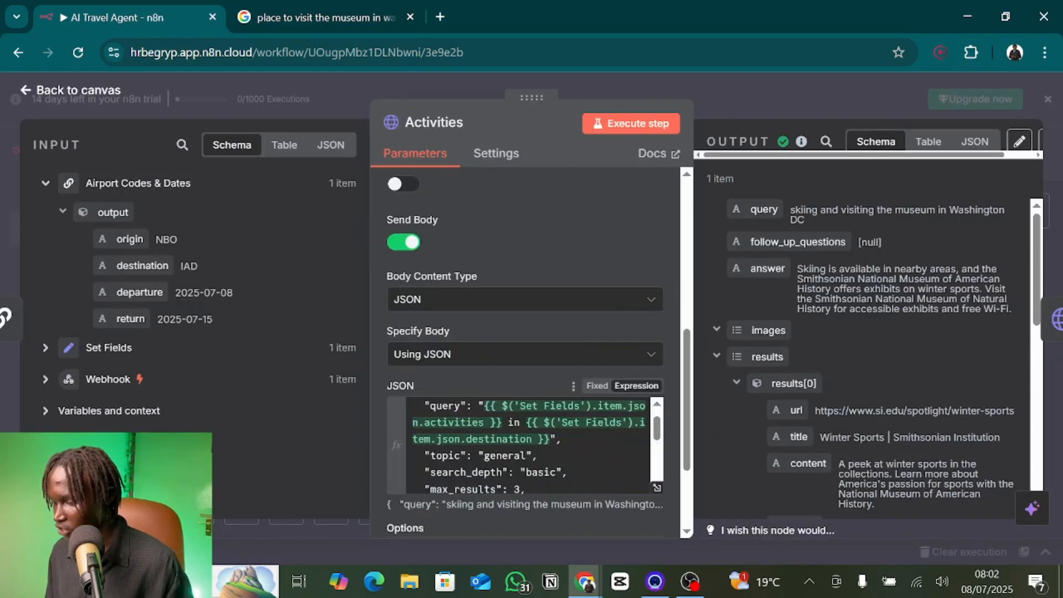
# Review the Activities node's JSON request body and highlight the Set Fields expressions in its query
pyautogui.scroll(-7, 463, 332)
pyautogui.scroll(1, 463, 349)
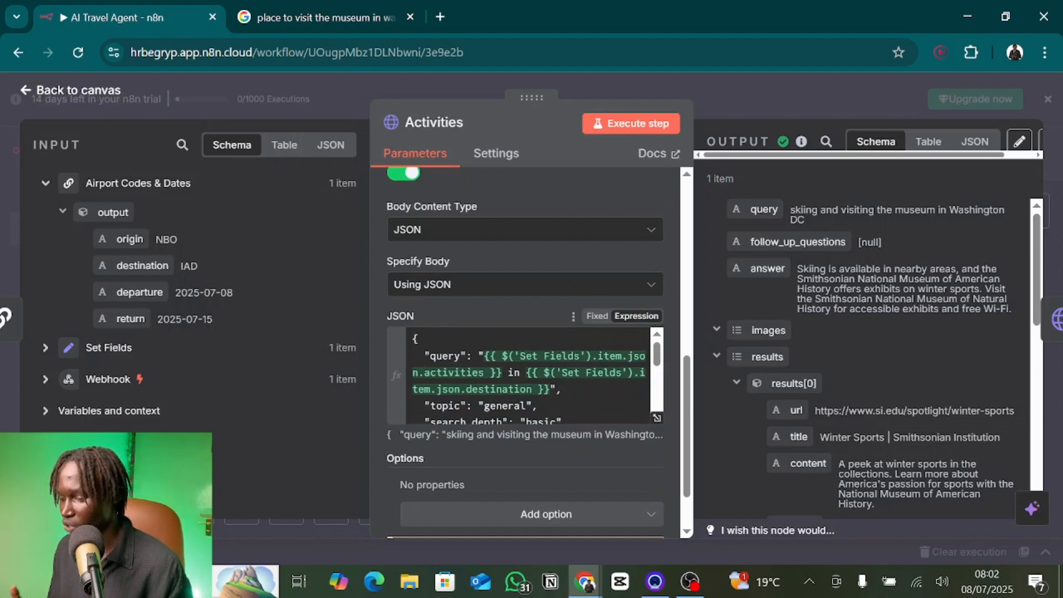
pyautogui.scroll(-3, 529, 376)
pyautogui.scroll(3, 528, 377)
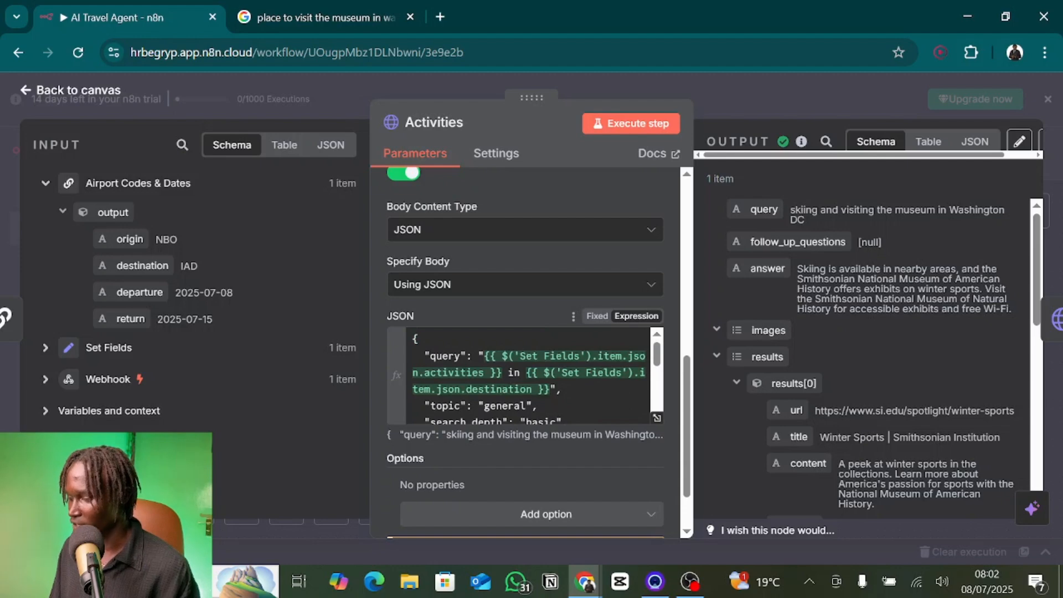
pyautogui.moveTo(484, 356); pyautogui.dragTo(545, 390)
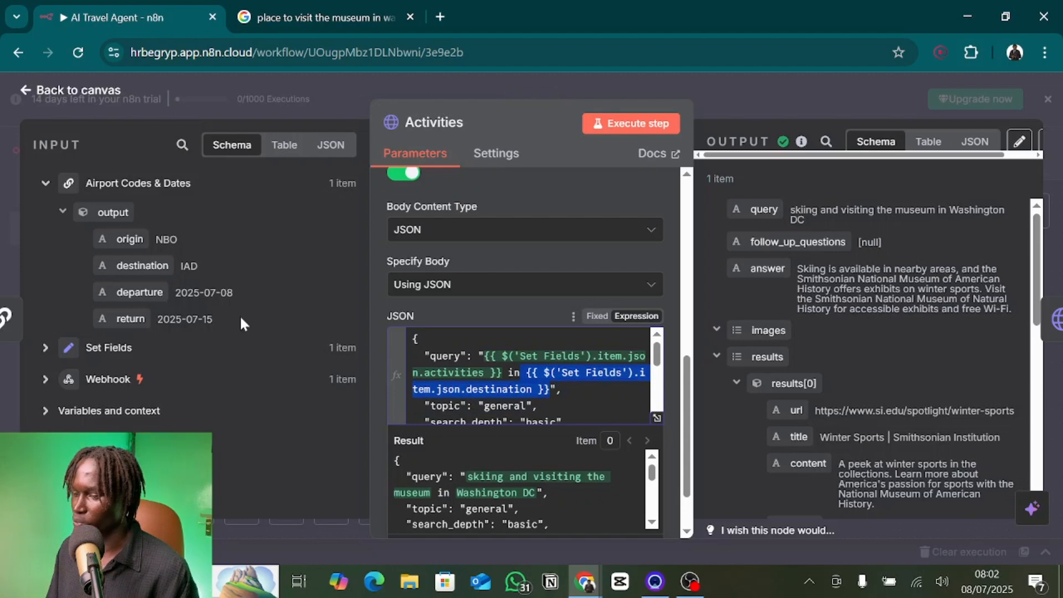
# Expand the Set Fields input data and match its activities and destination fields to the expressions in the JSON query
pyautogui.click(321, 379)
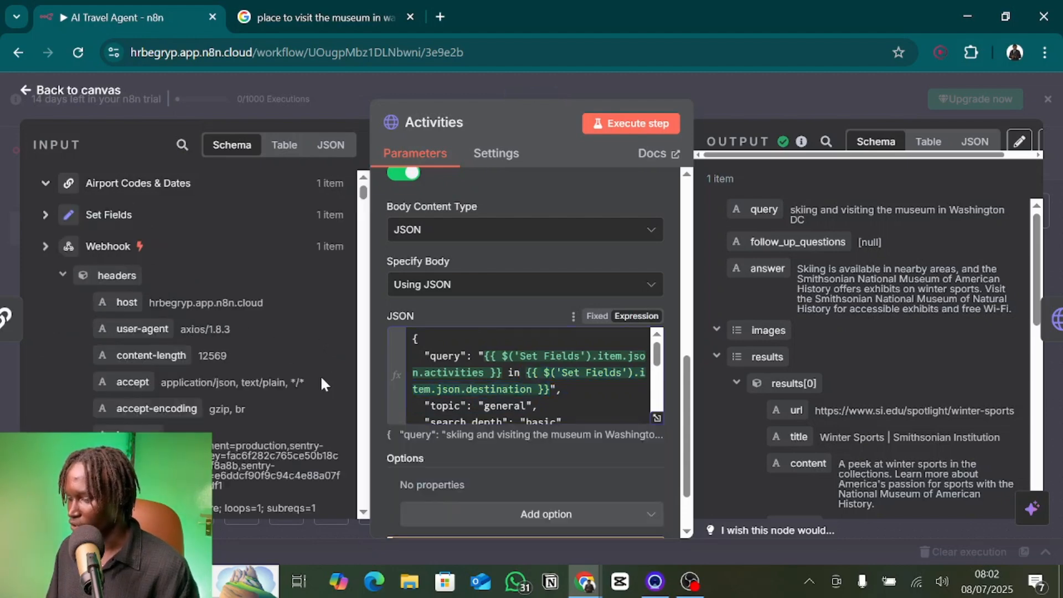
pyautogui.click(46, 248)
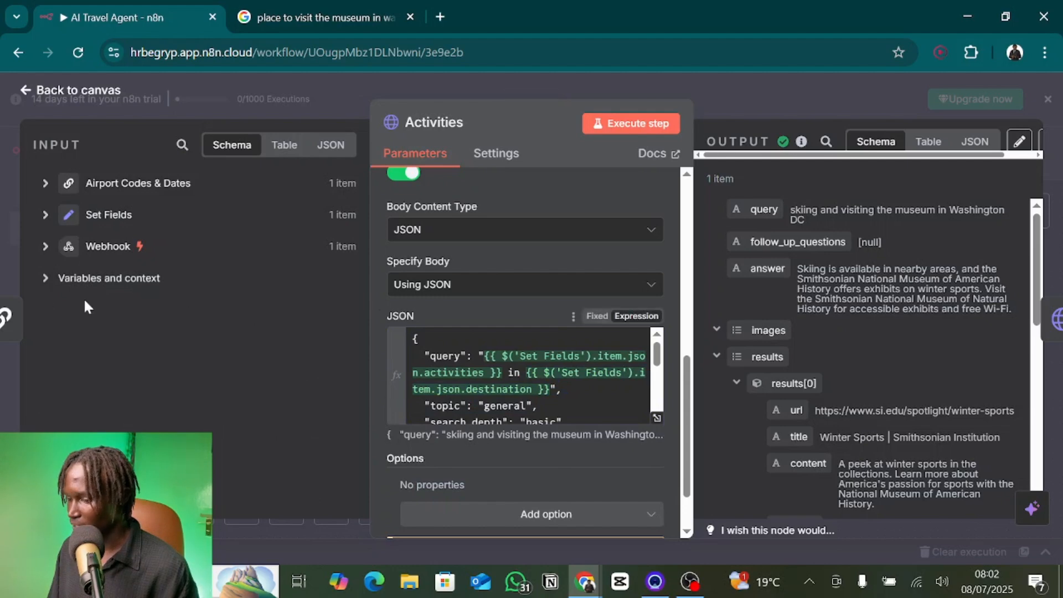
pyautogui.click(45, 215)
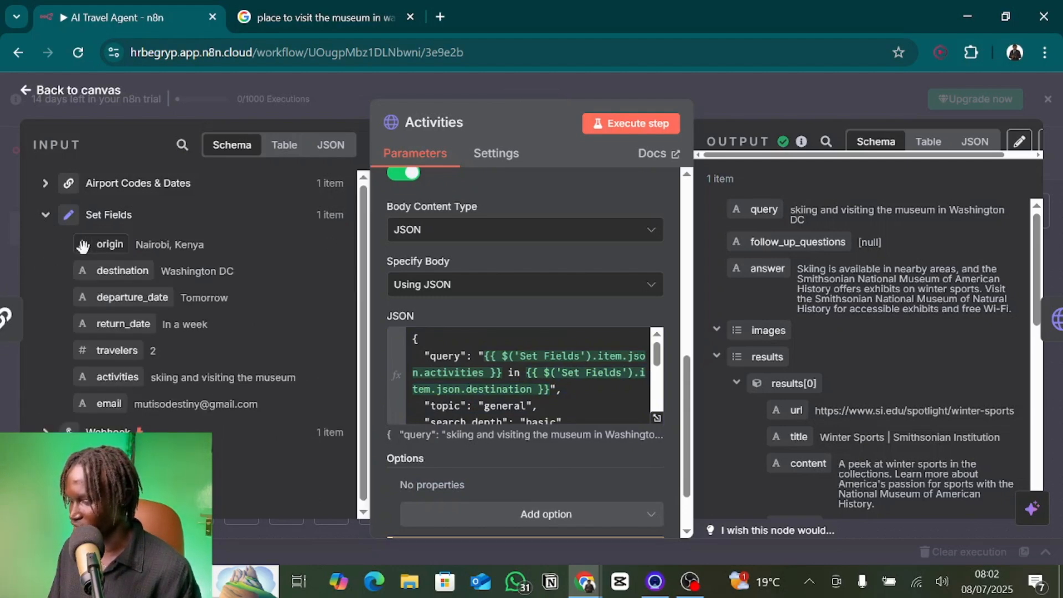
pyautogui.moveTo(113, 377)
pyautogui.mouseDown()
pyautogui.moveTo(504, 370)
pyautogui.moveTo(428, 381)
pyautogui.moveTo(120, 368)
pyautogui.mouseUp()
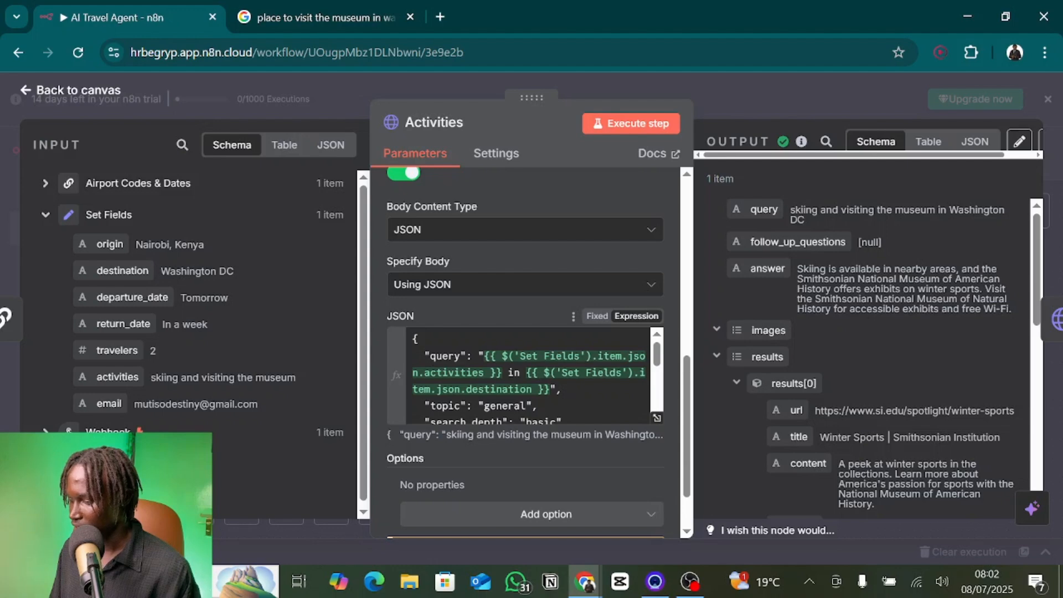
pyautogui.moveTo(520, 373); pyautogui.dragTo(491, 373)
pyautogui.moveTo(114, 271); pyautogui.dragTo(123, 299)
pyautogui.scroll(-5, 479, 393)
pyautogui.scroll(5, 478, 459)
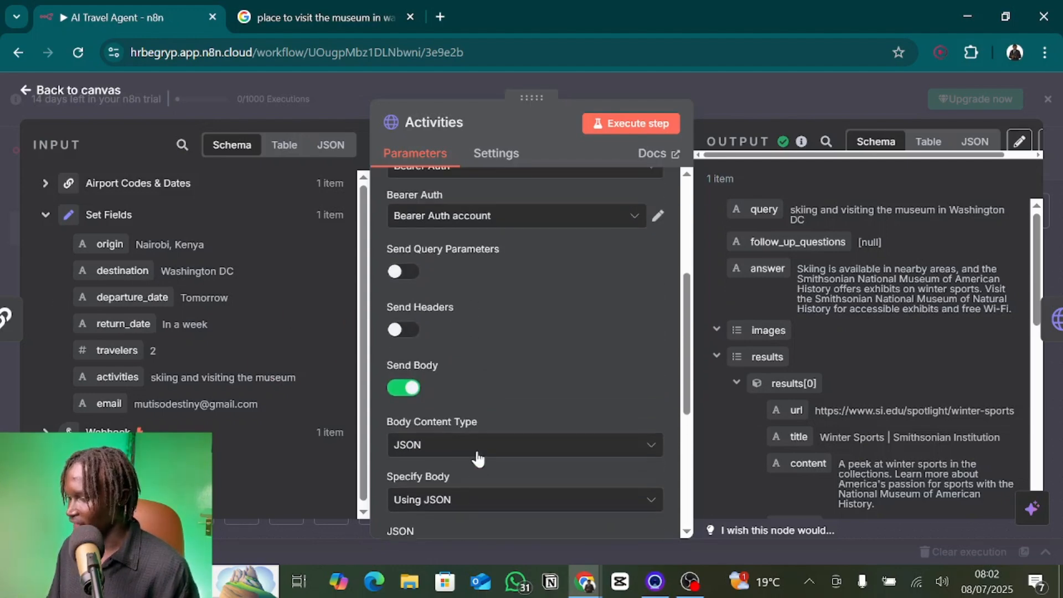
# Close the Activities node, then open serpapi.com in a new browser window, sign in with Google and copy the private API key
pyautogui.click(719, 82)
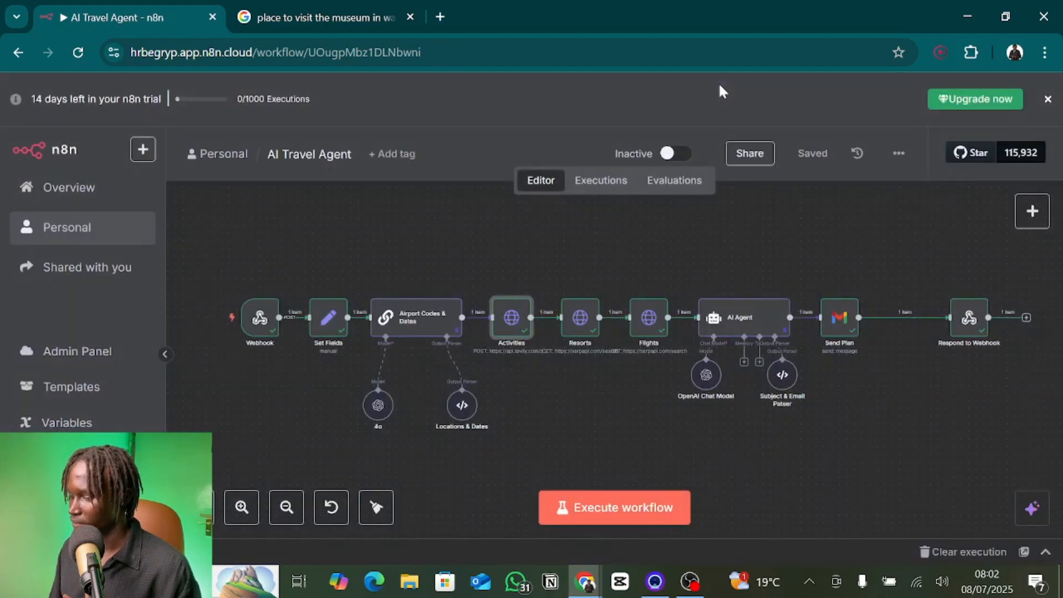
pyautogui.click(542, 432)
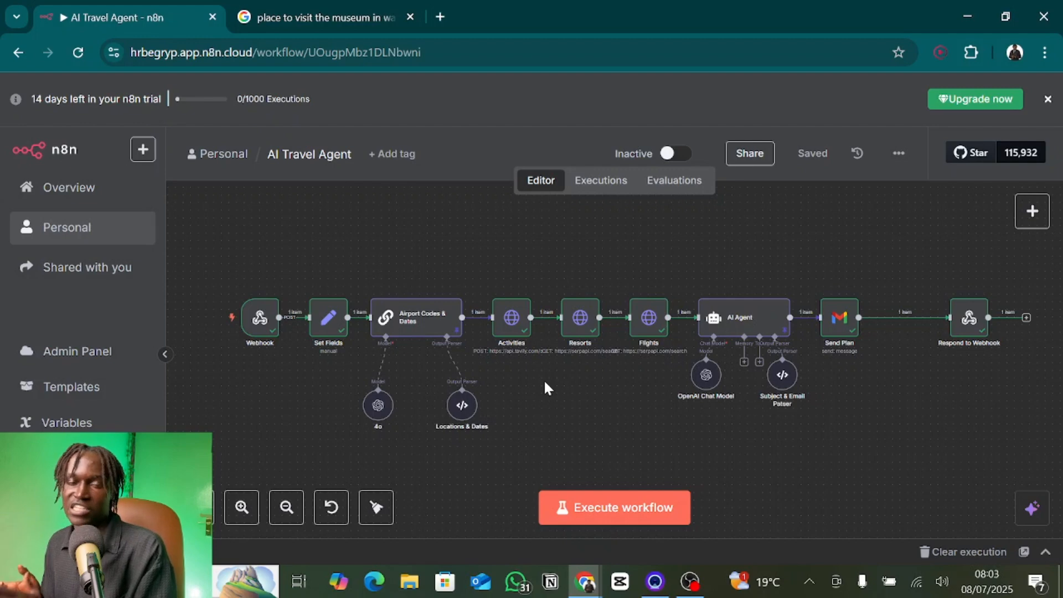
pyautogui.hotkey('ctrl', 'n')
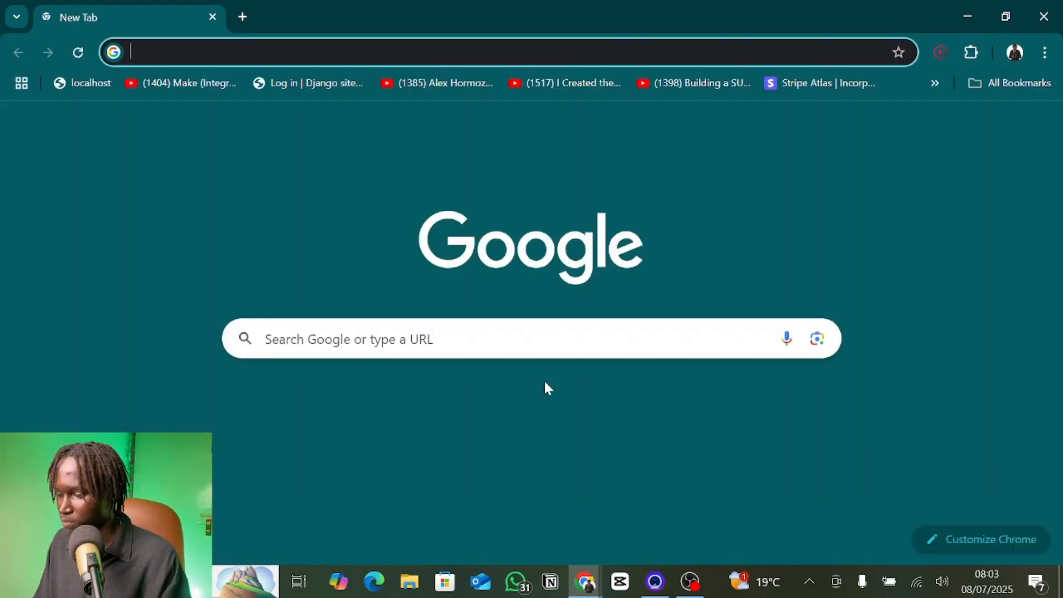
pyautogui.write('ser')
pyautogui.press('Return')
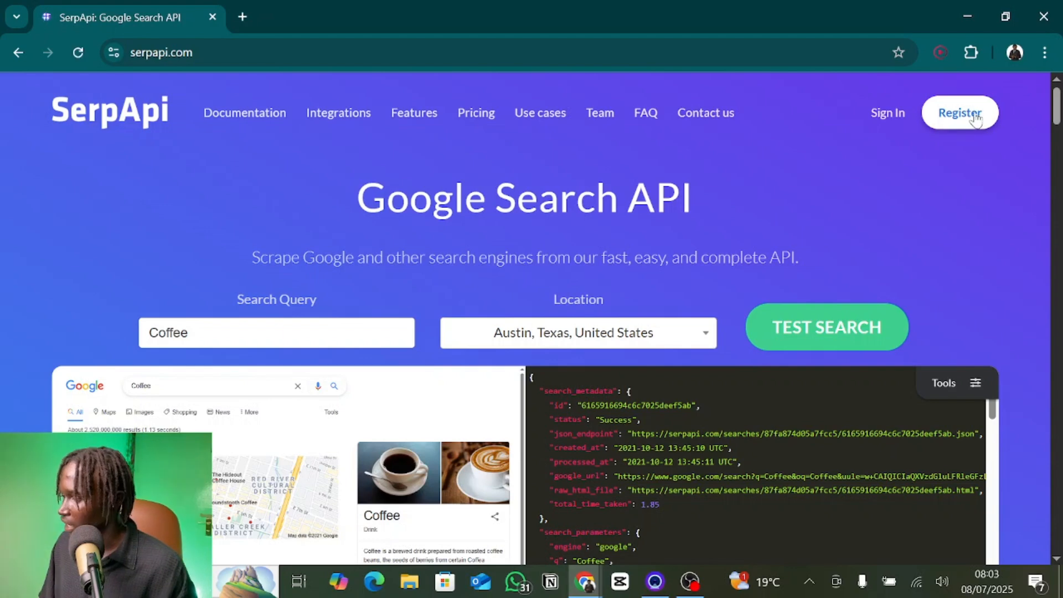
pyautogui.click(885, 114)
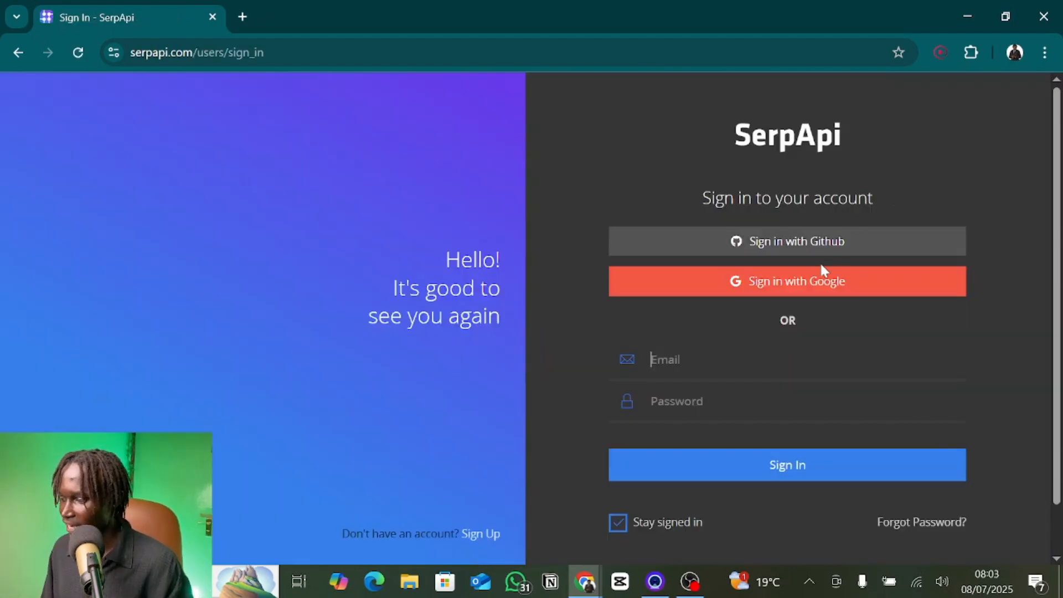
pyautogui.click(789, 292)
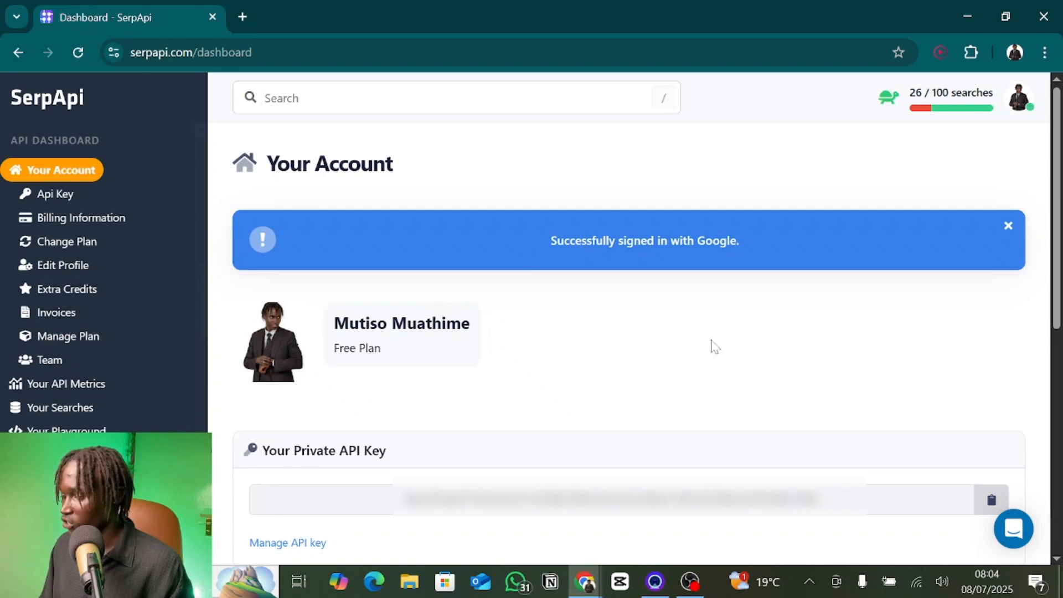
pyautogui.click(991, 500)
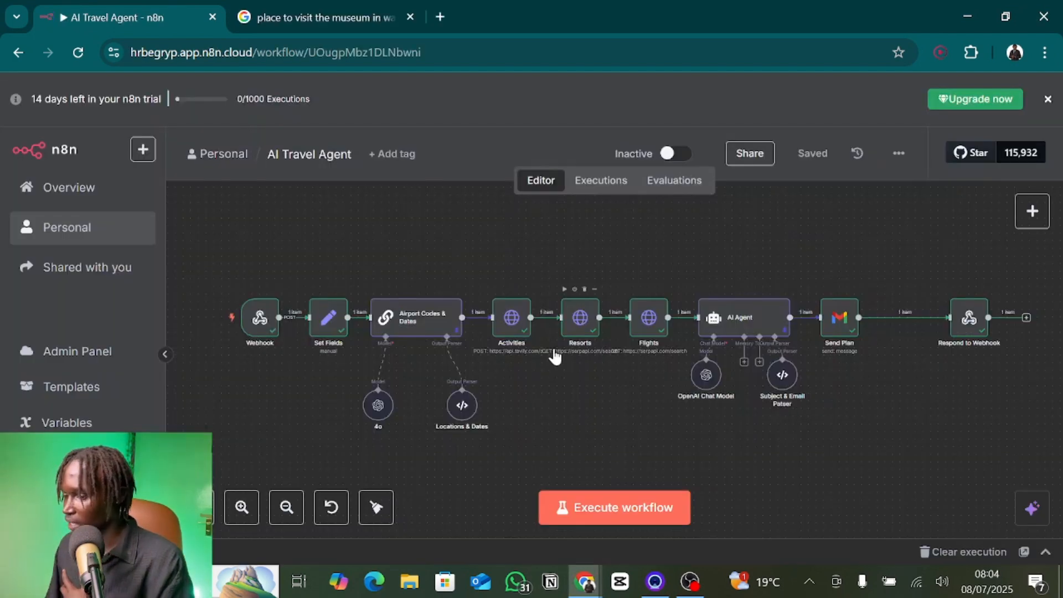
# Open the Resorts node in n8n and inspect its Authentication and Credential Type options, keeping Predefined Credential Type and SerpAPI
pyautogui.click(579, 327)
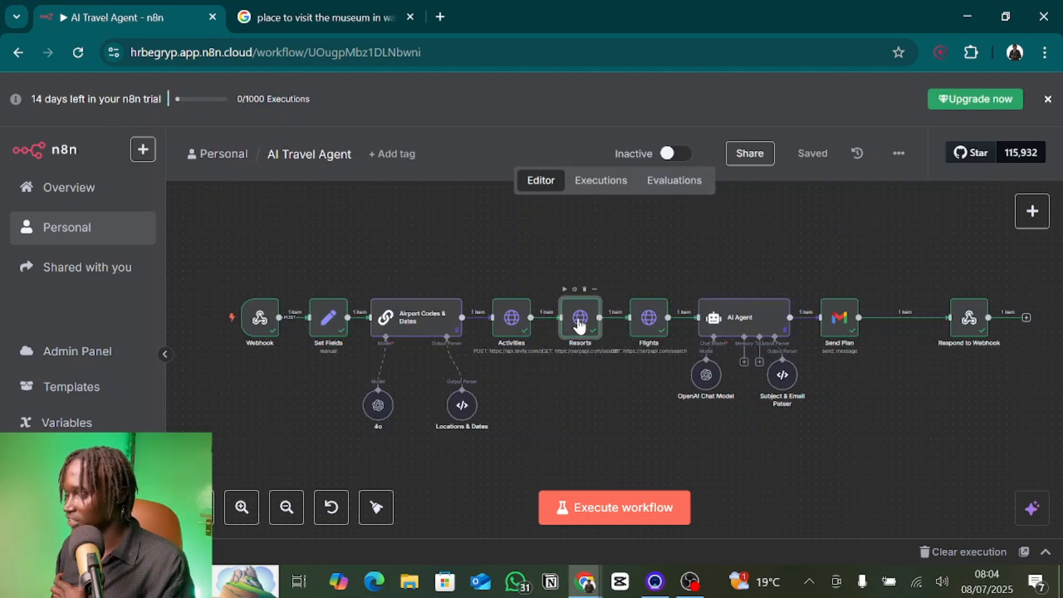
pyautogui.doubleClick(579, 324)
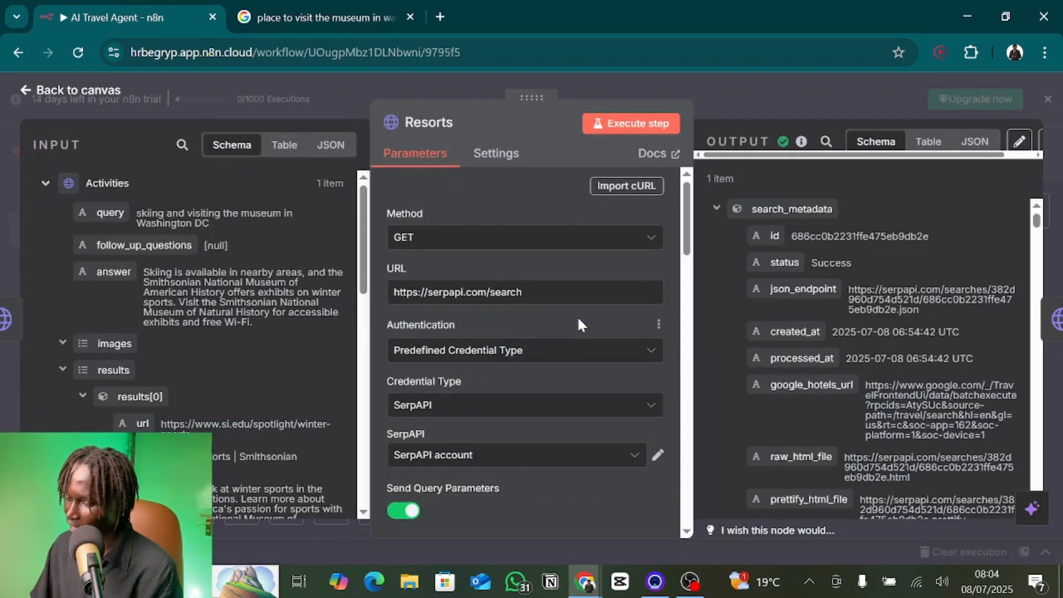
pyautogui.scroll(-1, 460, 368)
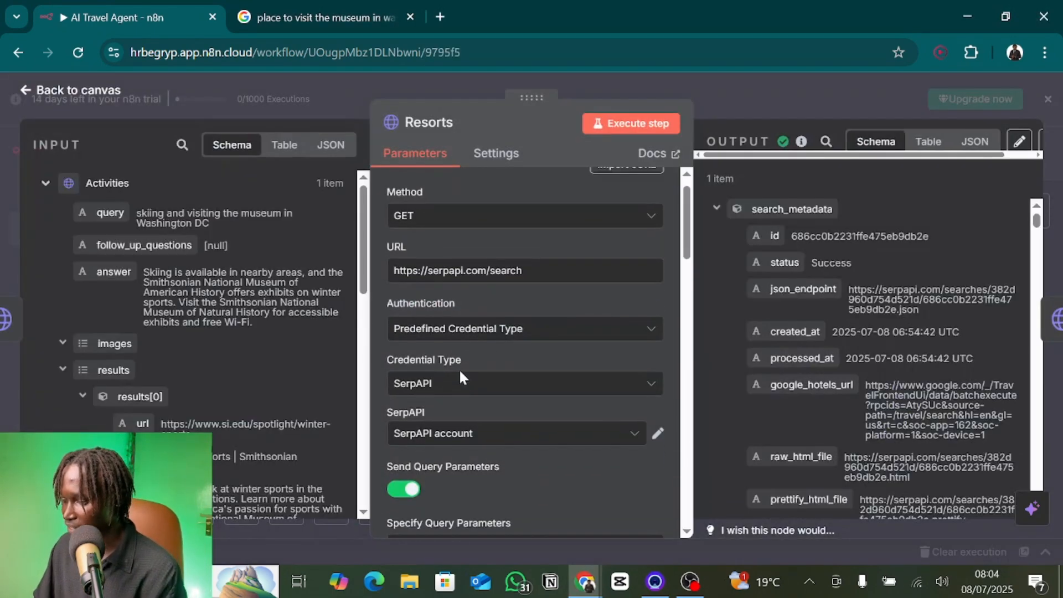
pyautogui.click(434, 330)
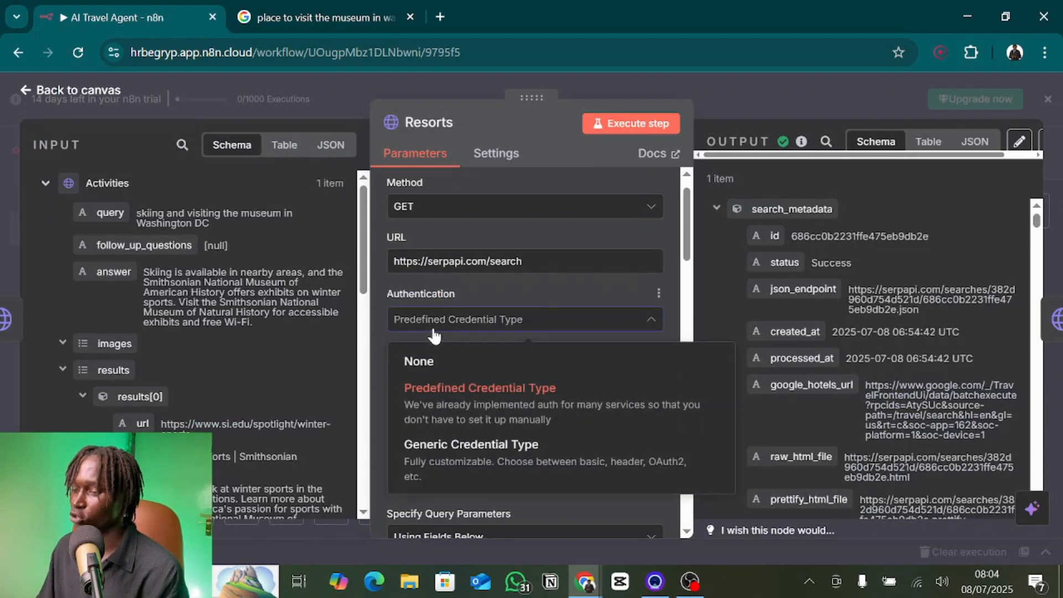
pyautogui.click(377, 322)
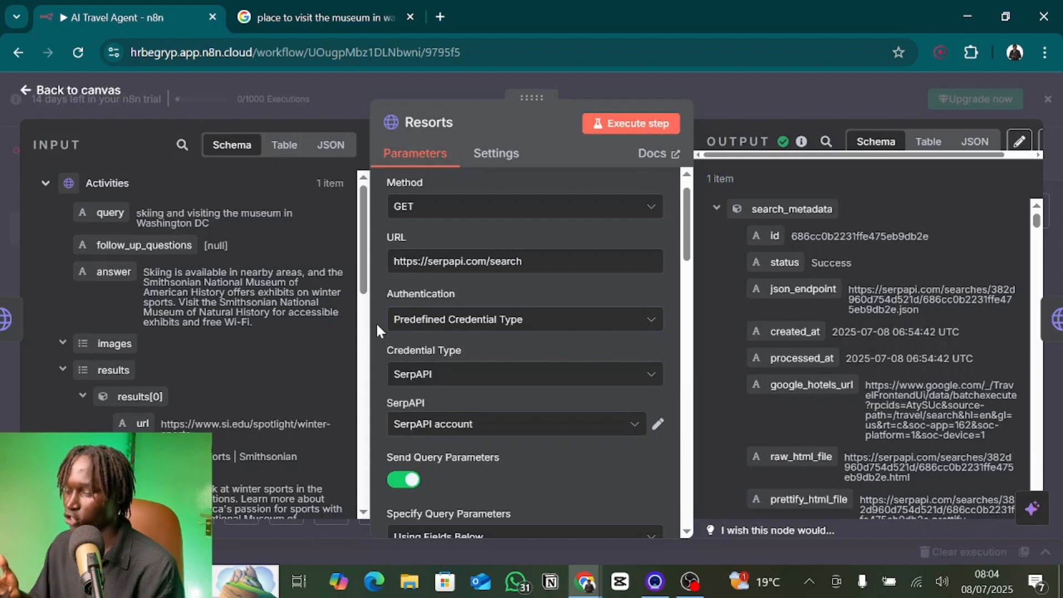
pyautogui.click(450, 378)
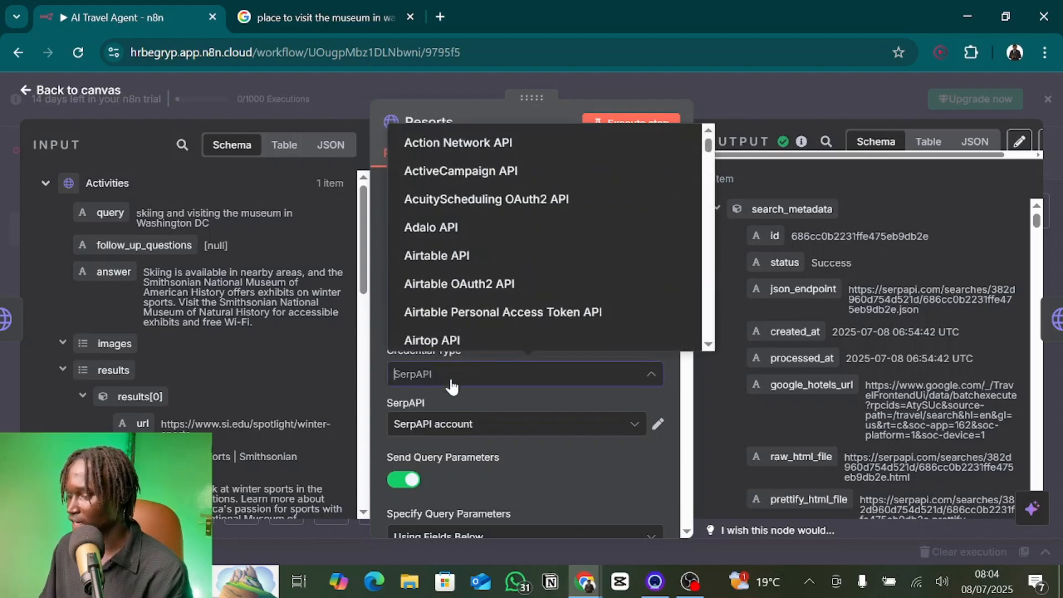
pyautogui.scroll(-2, 431, 313)
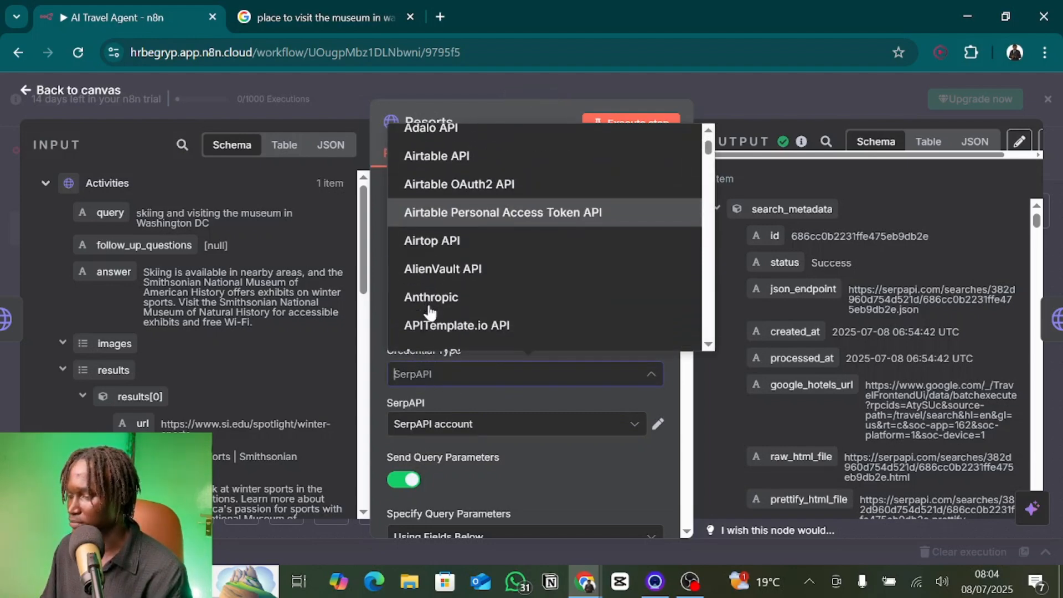
pyautogui.scroll(-10, 431, 312)
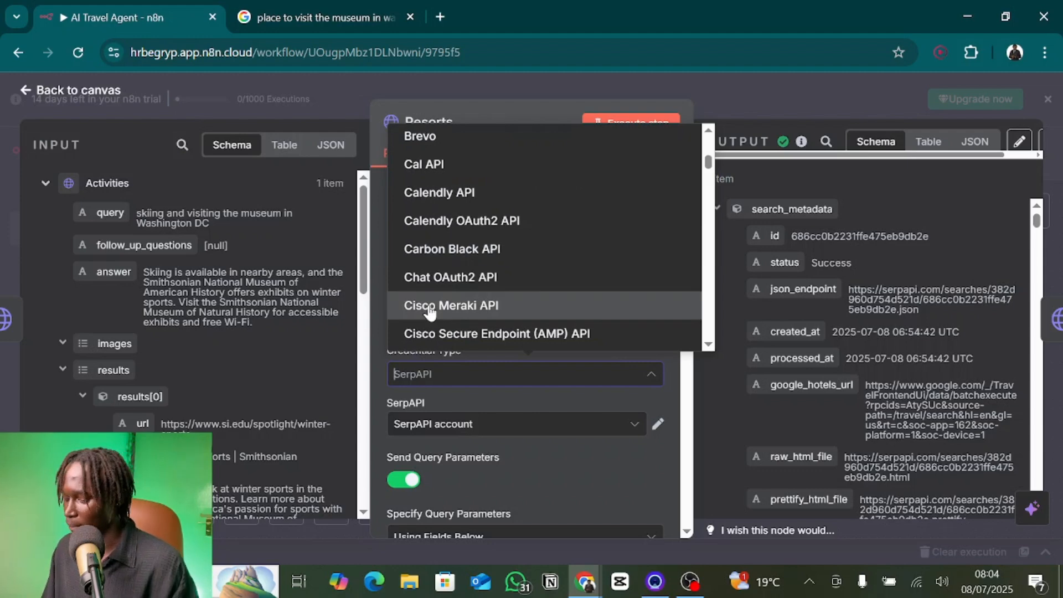
pyautogui.click(426, 386)
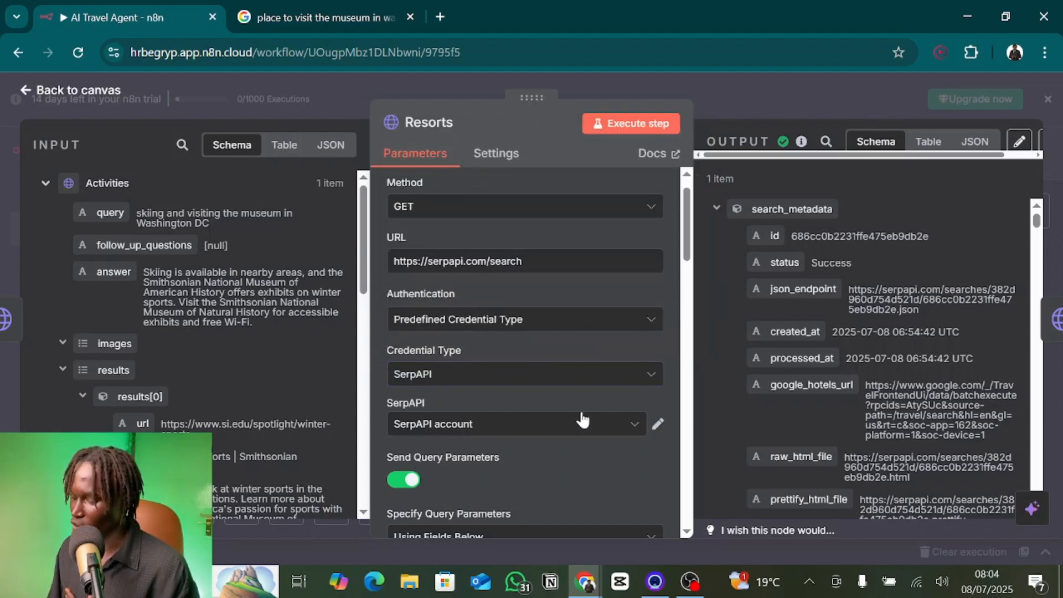
# Inspect the API Key field in the Resorts node's SerpAPI account credential and close it without changes
pyautogui.click(656, 422)
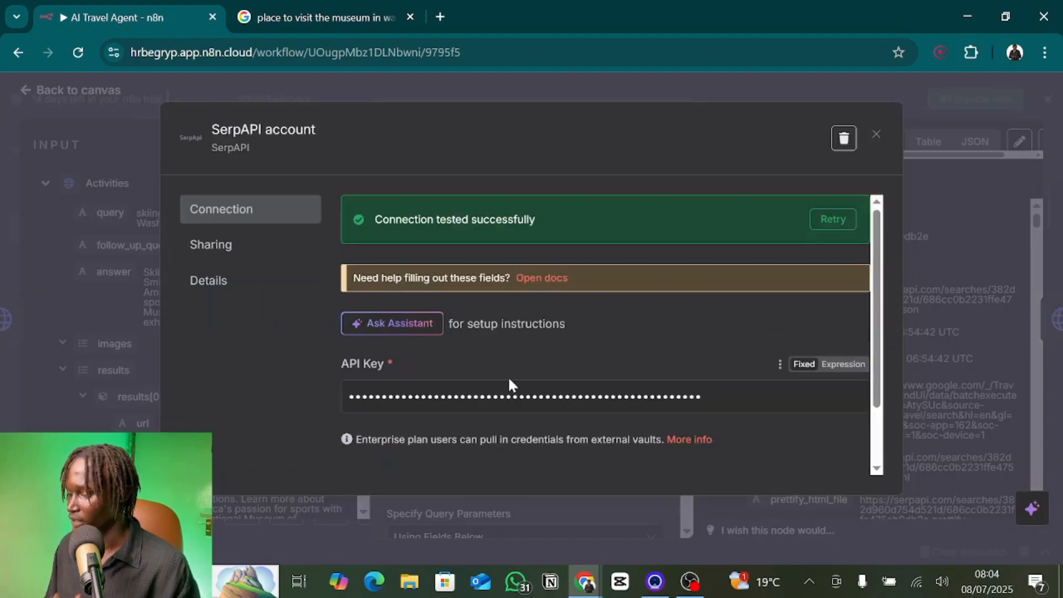
pyautogui.click(506, 396)
pyautogui.hotkey('ctrl', 'a')
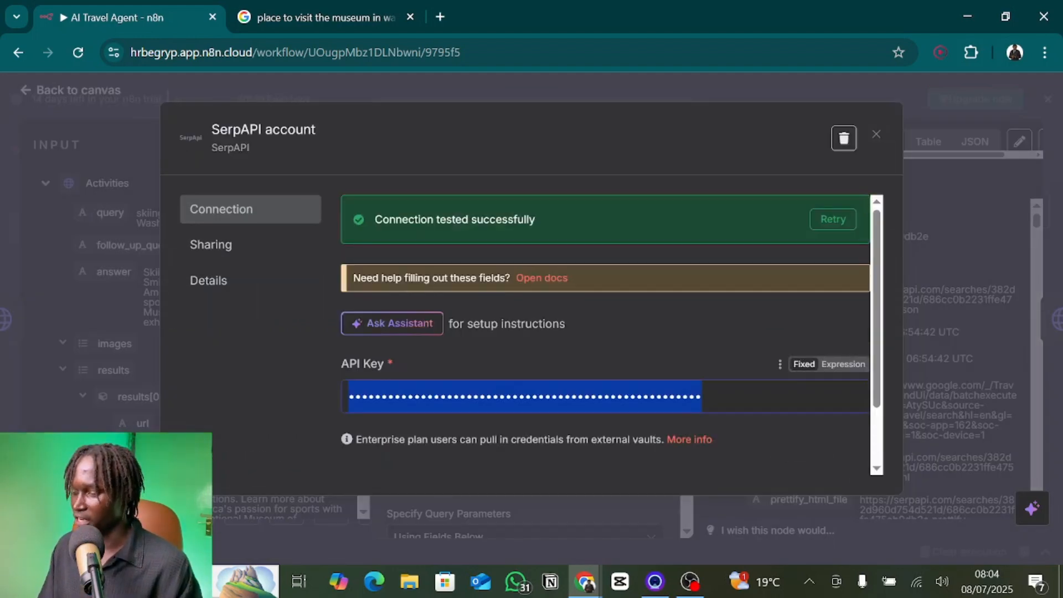
pyautogui.click(845, 425)
pyautogui.scroll(-2, 845, 424)
pyautogui.scroll(2, 845, 424)
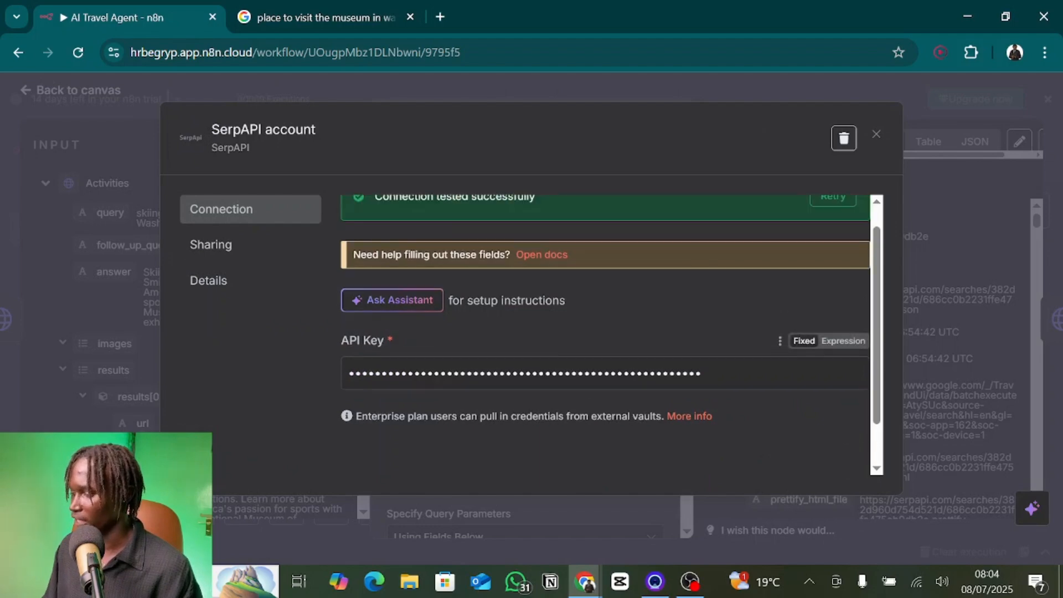
pyautogui.click(876, 136)
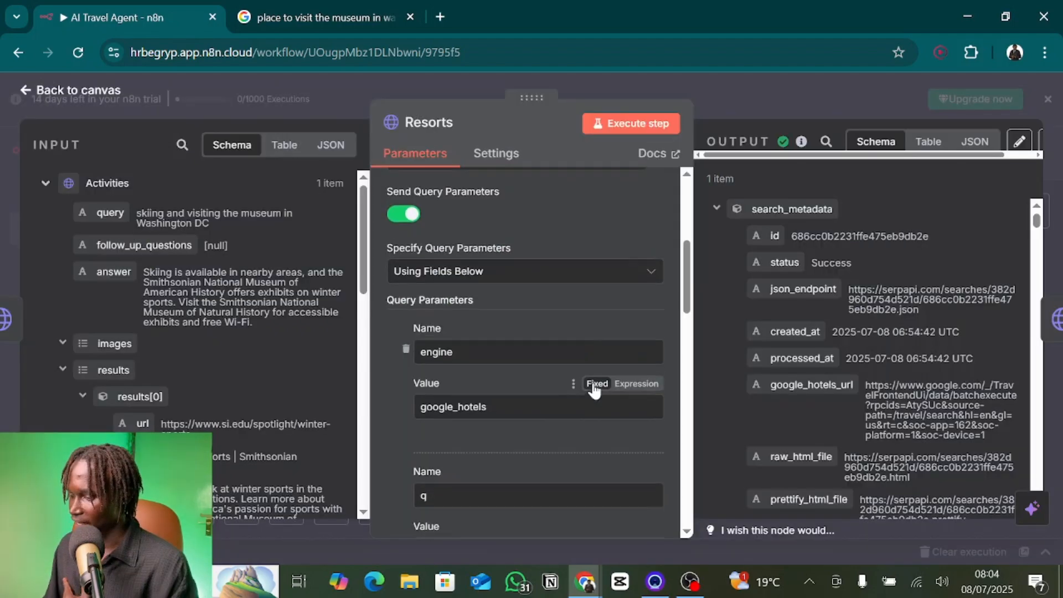
pyautogui.hotkey('alt', 'Tab')
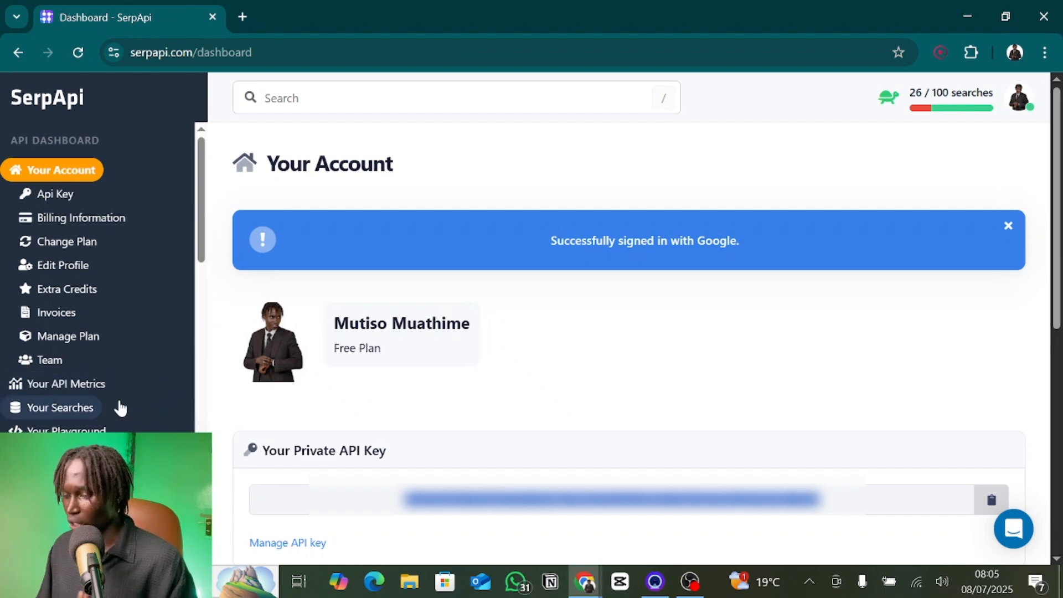
pyautogui.scroll(-4, 118, 397)
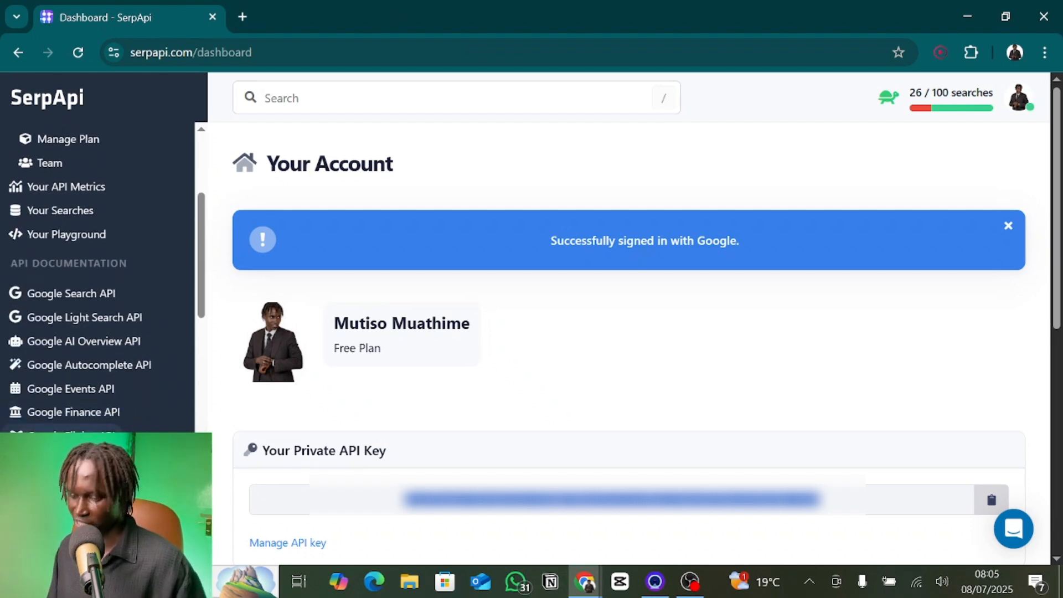
pyautogui.click(106, 483)
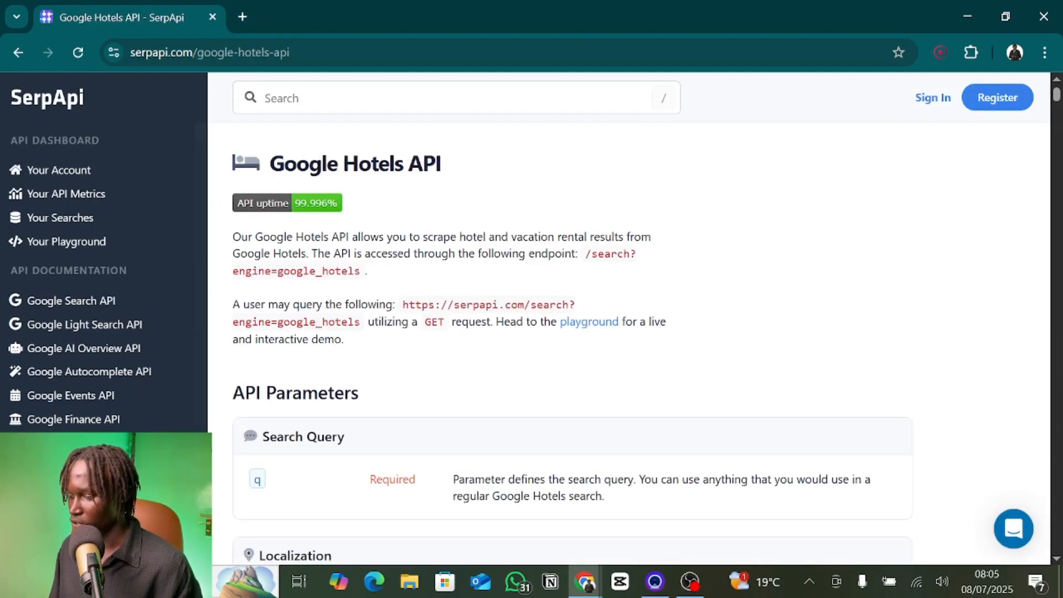
pyautogui.moveTo(569, 305); pyautogui.dragTo(402, 304)
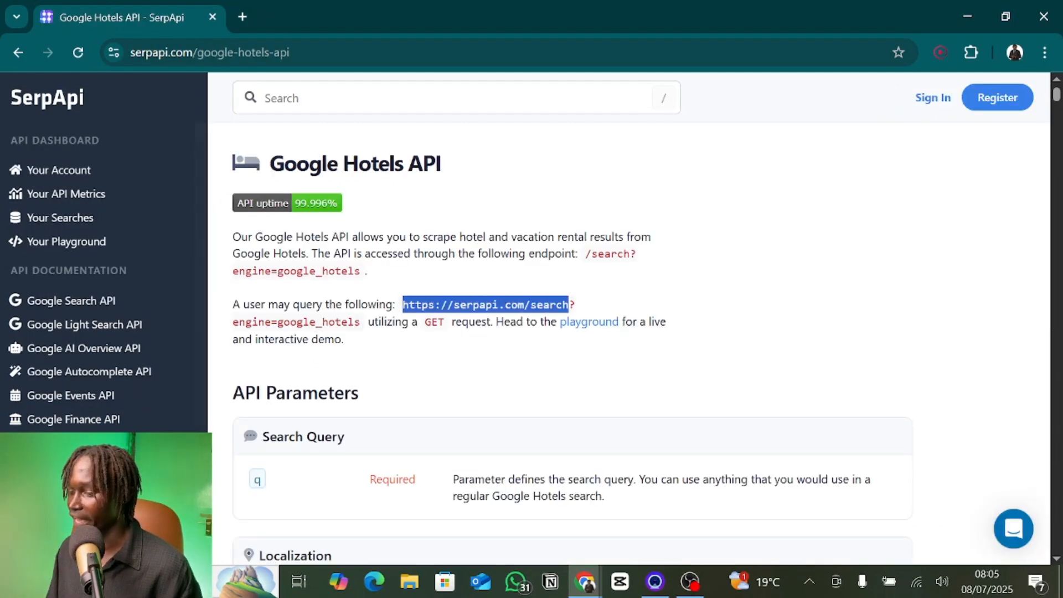
pyautogui.hotkey('alt', 'Tab')
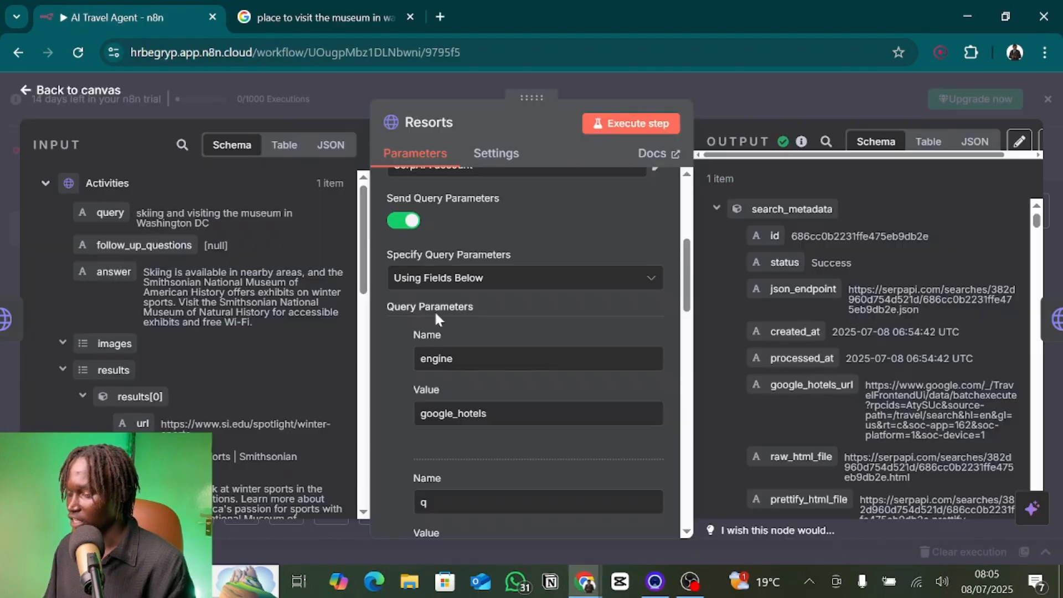
pyautogui.scroll(5, 602, 308)
pyautogui.moveTo(559, 293); pyautogui.dragTo(391, 293)
pyautogui.doubleClick(410, 319)
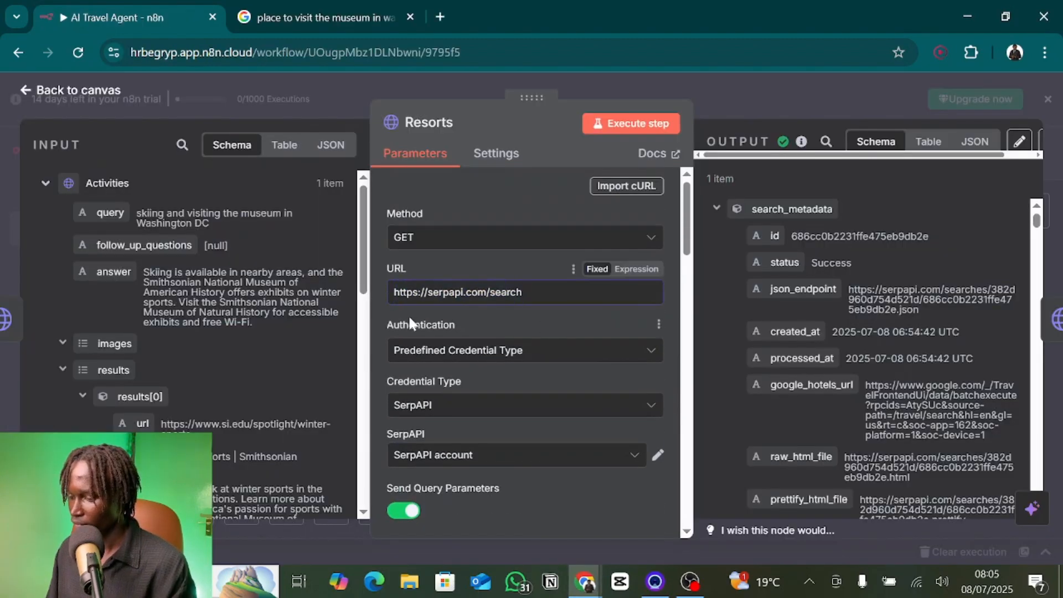
# Match the engine=google_hotels part of the documented request to the engine query parameter's name and value in the Resorts node
pyautogui.hotkey('alt', 'Tab')
pyautogui.scroll(-1, 424, 328)
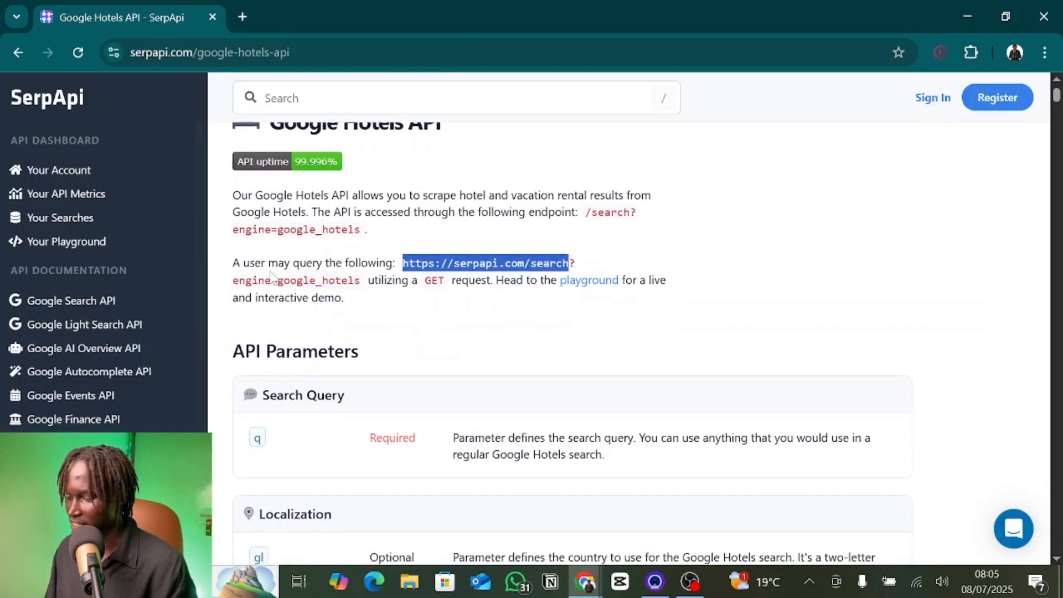
pyautogui.doubleClick(269, 280)
pyautogui.moveTo(270, 280)
pyautogui.mouseDown()
pyautogui.moveTo(296, 280)
pyautogui.moveTo(277, 280)
pyautogui.mouseUp()
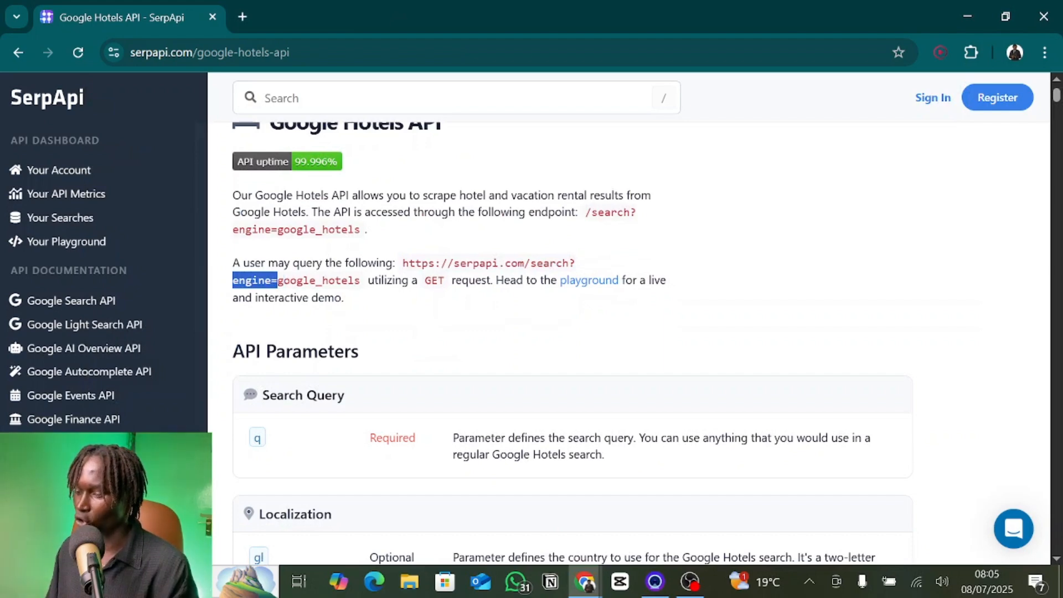
pyautogui.click(278, 281)
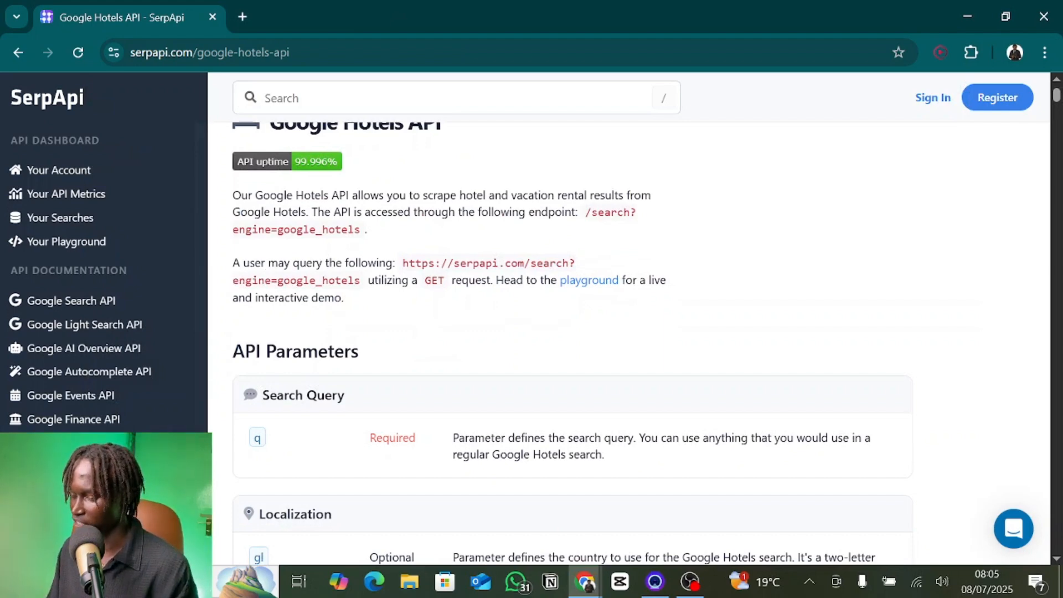
pyautogui.hotkey('alt', 'Tab')
pyautogui.scroll(-5, 423, 396)
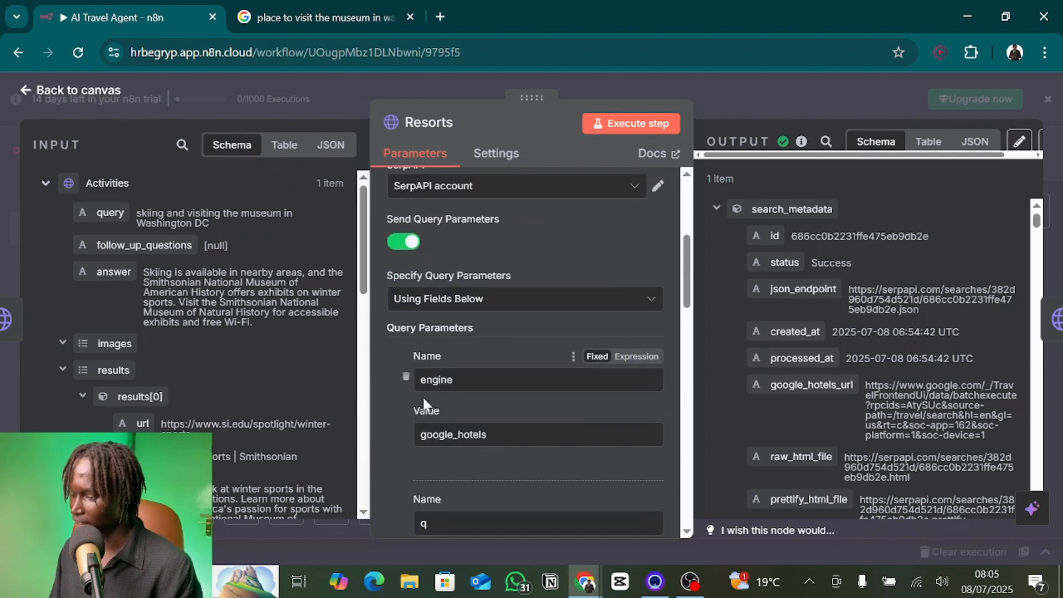
pyautogui.click(437, 355)
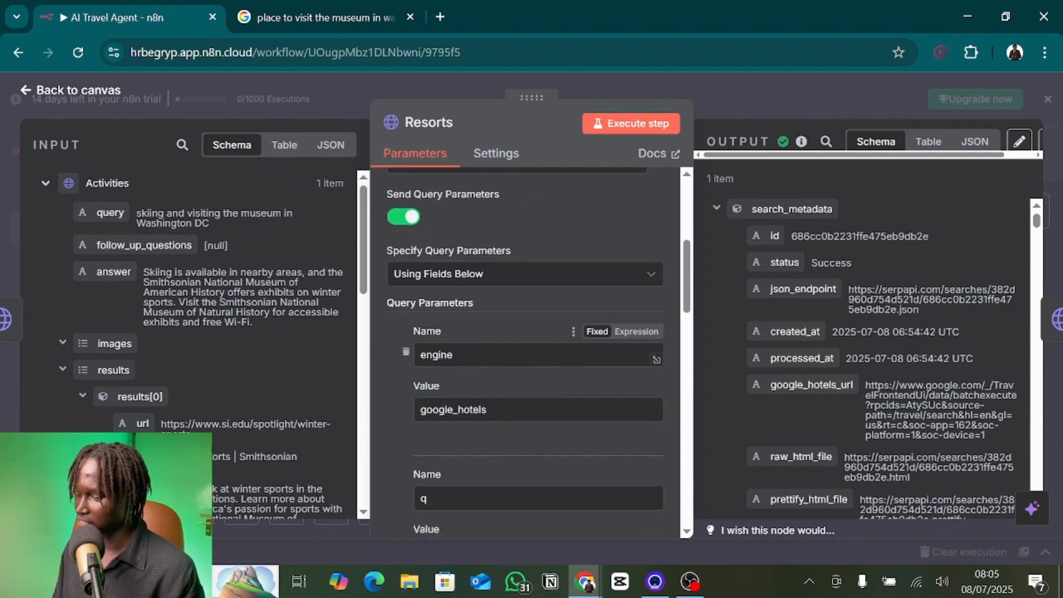
pyautogui.doubleClick(455, 410)
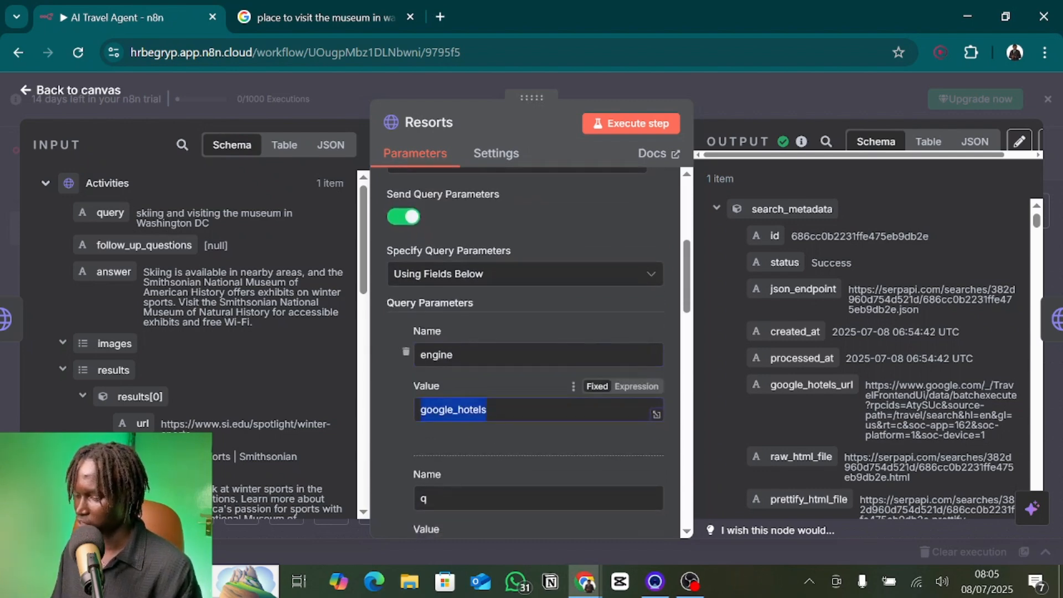
# Switch to SerpApi's Google Hotels API documentation and review the q, check_in_date, check_out_date and other advanced parameters
pyautogui.hotkey('alt', 'Tab')
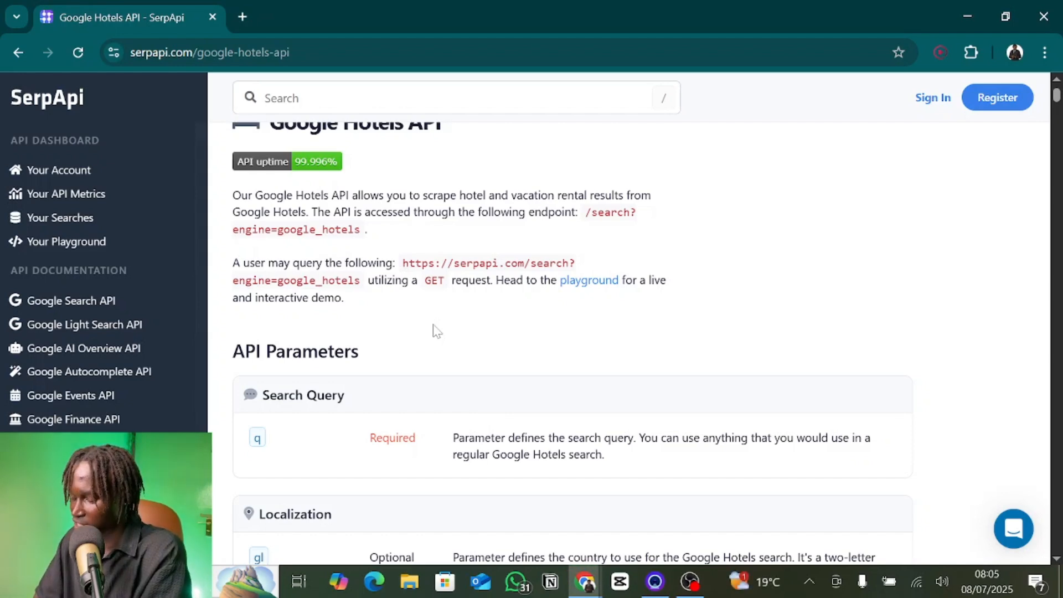
pyautogui.scroll(-1, 438, 331)
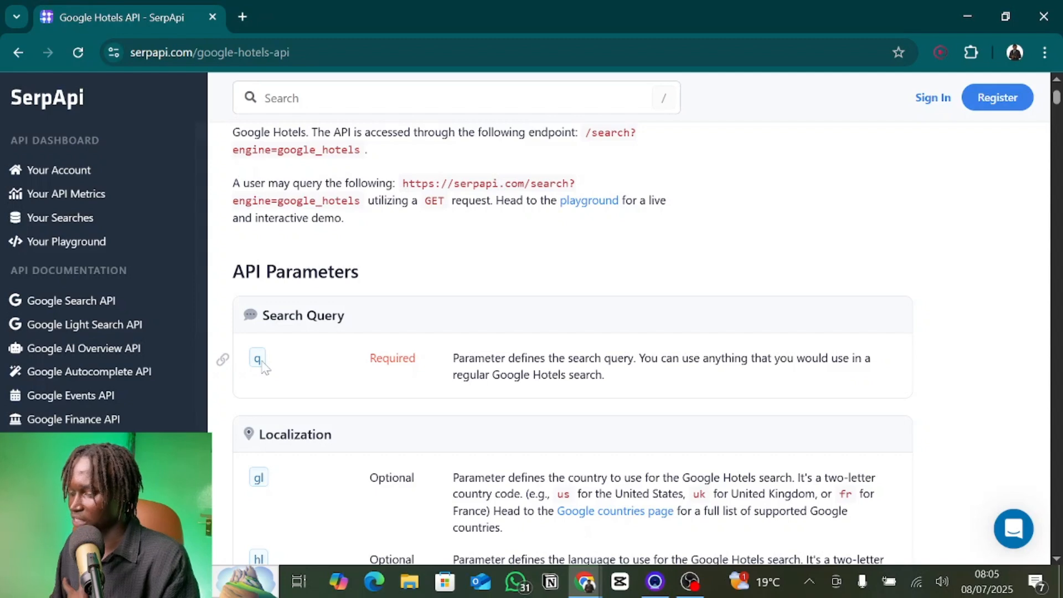
pyautogui.scroll(-7, 444, 356)
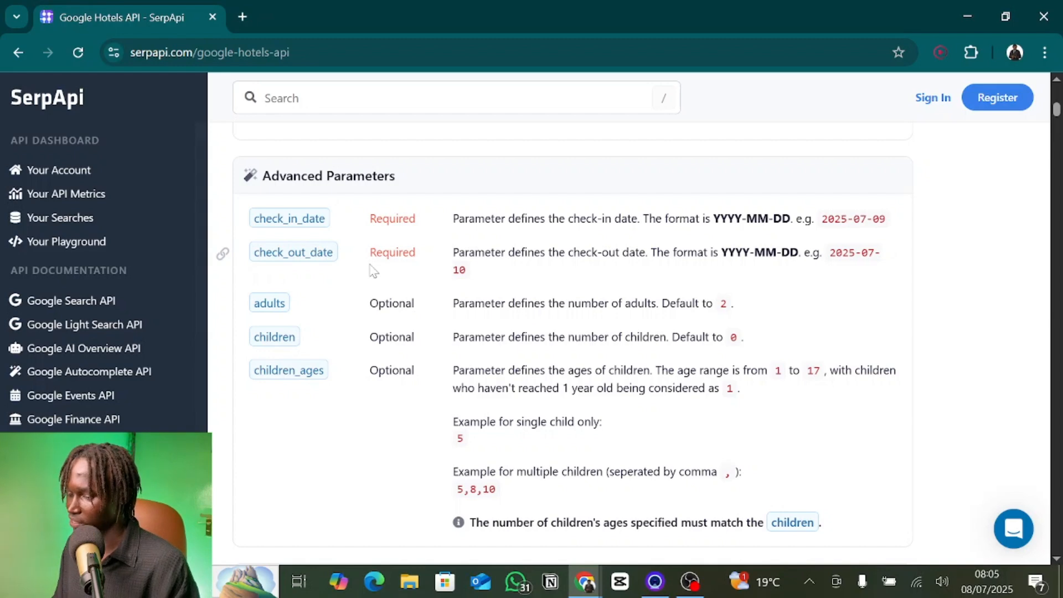
pyautogui.scroll(-1, 370, 270)
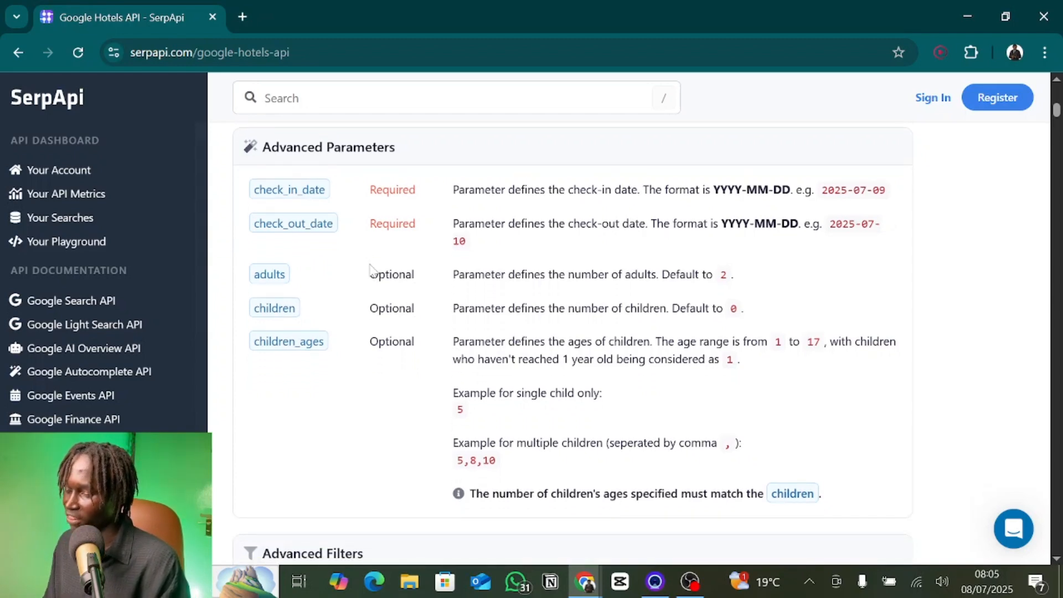
# Return to the Resorts node in n8n and replace the q parameter's value with the destination field from Set Fields
pyautogui.hotkey('alt', 'Tab')
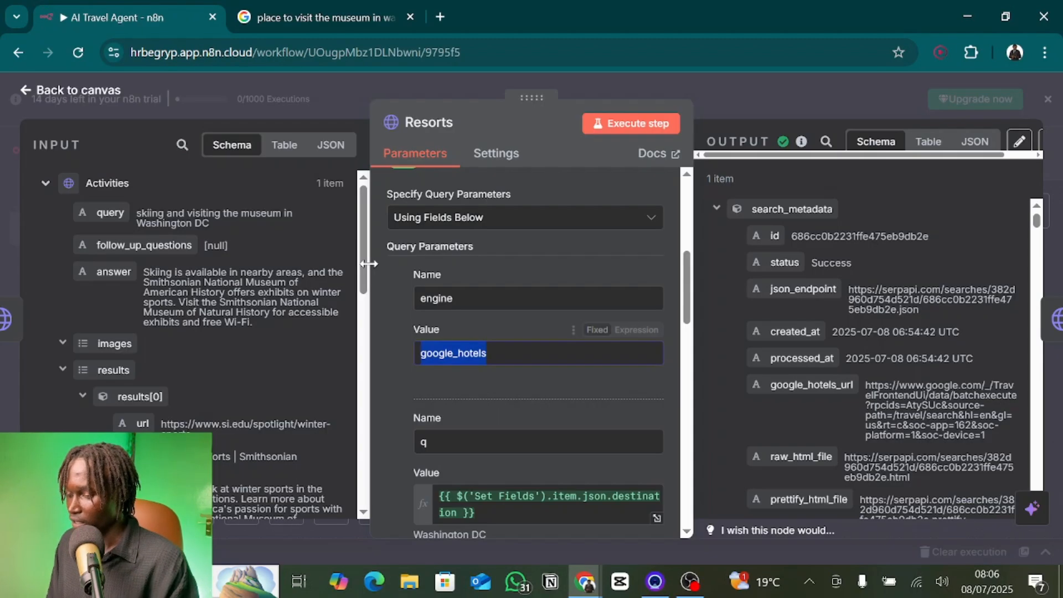
pyautogui.scroll(-3, 454, 370)
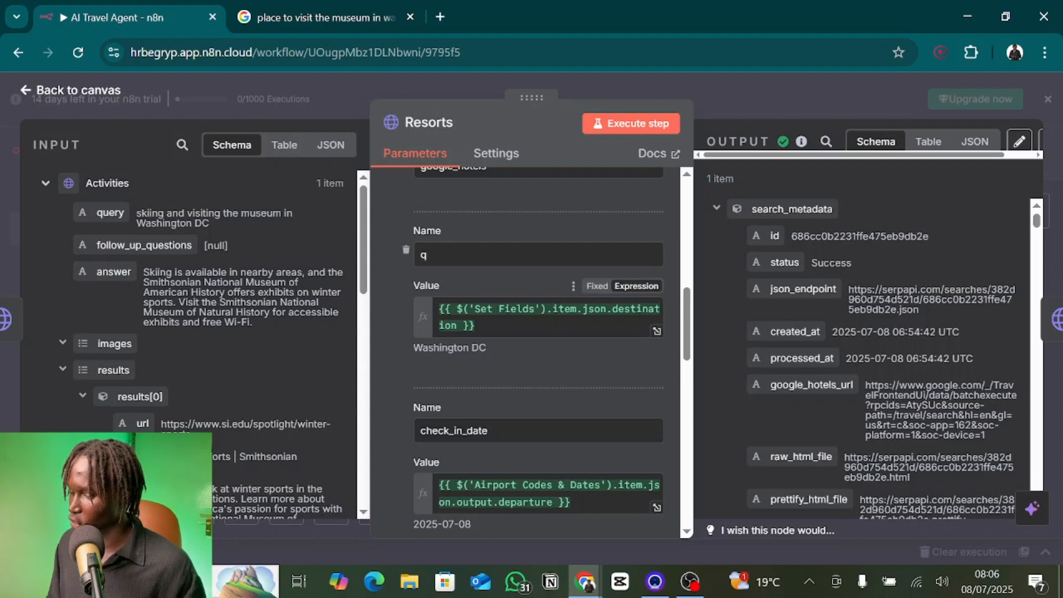
pyautogui.click(45, 183)
pyautogui.click(45, 246)
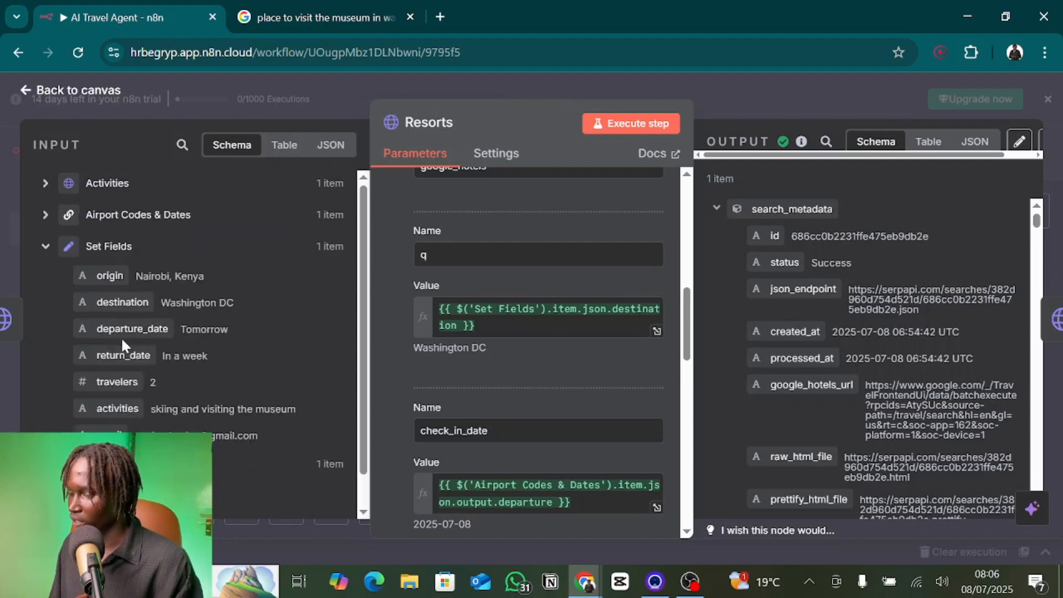
pyautogui.moveTo(108, 302); pyautogui.dragTo(545, 304)
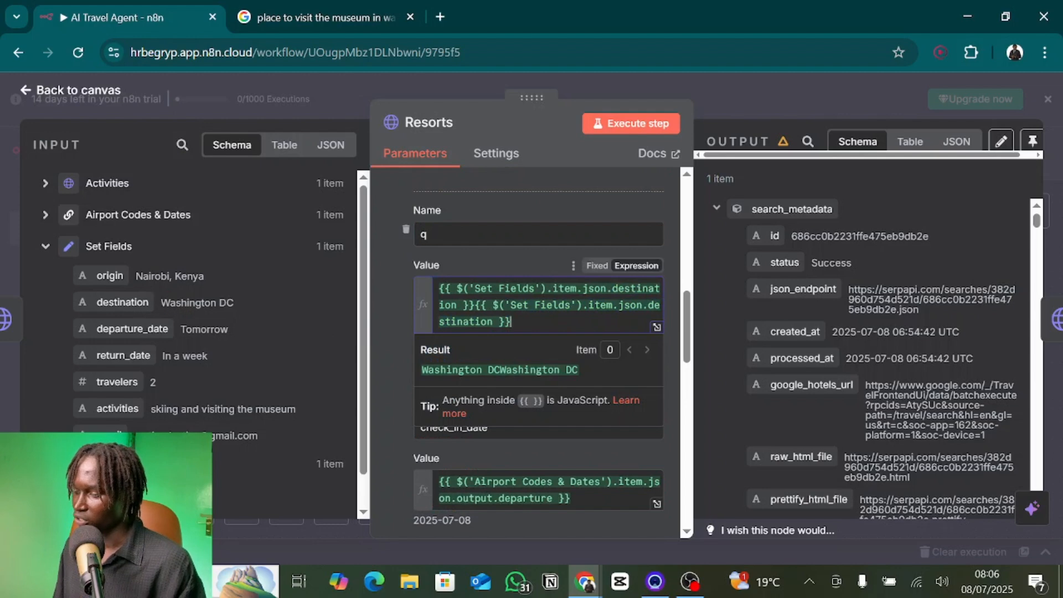
pyautogui.hotkey('ctrl', 'a')
pyautogui.press('BackSpace')
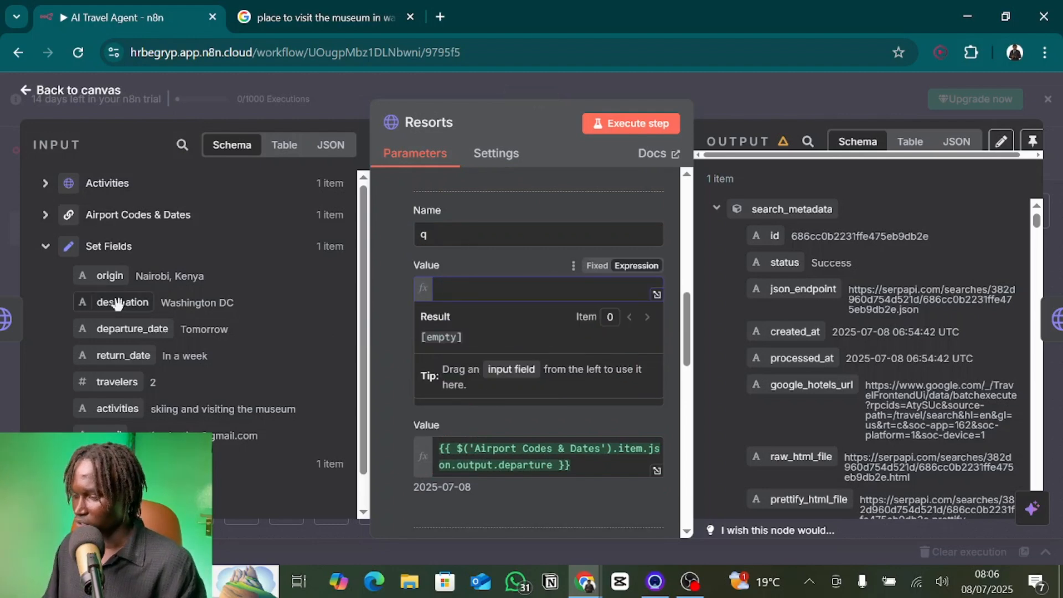
pyautogui.moveTo(116, 304); pyautogui.dragTo(505, 304)
# Review the Resorts node's check_in_date, check_out_date, adults and sort_by query parameters, and close the node
pyautogui.scroll(-3, 414, 377)
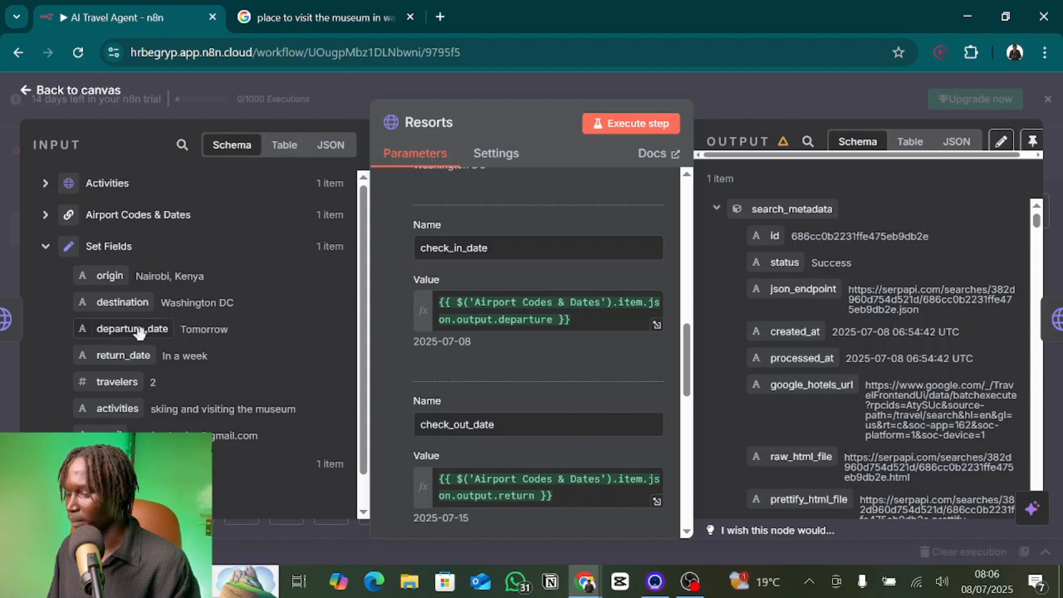
pyautogui.moveTo(140, 333); pyautogui.dragTo(242, 336)
pyautogui.scroll(-2, 551, 400)
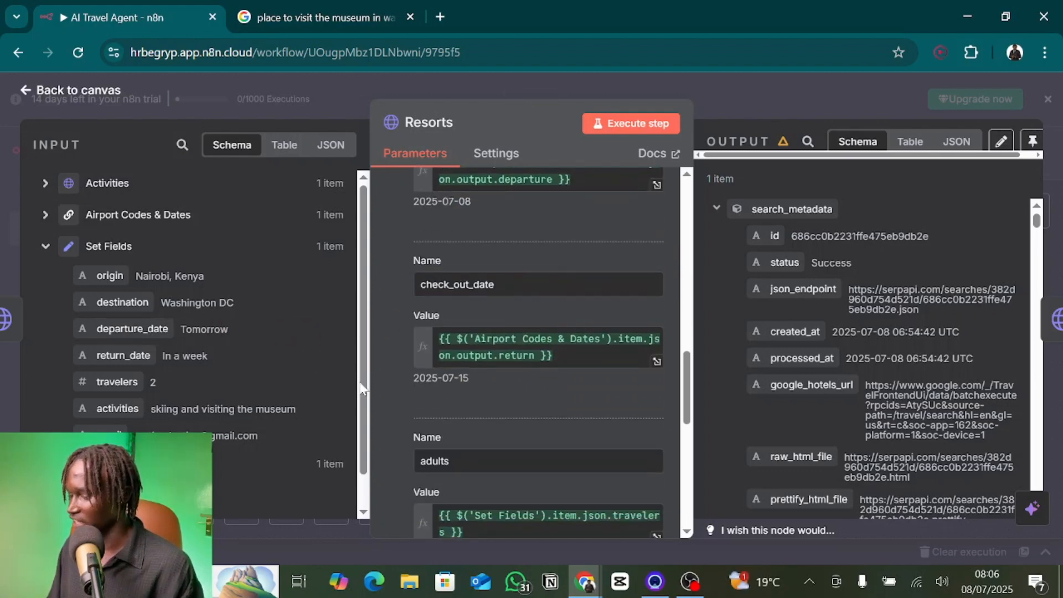
pyautogui.scroll(-4, 487, 407)
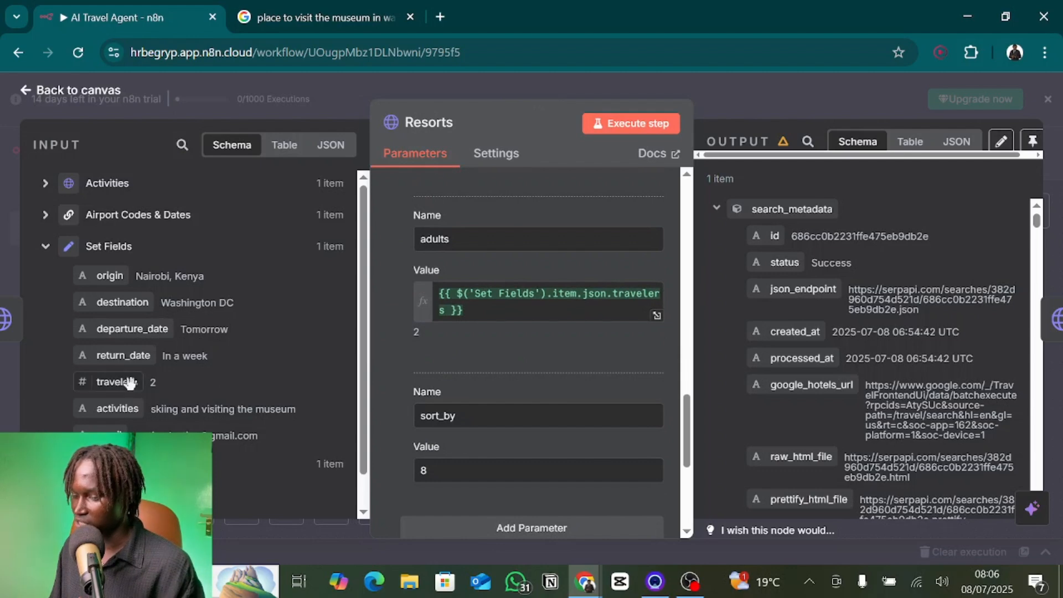
pyautogui.scroll(-3, 513, 288)
pyautogui.scroll(1, 509, 298)
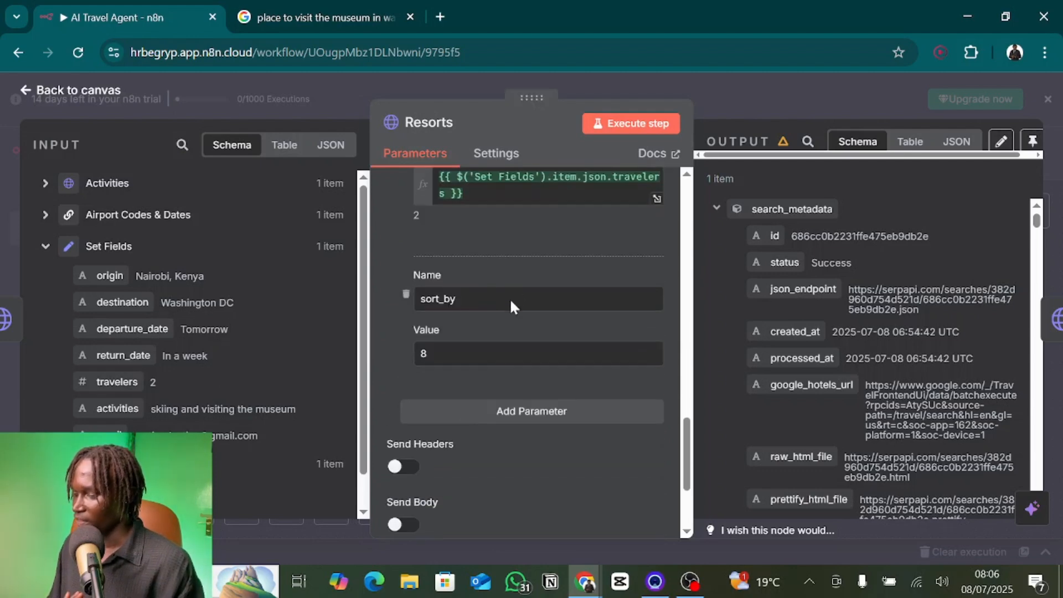
pyautogui.scroll(8, 456, 267)
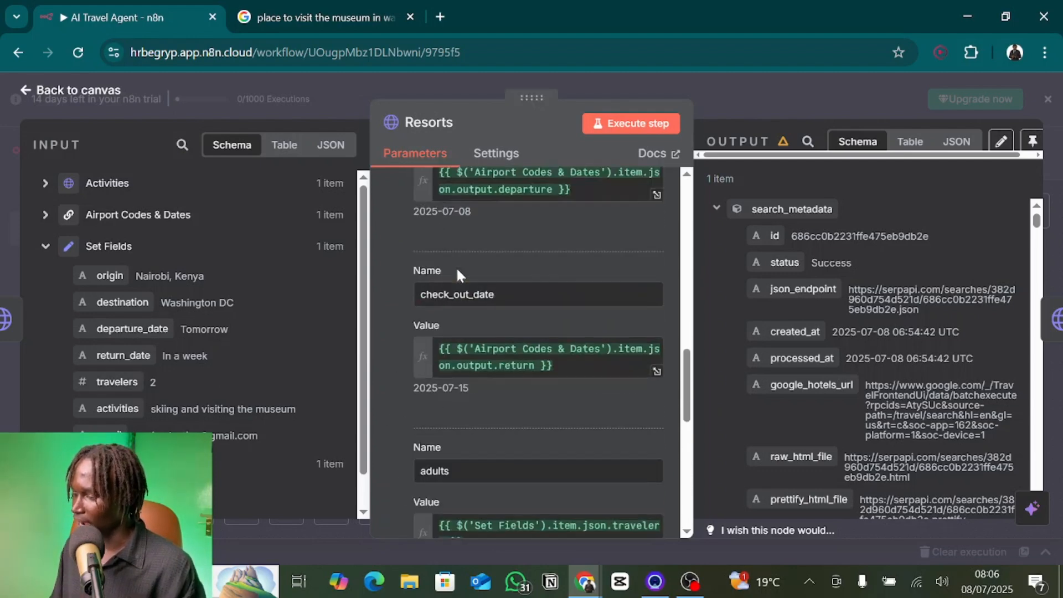
pyautogui.click(740, 115)
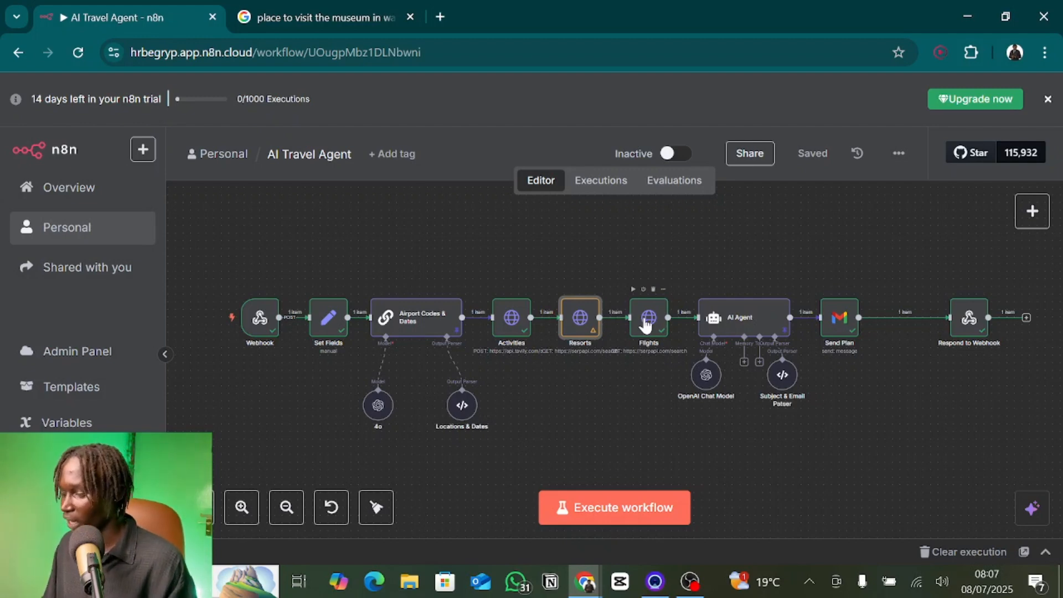
# Open the Flights node and inspect its SerpAPI credential and engine query parameter
pyautogui.doubleClick(645, 325)
pyautogui.scroll(-2, 522, 313)
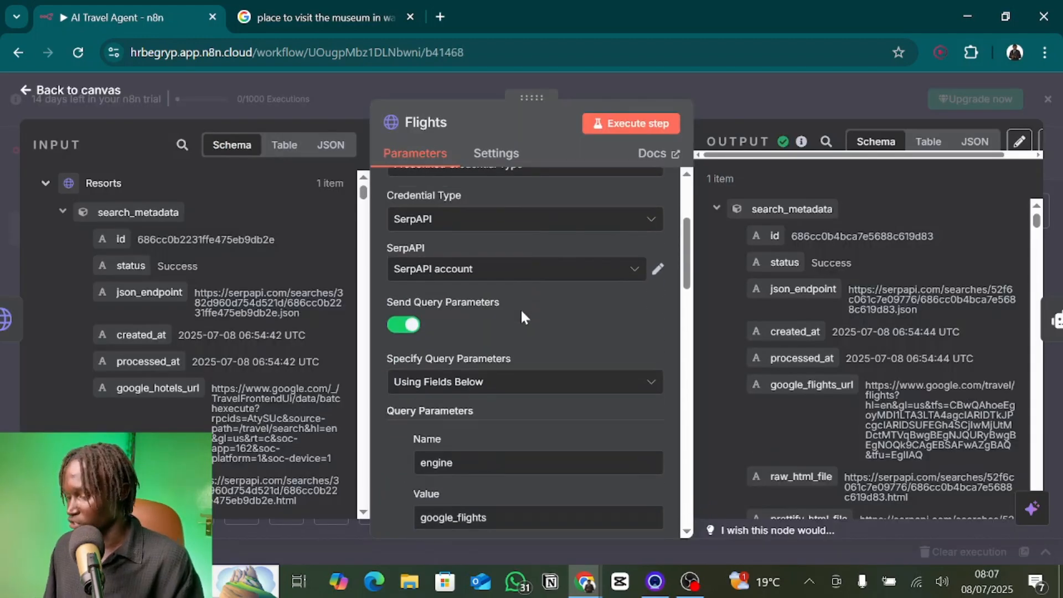
pyautogui.scroll(-3, 520, 308)
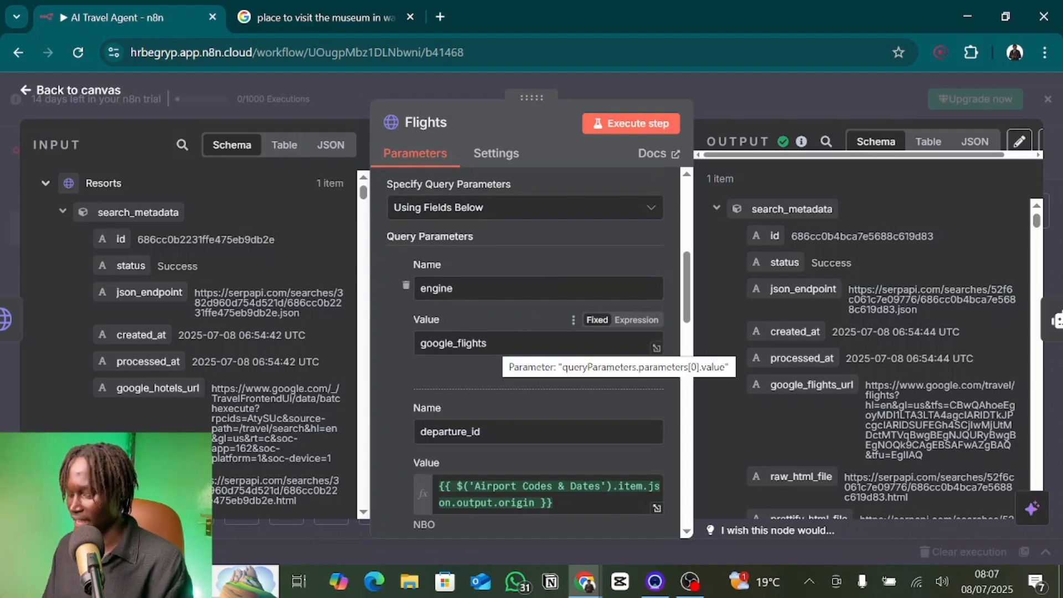
pyautogui.hotkey('alt', 'Tab')
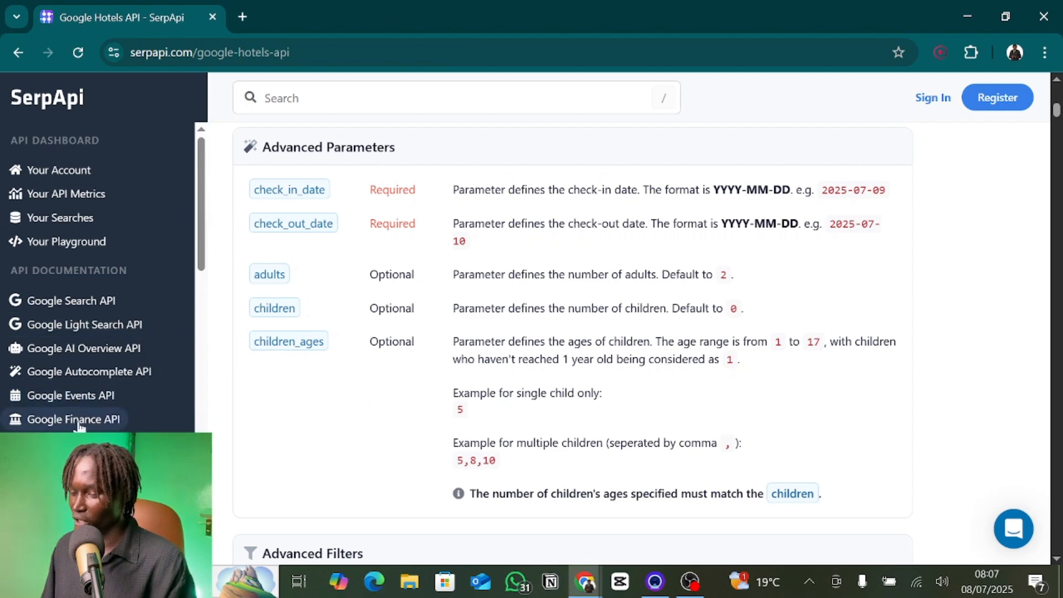
pyautogui.click(72, 443)
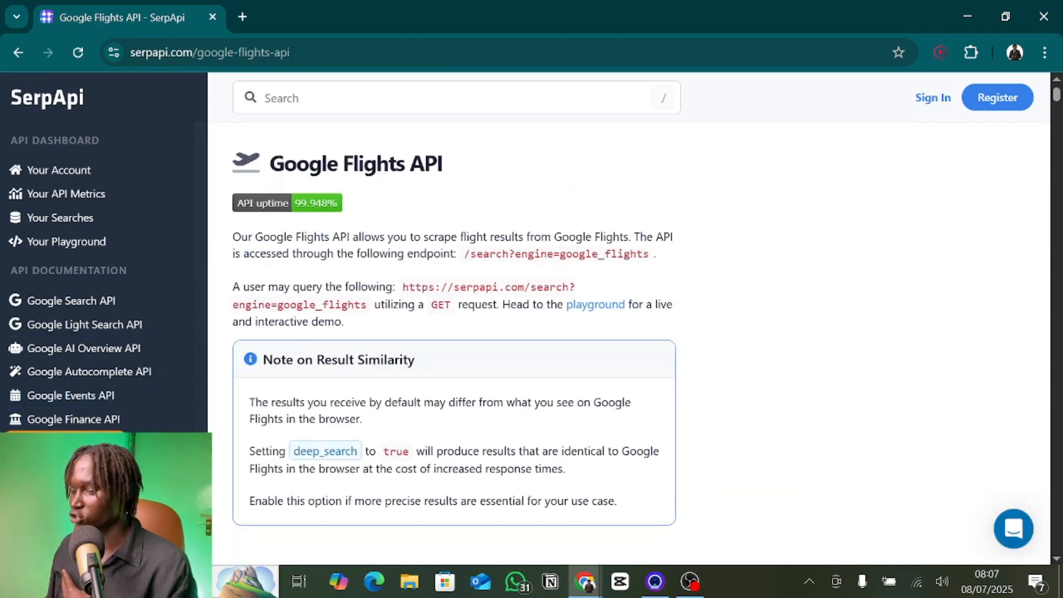
pyautogui.moveTo(233, 305); pyautogui.dragTo(368, 311)
pyautogui.click(371, 319)
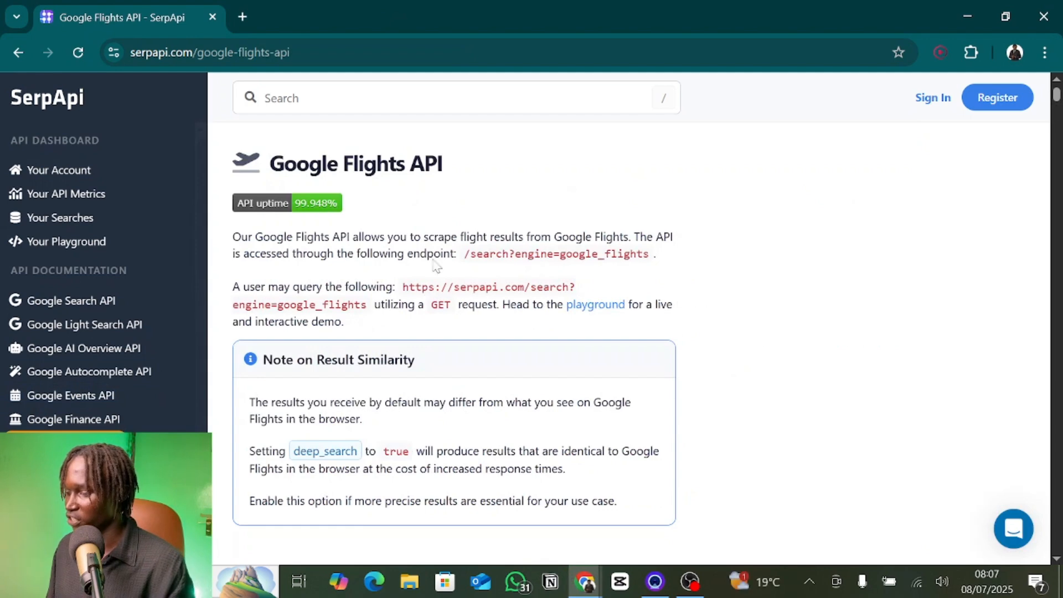
pyautogui.moveTo(402, 287); pyautogui.dragTo(577, 290)
pyautogui.click(580, 294)
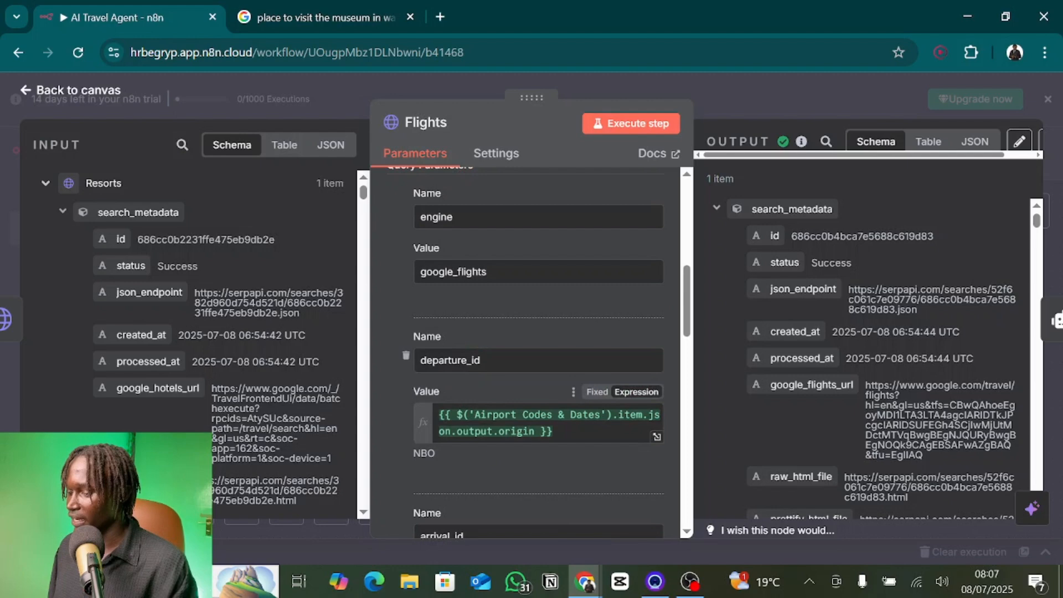
# Compare the Flights node's departure_id and arrival_id values with the origin and destination outputs of Airport Codes & Dates
pyautogui.scroll(-1, 508, 427)
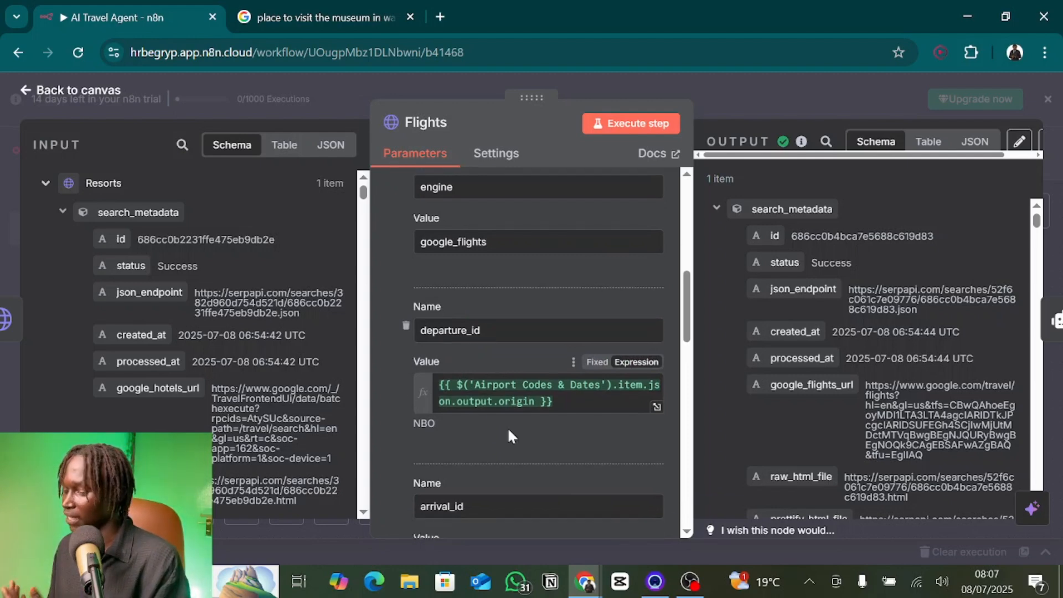
pyautogui.click(45, 185)
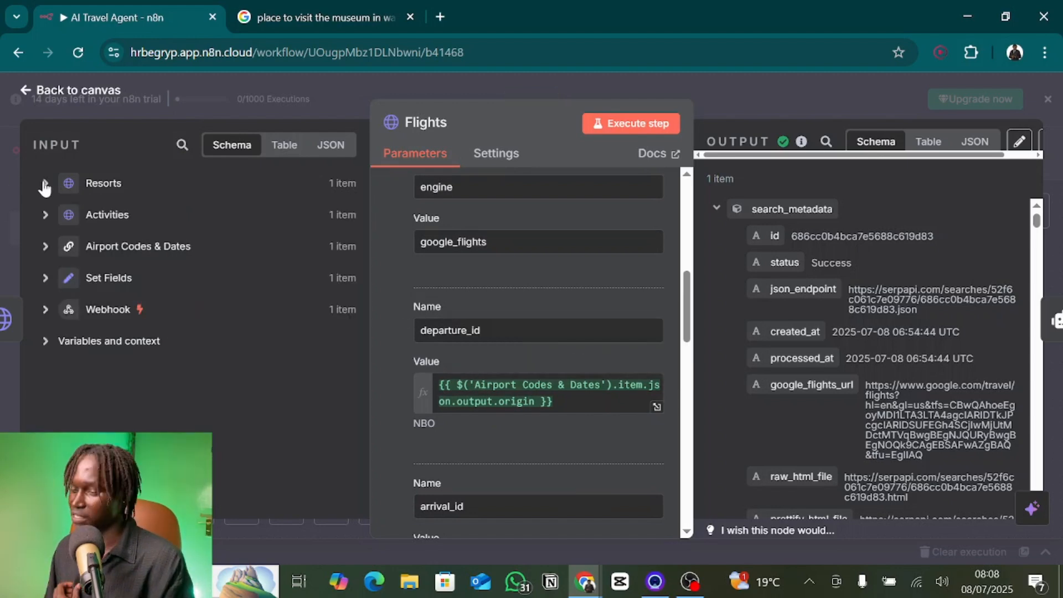
pyautogui.click(47, 248)
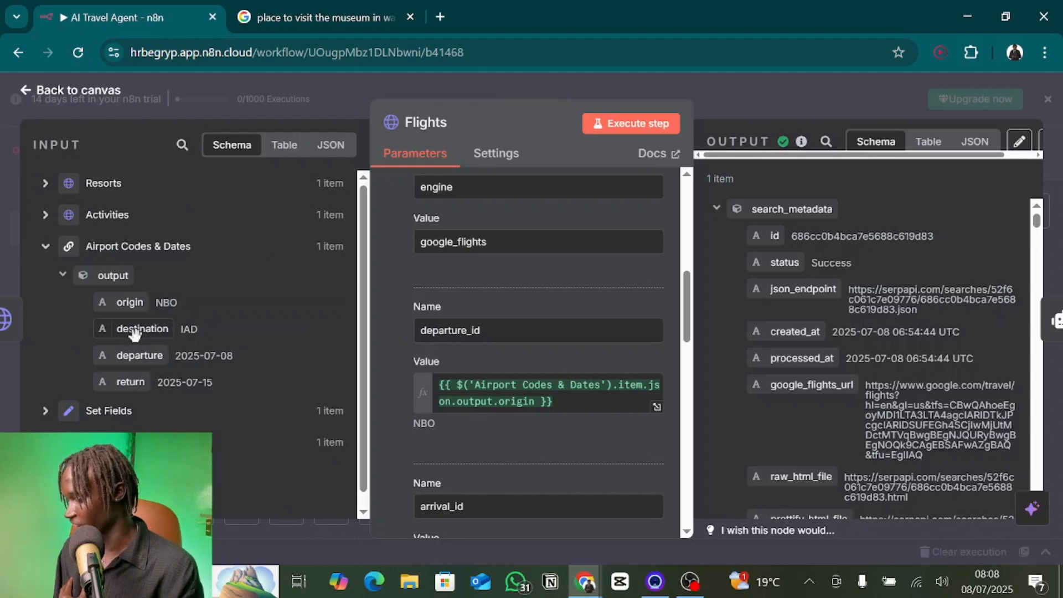
pyautogui.moveTo(127, 299); pyautogui.dragTo(518, 402)
pyautogui.scroll(-3, 447, 471)
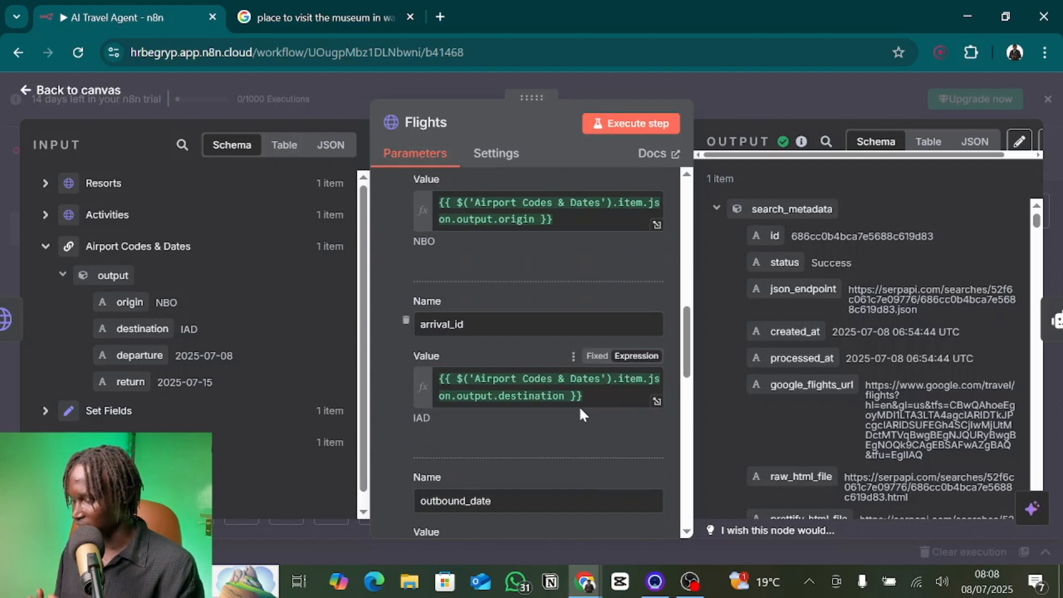
# Check the Flights node's outbound_date, return_date and adults parameters against the Airport Codes & Dates and Set Fields inputs, and close the node
pyautogui.scroll(-2, 553, 360)
pyautogui.scroll(-1, 538, 360)
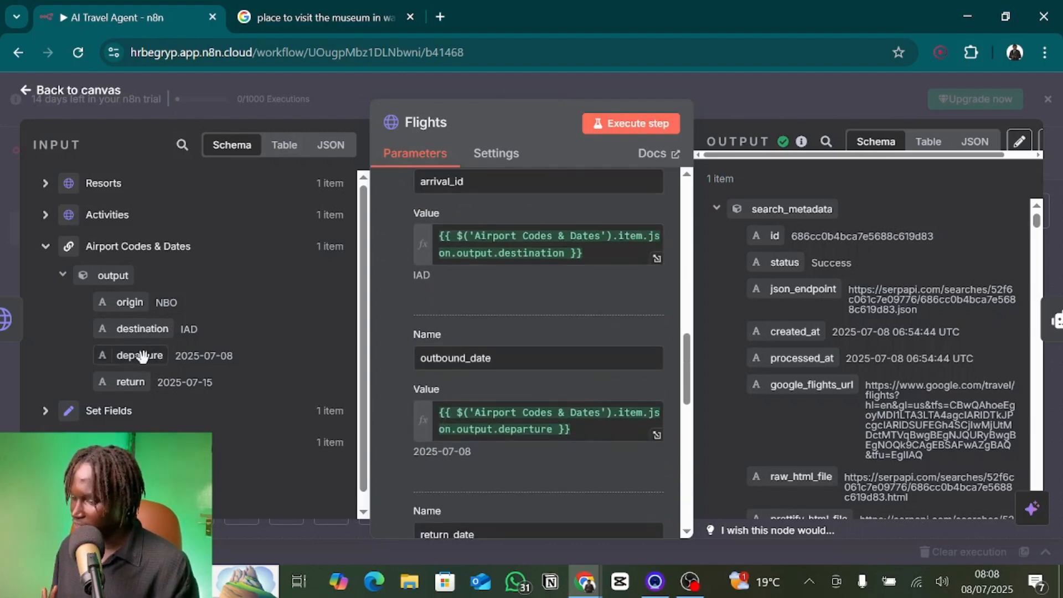
pyautogui.scroll(-3, 537, 360)
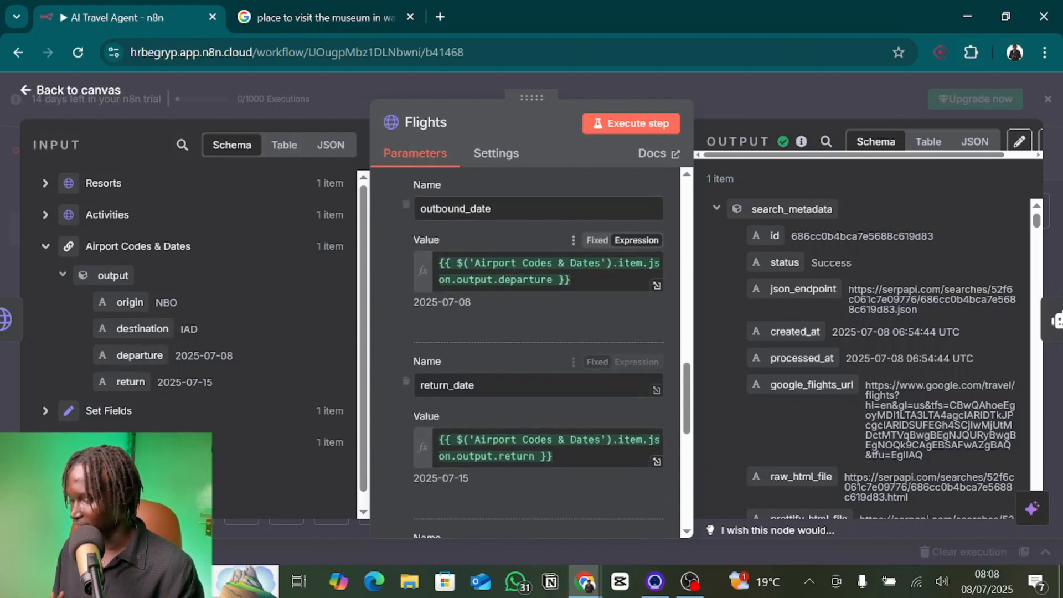
pyautogui.scroll(-5, 521, 427)
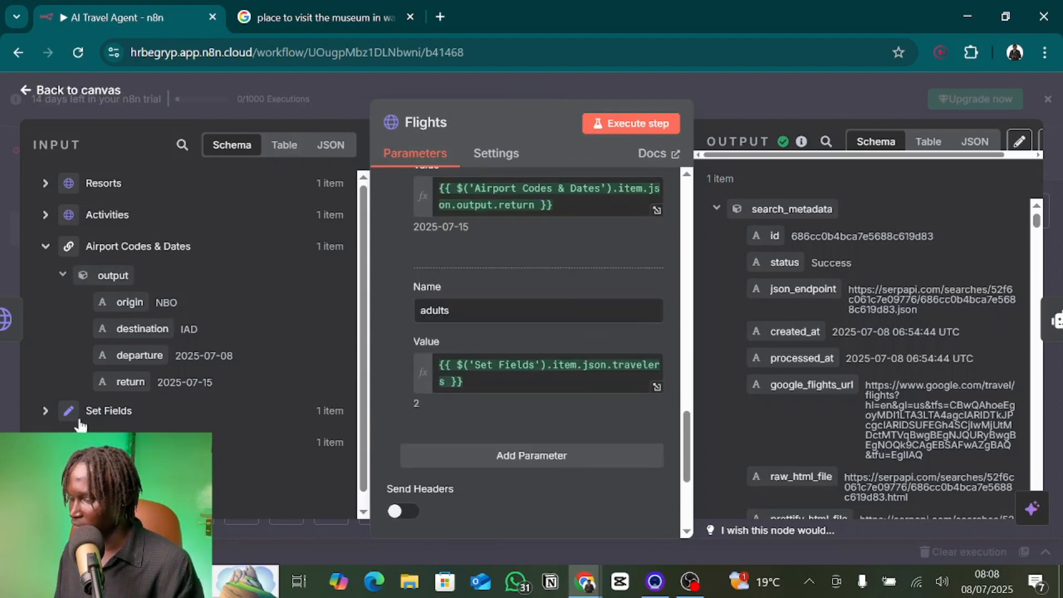
pyautogui.click(45, 412)
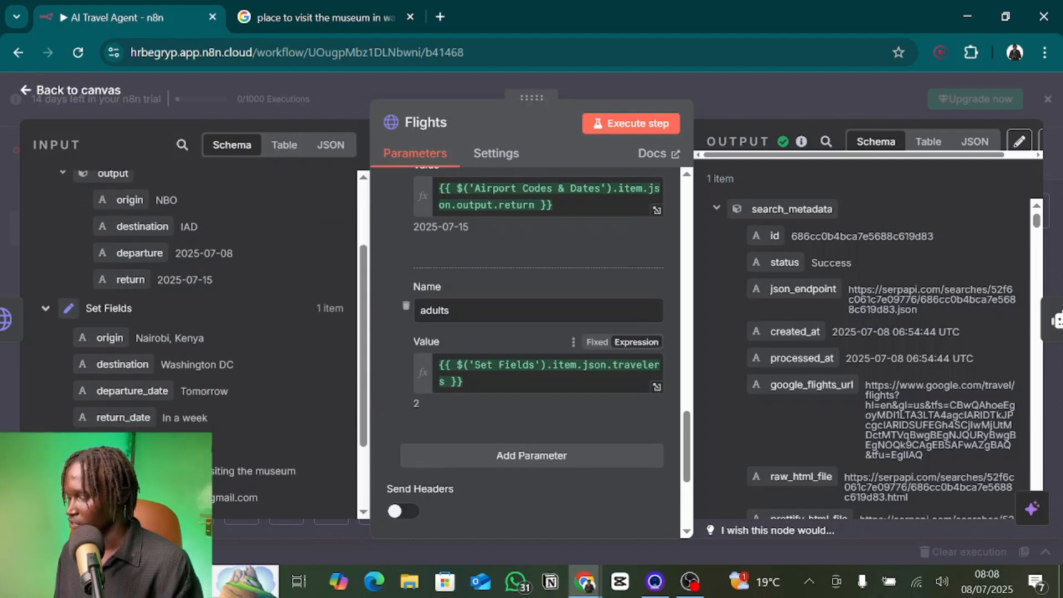
pyautogui.scroll(-3, 553, 368)
pyautogui.scroll(8, 614, 344)
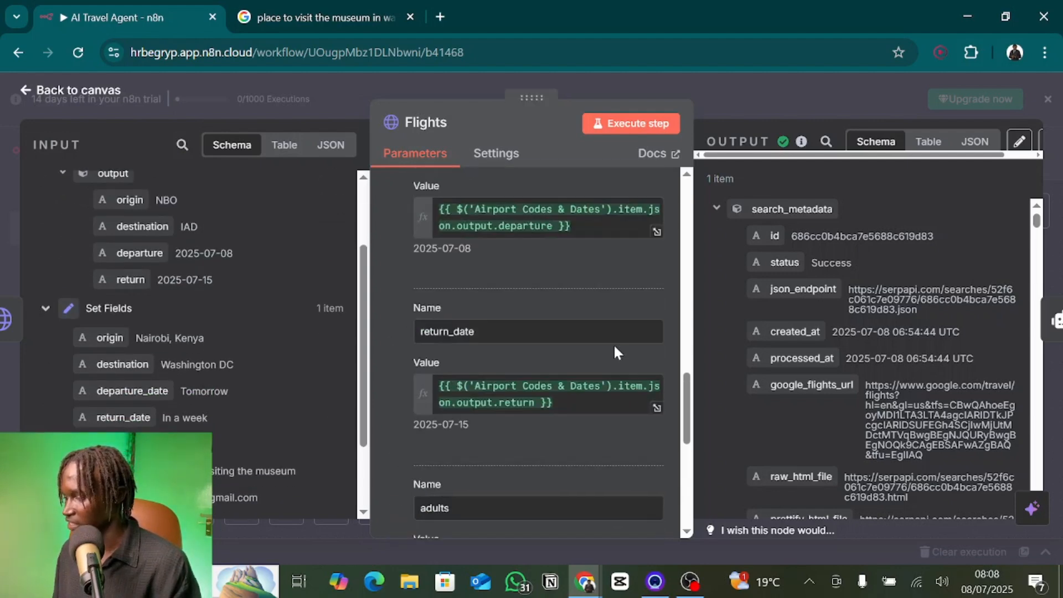
pyautogui.click(740, 114)
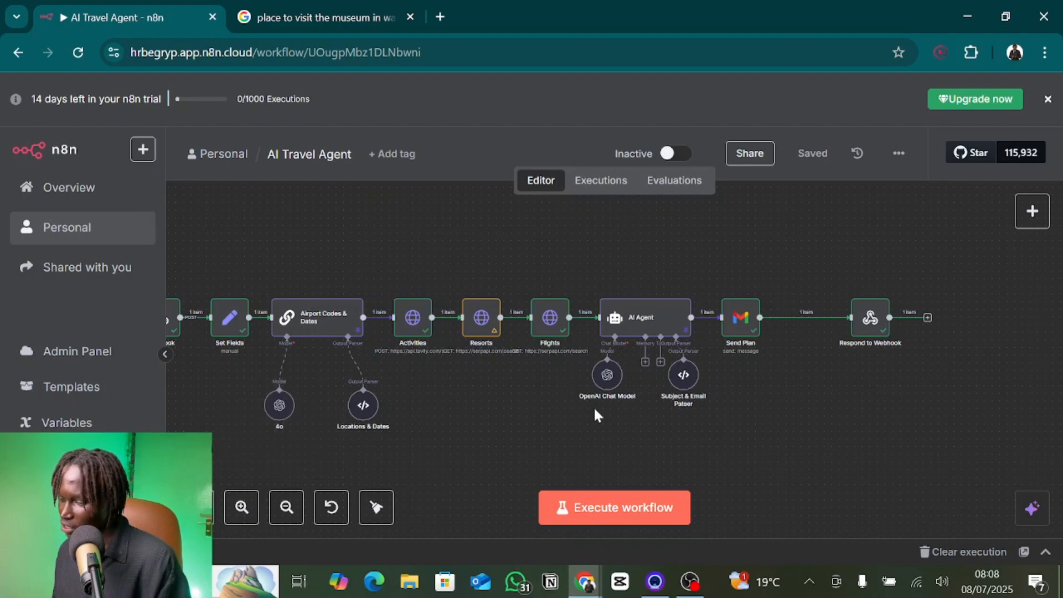
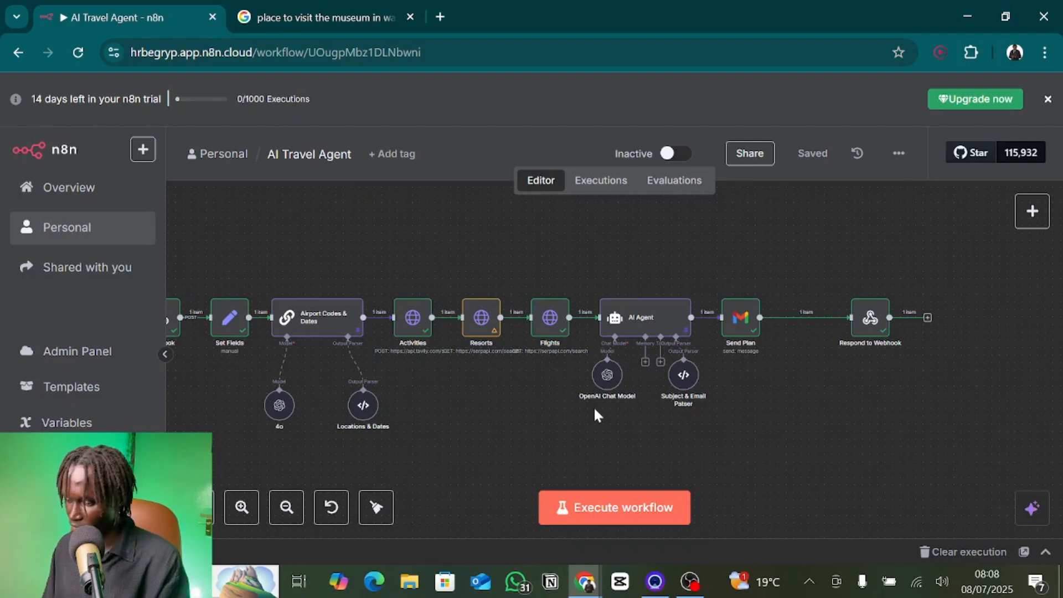
# Open the AI Agent node to view its prompt and output format settings
pyautogui.moveTo(641, 328)
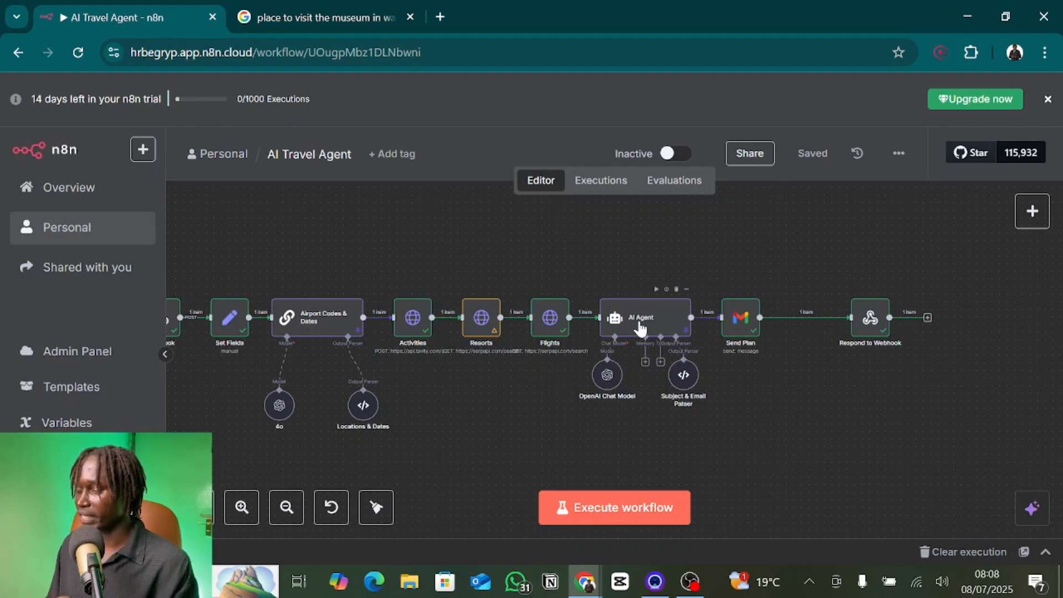
pyautogui.click(641, 328)
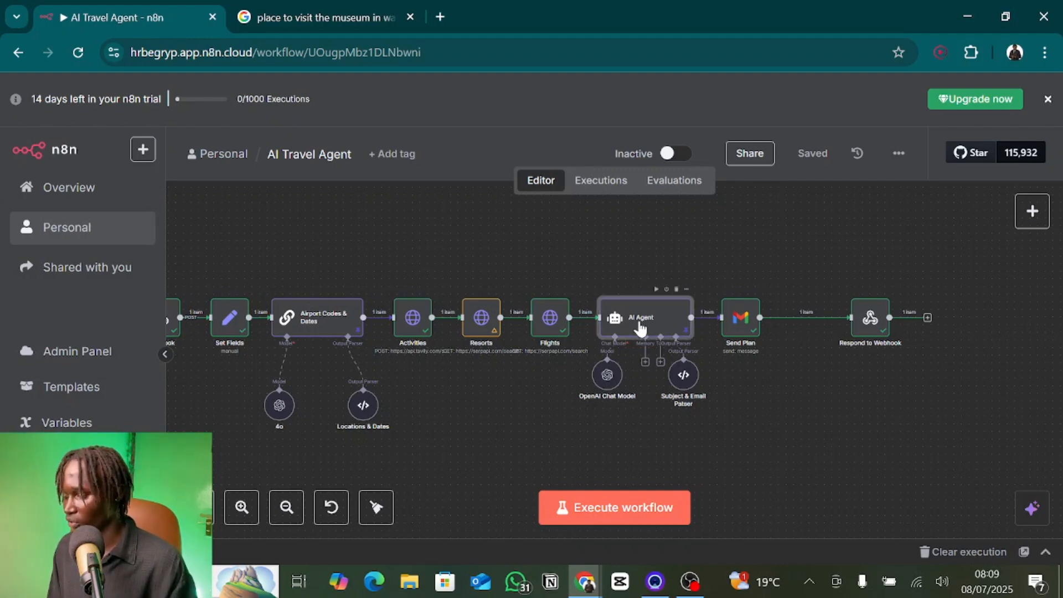
pyautogui.doubleClick(641, 329)
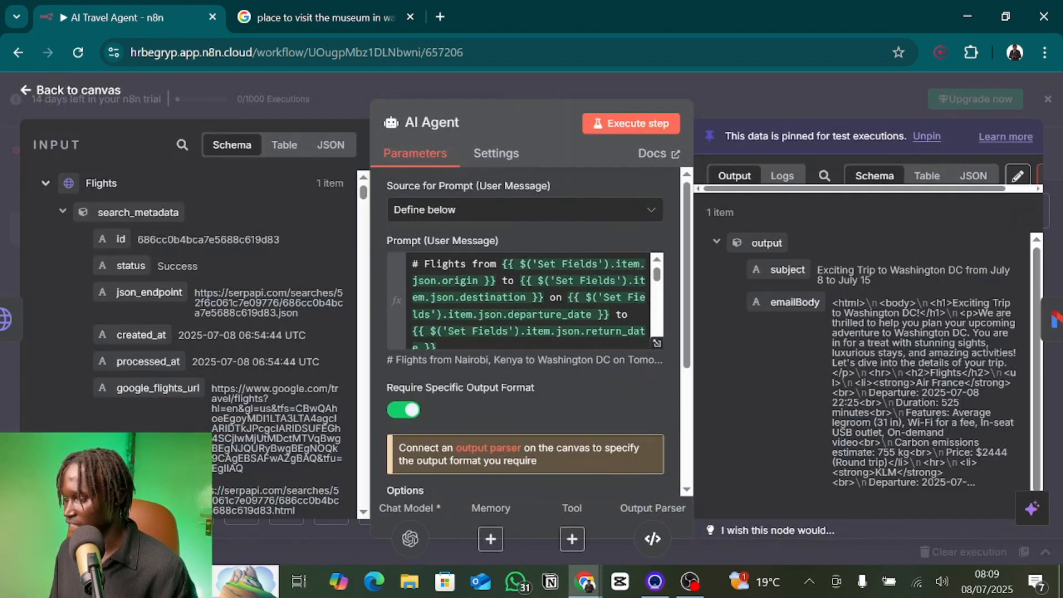
# Highlight the AI Agent's emailBody output and review the Flights and Resorts sections of the resulting Washington DC trip email in Gmail
pyautogui.moveTo(838, 303); pyautogui.dragTo(979, 469)
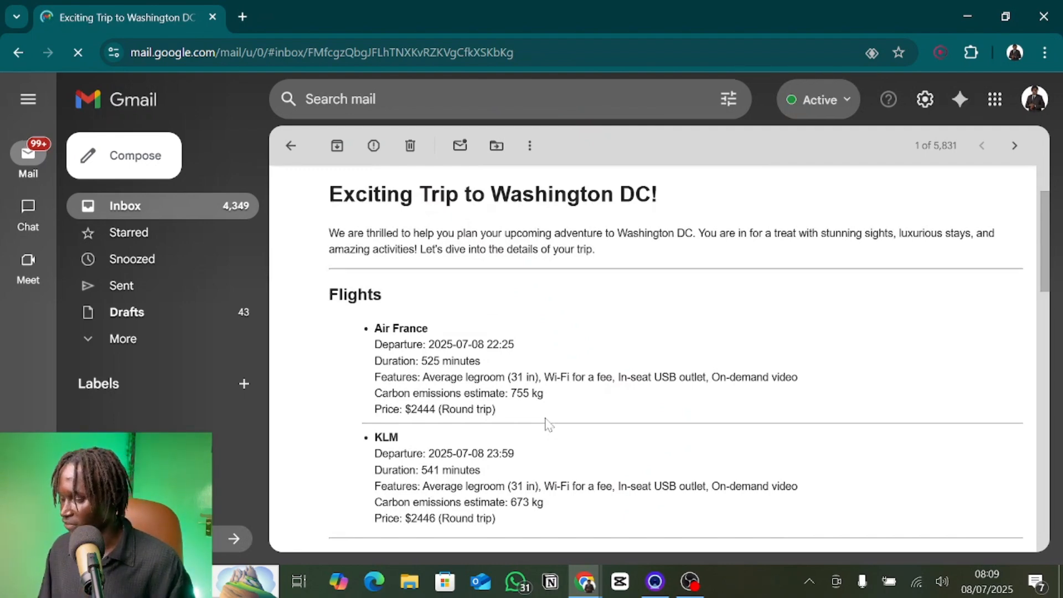
pyautogui.scroll(-1, 547, 423)
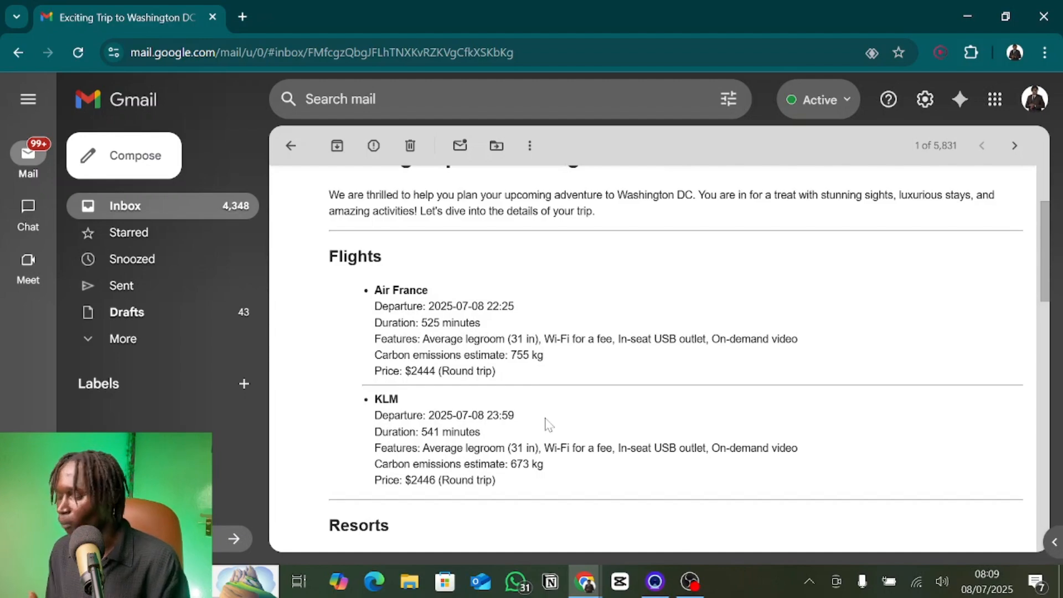
pyautogui.scroll(-10, 547, 424)
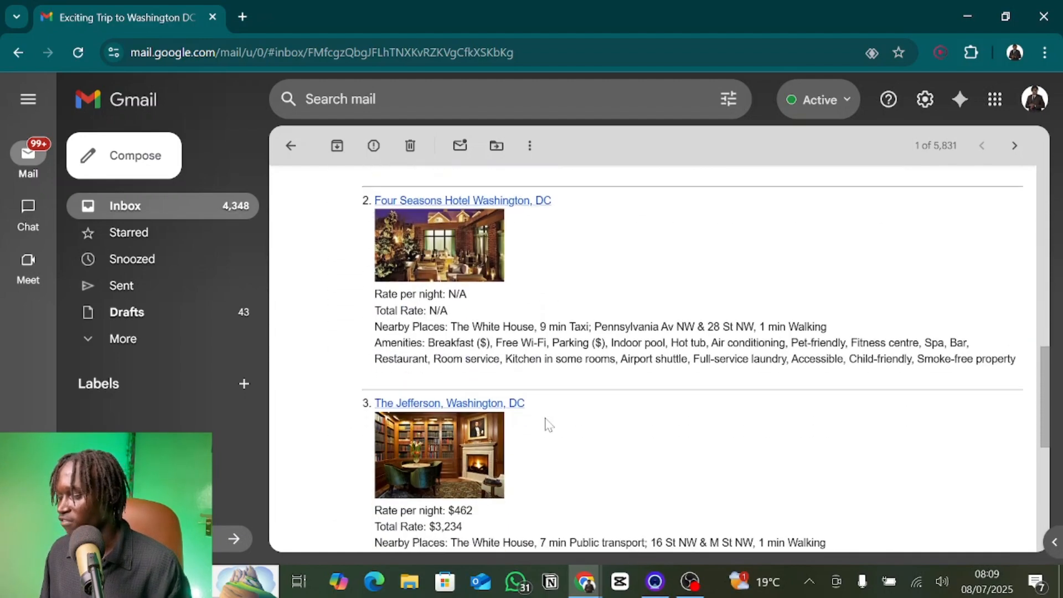
pyautogui.scroll(-7, 547, 424)
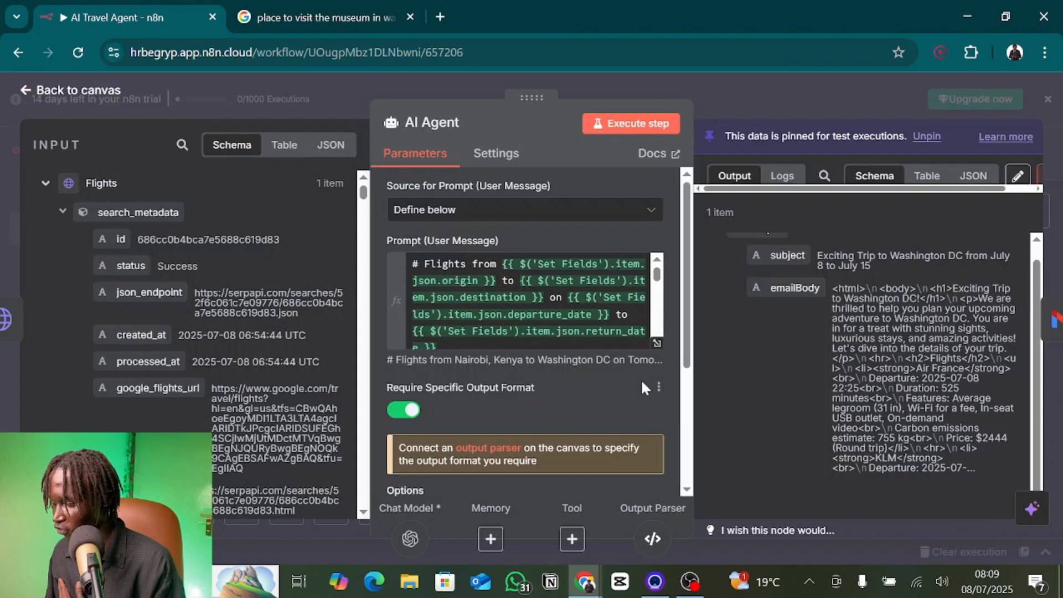
# Read the Overview and Objective sections of the AI Agent's System Message back in n8n
pyautogui.scroll(-1, 640, 379)
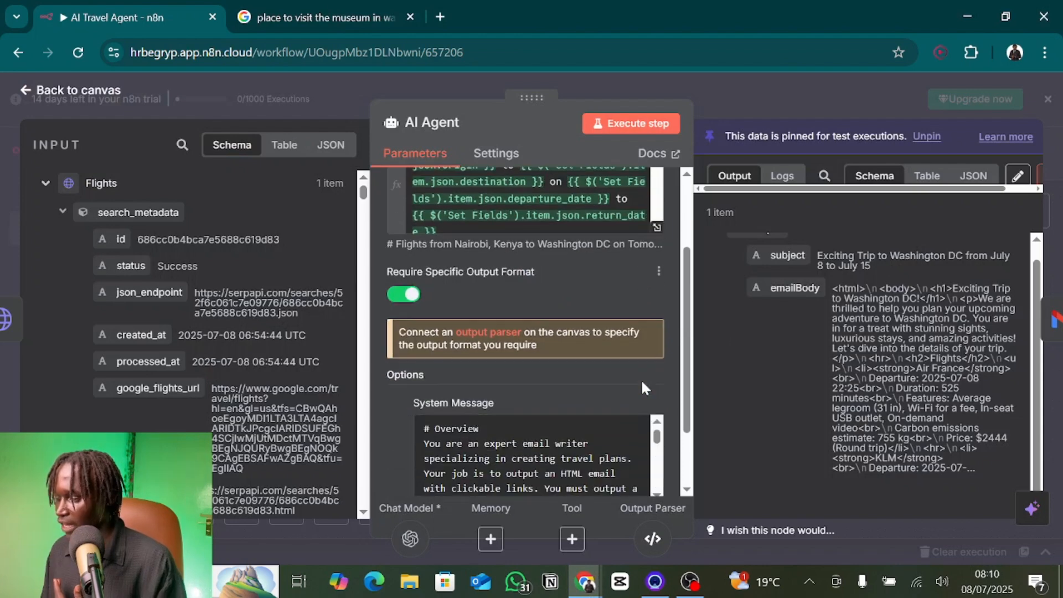
pyautogui.scroll(-1, 631, 354)
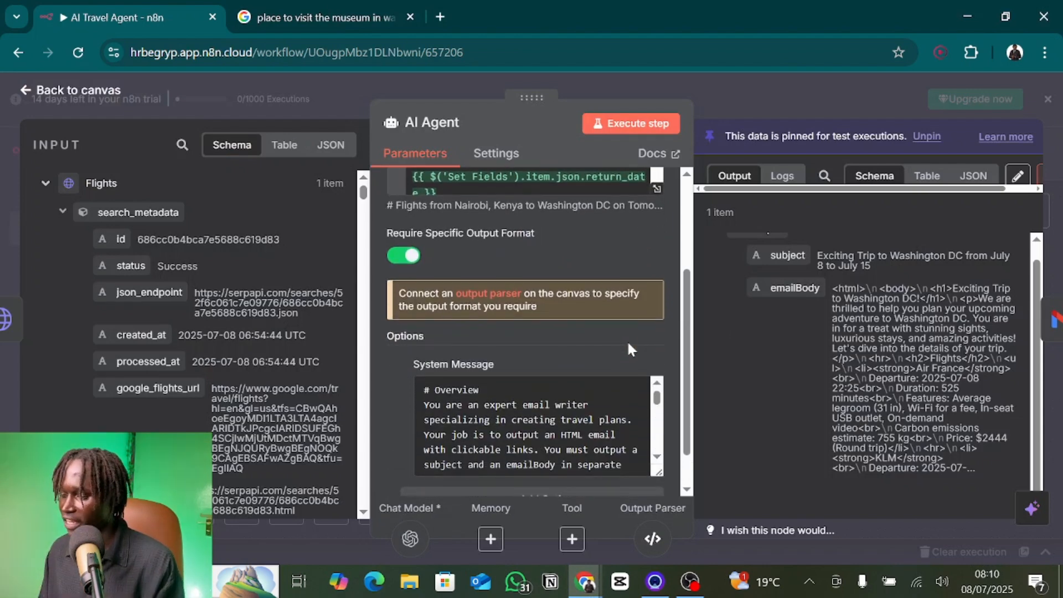
pyautogui.moveTo(634, 376)
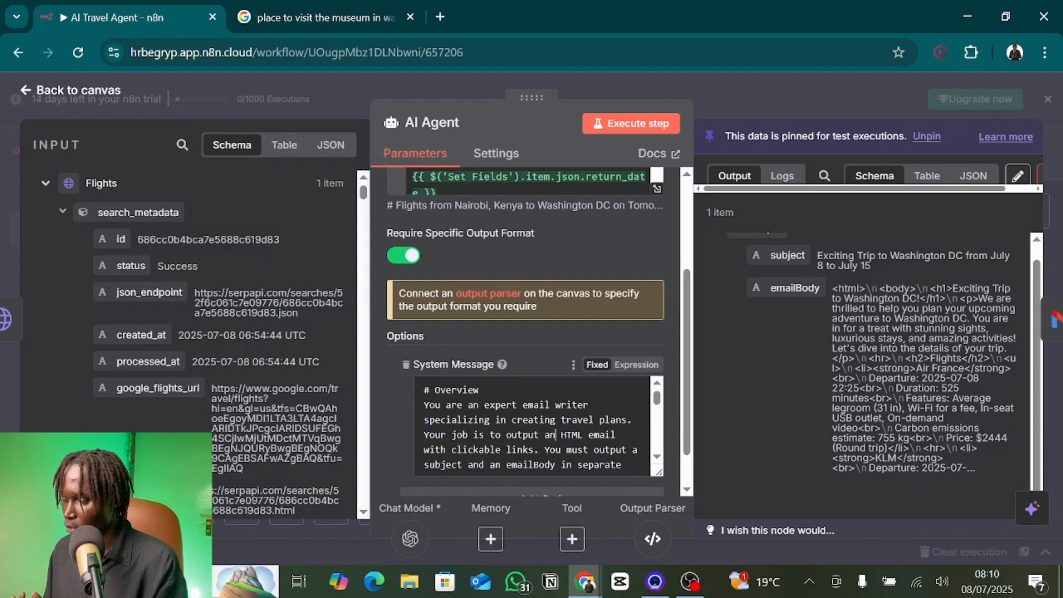
pyautogui.scroll(1, 556, 435)
pyautogui.scroll(-1, 411, 427)
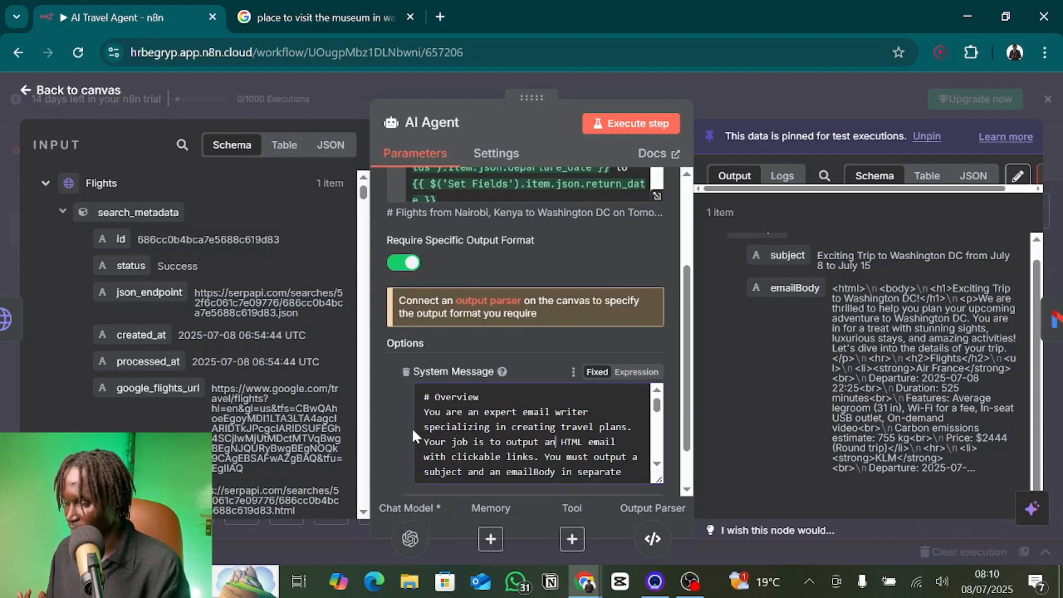
pyautogui.scroll(-1, 532, 429)
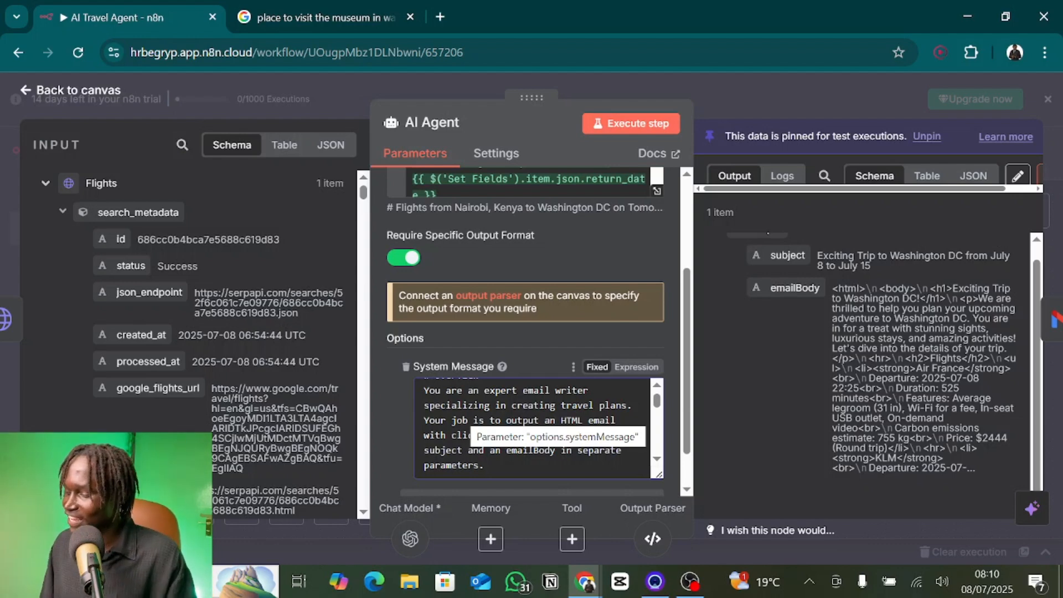
pyautogui.click(546, 405)
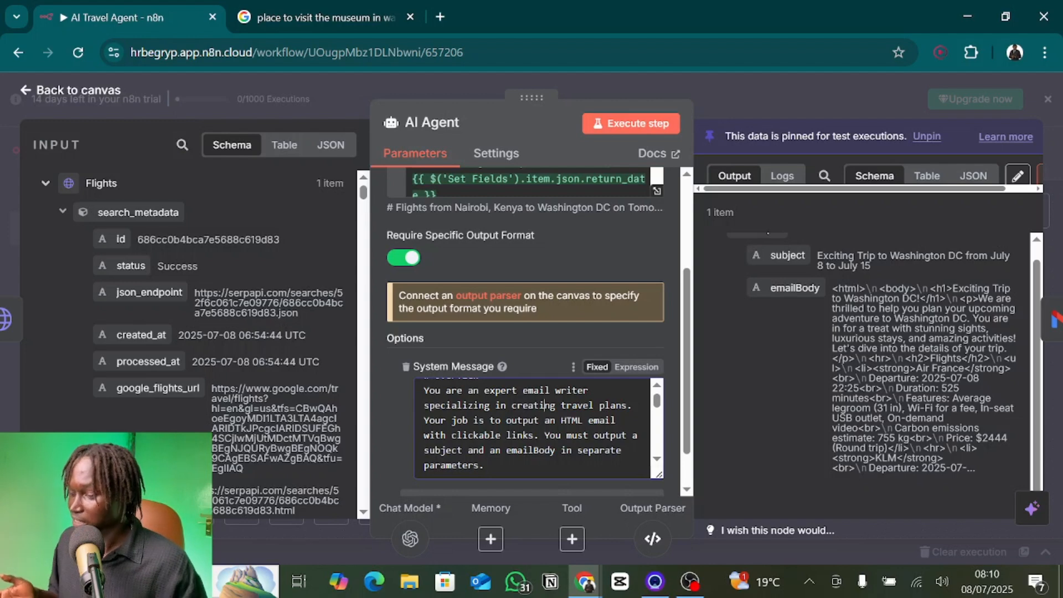
pyautogui.scroll(-2, 546, 405)
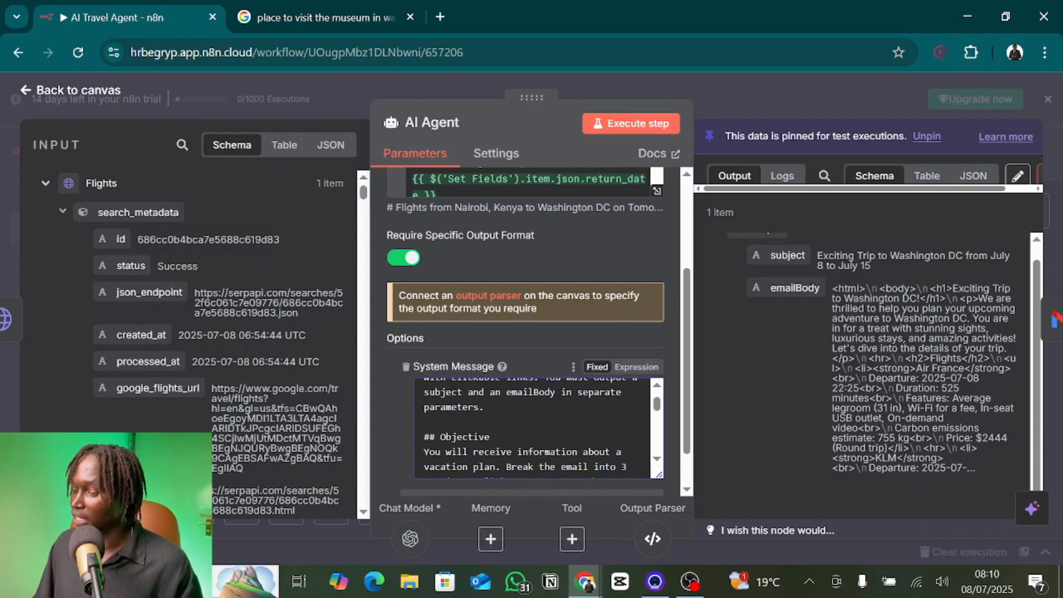
pyautogui.scroll(-1, 535, 427)
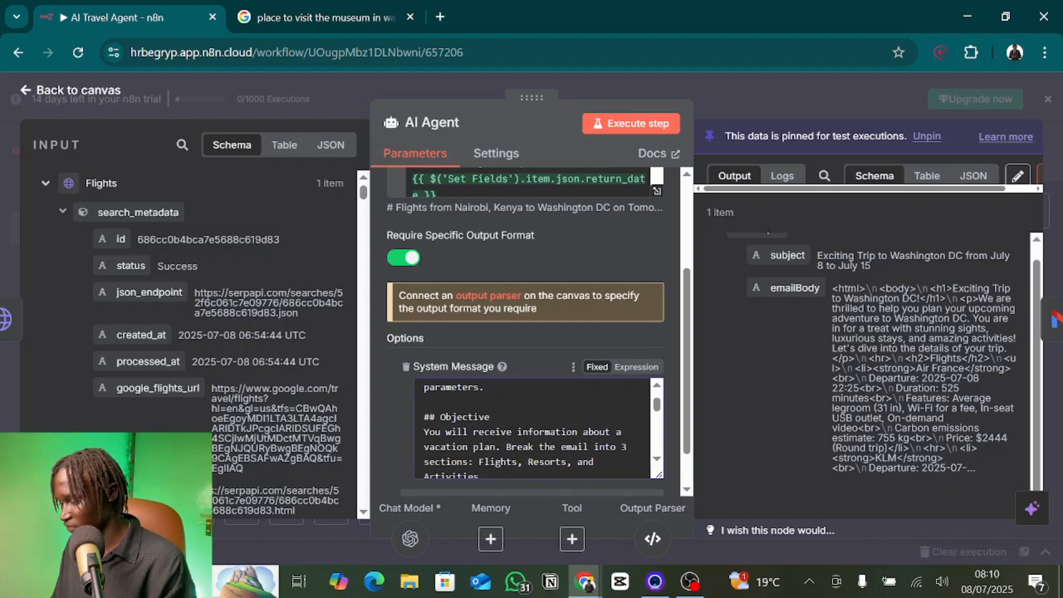
pyautogui.scroll(-1, 531, 428)
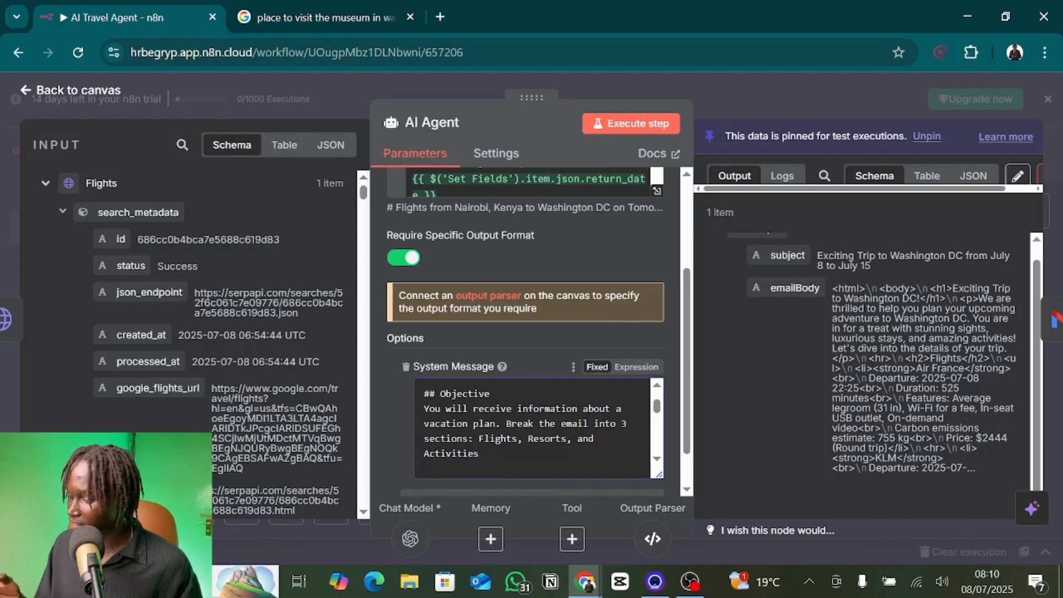
# Read the rest of the System Message, from the Output Format rules through the Signoff and Important sections
pyautogui.scroll(-5, 532, 428)
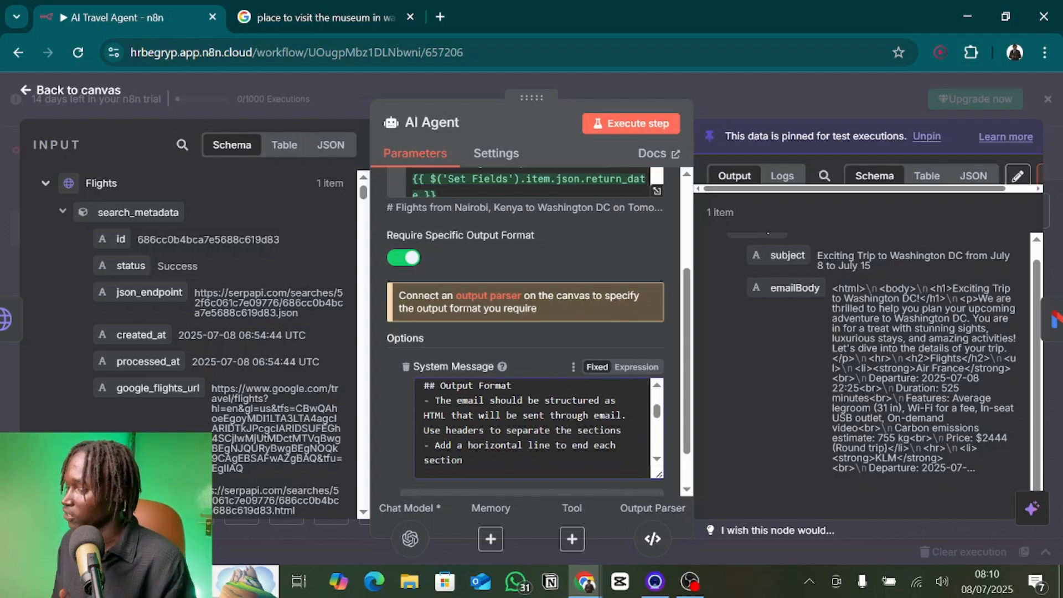
pyautogui.scroll(-3, 532, 427)
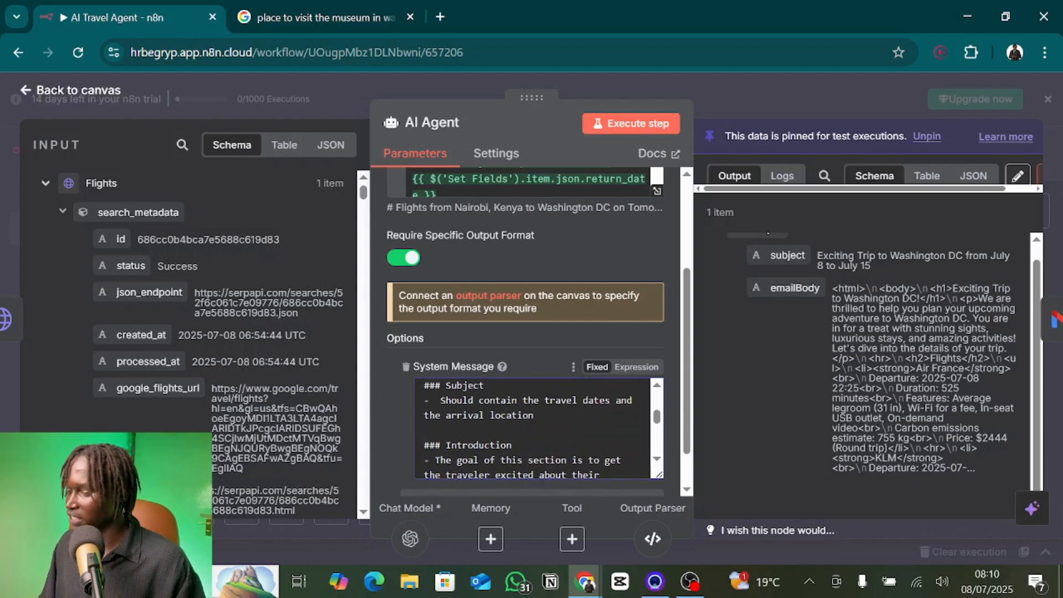
pyautogui.scroll(-5, 535, 428)
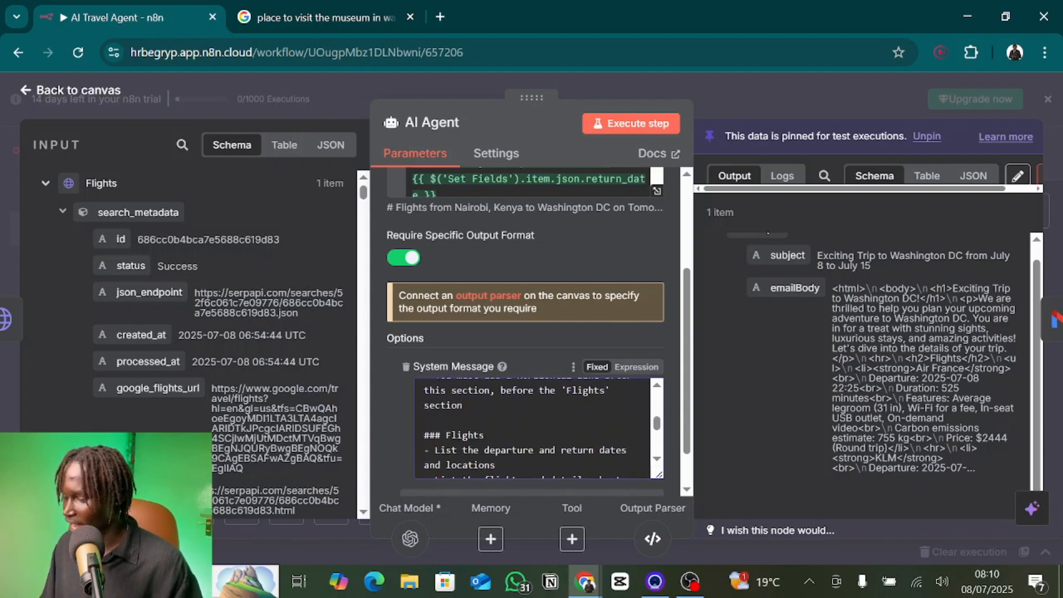
pyautogui.scroll(-5, 535, 428)
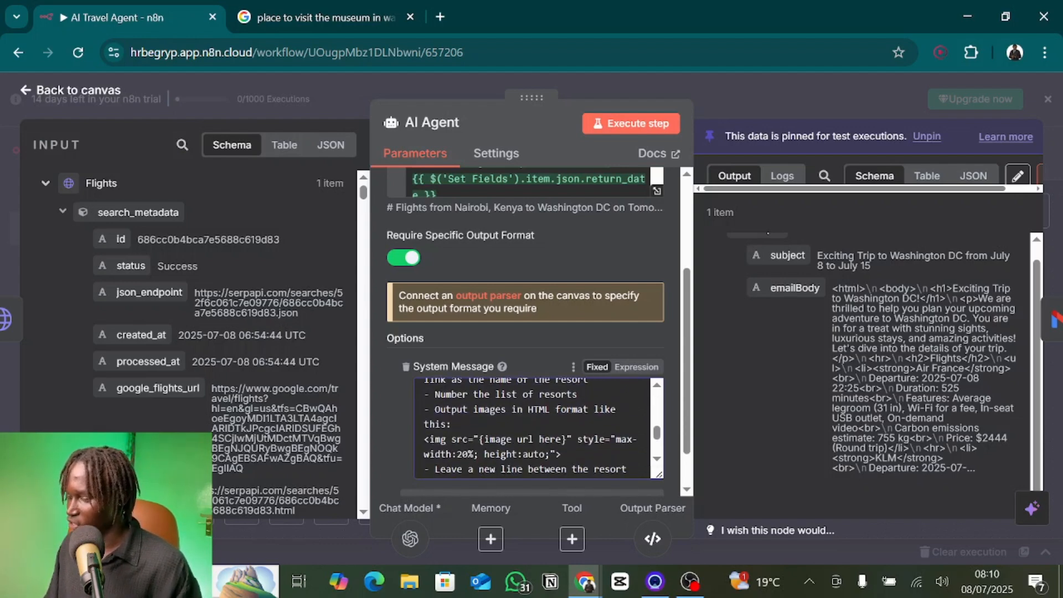
pyautogui.scroll(-6, 534, 427)
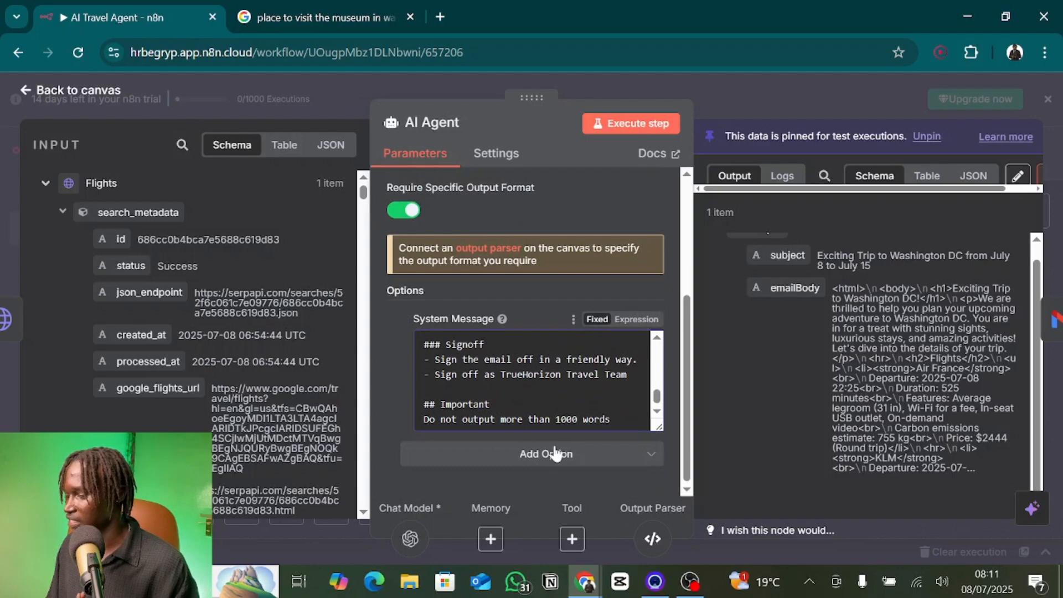
pyautogui.scroll(1, 389, 403)
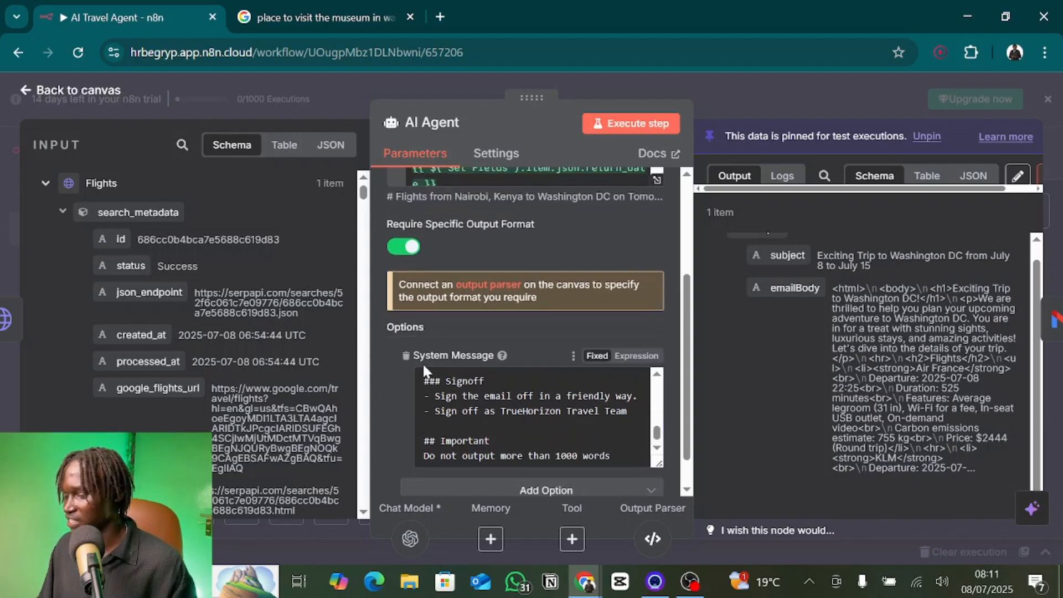
# Compare the AI Agent's Prompt (User Message) with its System Message, highlighting the user message label and the Signoff instructions
pyautogui.scroll(4, 423, 363)
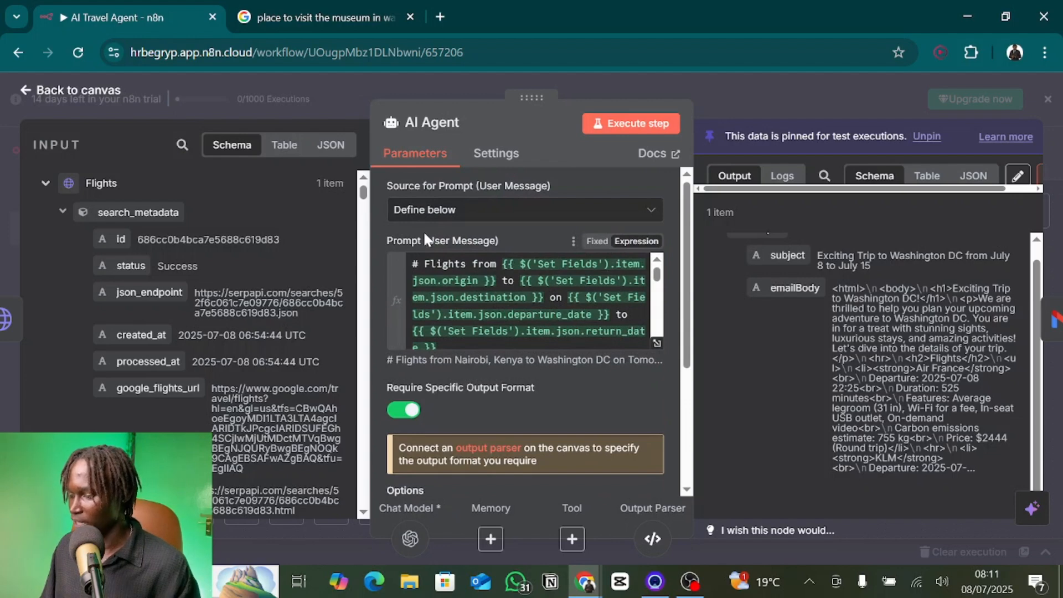
pyautogui.moveTo(425, 240); pyautogui.dragTo(497, 239)
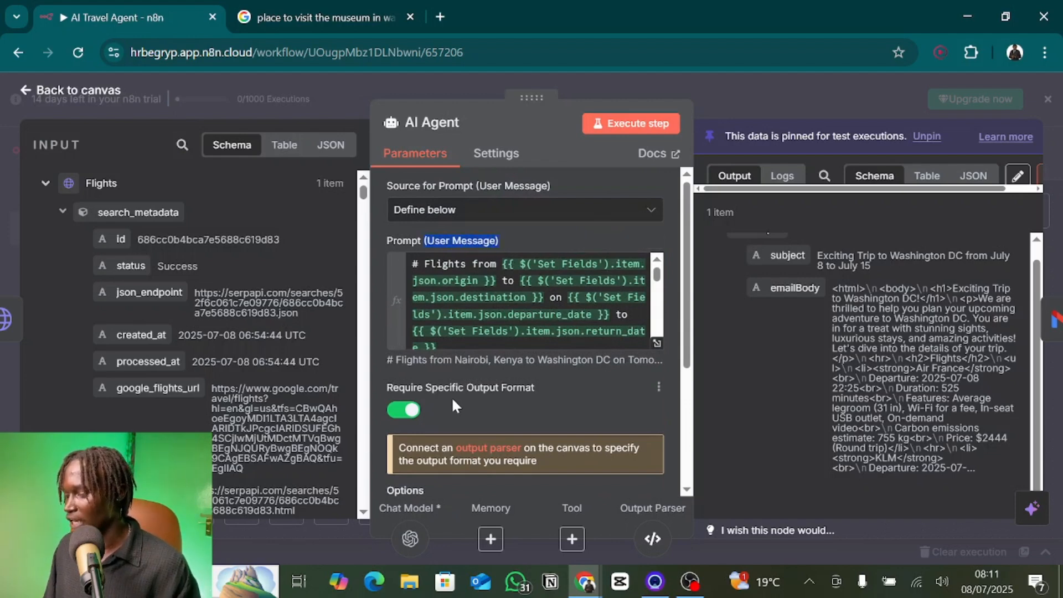
pyautogui.scroll(-4, 451, 396)
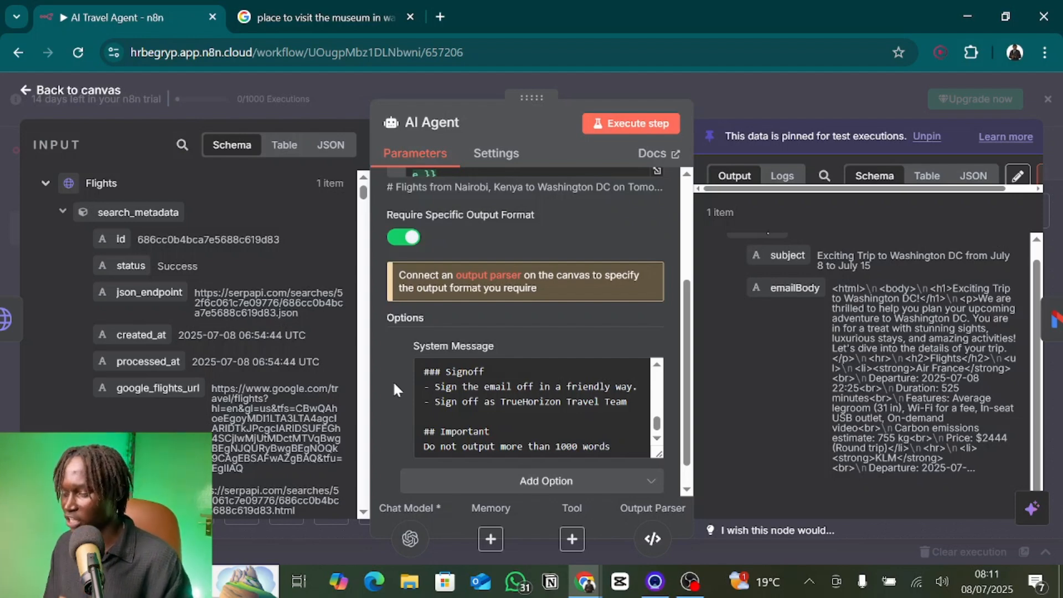
pyautogui.moveTo(431, 386); pyautogui.dragTo(490, 431)
pyautogui.scroll(-1, 490, 405)
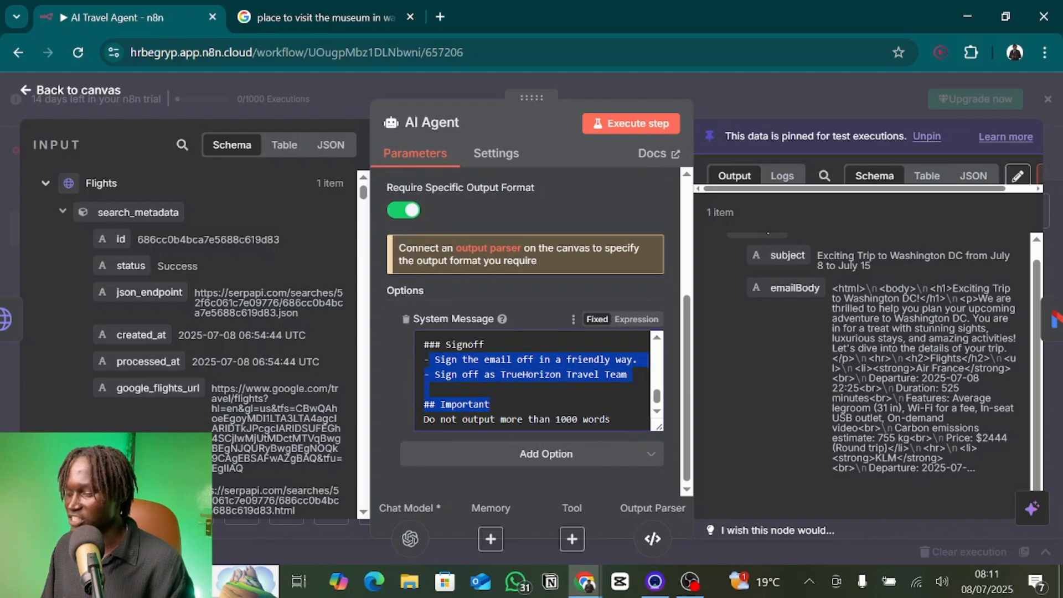
pyautogui.click(491, 405)
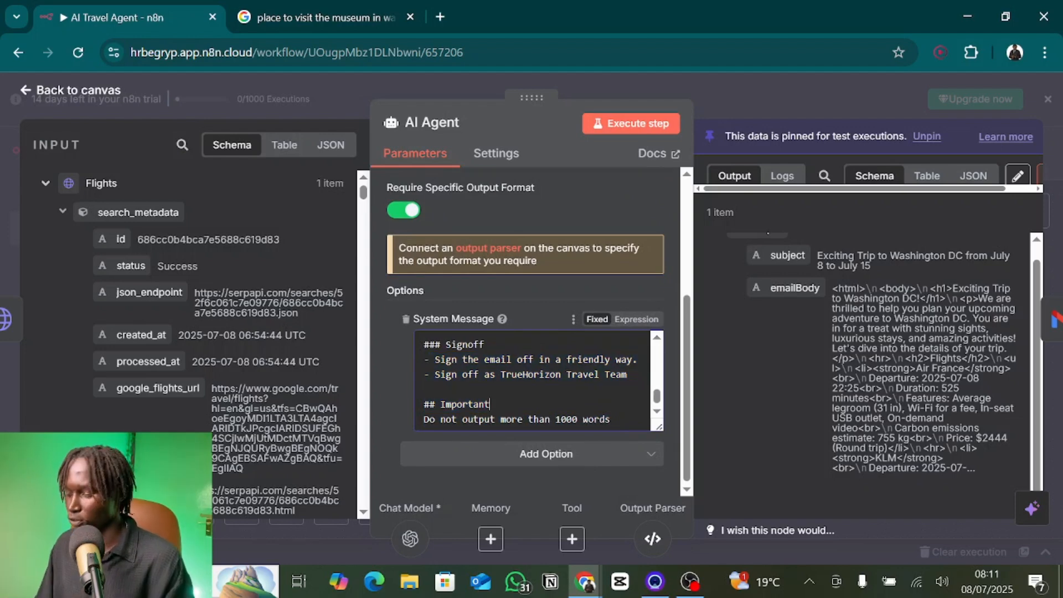
# Open the Prompt (User Message) in the expanded expression editor and examine the full resolved result
pyautogui.scroll(5, 377, 358)
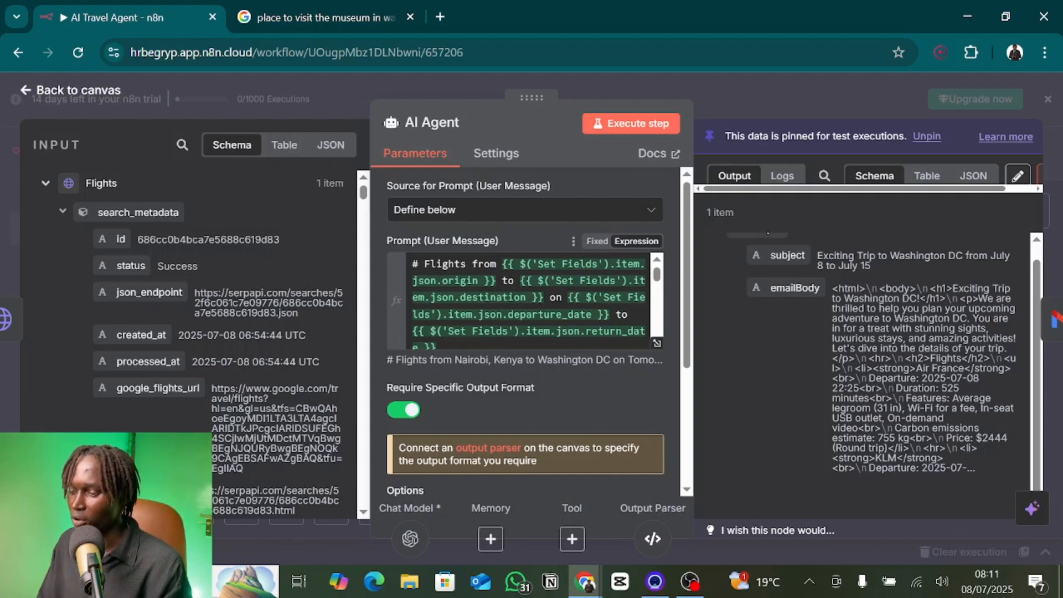
pyautogui.click(657, 346)
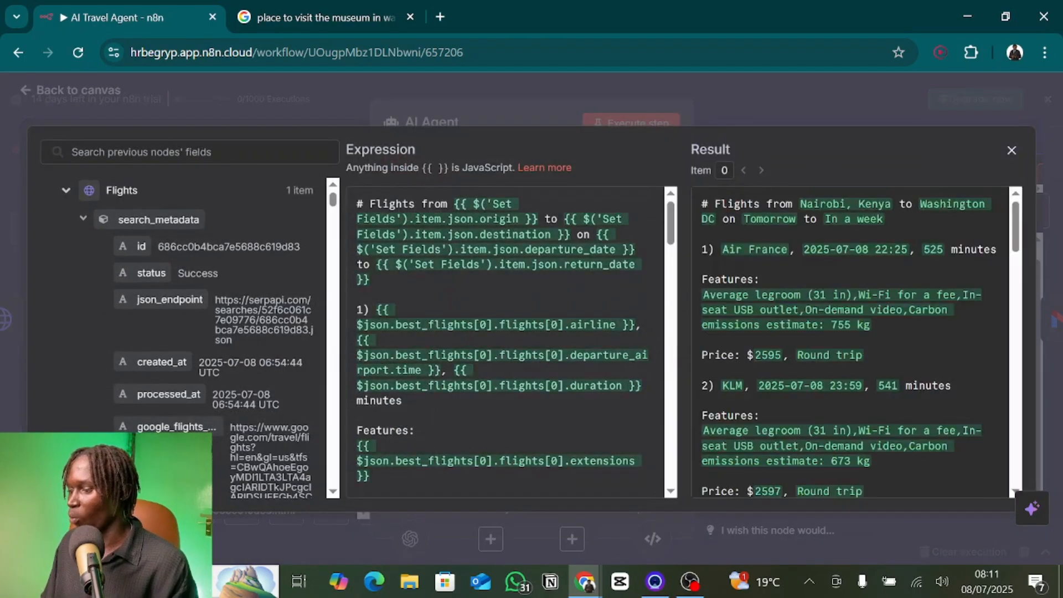
pyautogui.moveTo(701, 204); pyautogui.dragTo(878, 373)
pyautogui.scroll(15, 878, 374)
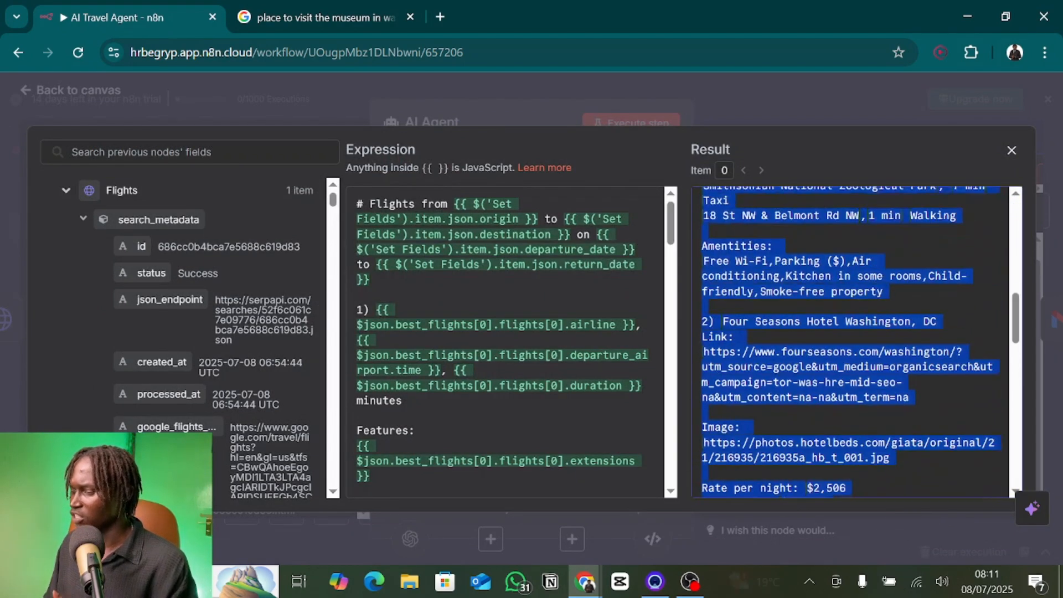
pyautogui.scroll(10, 853, 344)
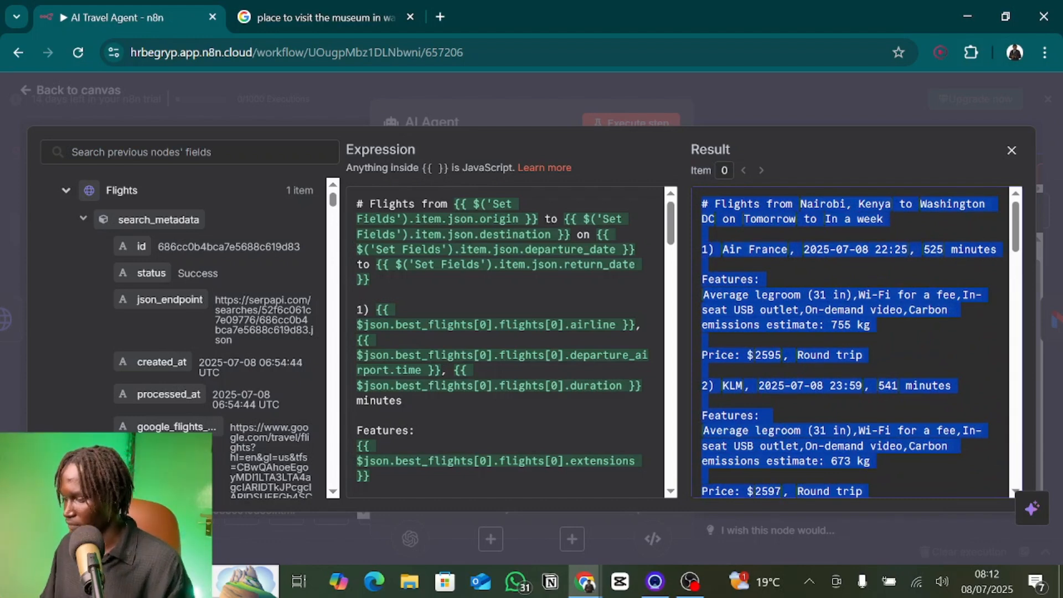
pyautogui.click(852, 343)
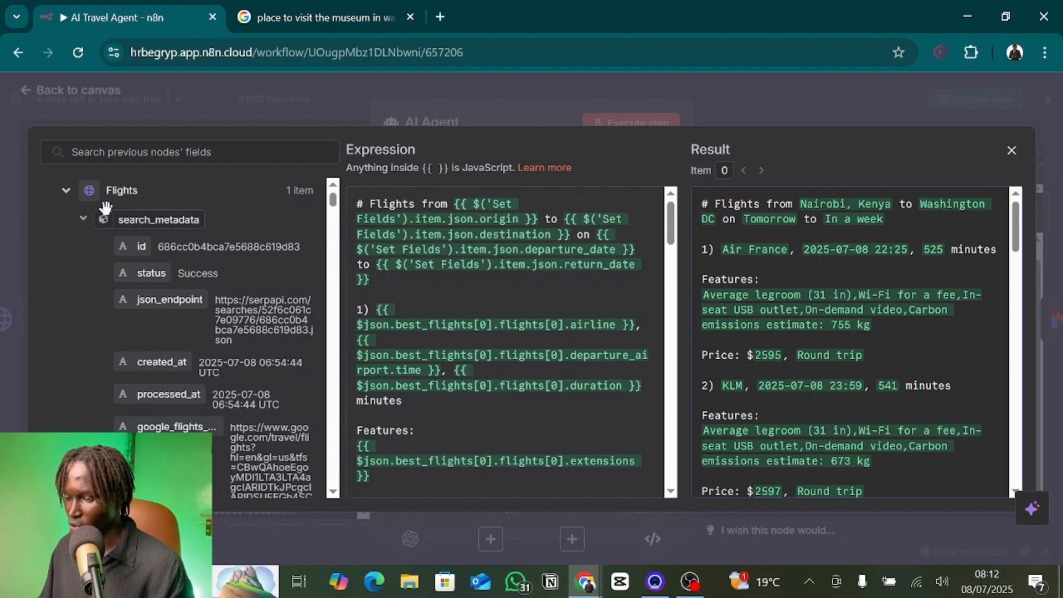
# Collapse the Flights input data and expand Set Fields to inspect the origin and destination fields used in the prompt
pyautogui.click(65, 191)
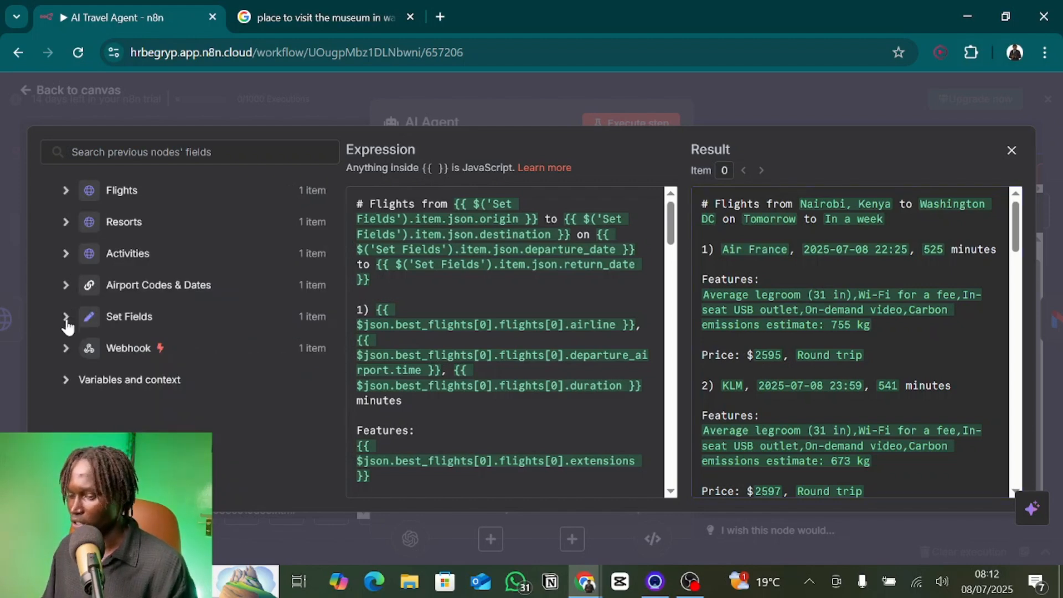
pyautogui.click(65, 316)
pyautogui.scroll(-3, 110, 338)
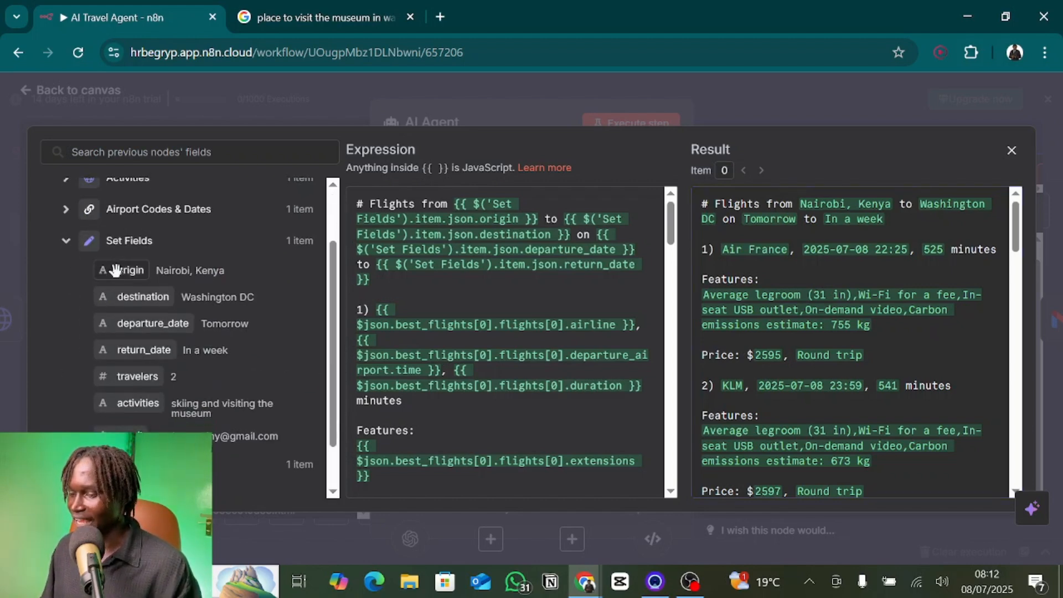
pyautogui.moveTo(113, 265); pyautogui.dragTo(166, 309)
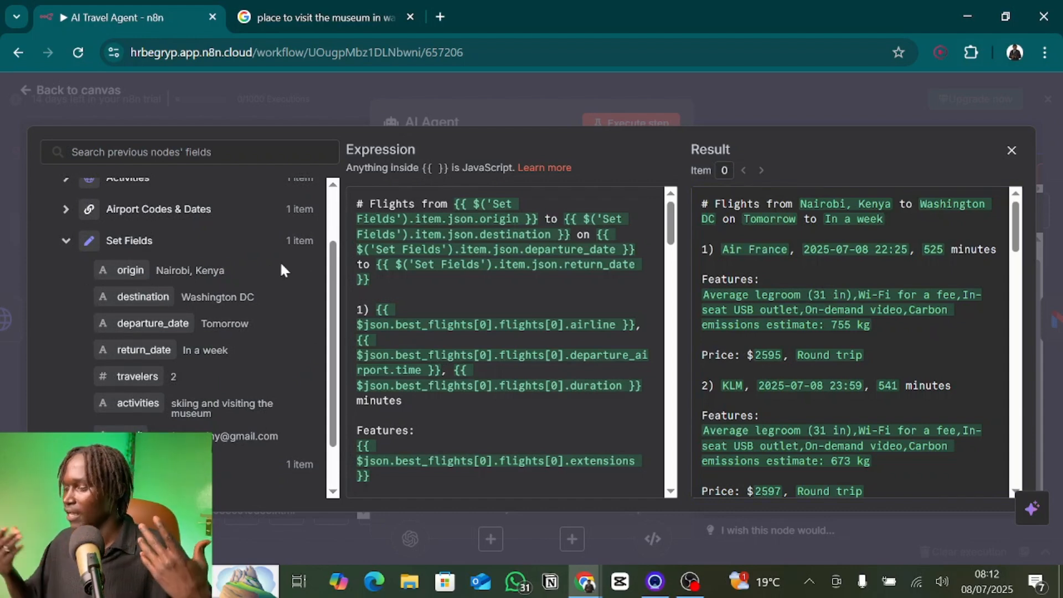
# Examine the Flights section of the prompt expression, comparing the first flight's placeholders with the resolved result
pyautogui.scroll(-4, 504, 343)
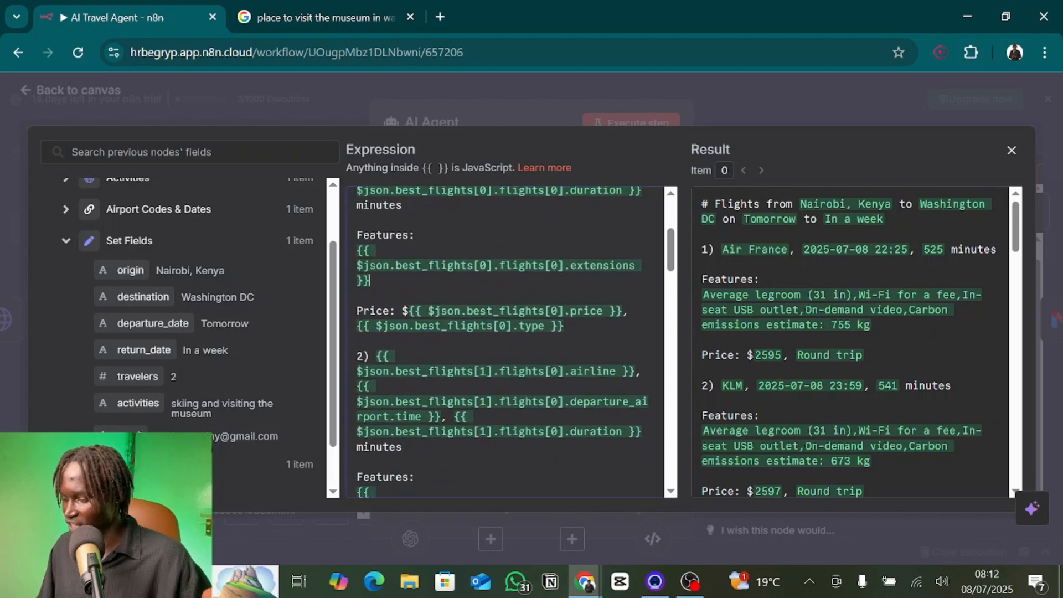
pyautogui.scroll(4, 504, 344)
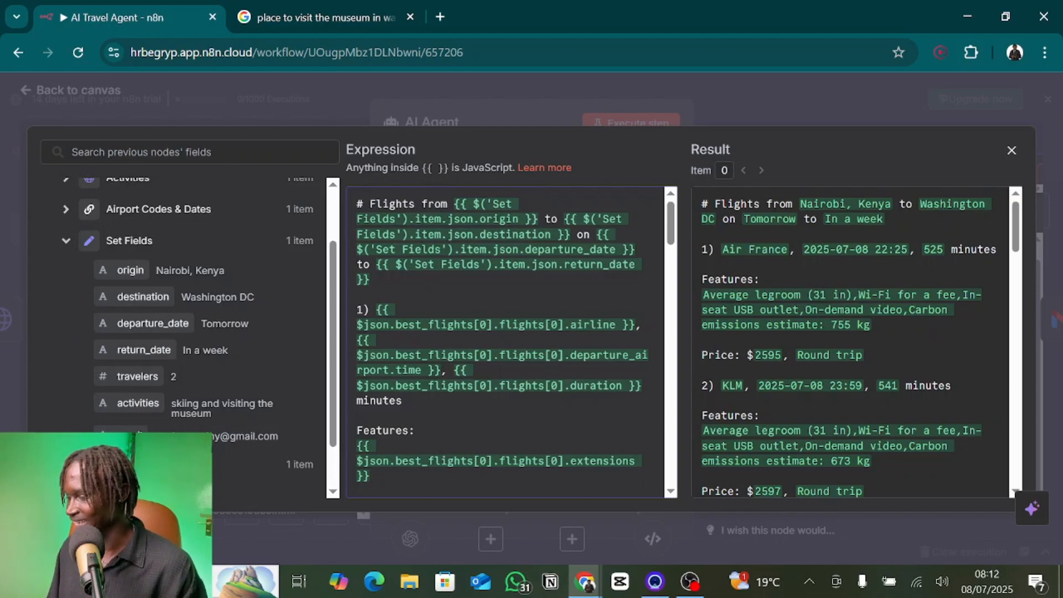
pyautogui.scroll(-1, 505, 342)
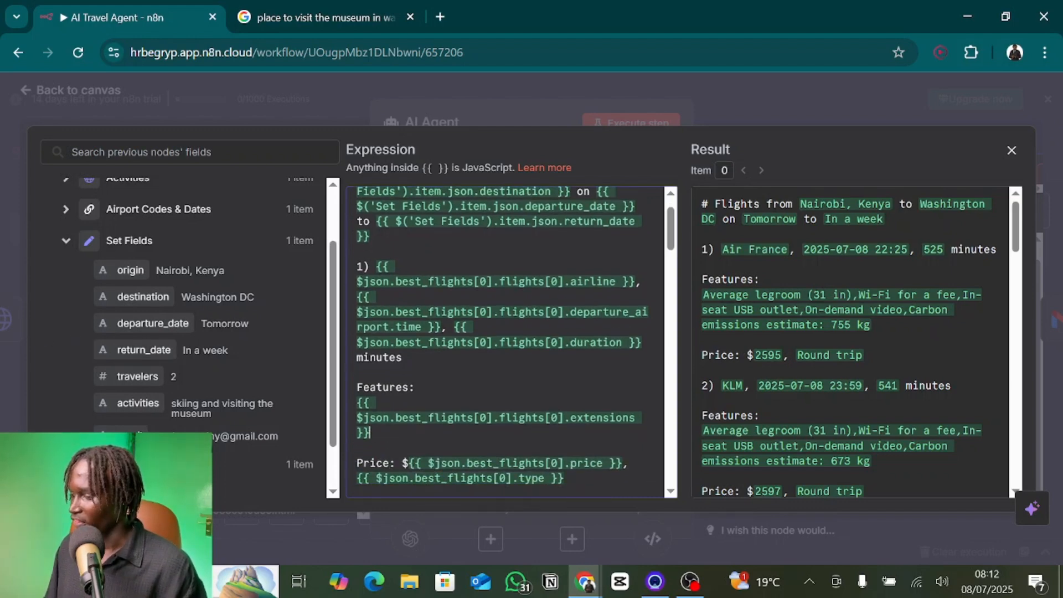
pyautogui.scroll(1, 505, 342)
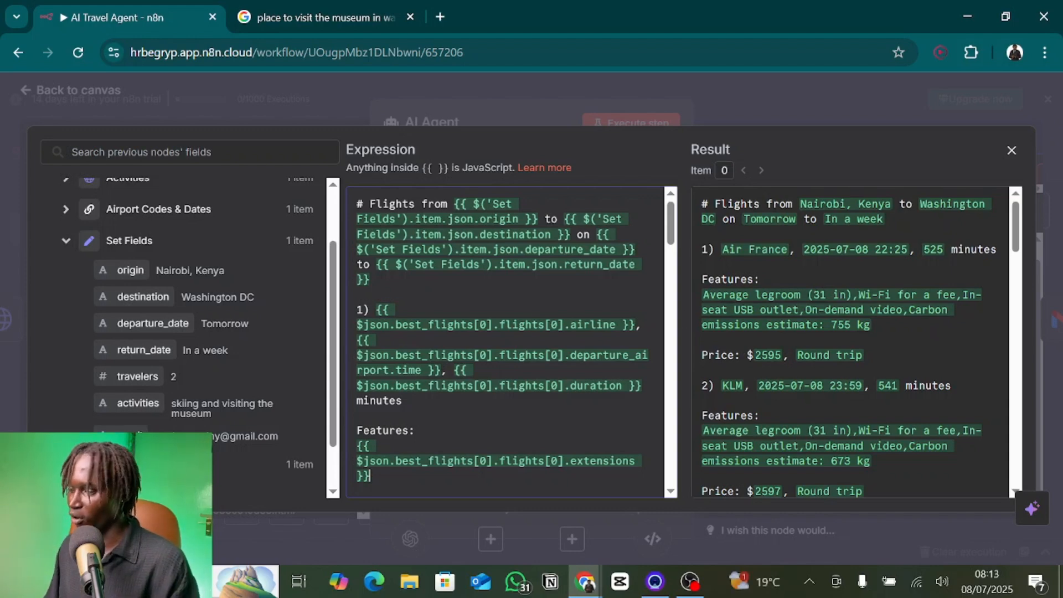
# Collapse the Set Fields data, expand Flights without its search_metadata, and go to the flights[0] details under best_flights[0]
pyautogui.click(63, 239)
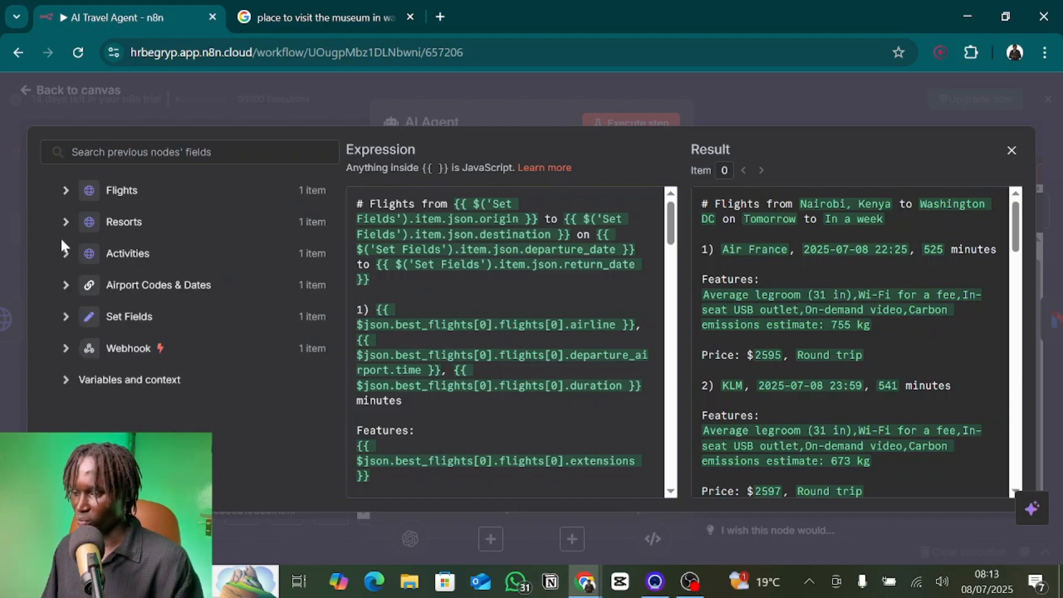
pyautogui.click(66, 191)
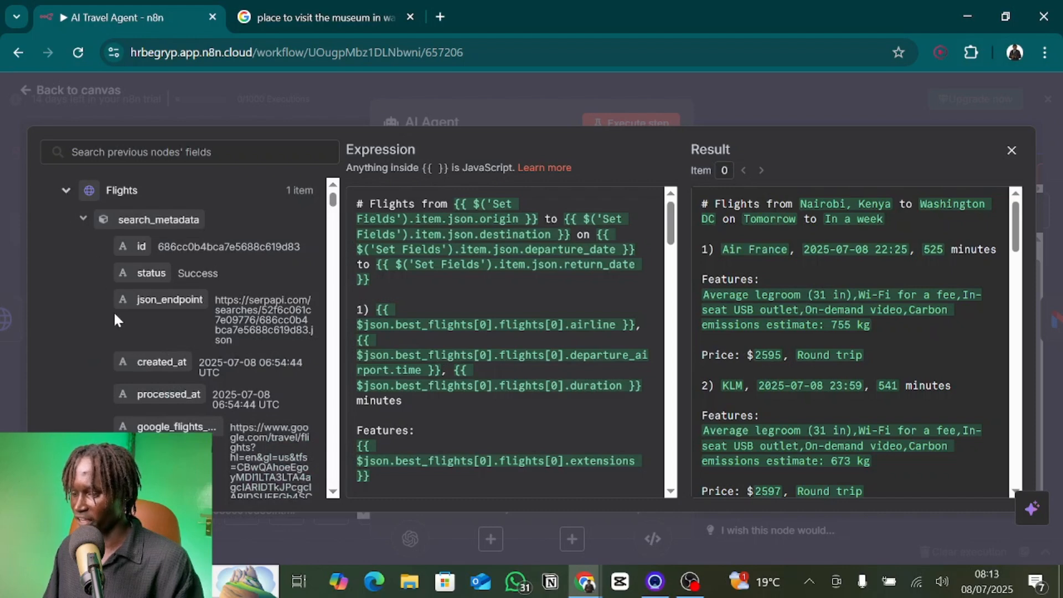
pyautogui.click(85, 218)
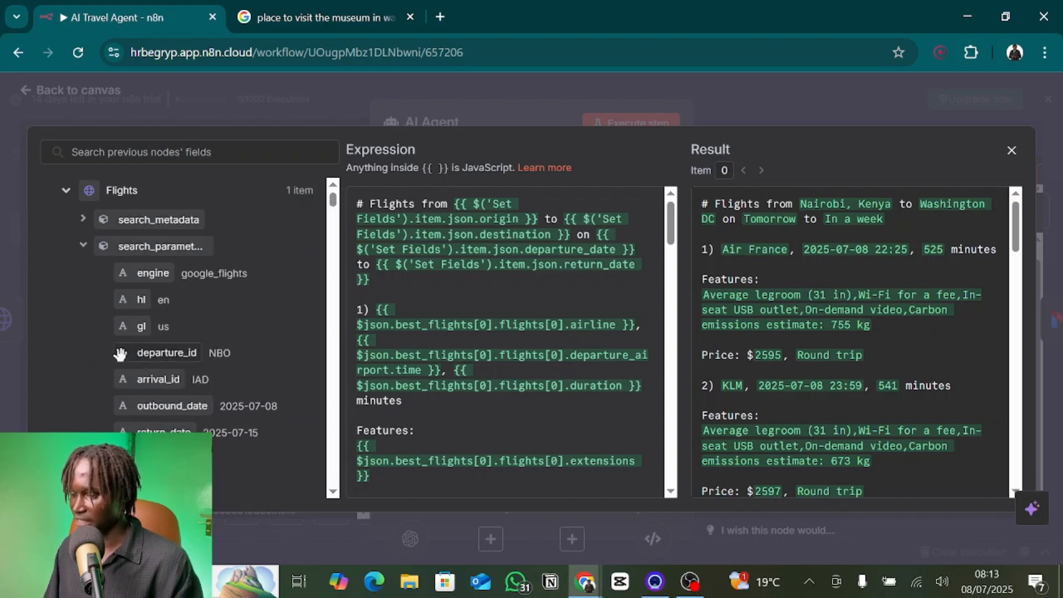
pyautogui.scroll(-3, 182, 338)
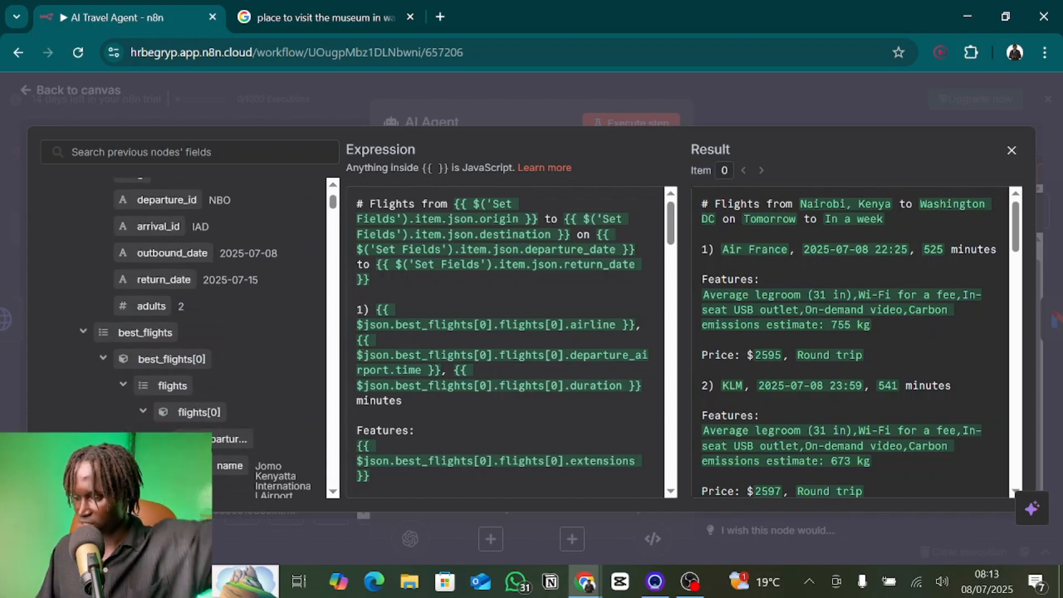
pyautogui.scroll(-5, 183, 338)
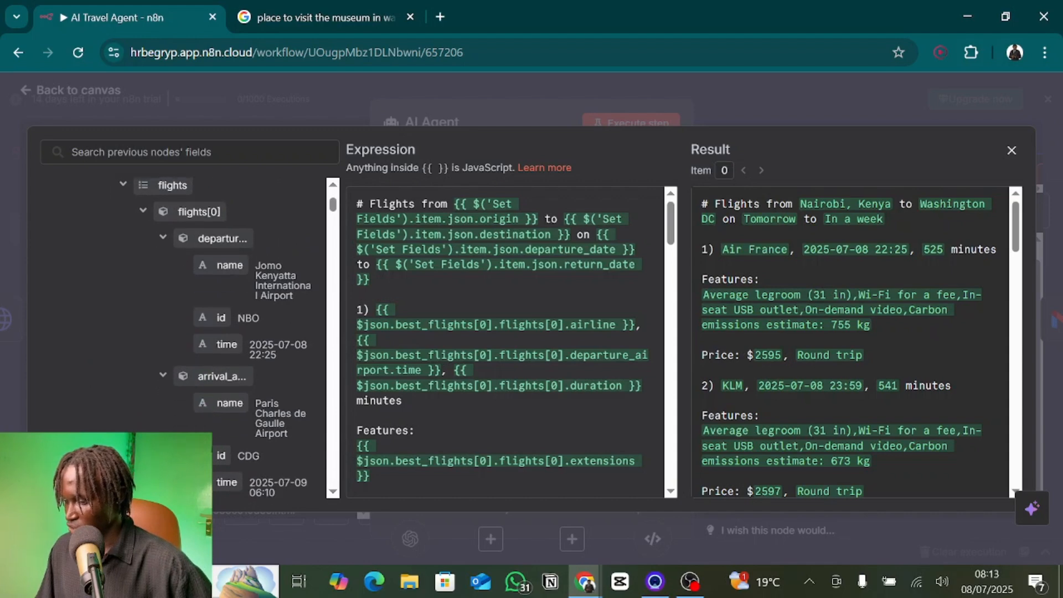
pyautogui.scroll(-3, 183, 338)
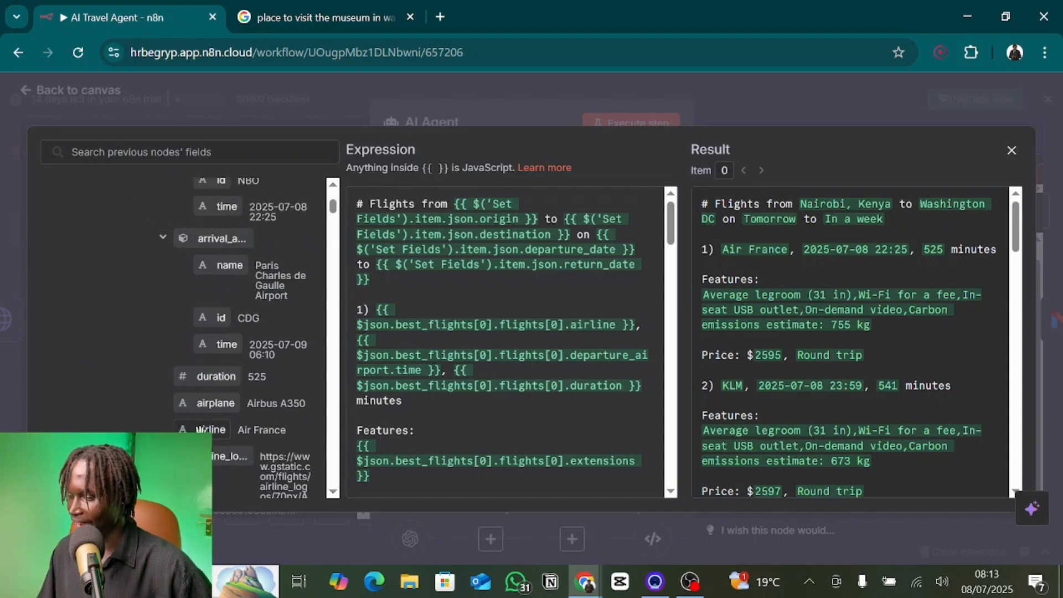
# Trace the first flight's airline, departure time, duration and extensions fields in the Flights data to their prompt placeholders
pyautogui.moveTo(204, 430)
pyautogui.mouseDown()
pyautogui.moveTo(454, 243)
pyautogui.moveTo(212, 431)
pyautogui.mouseUp()
pyautogui.scroll(3, 222, 388)
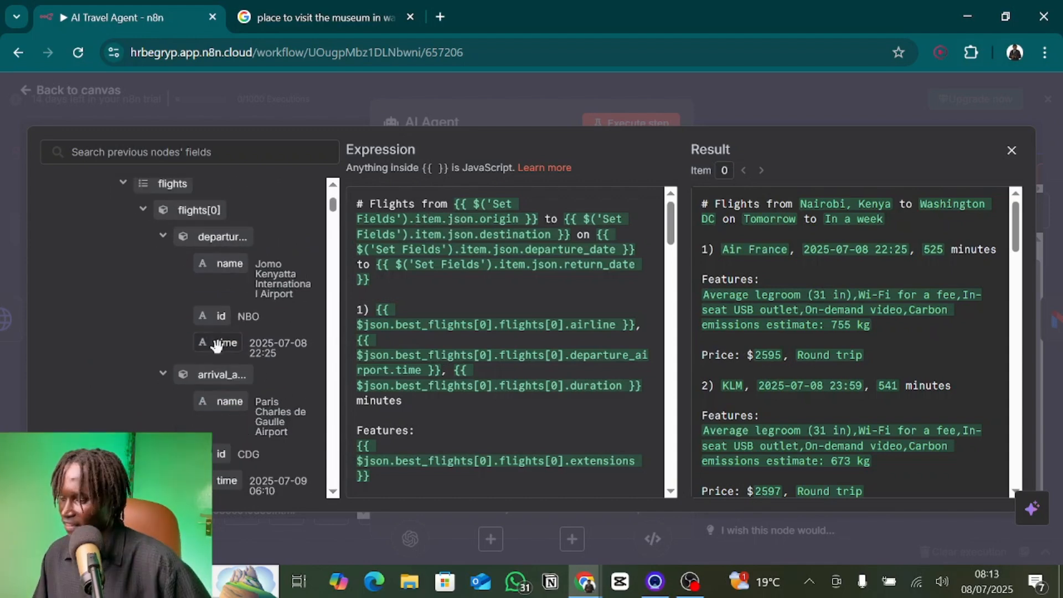
pyautogui.moveTo(227, 343); pyautogui.dragTo(198, 235)
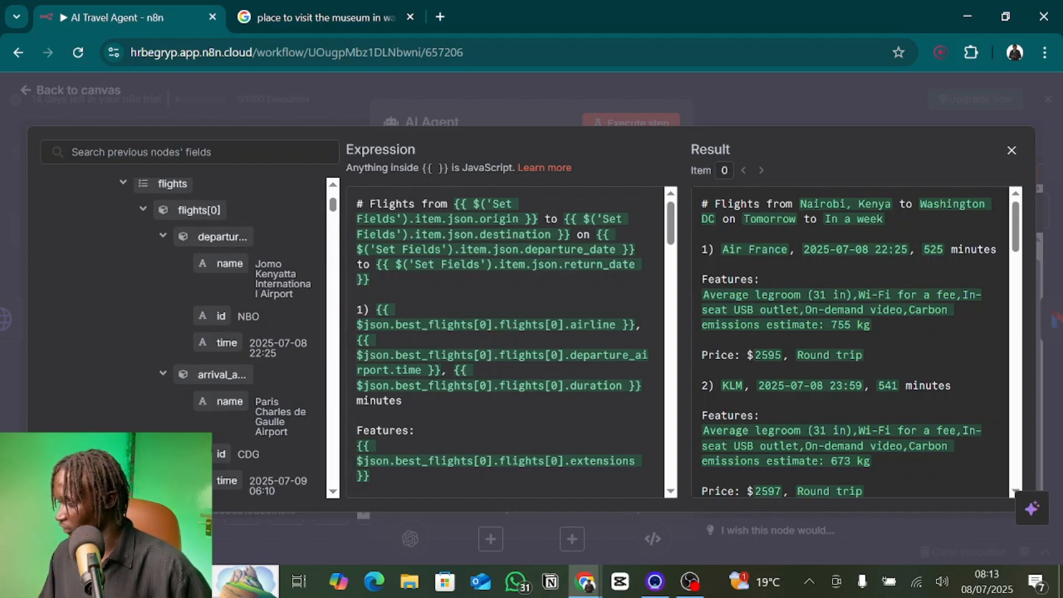
pyautogui.scroll(-3, 183, 423)
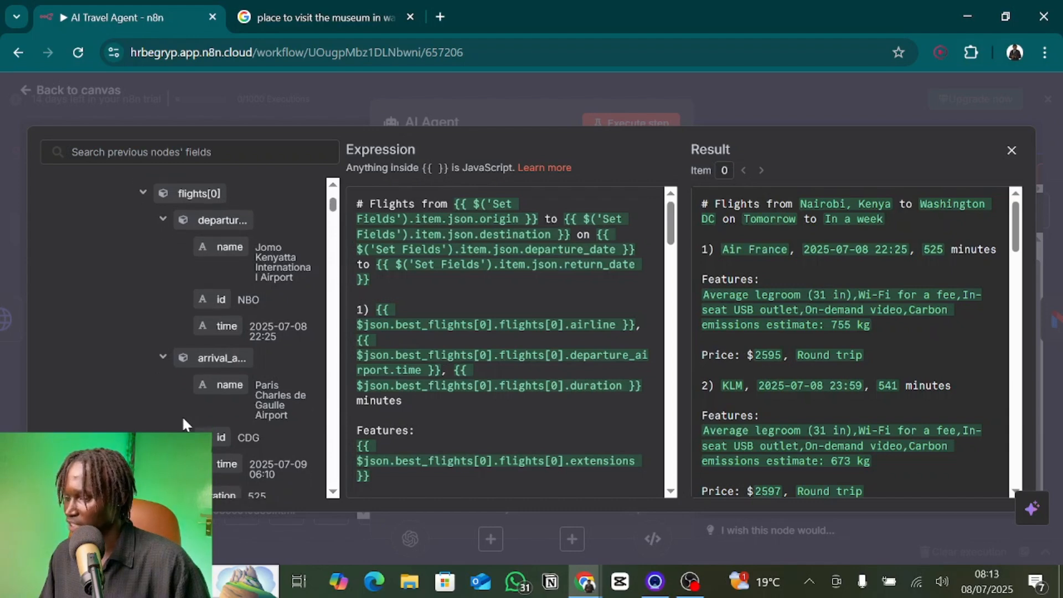
pyautogui.moveTo(204, 403); pyautogui.dragTo(277, 425)
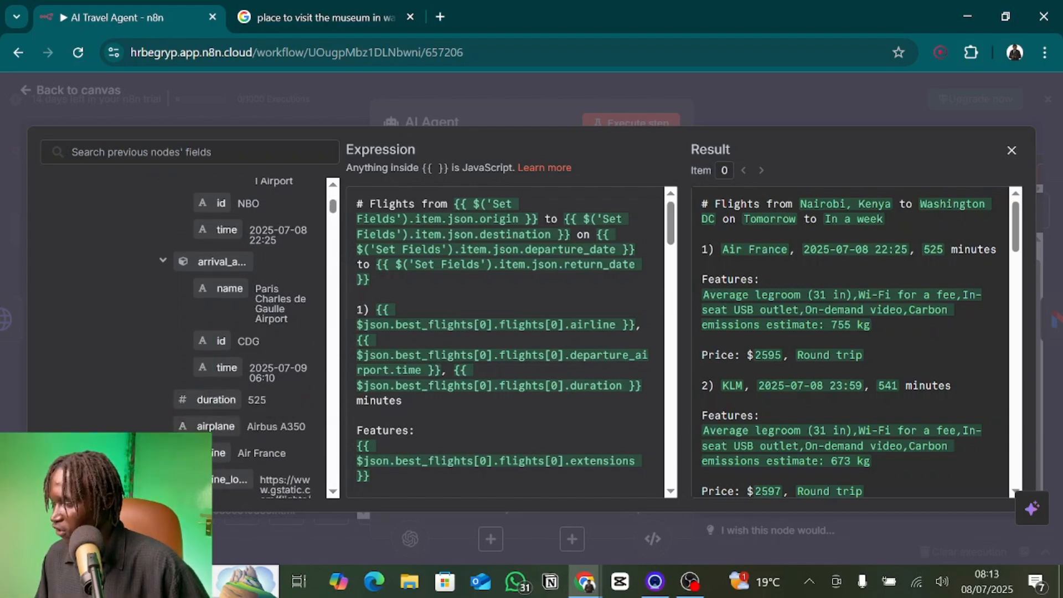
pyautogui.scroll(-3, 226, 377)
pyautogui.scroll(-4, 226, 376)
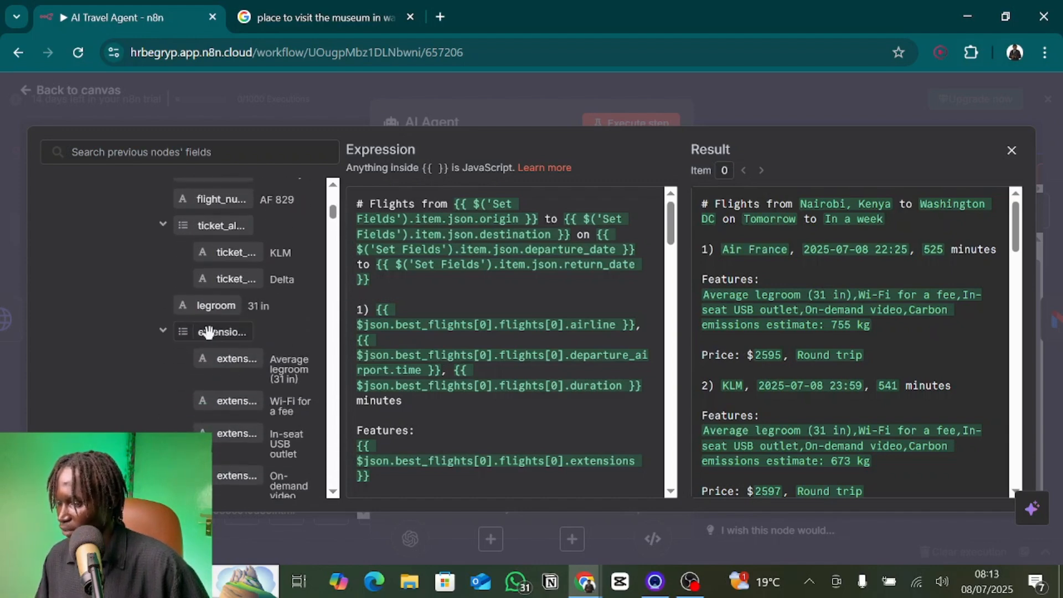
pyautogui.moveTo(208, 331); pyautogui.dragTo(234, 413)
pyautogui.scroll(-3, 231, 408)
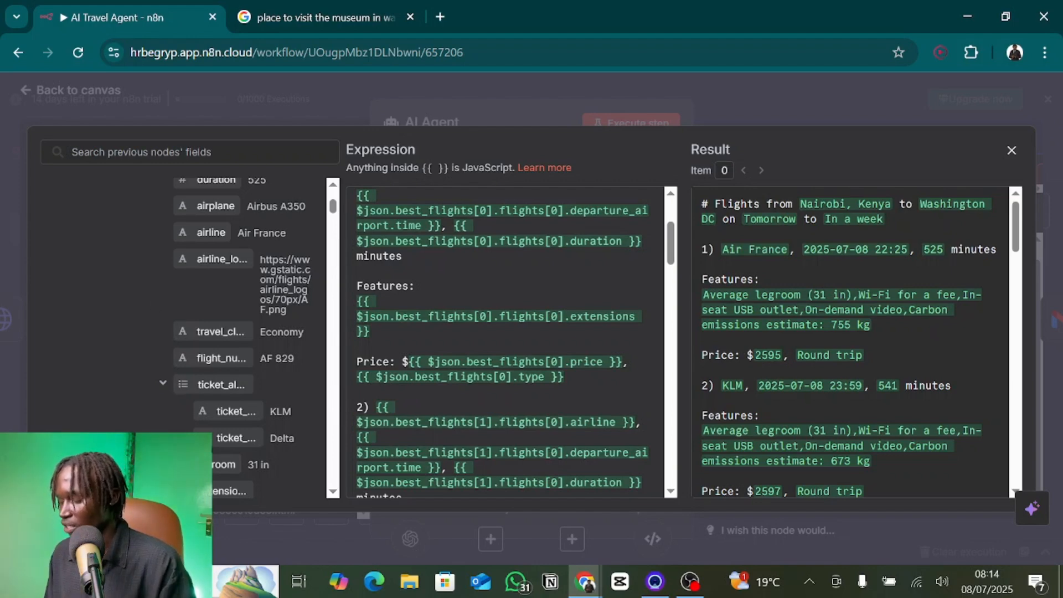
# Review the prompt expression from the first flight's placeholders through the second flight to the Resorts section, and find Resorts in the result
pyautogui.scroll(3, 510, 342)
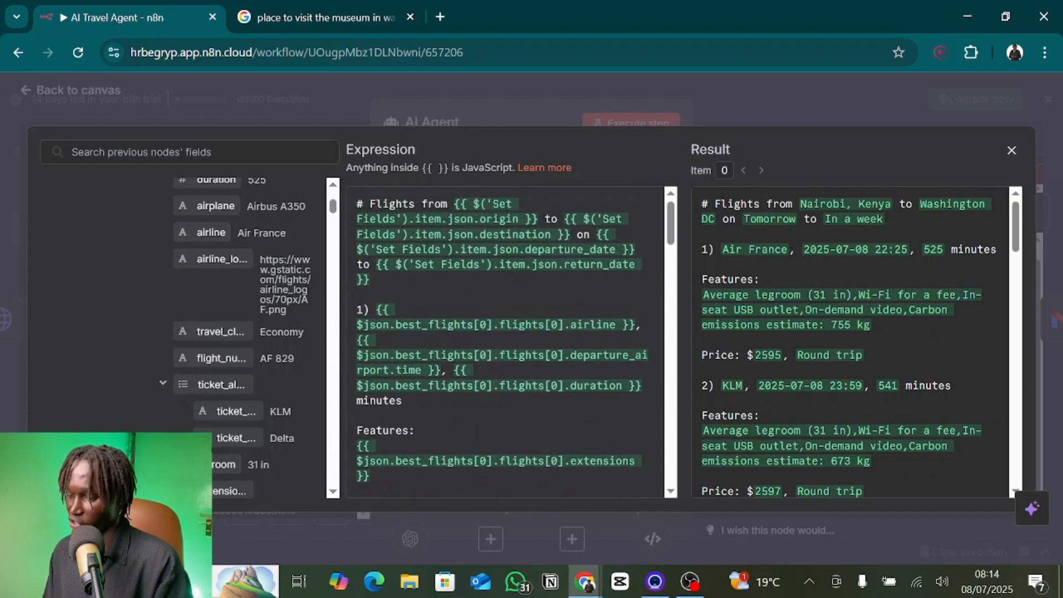
pyautogui.scroll(-1, 502, 342)
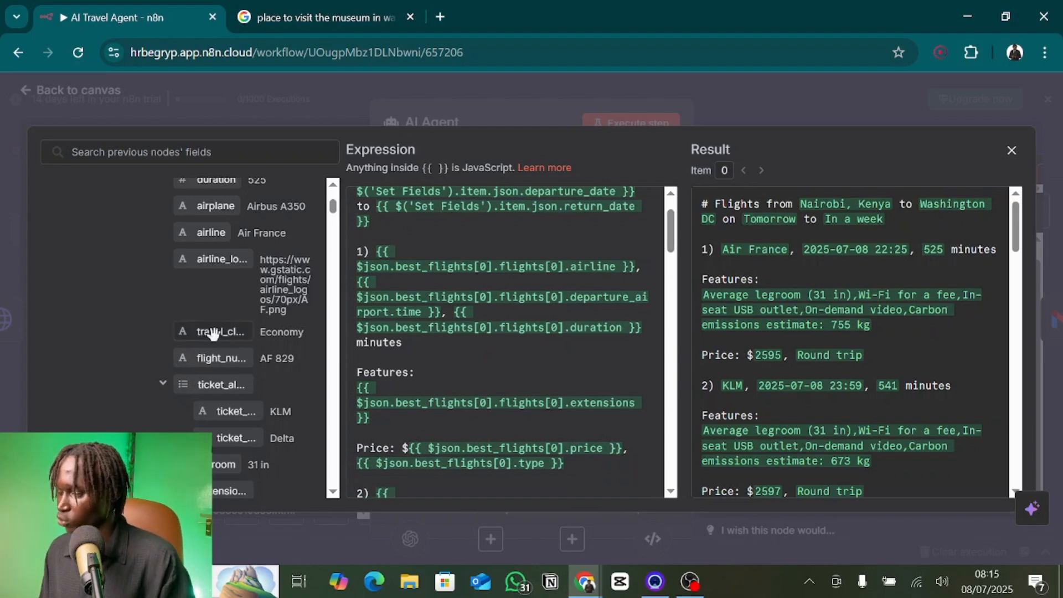
pyautogui.scroll(-5, 509, 343)
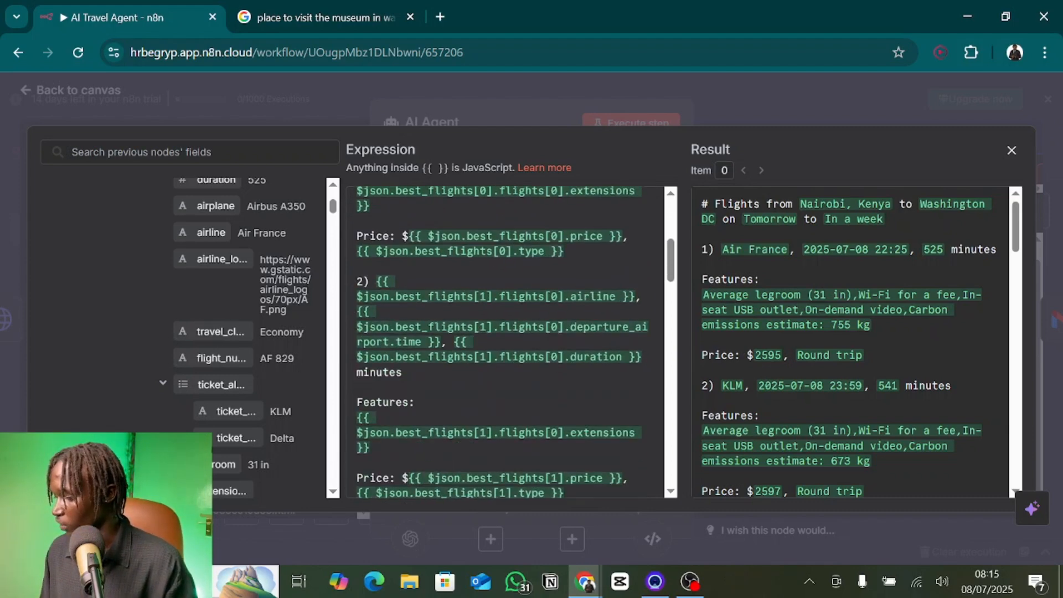
pyautogui.scroll(-1, 509, 342)
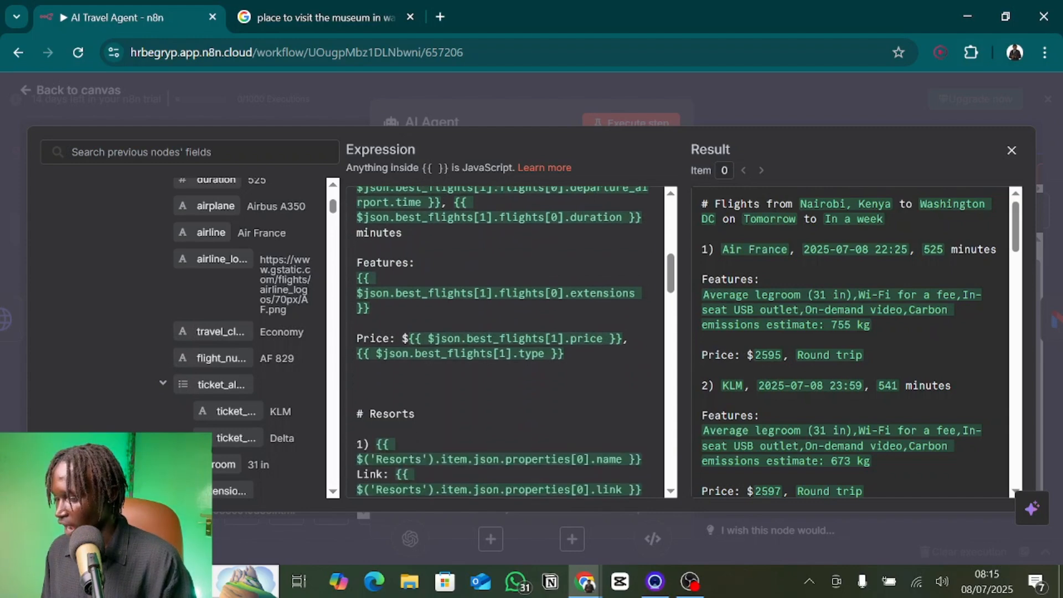
pyautogui.scroll(2, 509, 342)
pyautogui.scroll(-5, 509, 342)
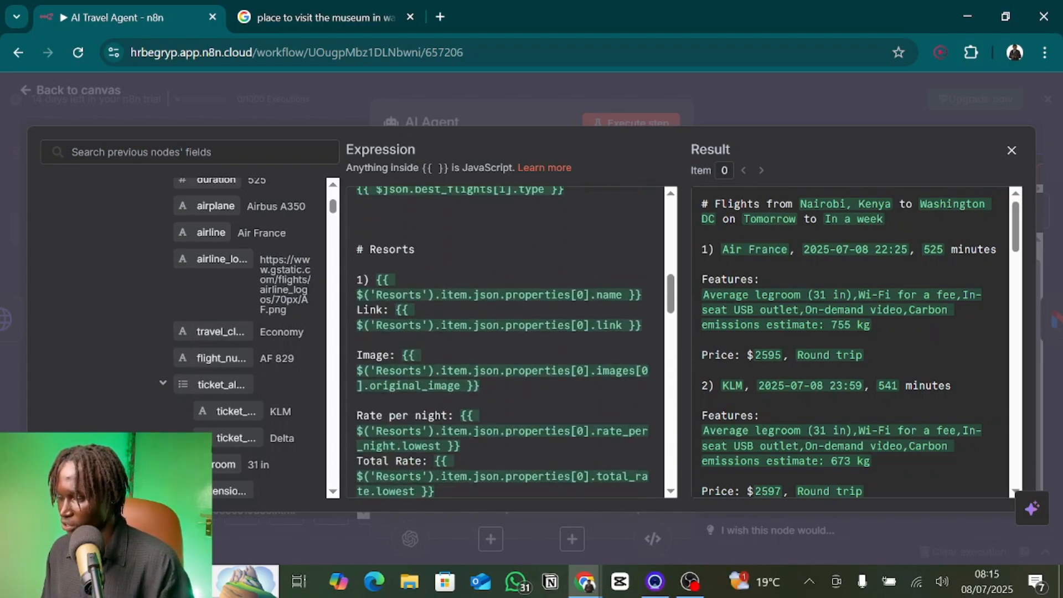
pyautogui.scroll(-4, 853, 343)
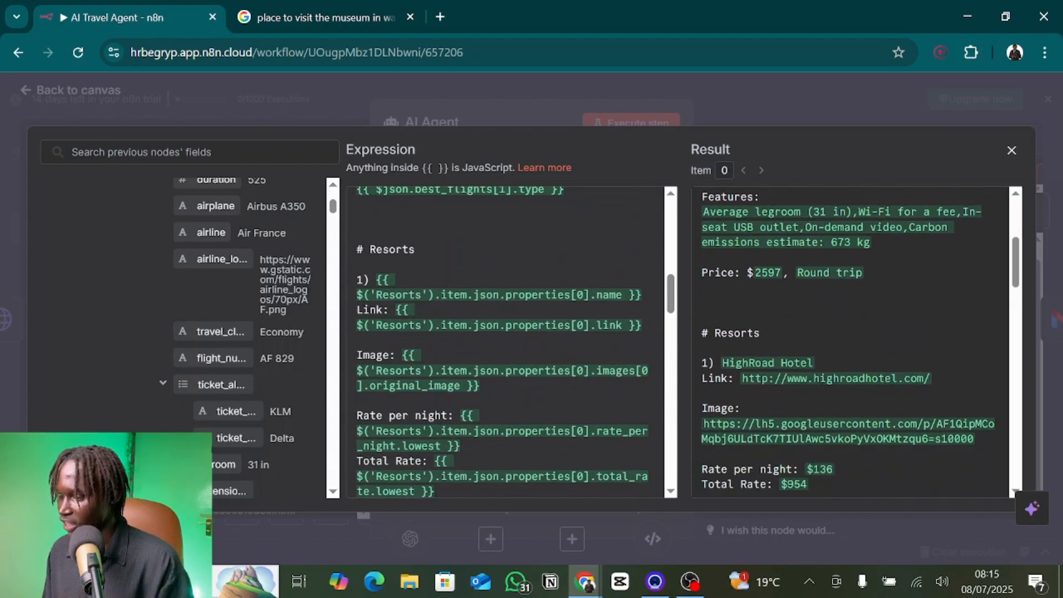
# Collapse the Flights input data and expand the Resorts data
pyautogui.scroll(10, 232, 310)
pyautogui.scroll(-2, 114, 377)
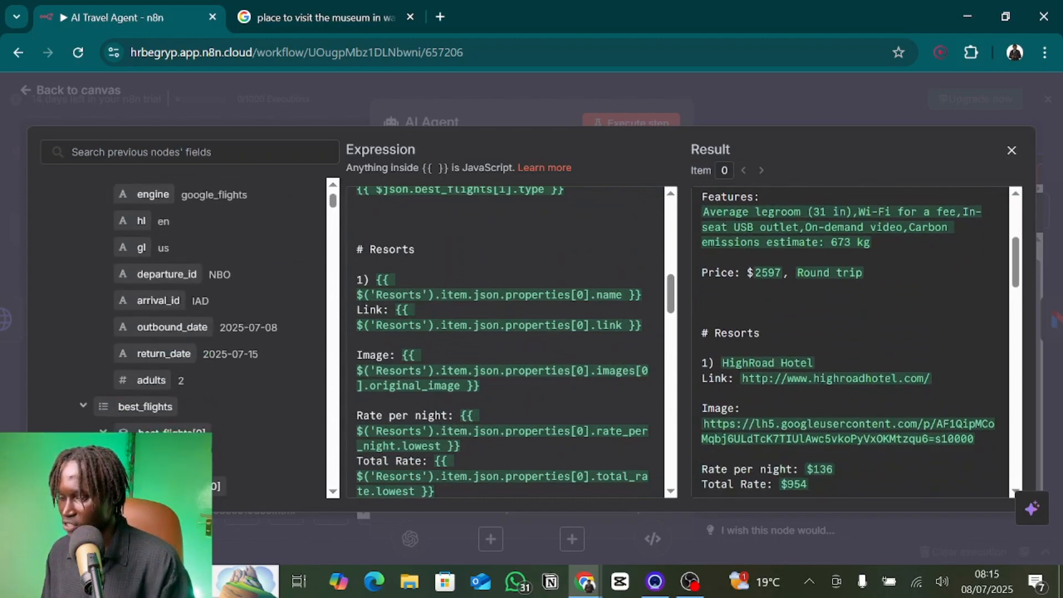
pyautogui.scroll(2, 115, 377)
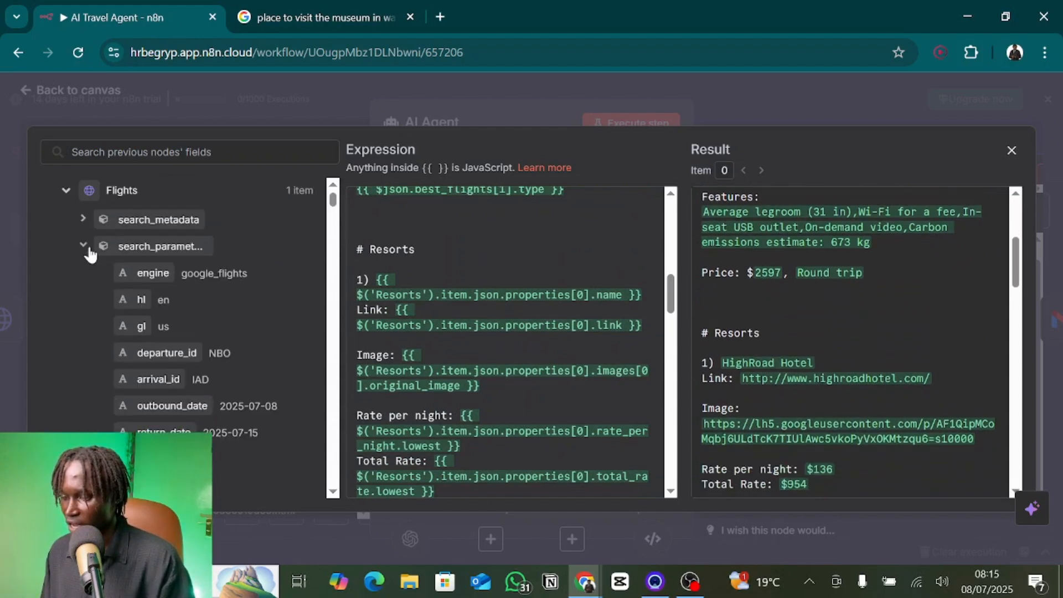
pyautogui.click(64, 195)
pyautogui.click(67, 222)
pyautogui.scroll(-1, 83, 232)
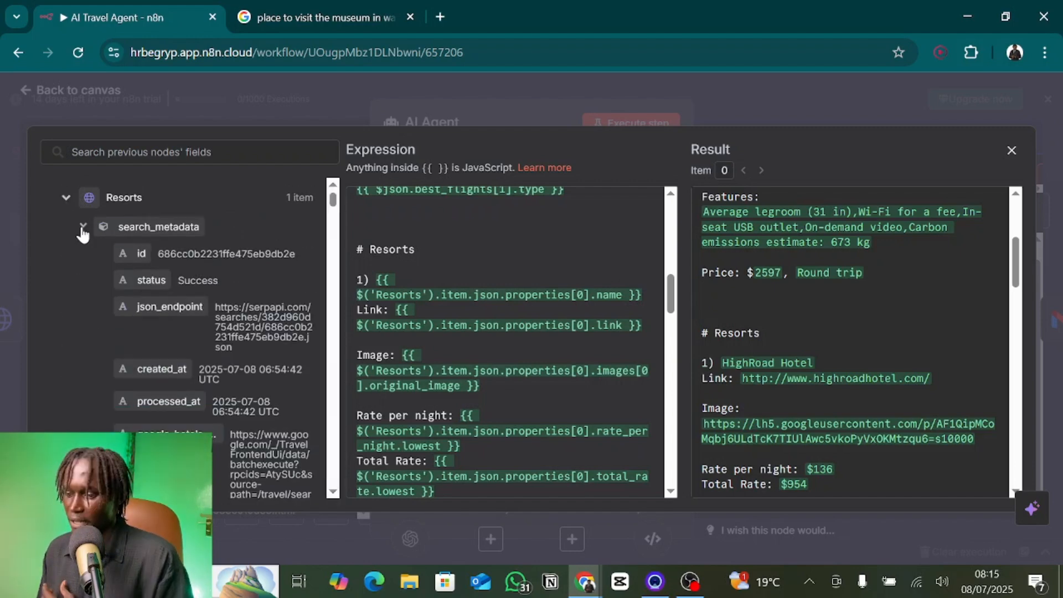
# Collapse search_metadata and brands in the Resorts data to reach the properties[0] fields
pyautogui.click(83, 228)
pyautogui.scroll(-2, 87, 265)
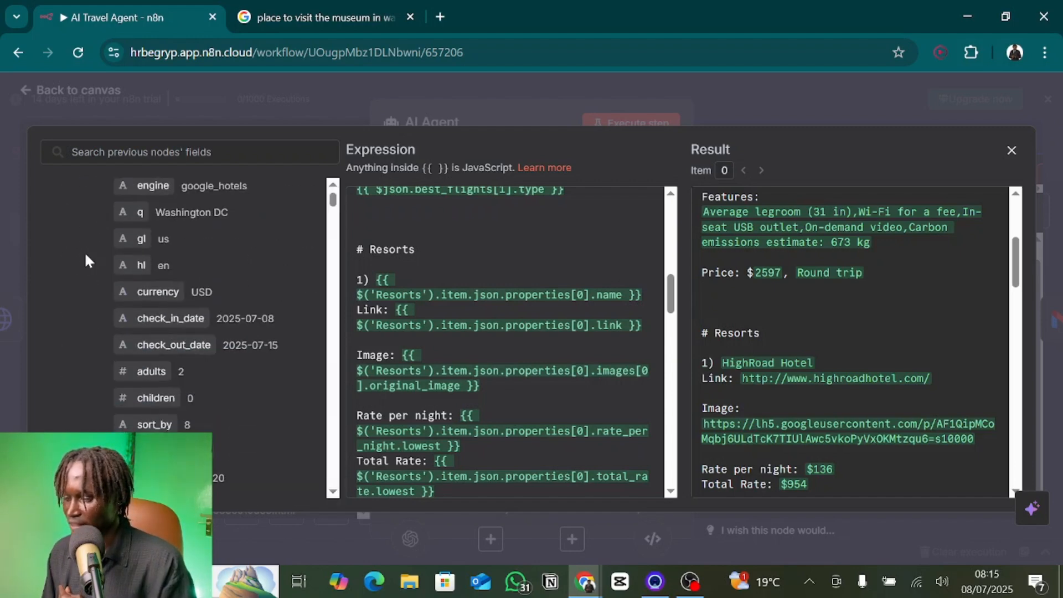
pyautogui.scroll(-4, 84, 251)
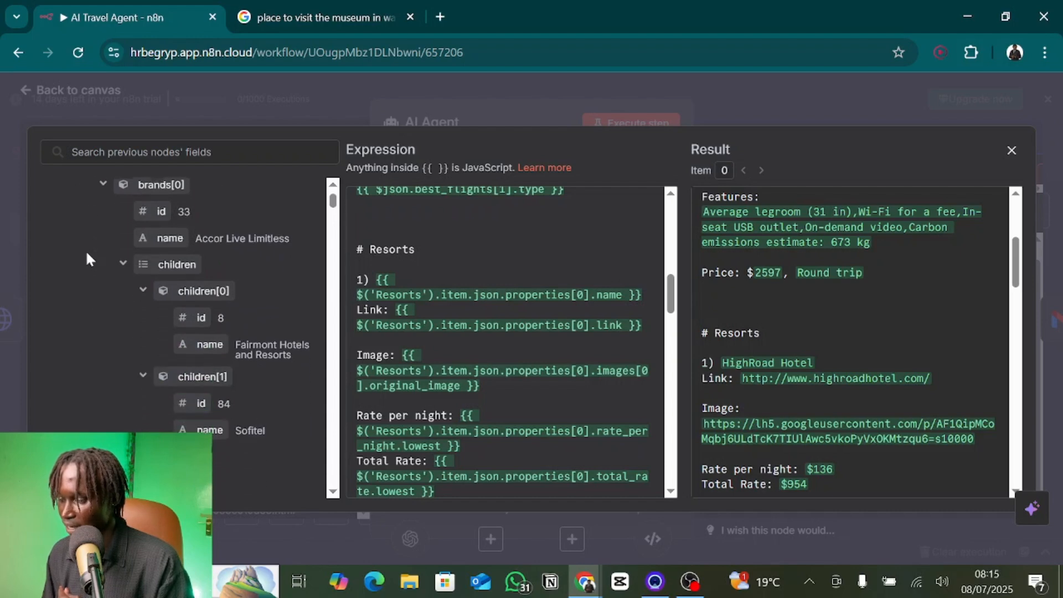
pyautogui.scroll(-1, 131, 274)
pyautogui.scroll(2, 131, 274)
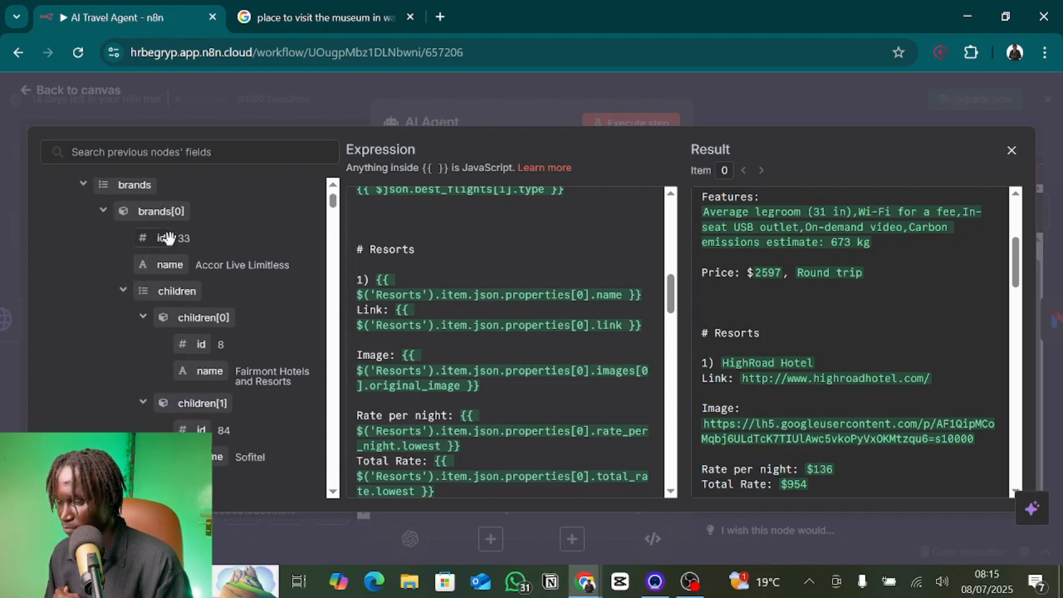
pyautogui.click(83, 184)
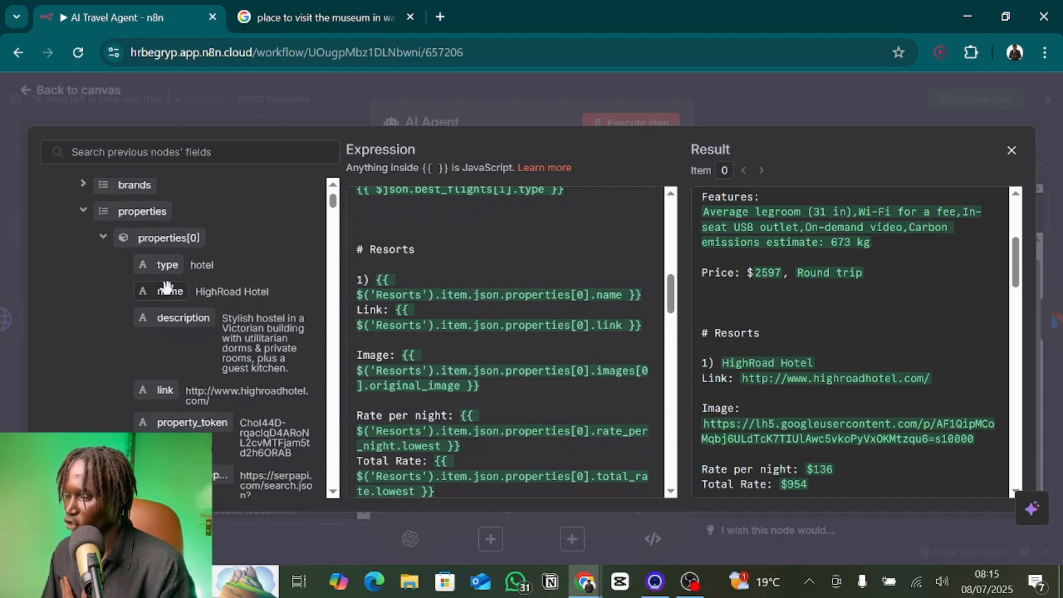
# Locate the name, link and original_image fields of properties[0] that feed the Resorts part of the prompt
pyautogui.moveTo(166, 287)
pyautogui.mouseDown()
pyautogui.moveTo(231, 301)
pyautogui.moveTo(476, 304)
pyautogui.moveTo(179, 288)
pyautogui.mouseUp()
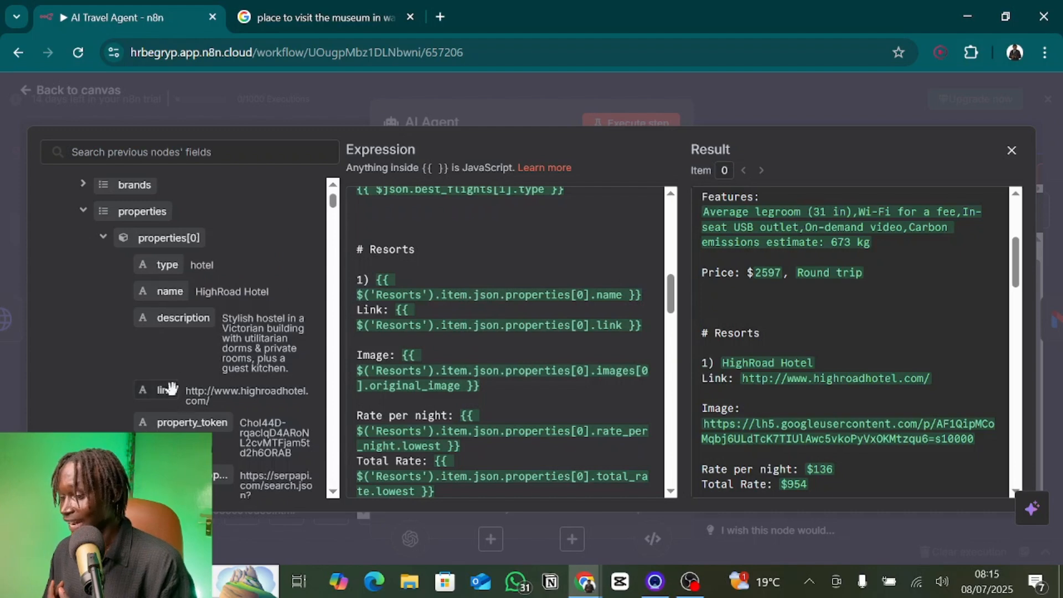
pyautogui.moveTo(165, 390); pyautogui.dragTo(216, 360)
pyautogui.scroll(-10, 221, 360)
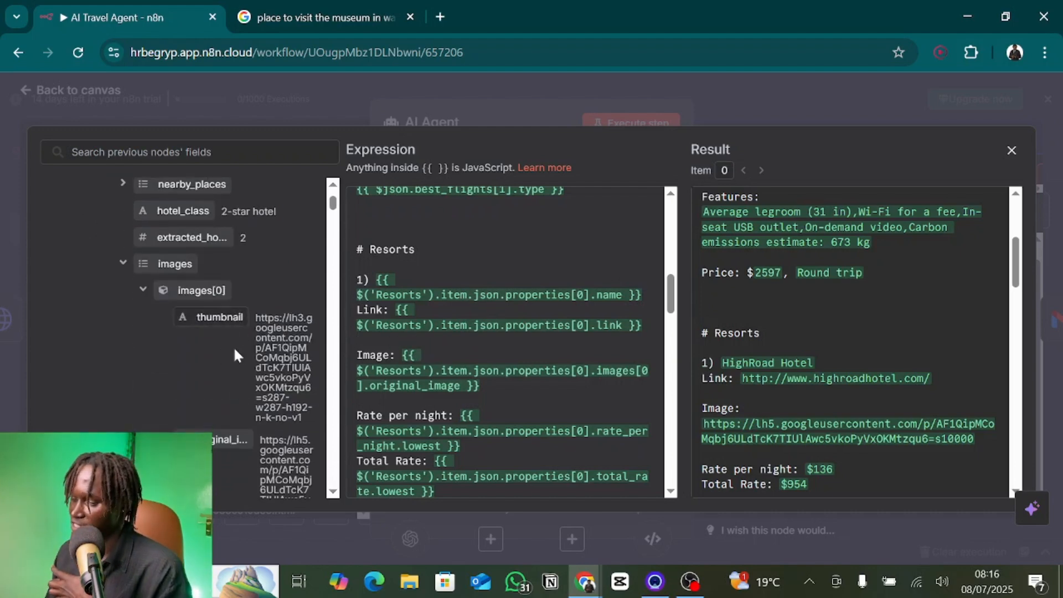
pyautogui.scroll(-2, 216, 347)
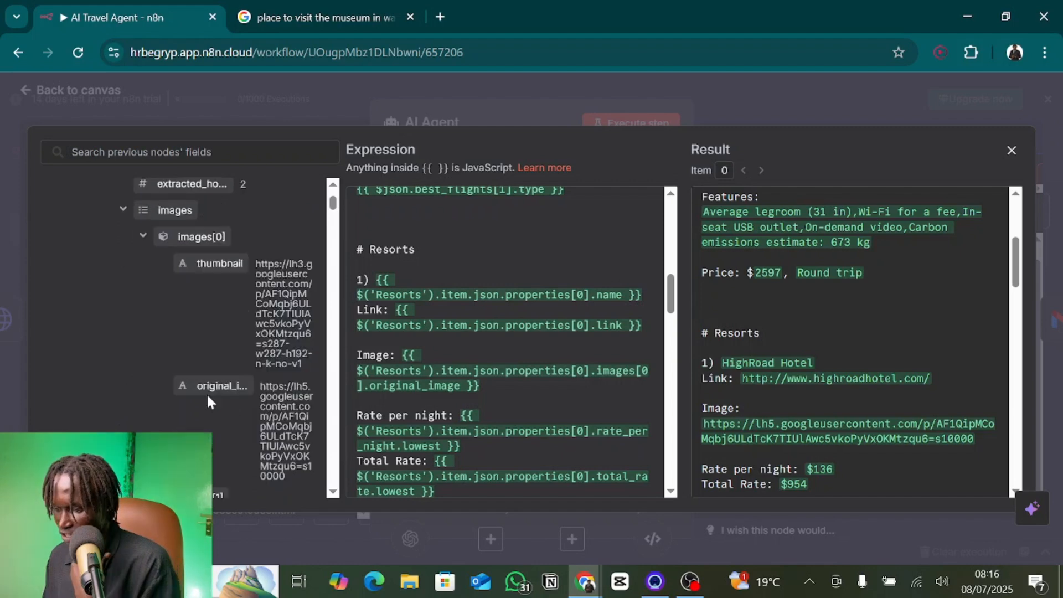
pyautogui.moveTo(214, 387); pyautogui.dragTo(136, 377)
pyautogui.scroll(-3, 510, 344)
pyautogui.scroll(5, 188, 348)
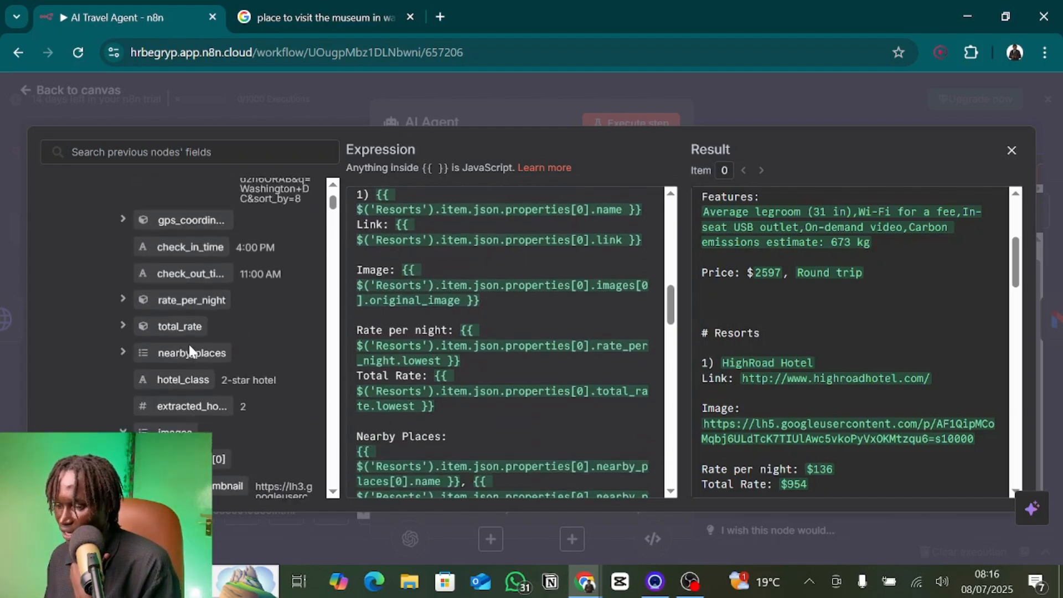
# Expand rate_per_night and total_rate under properties[0] to inspect the lowest fields used in the prompt
pyautogui.click(122, 374)
pyautogui.scroll(-2, 125, 380)
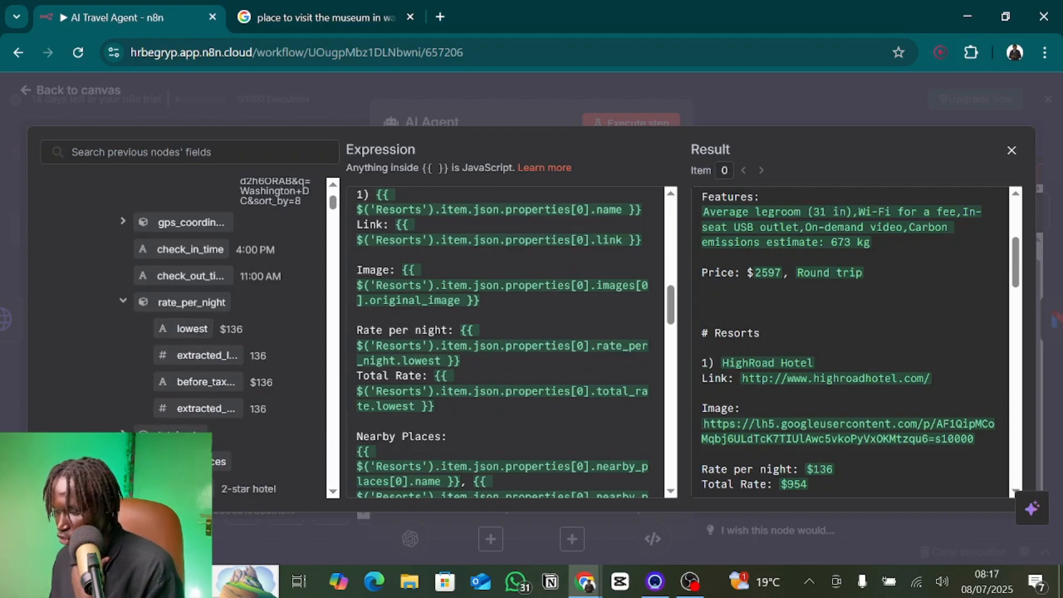
pyautogui.scroll(-3, 120, 344)
pyautogui.click(119, 346)
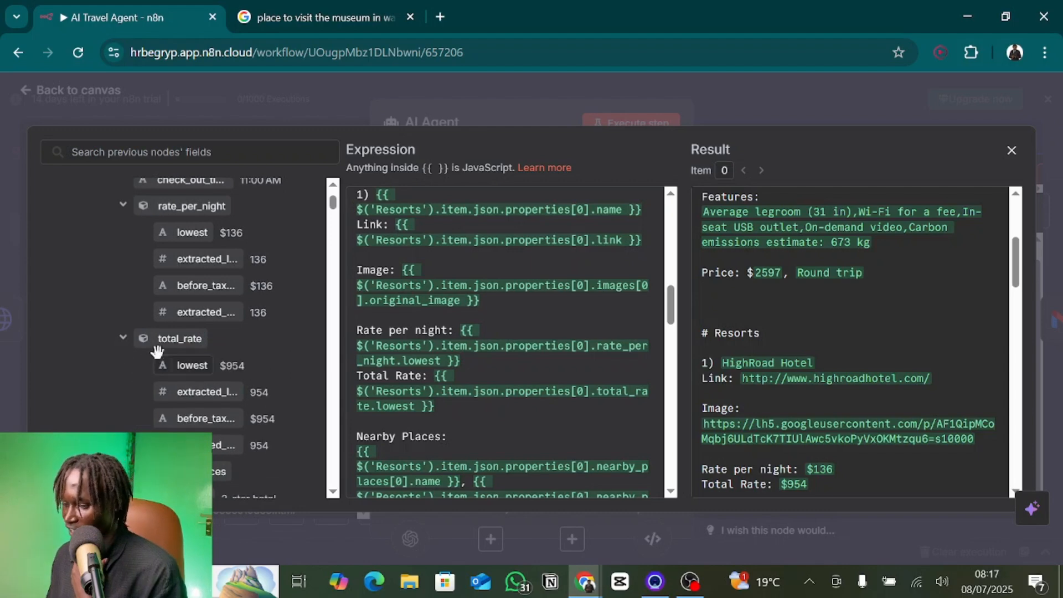
# Read through the rest of the prompt expression, from the remaining Resorts properties down to the Activities results
pyautogui.moveTo(188, 340); pyautogui.dragTo(335, 322)
pyautogui.scroll(-2, 487, 342)
pyautogui.scroll(-5, 509, 342)
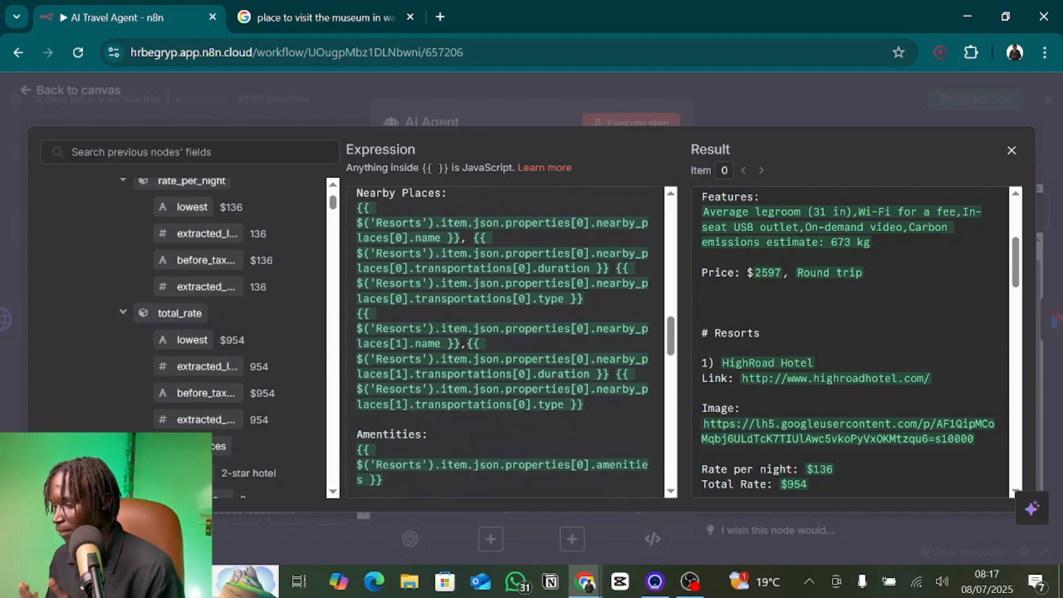
pyautogui.scroll(-6, 510, 342)
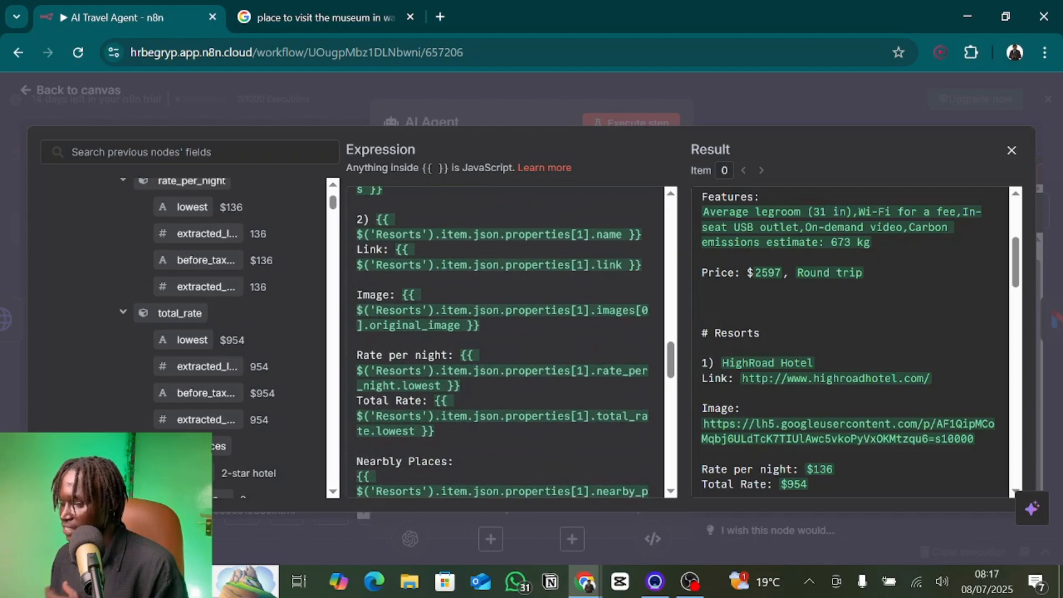
pyautogui.scroll(-5, 502, 342)
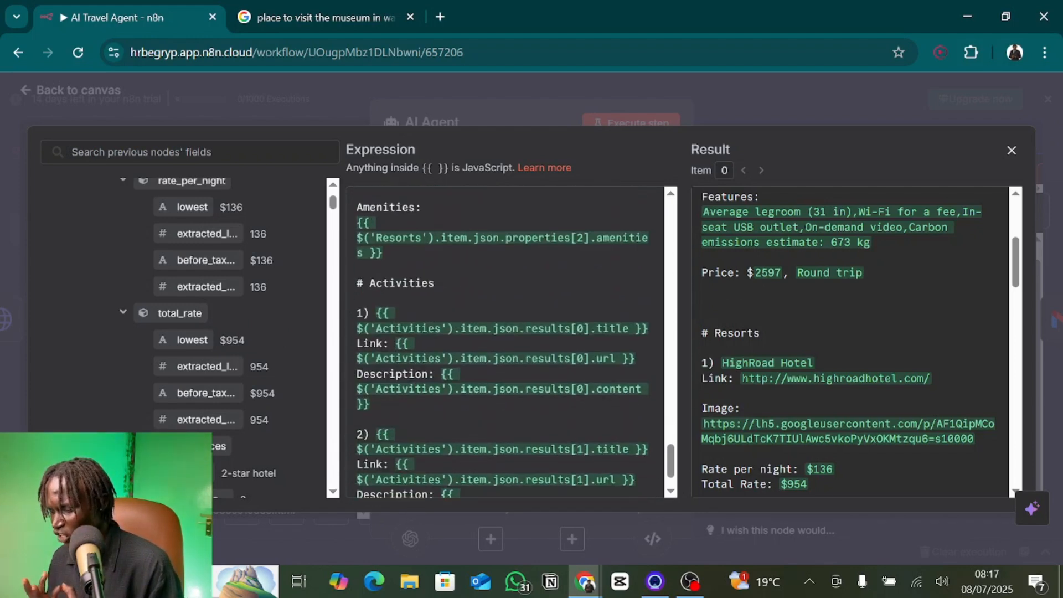
pyautogui.scroll(-1, 502, 343)
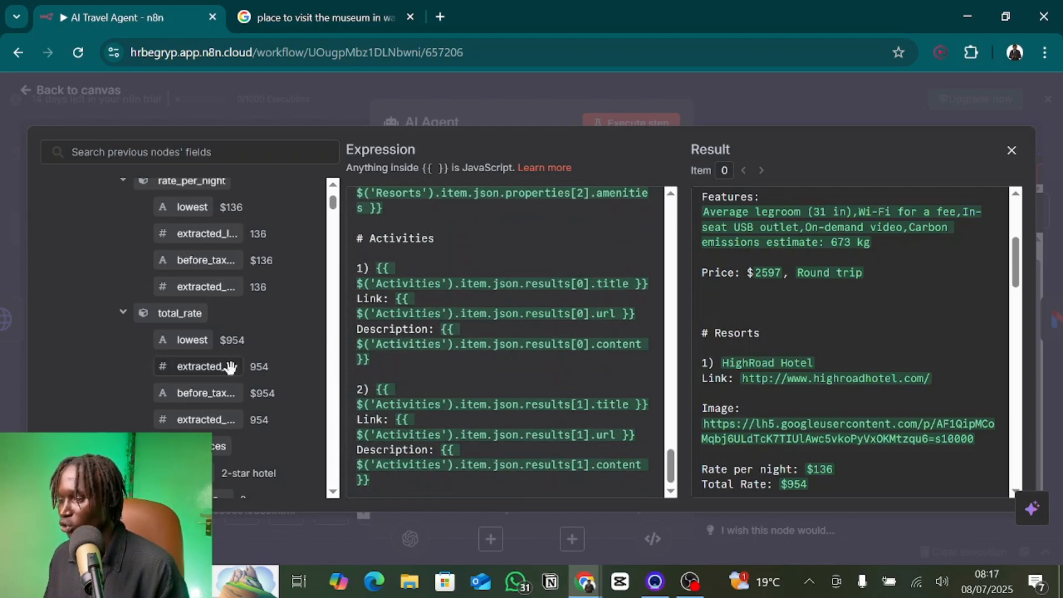
# Expand the Activities input data in place of Resorts to inspect its fields, and close the AI Agent's prompt and settings
pyautogui.scroll(6, 231, 367)
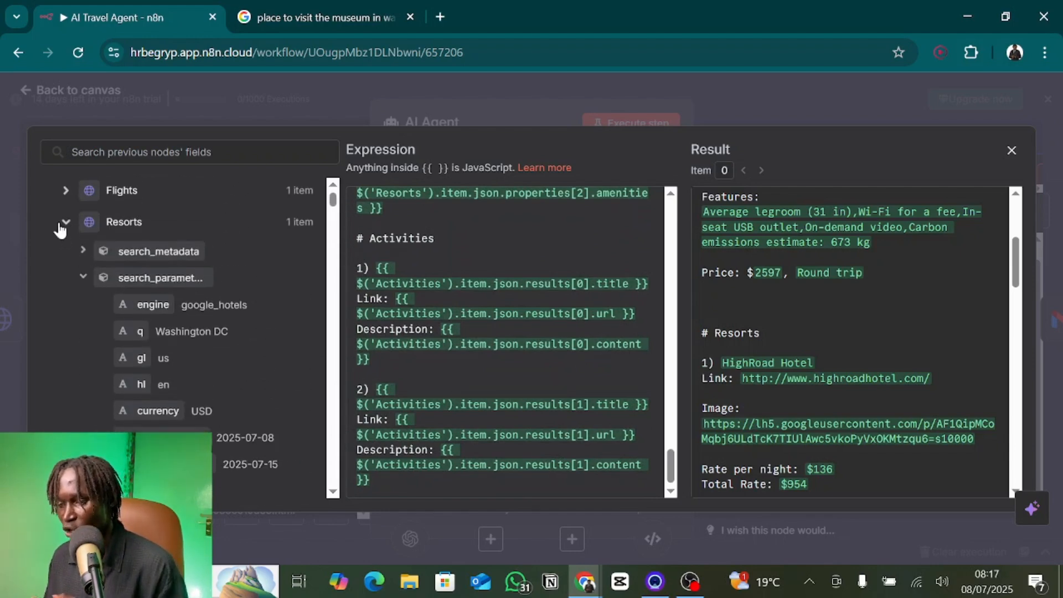
pyautogui.click(61, 226)
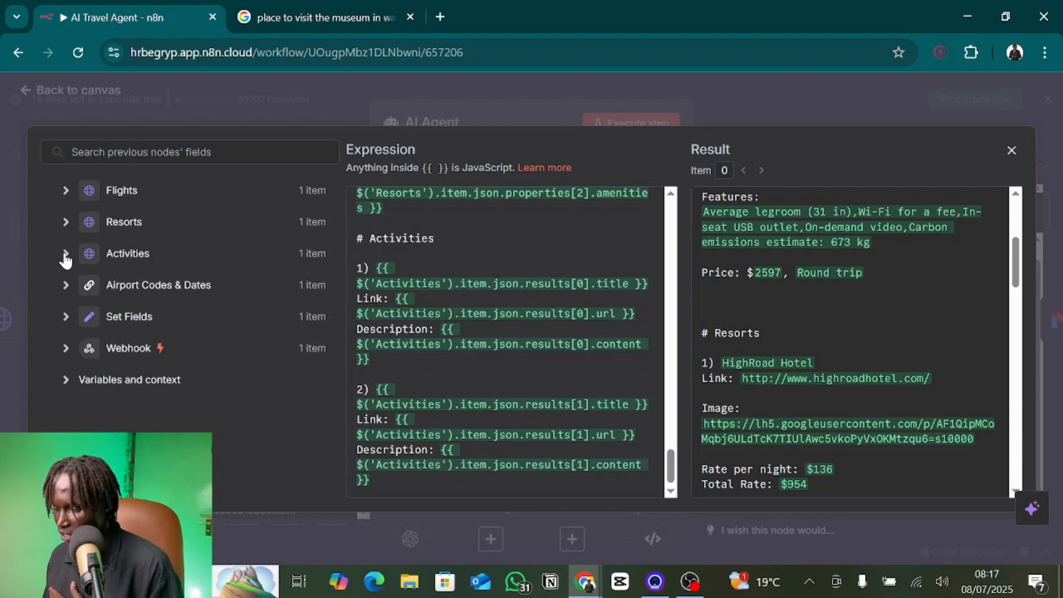
pyautogui.click(66, 255)
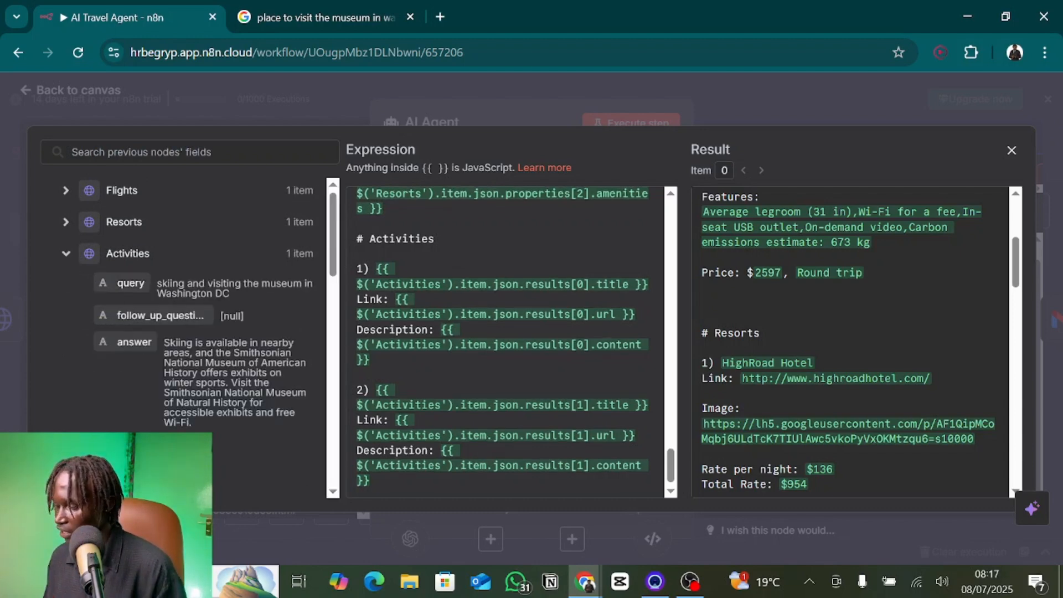
pyautogui.scroll(4, 509, 342)
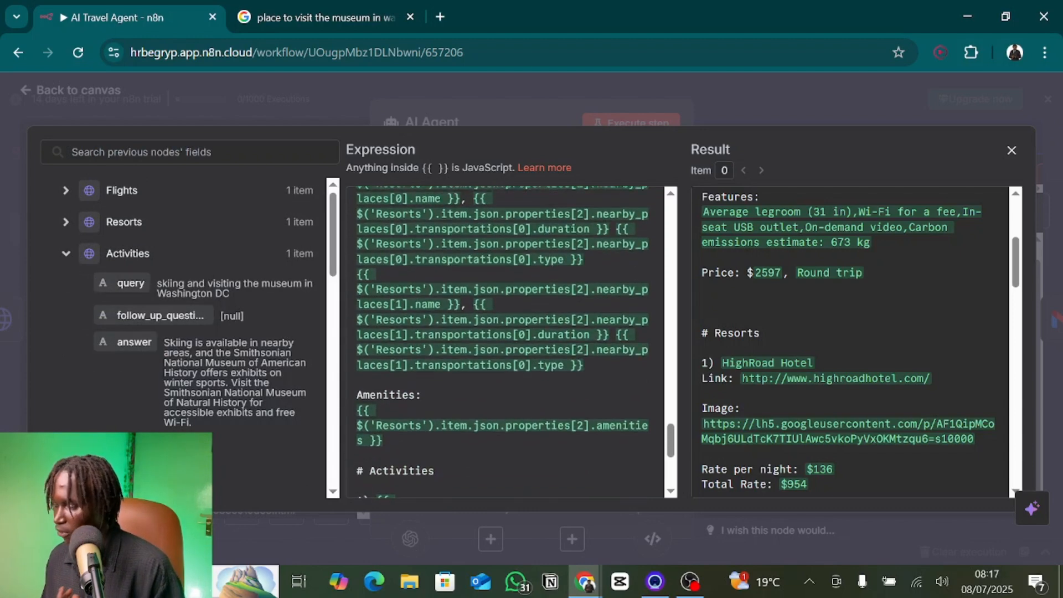
pyautogui.click(753, 77)
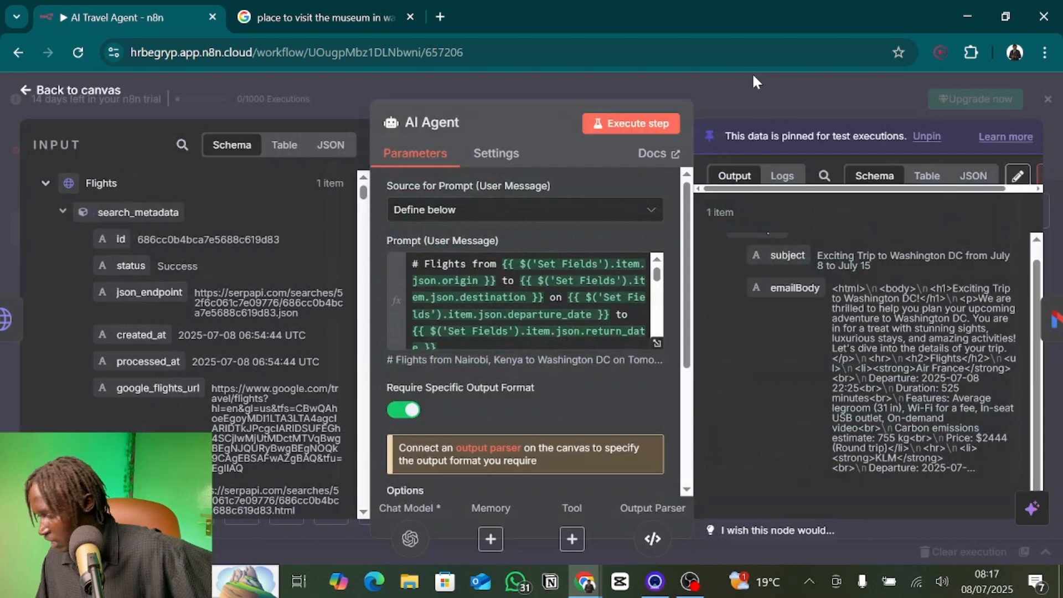
pyautogui.click(744, 102)
# Inspect the credential and model set in the OpenAI Chat Model node, and return to the canvas
pyautogui.doubleClick(608, 377)
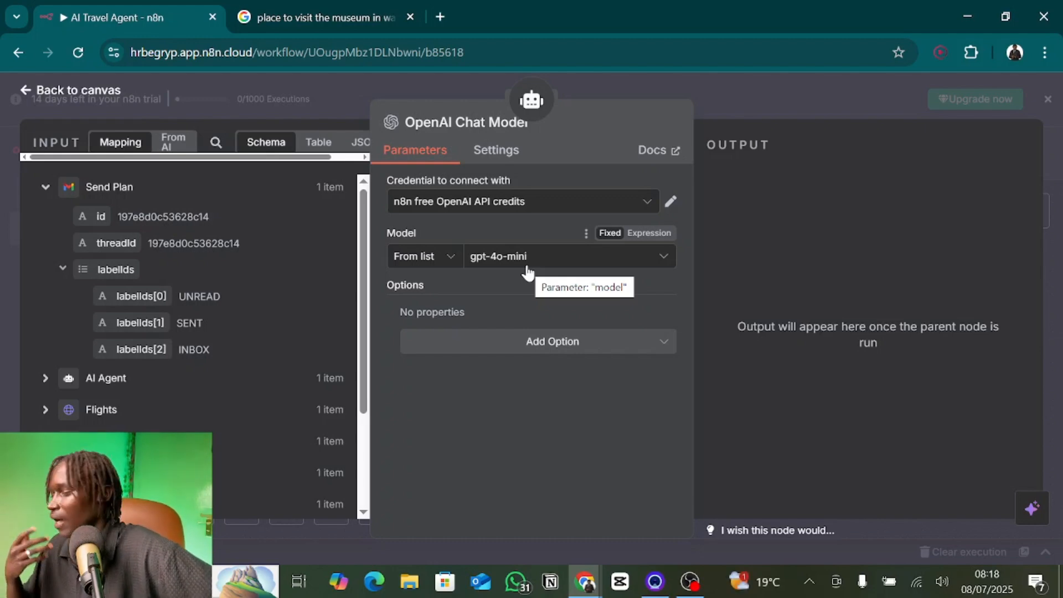
pyautogui.click(673, 77)
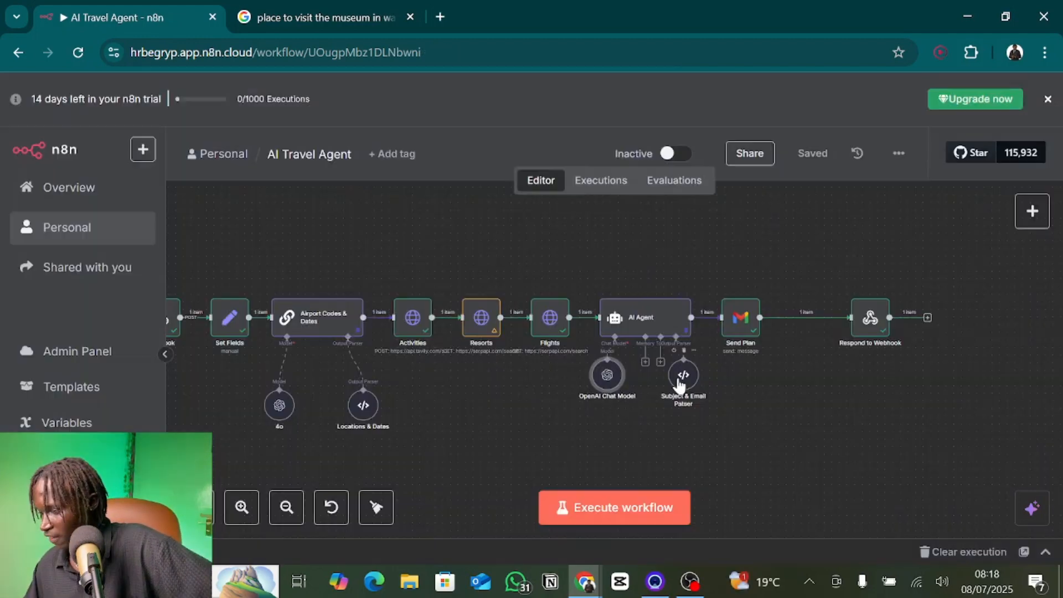
# Open the Subject & Email Patser attached to the AI Agent and highlight its whole JSON input schema
pyautogui.doubleClick(644, 324)
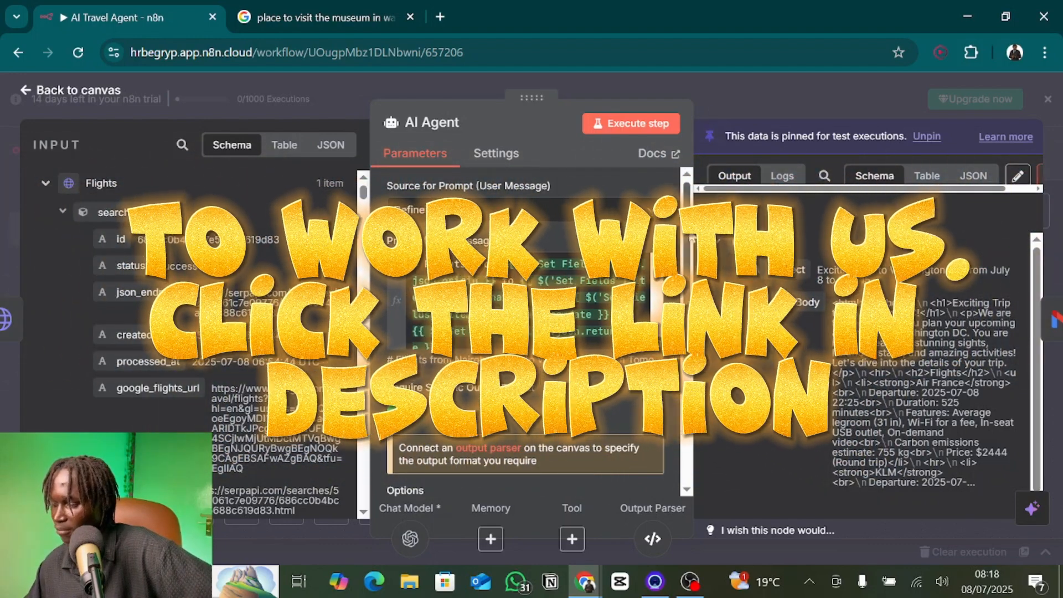
pyautogui.click(653, 539)
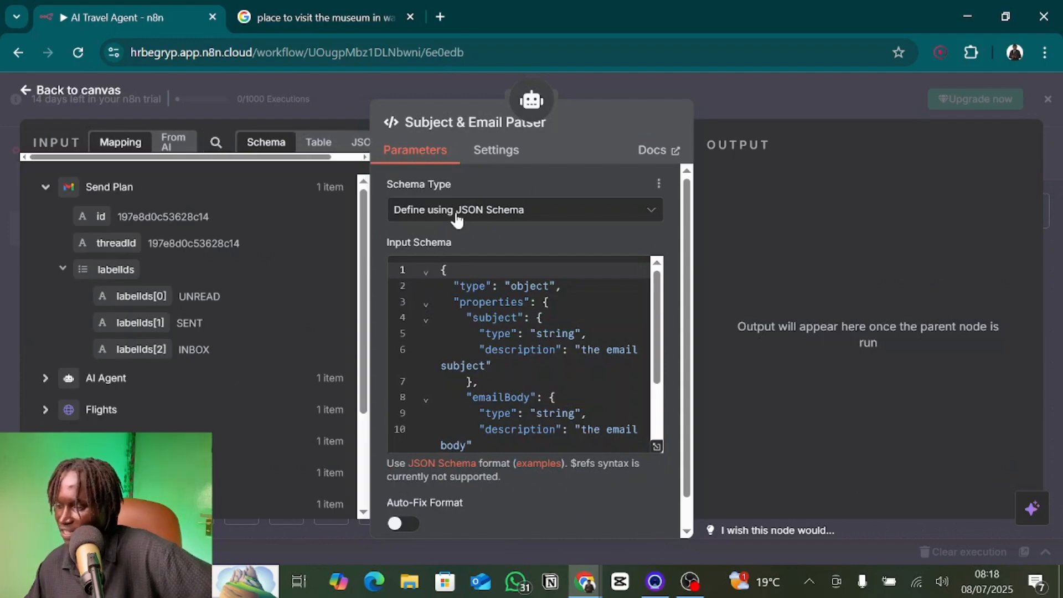
pyautogui.moveTo(442, 270); pyautogui.dragTo(452, 460)
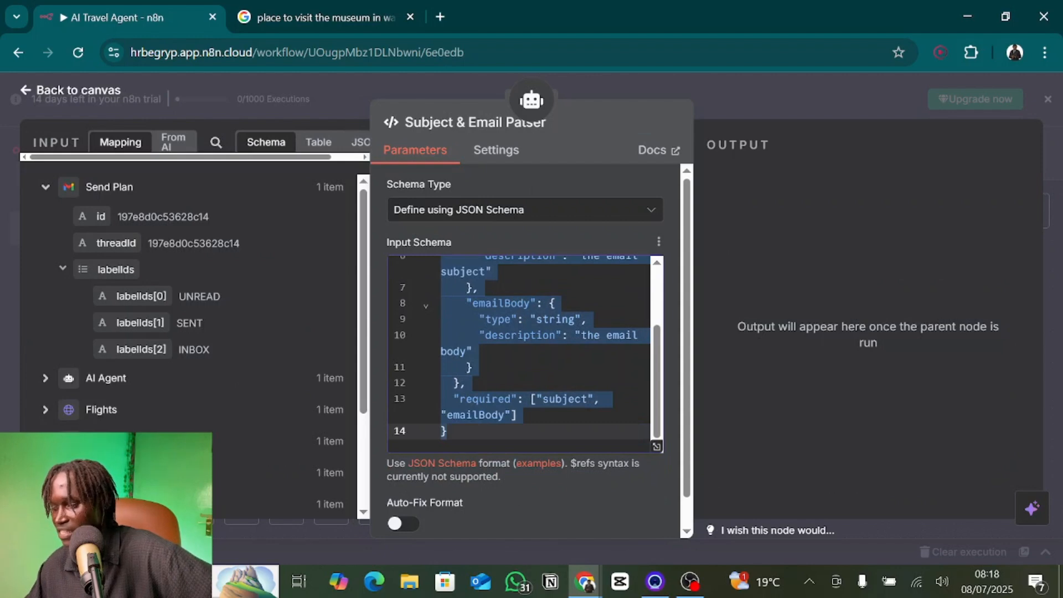
pyautogui.click(449, 431)
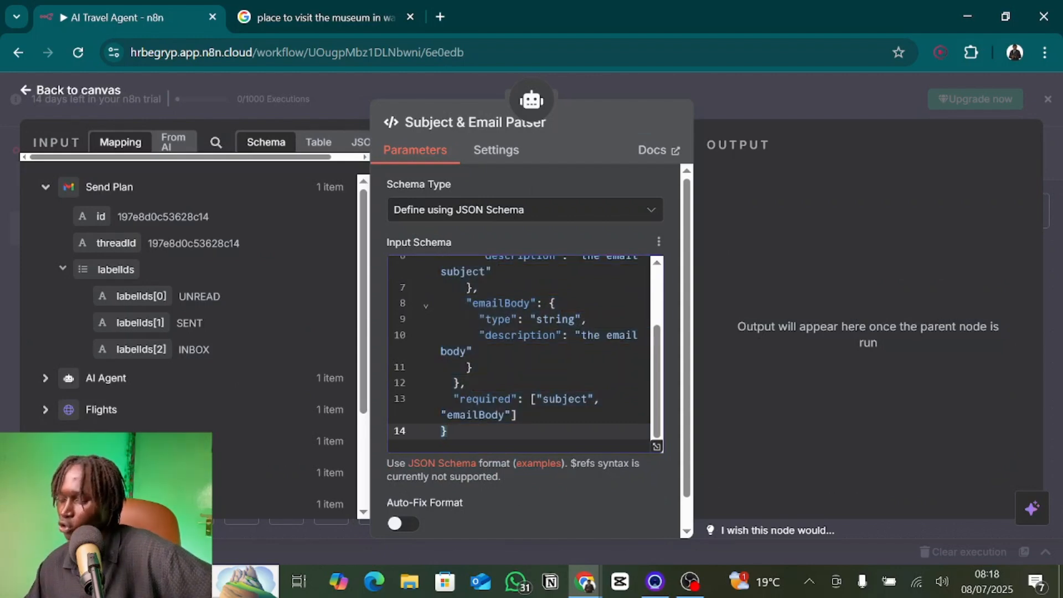
pyautogui.scroll(2, 519, 355)
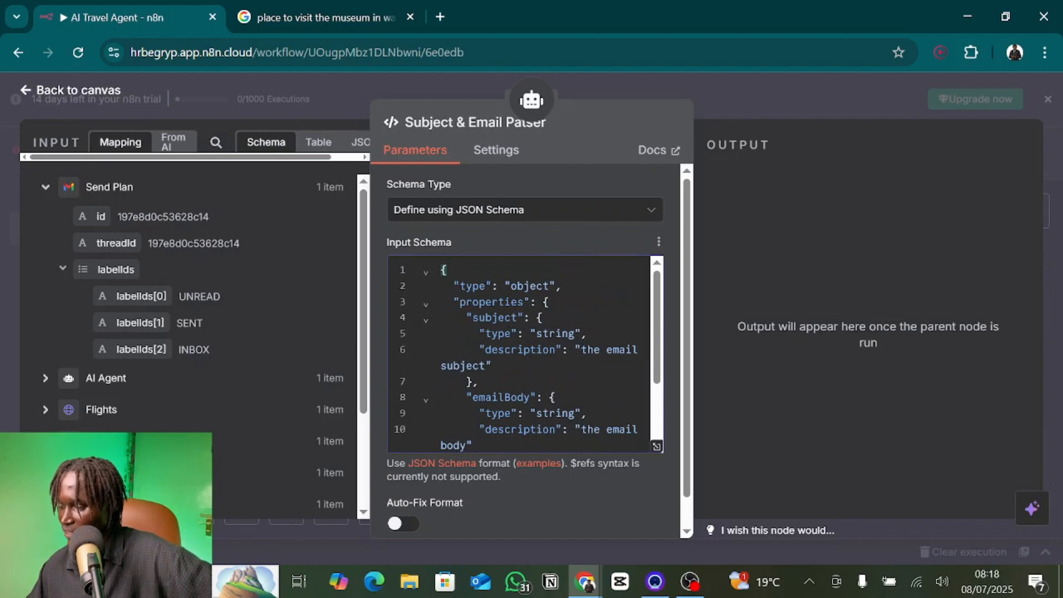
# Highlight the subject's type and description and the required fields in the schema, and close the parser
pyautogui.doubleClick(555, 334)
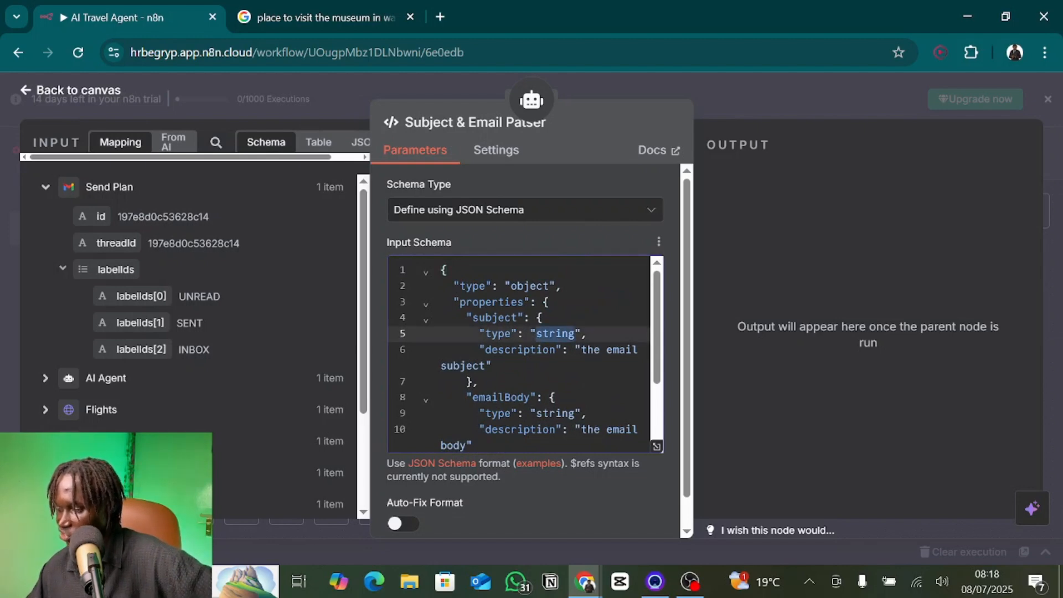
pyautogui.moveTo(581, 349); pyautogui.dragTo(492, 367)
pyautogui.scroll(-2, 519, 355)
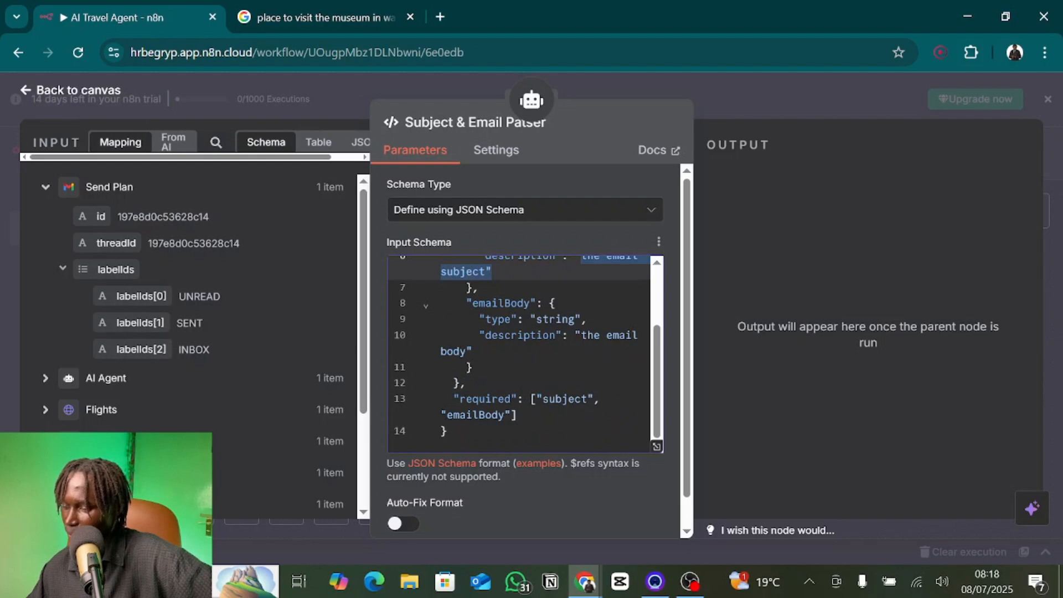
pyautogui.moveTo(518, 414); pyautogui.dragTo(505, 399)
pyautogui.click(736, 90)
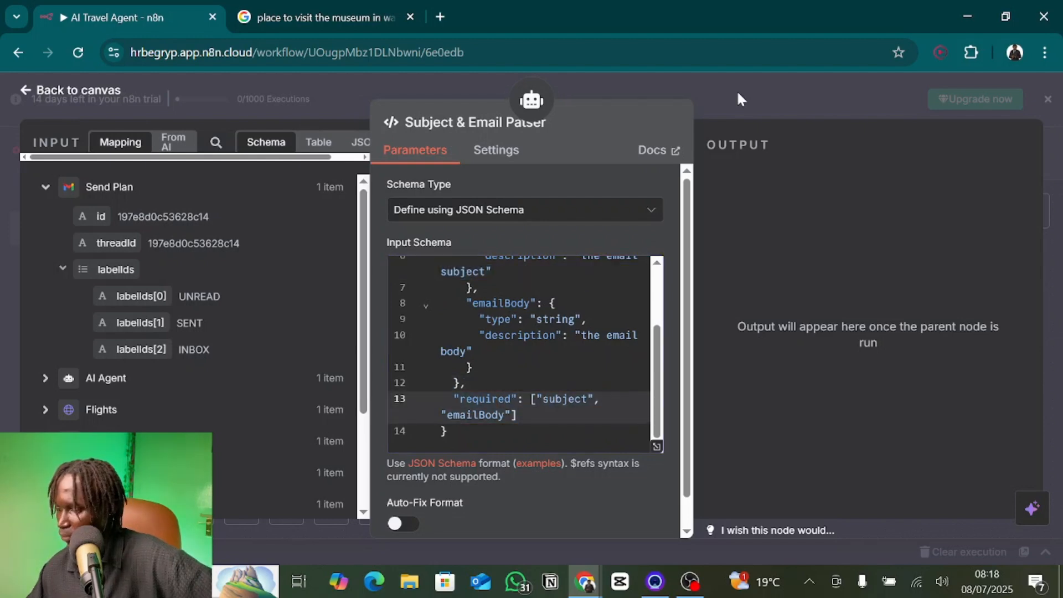
# Open the Send Plan node and check its Gmail account connection, leaving the credential as it is
pyautogui.hscroll(1, 818, 379)
pyautogui.click(653, 325)
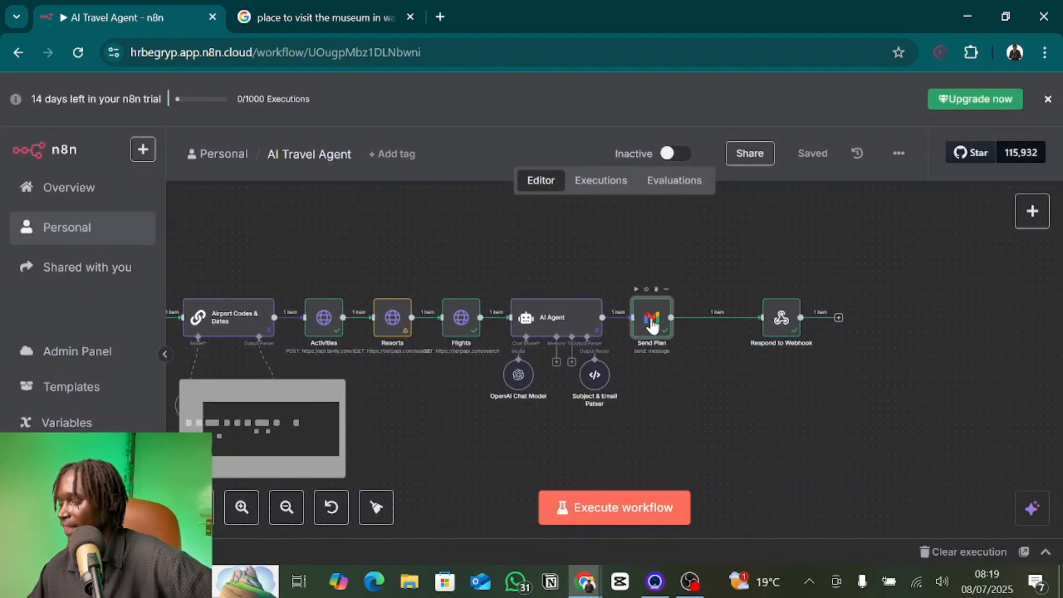
pyautogui.doubleClick(653, 326)
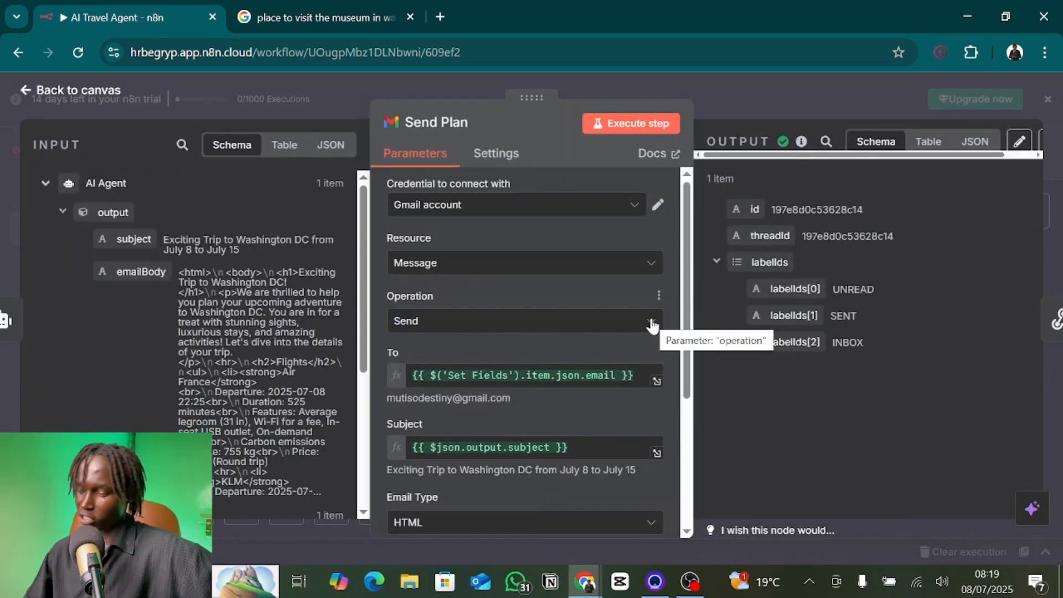
pyautogui.click(658, 206)
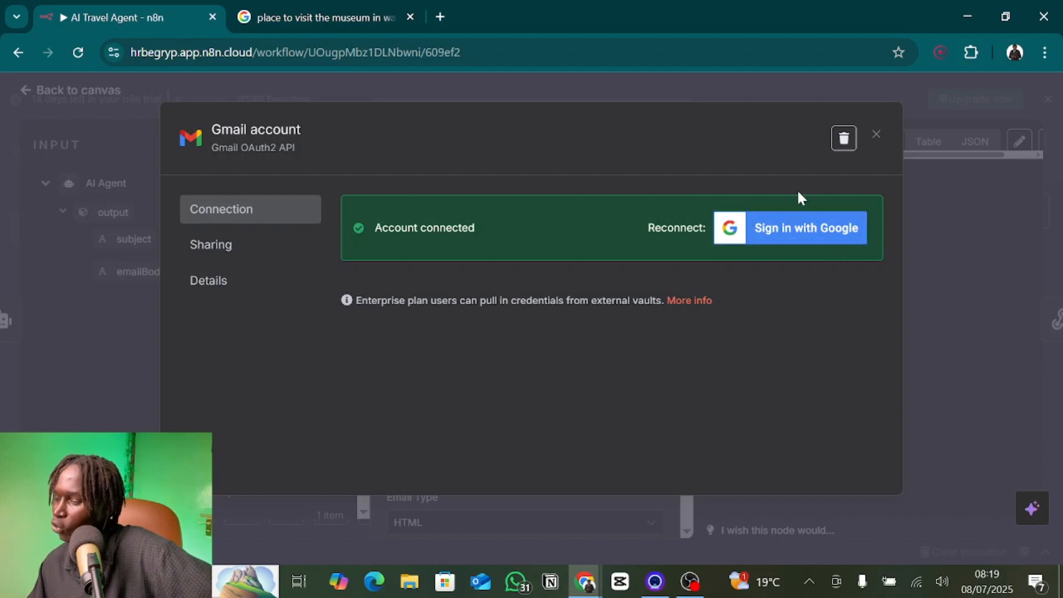
pyautogui.click(876, 135)
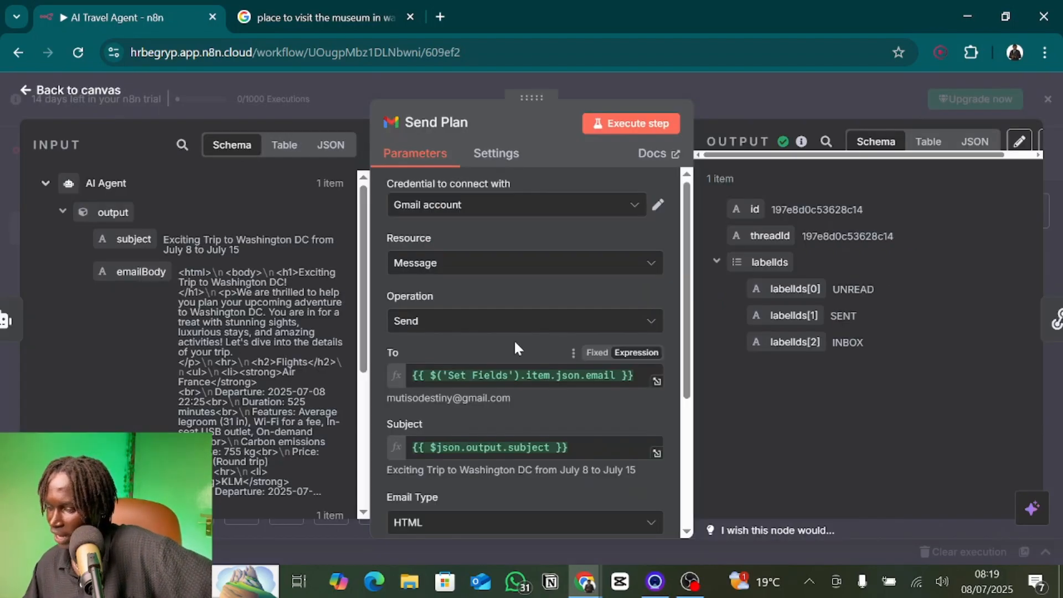
# Expand the Set Fields input data and show how its email field feeds Send Plan's To field
pyautogui.scroll(-2, 512, 326)
pyautogui.scroll(1, 511, 316)
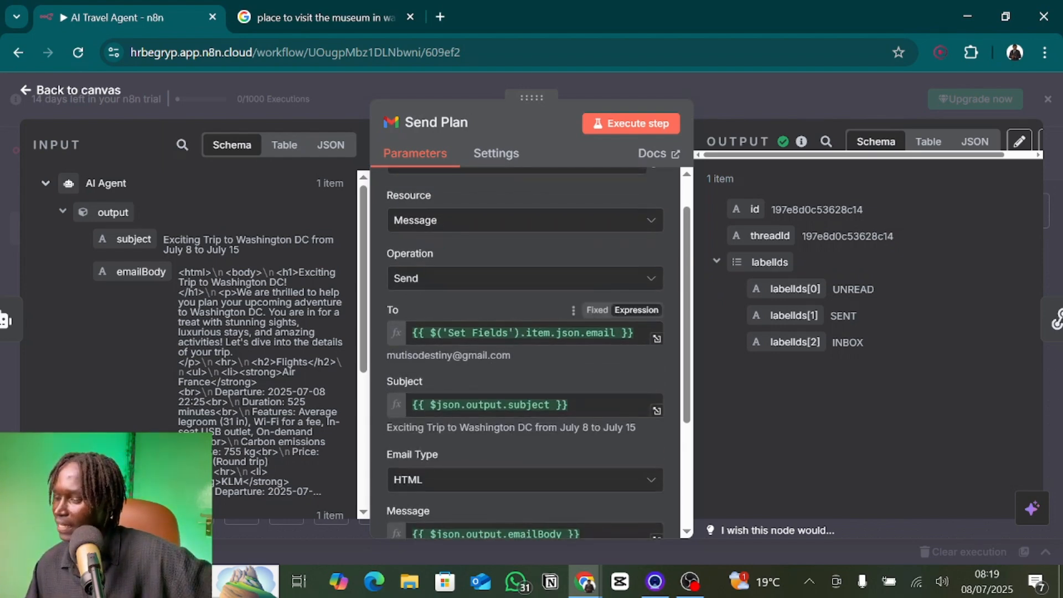
pyautogui.click(45, 184)
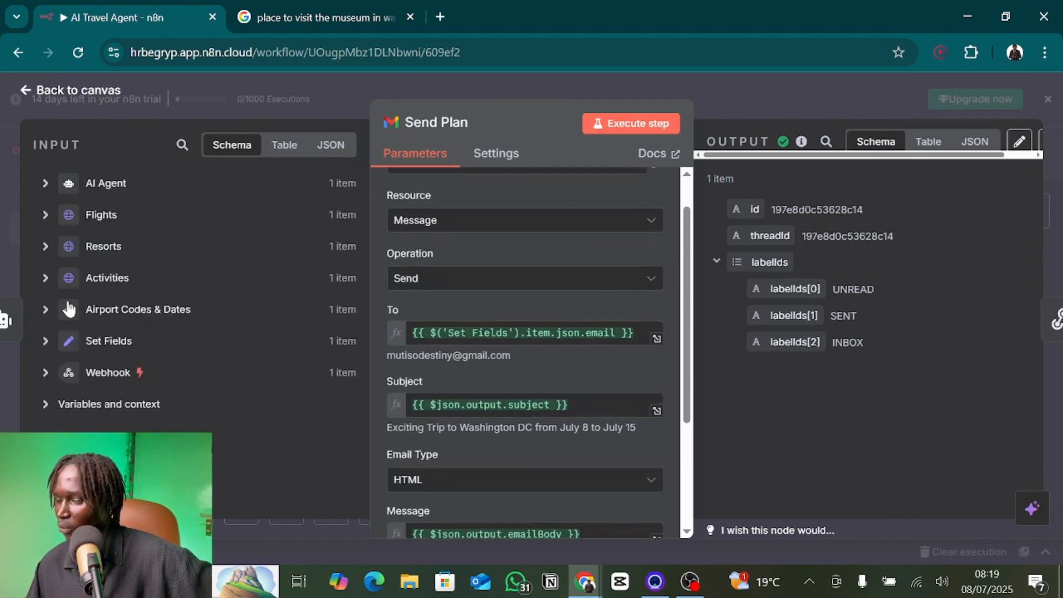
pyautogui.click(47, 340)
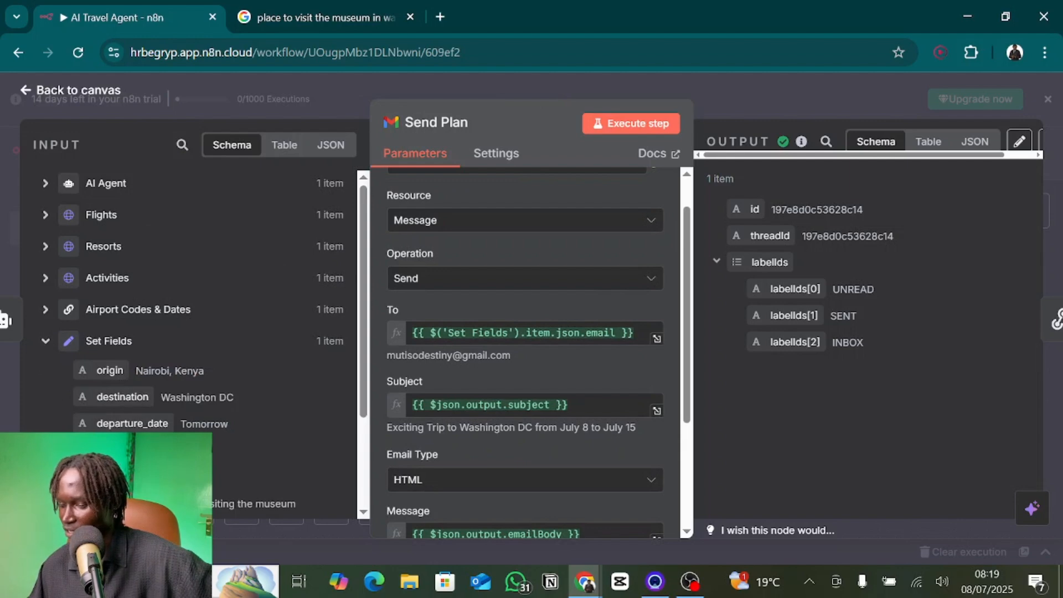
pyautogui.scroll(-2, 194, 343)
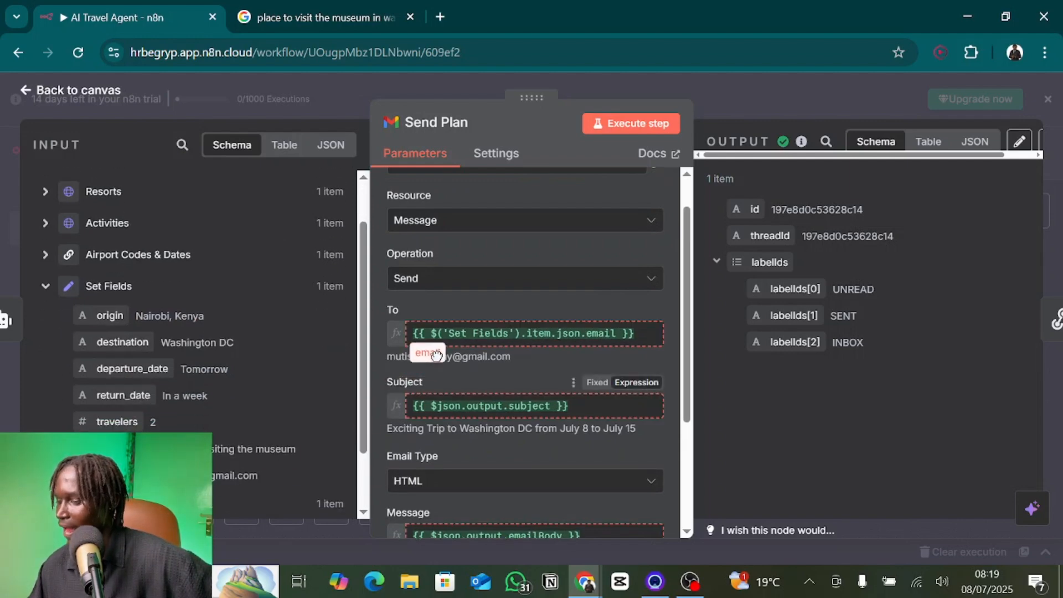
pyautogui.scroll(-2, 436, 370)
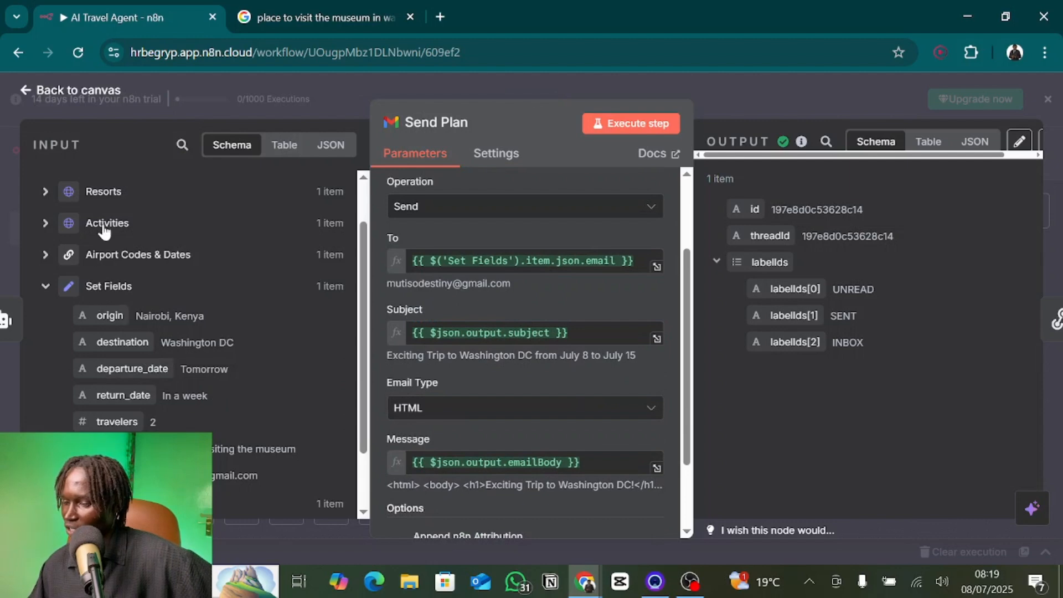
# Expand the AI Agent output, show how subject and emailBody feed the email's Subject and Message, and close Send Plan
pyautogui.scroll(2, 104, 222)
pyautogui.click(47, 183)
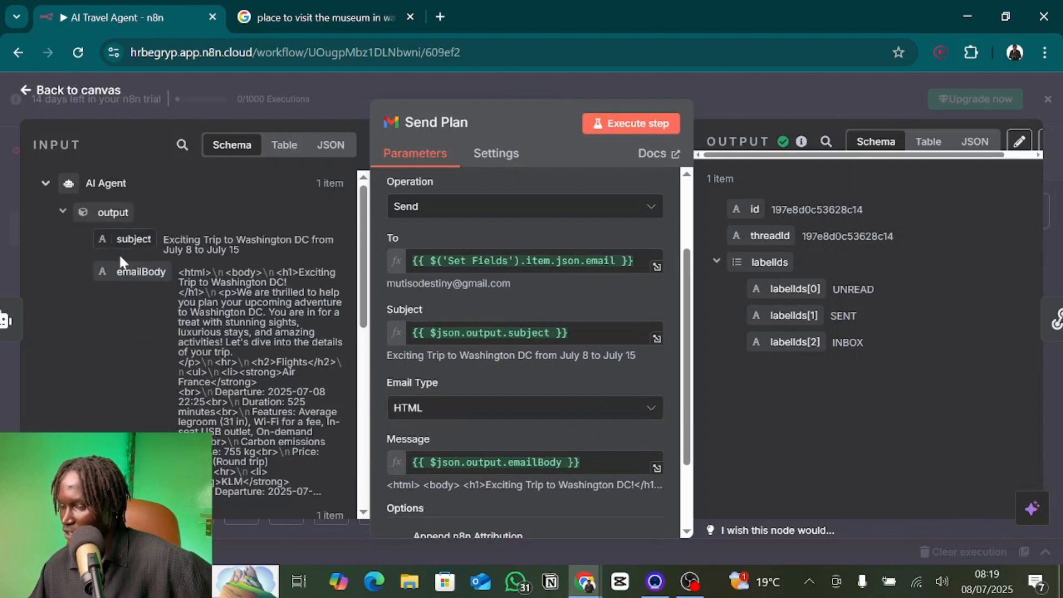
pyautogui.moveTo(124, 242); pyautogui.dragTo(391, 310)
pyautogui.scroll(-3, 444, 426)
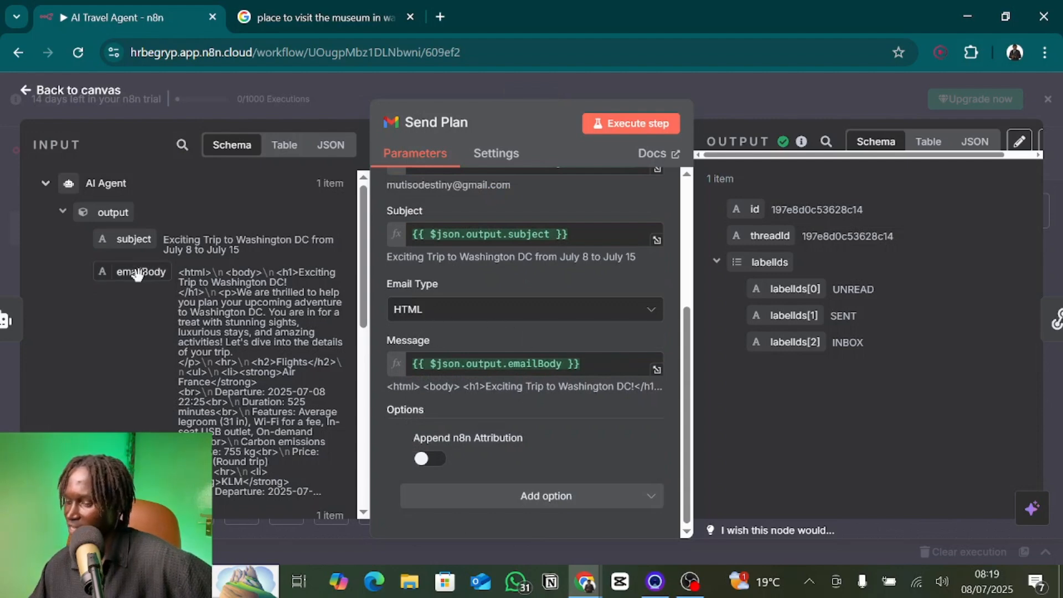
pyautogui.moveTo(137, 274); pyautogui.dragTo(602, 373)
pyautogui.click(759, 100)
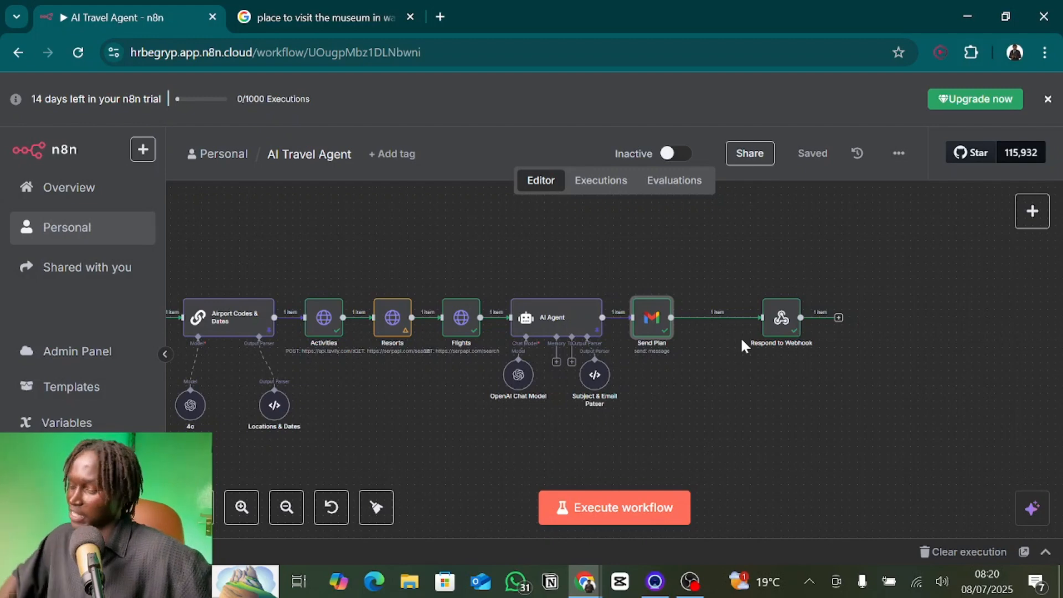
# Open the Respond to Webhook node to view its JSON response body, and return to the start of the workflow
pyautogui.click(773, 328)
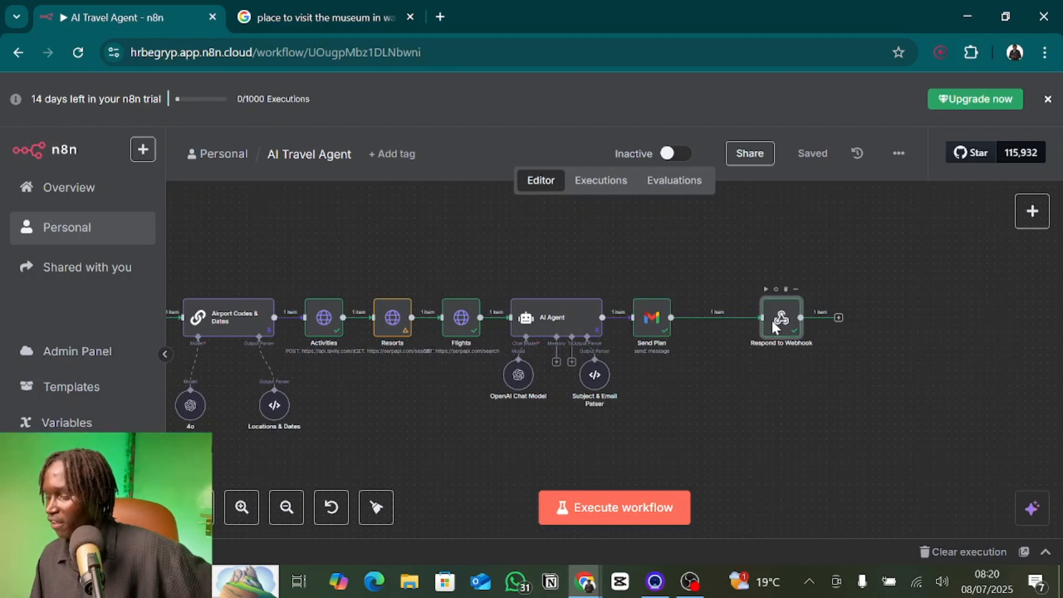
pyautogui.doubleClick(772, 317)
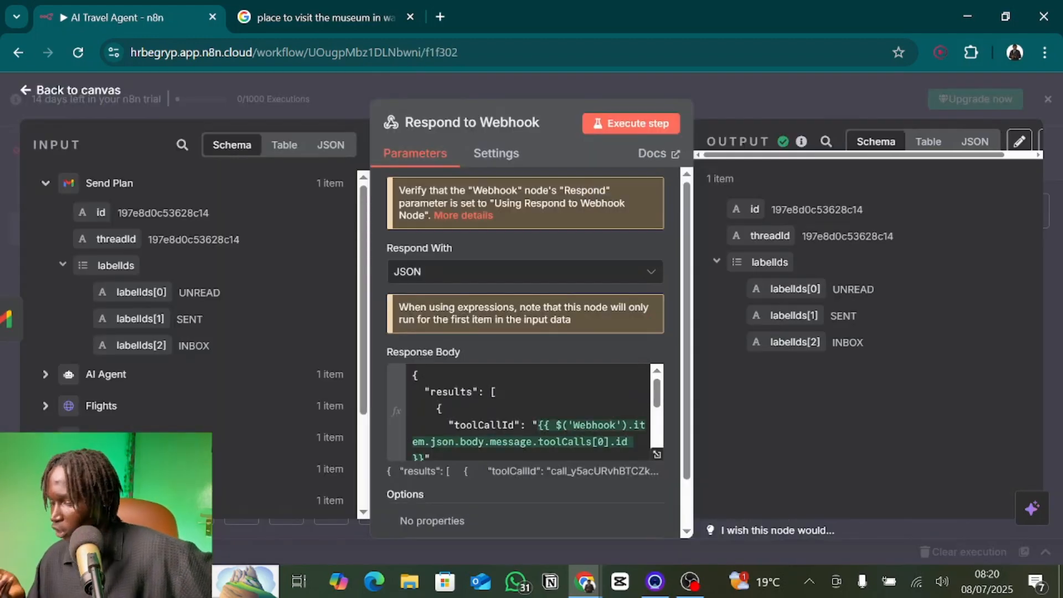
pyautogui.click(717, 98)
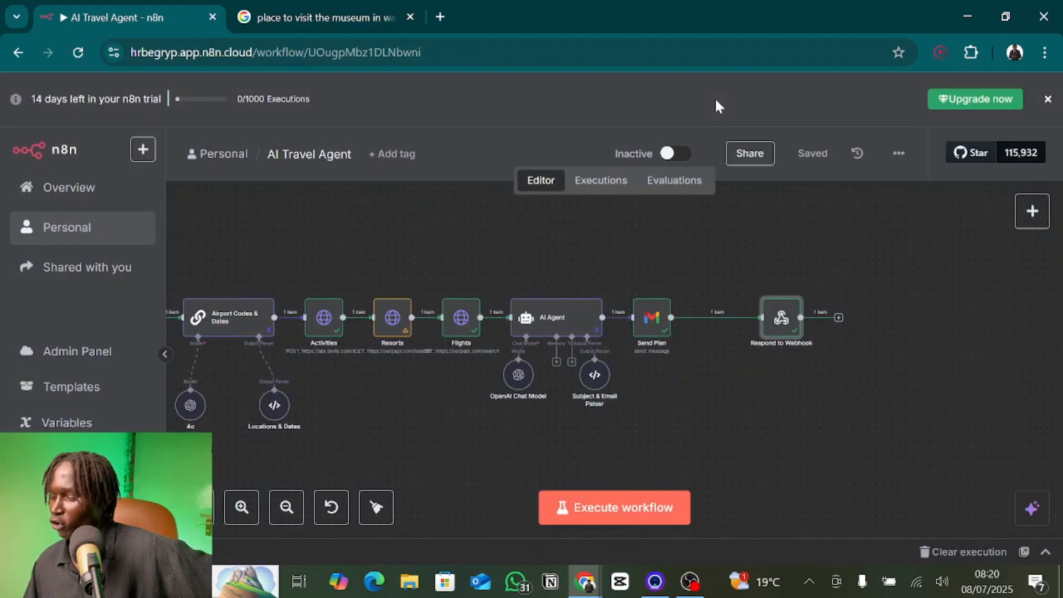
pyautogui.hscroll(-5, 630, 332)
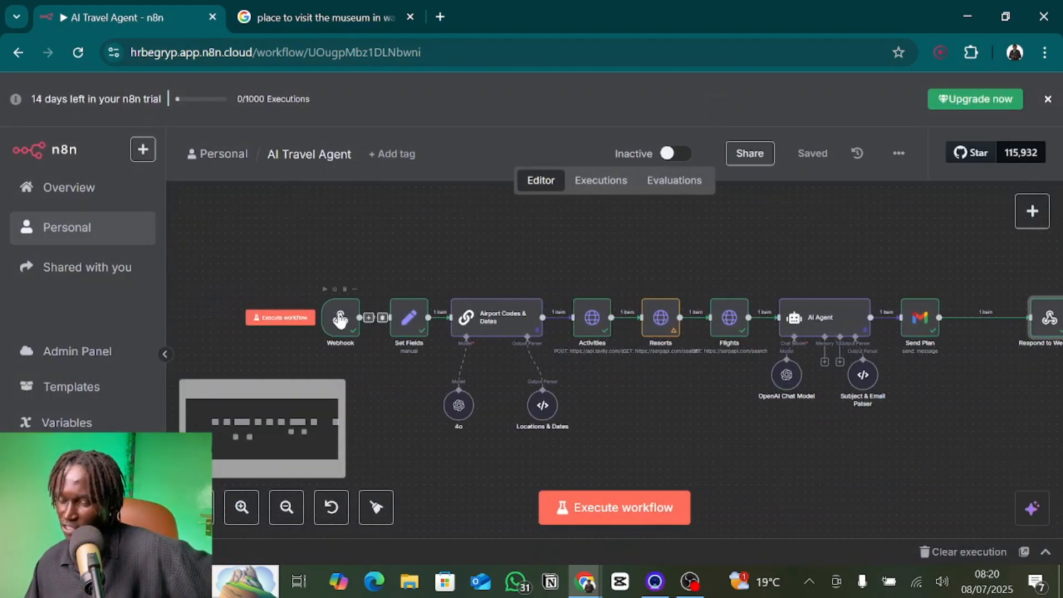
# Open the Webhook node, review the Respond options, keep Using 'Respond to Webhook' Node, and return to the canvas
pyautogui.doubleClick(340, 320)
pyautogui.scroll(-4, 404, 437)
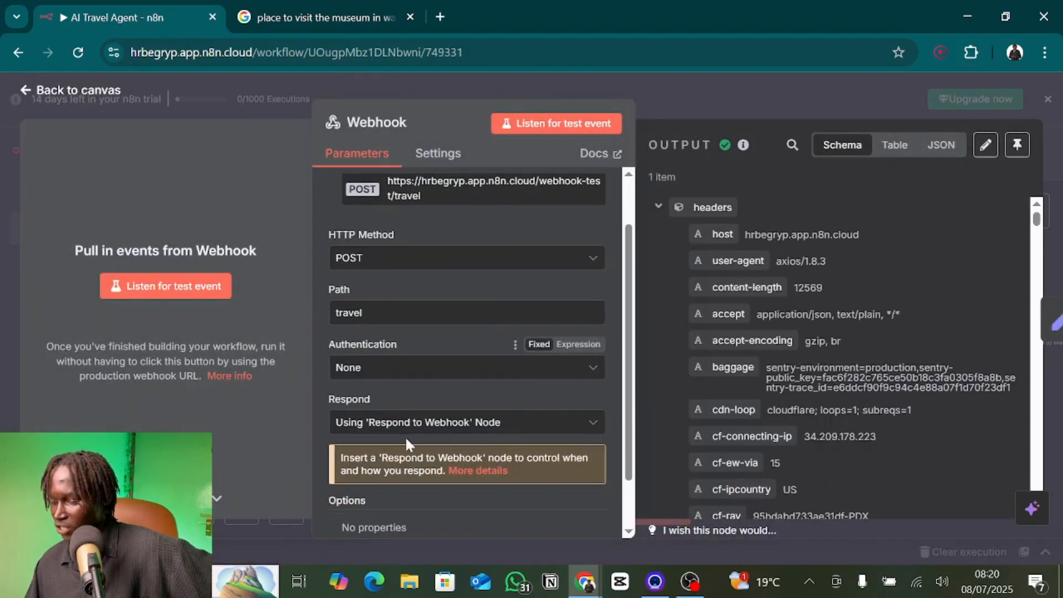
pyautogui.click(374, 414)
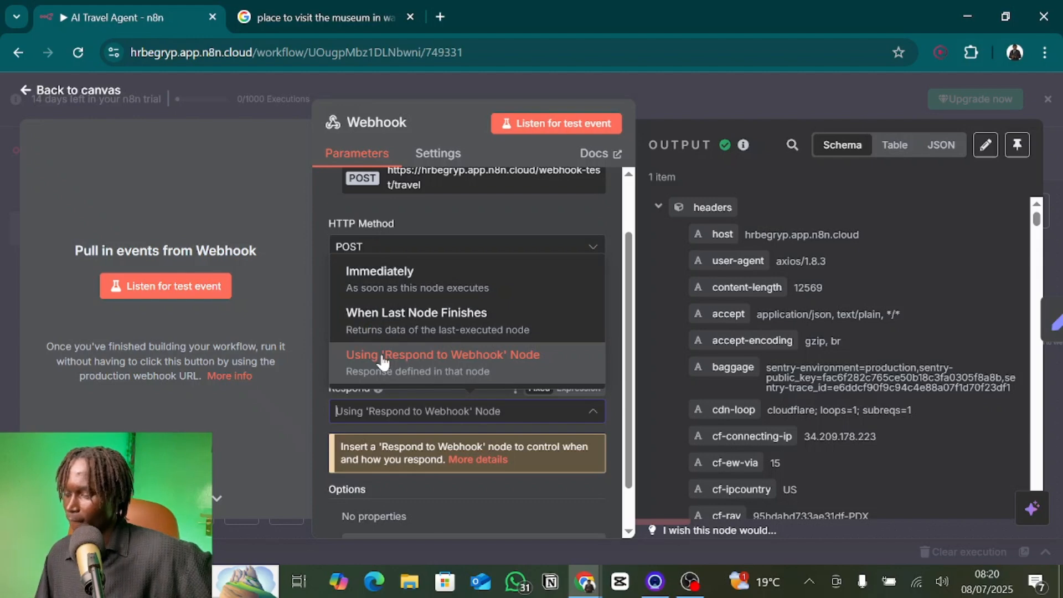
pyautogui.click(368, 367)
pyautogui.click(686, 90)
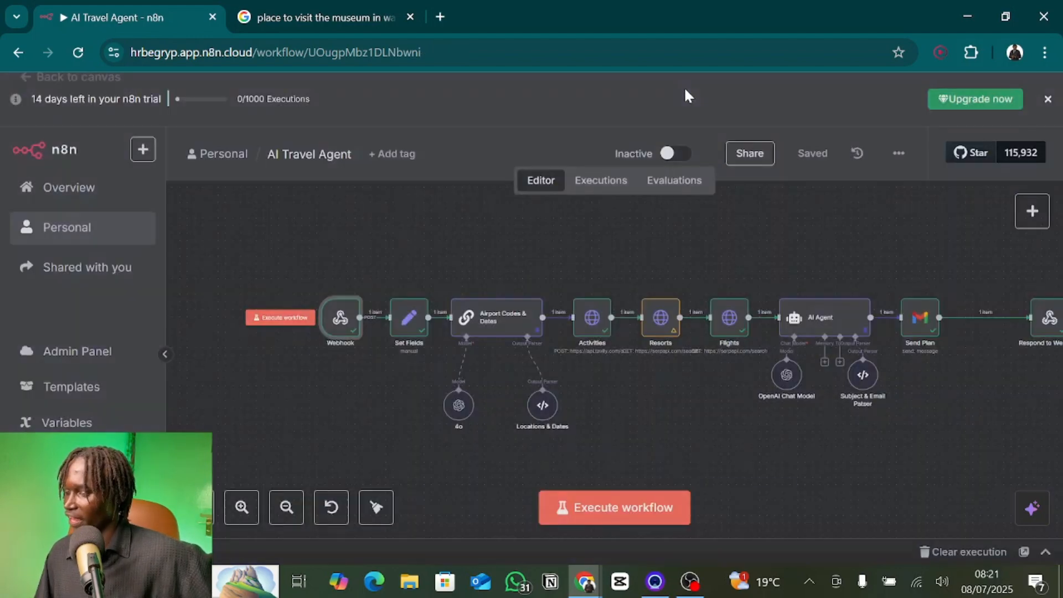
# Open the Respond to Webhook node and review its Respond With options, leaving JSON selected
pyautogui.hscroll(5, 828, 390)
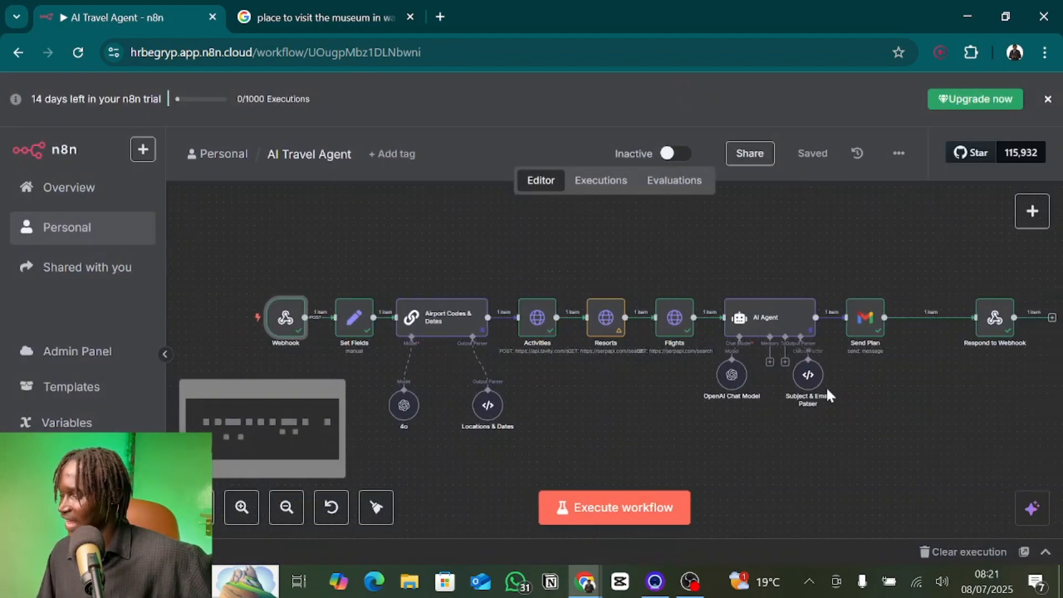
pyautogui.hscroll(2, 890, 357)
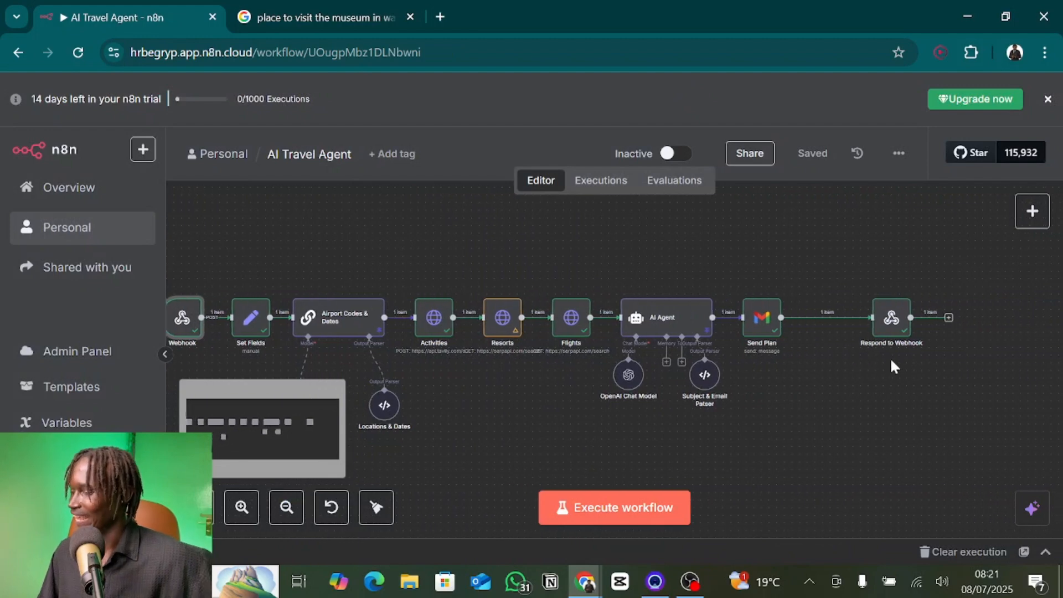
pyautogui.doubleClick(867, 320)
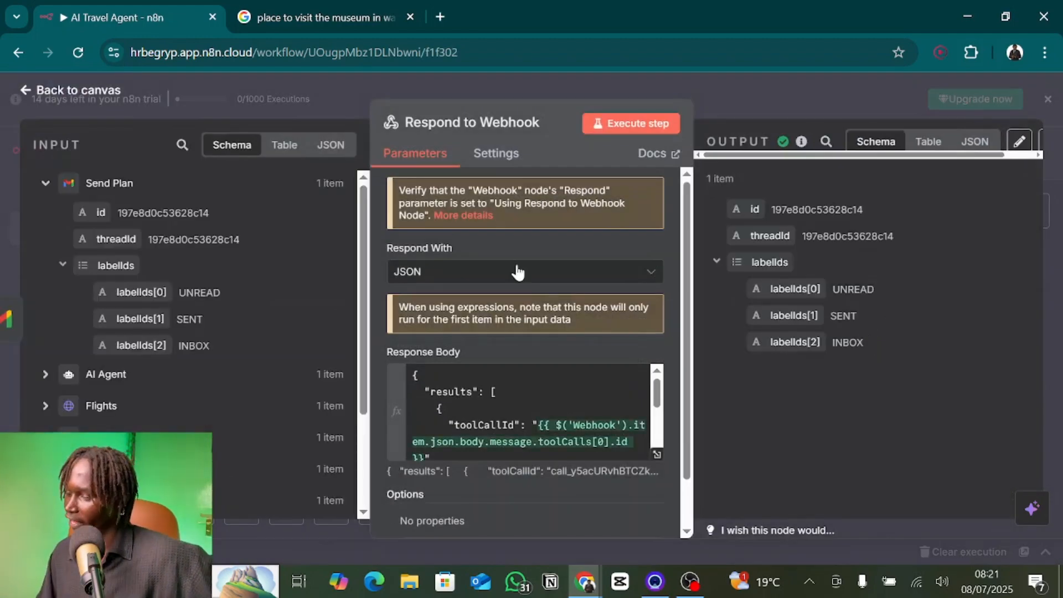
pyautogui.click(421, 271)
pyautogui.scroll(-3, 448, 471)
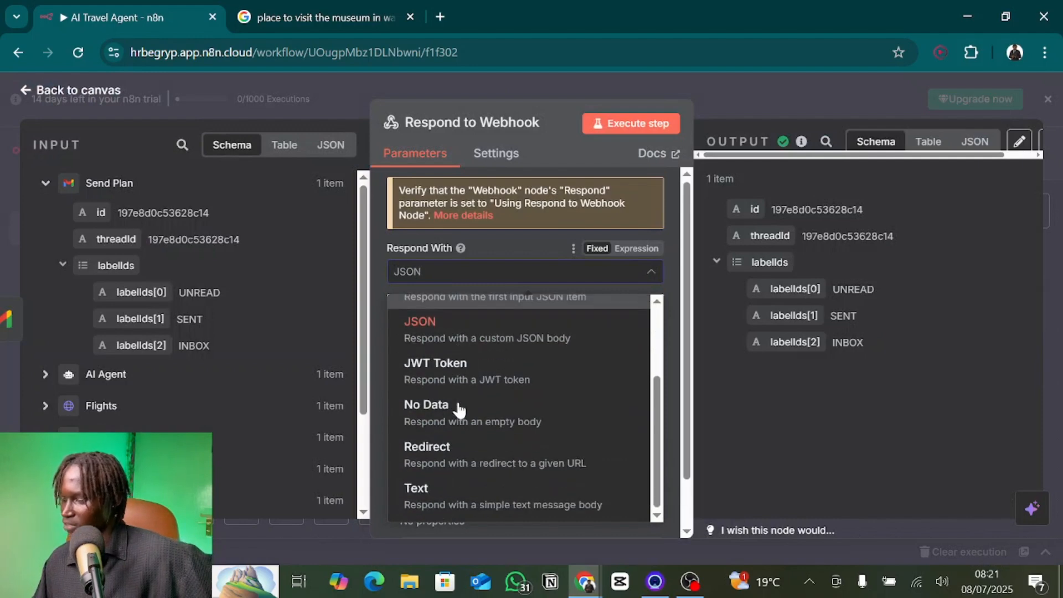
pyautogui.scroll(3, 459, 410)
pyautogui.scroll(-1, 459, 409)
pyautogui.click(380, 238)
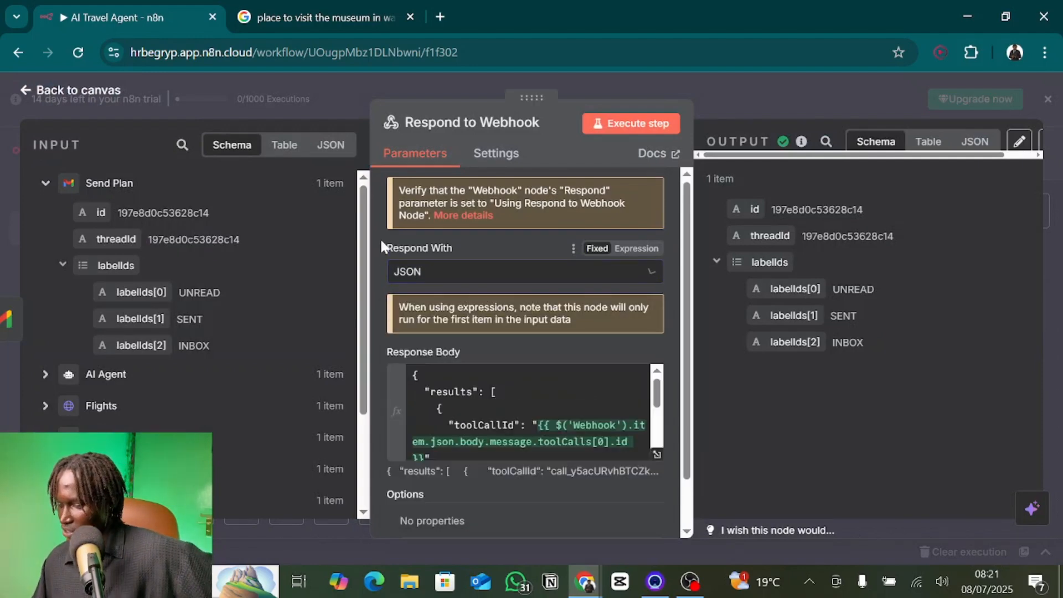
# Open the Response Body in the full expression editor and highlight the object holding toolCallId and result
pyautogui.click(657, 454)
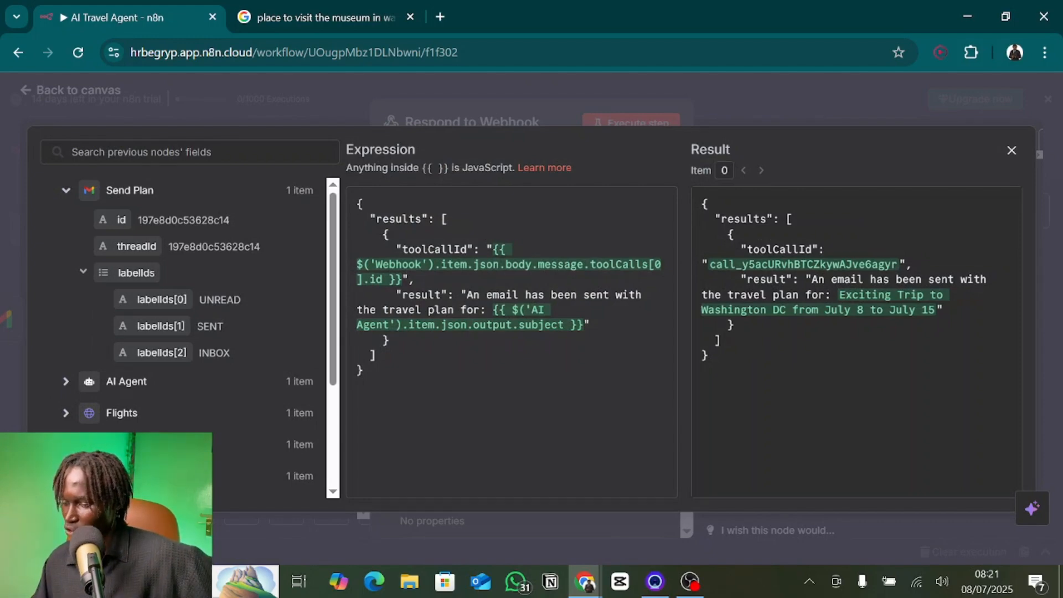
pyautogui.hotkey('ctrl', 'a')
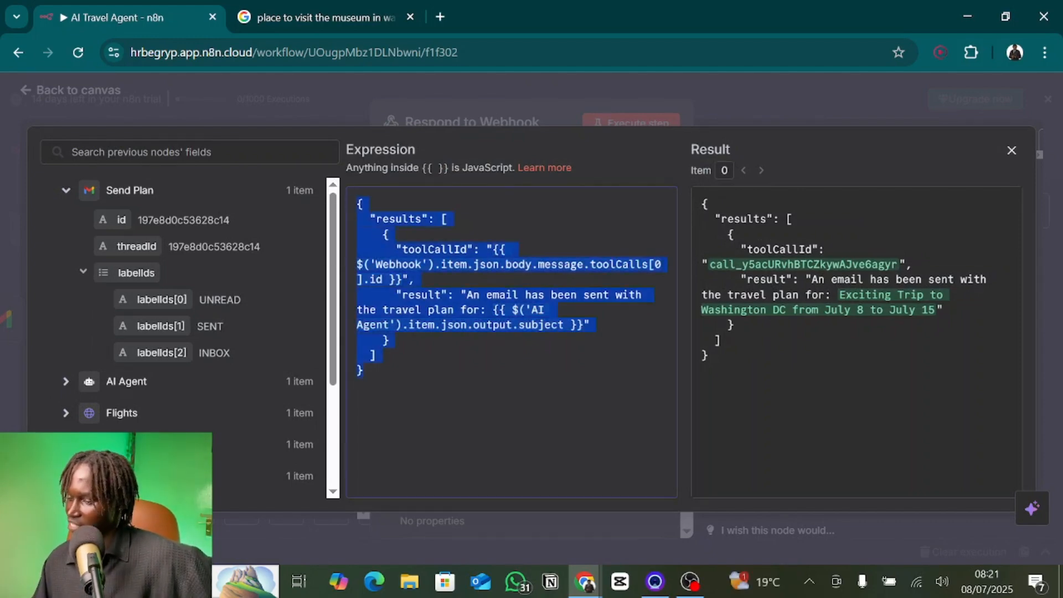
pyautogui.doubleClick(386, 235)
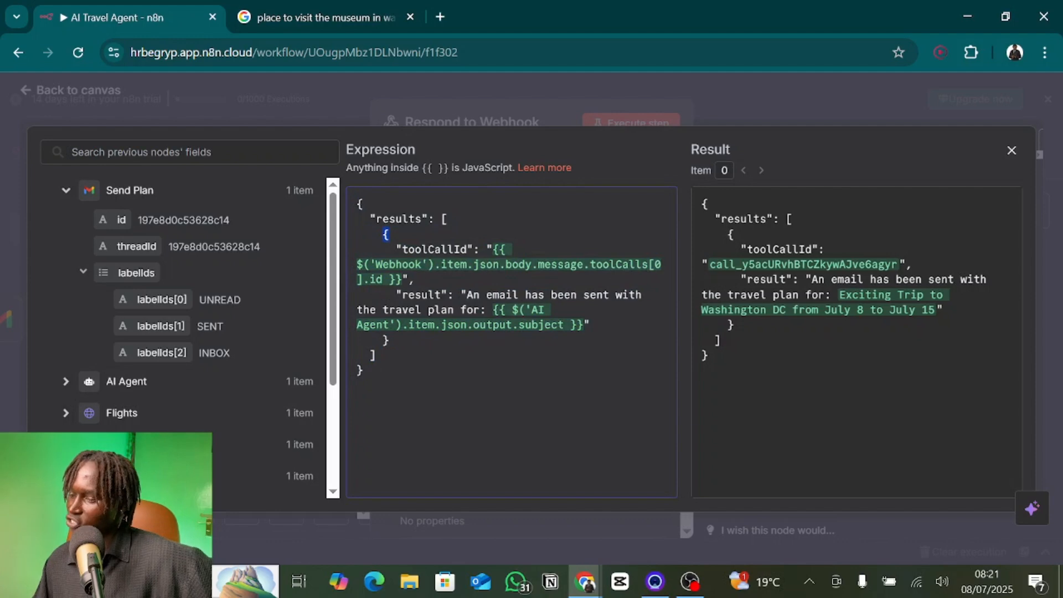
pyautogui.moveTo(383, 234); pyautogui.dragTo(390, 341)
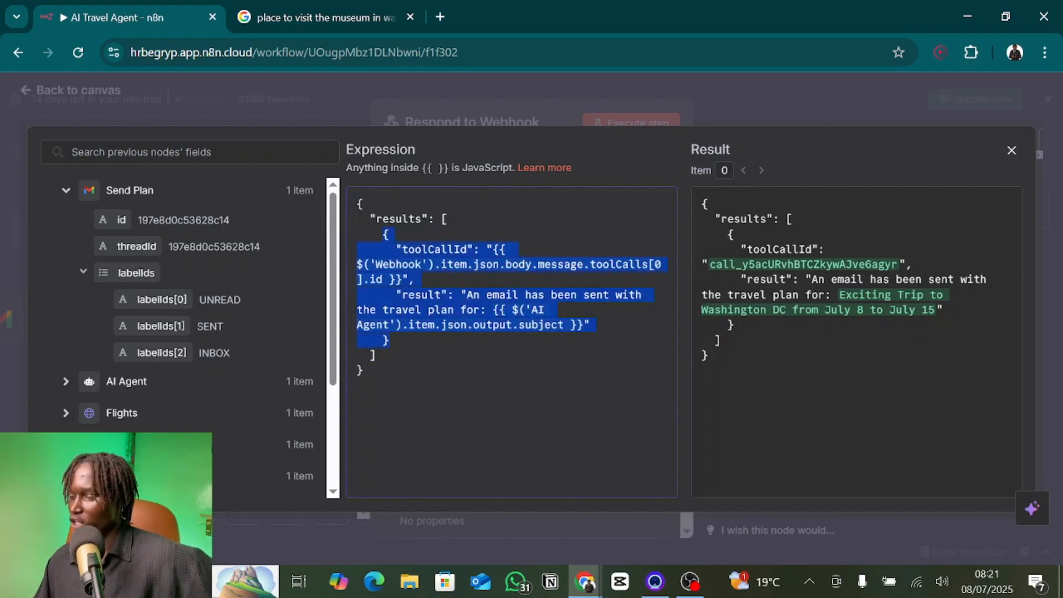
pyautogui.click(402, 280)
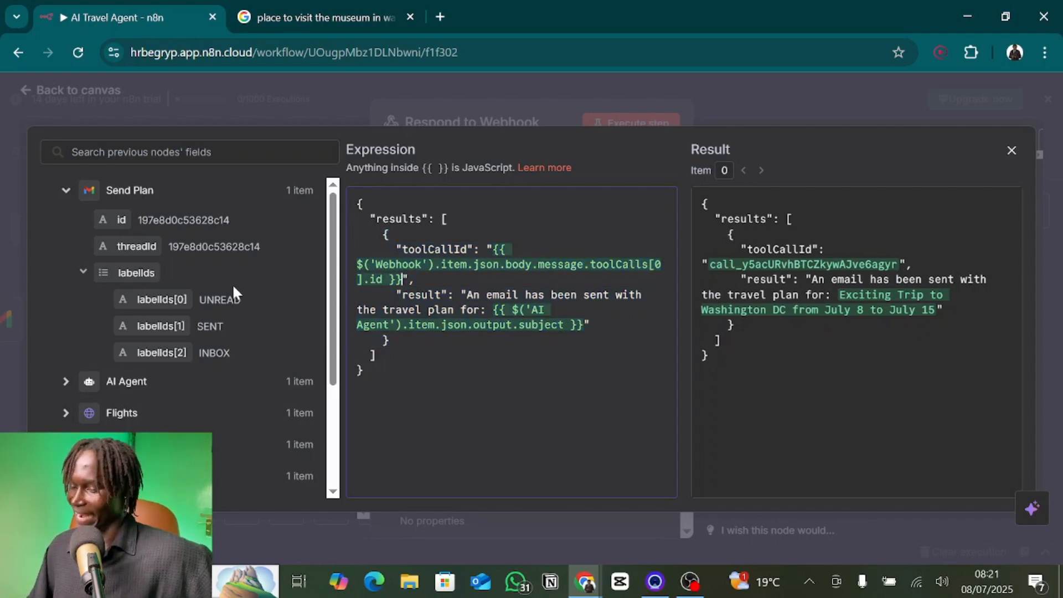
# Expand the Webhook input data to toolCalls[0], show how its id feeds toolCallId, and point out the resolved email subject in the result
pyautogui.scroll(-3, 232, 283)
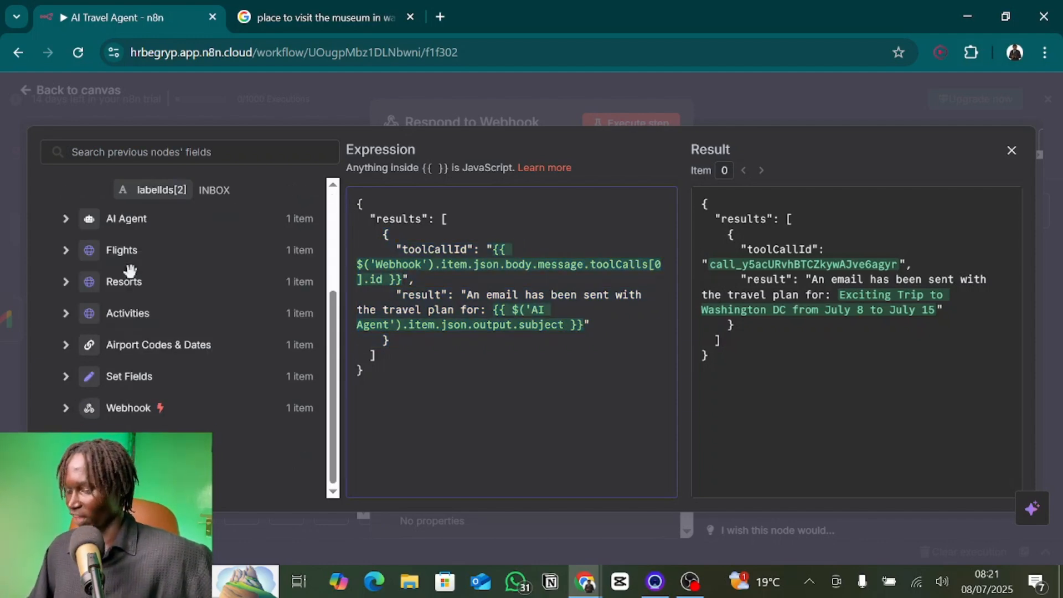
pyautogui.click(65, 408)
pyautogui.scroll(-2, 105, 416)
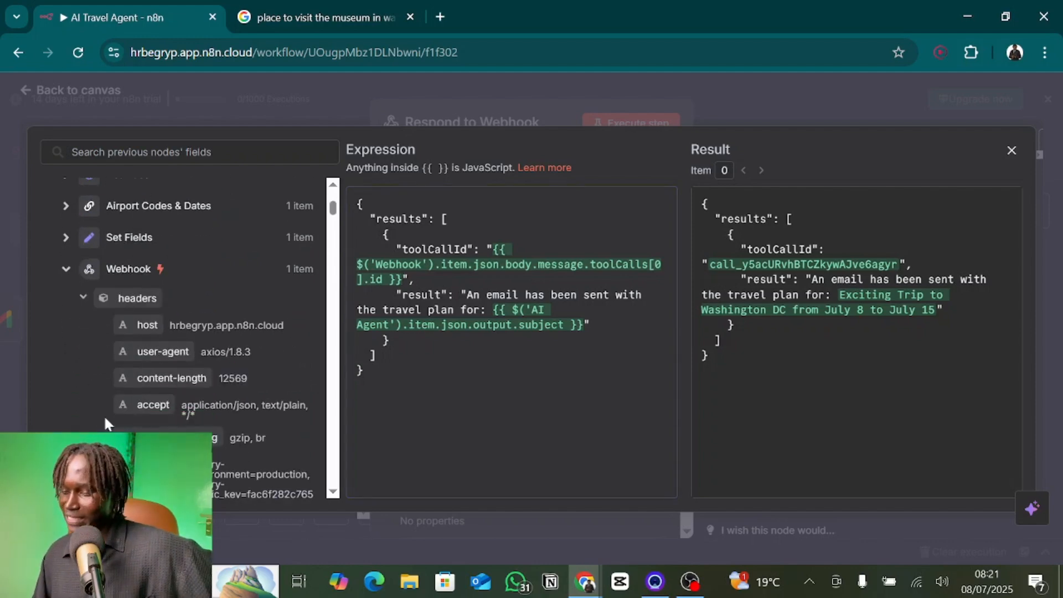
pyautogui.click(78, 299)
pyautogui.scroll(-2, 191, 407)
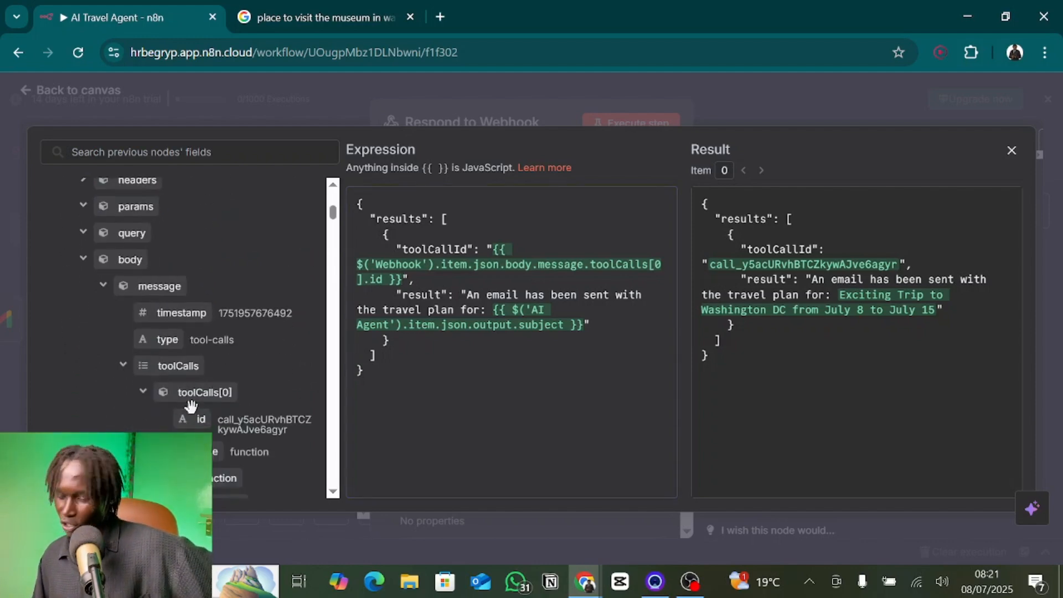
pyautogui.scroll(-2, 191, 407)
pyautogui.scroll(-2, 191, 407)
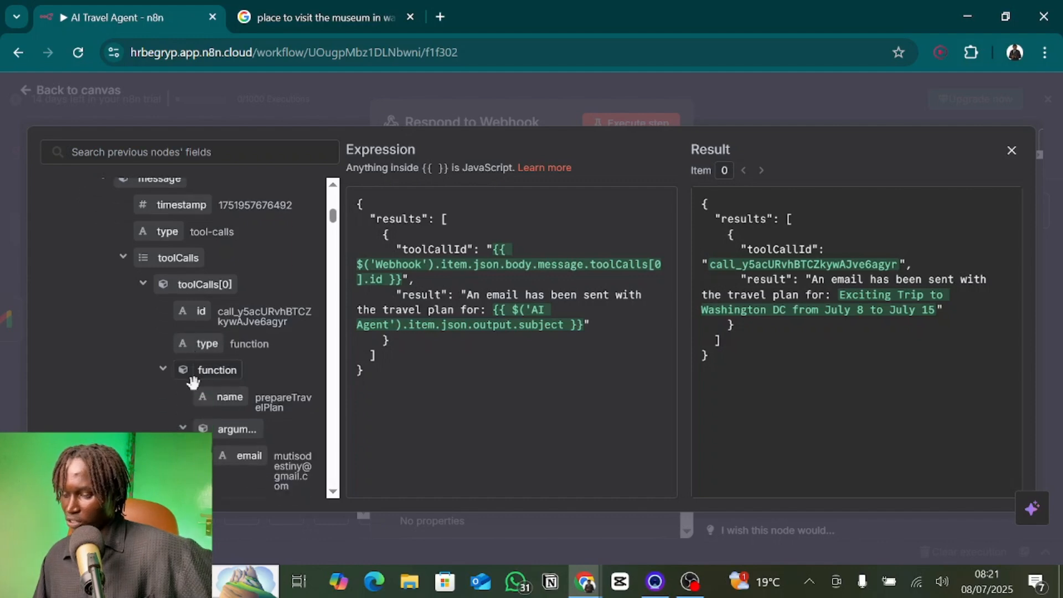
pyautogui.moveTo(194, 301); pyautogui.dragTo(417, 280)
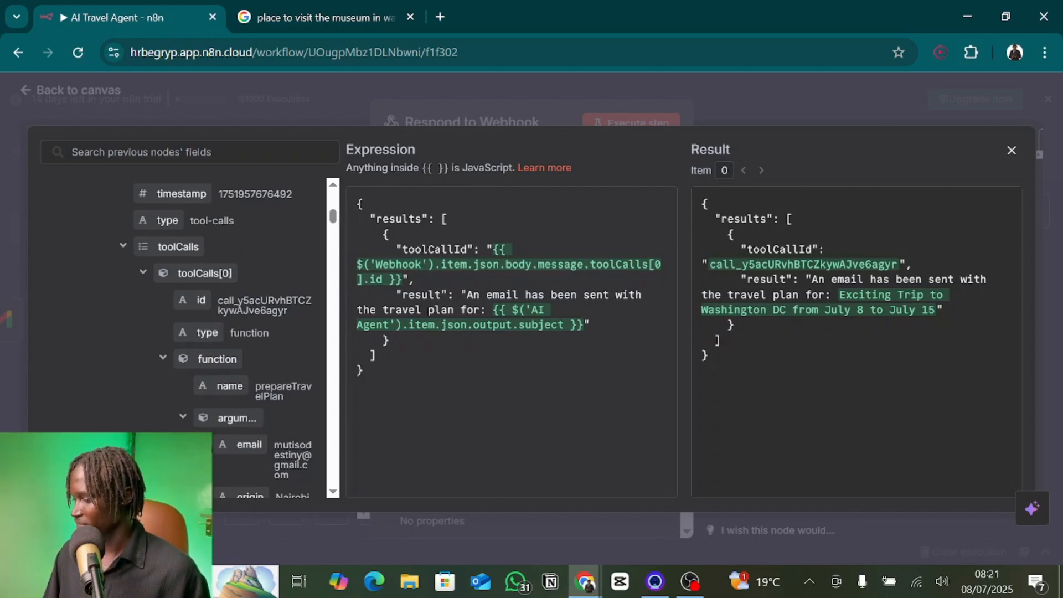
pyautogui.moveTo(839, 295); pyautogui.dragTo(942, 310)
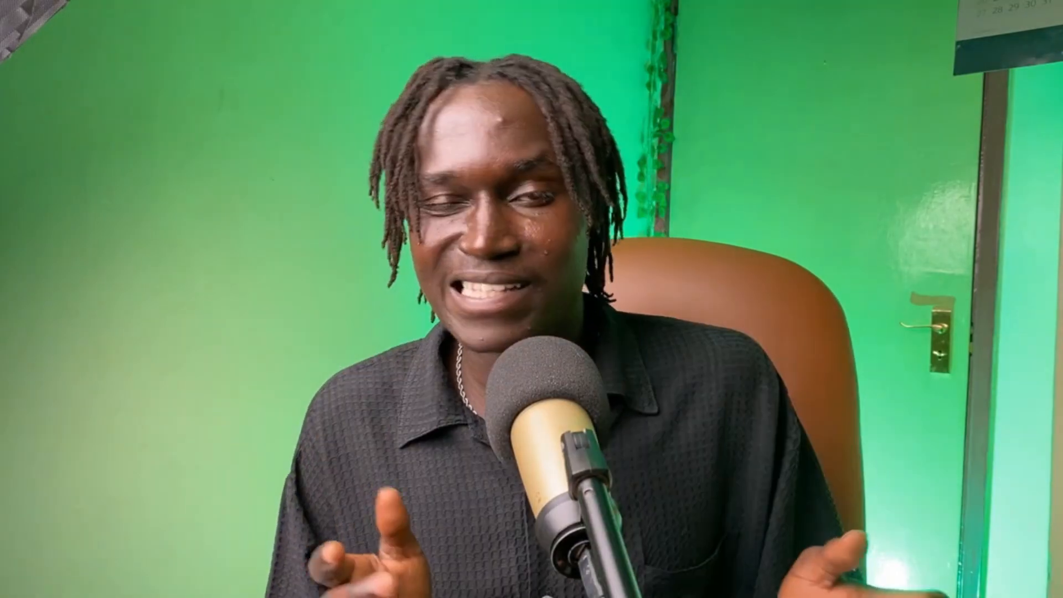